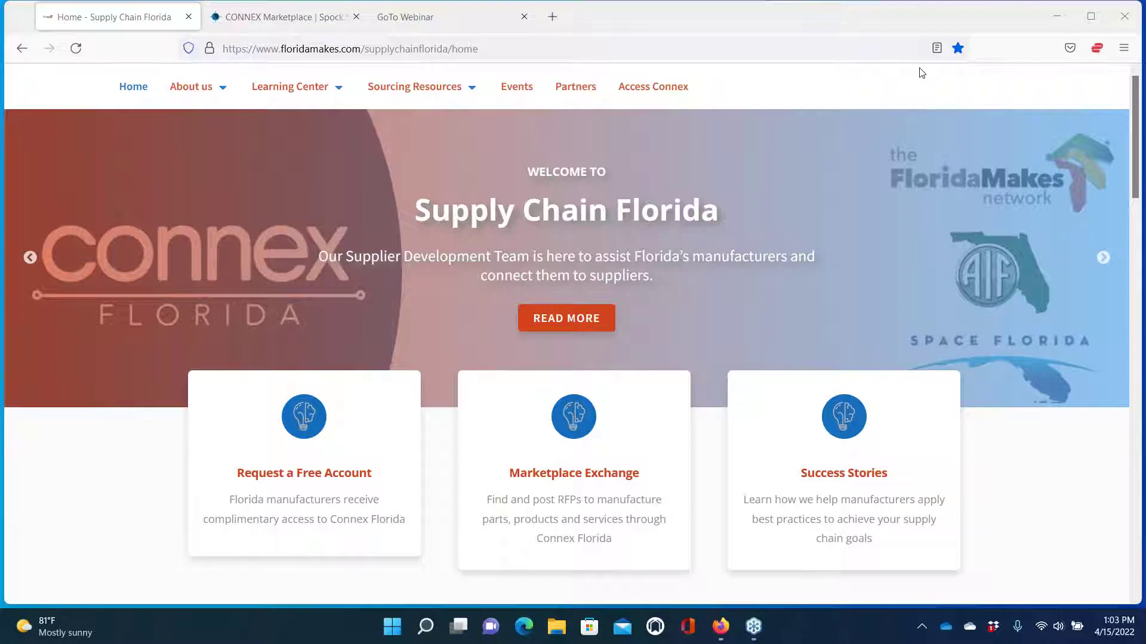
left_click(549, 18)
type("www.")
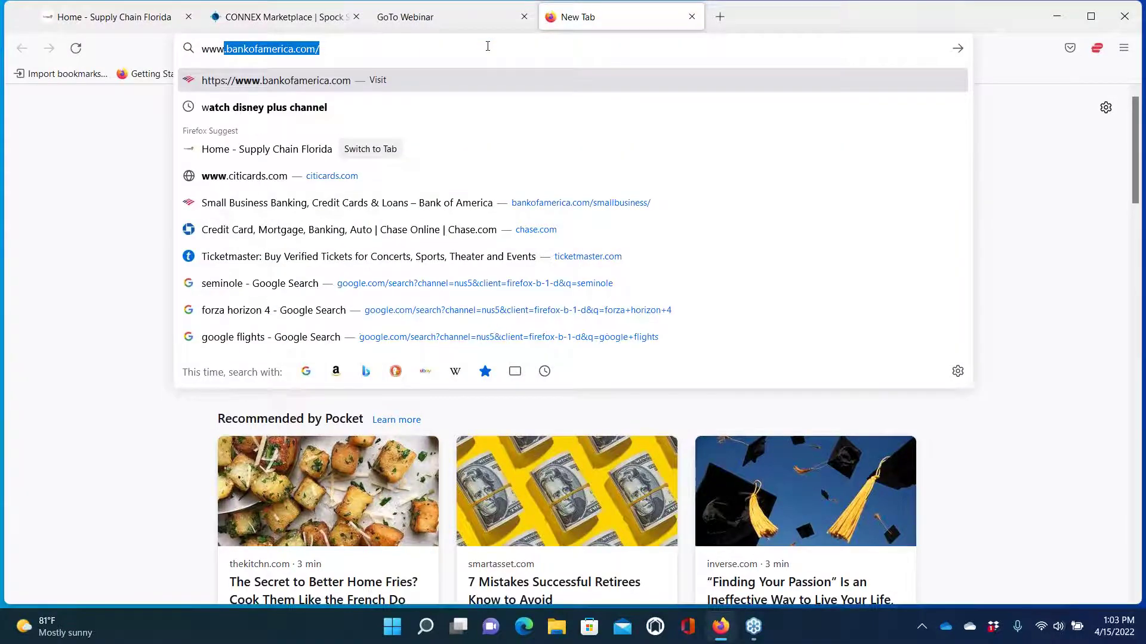
type("supplyc")
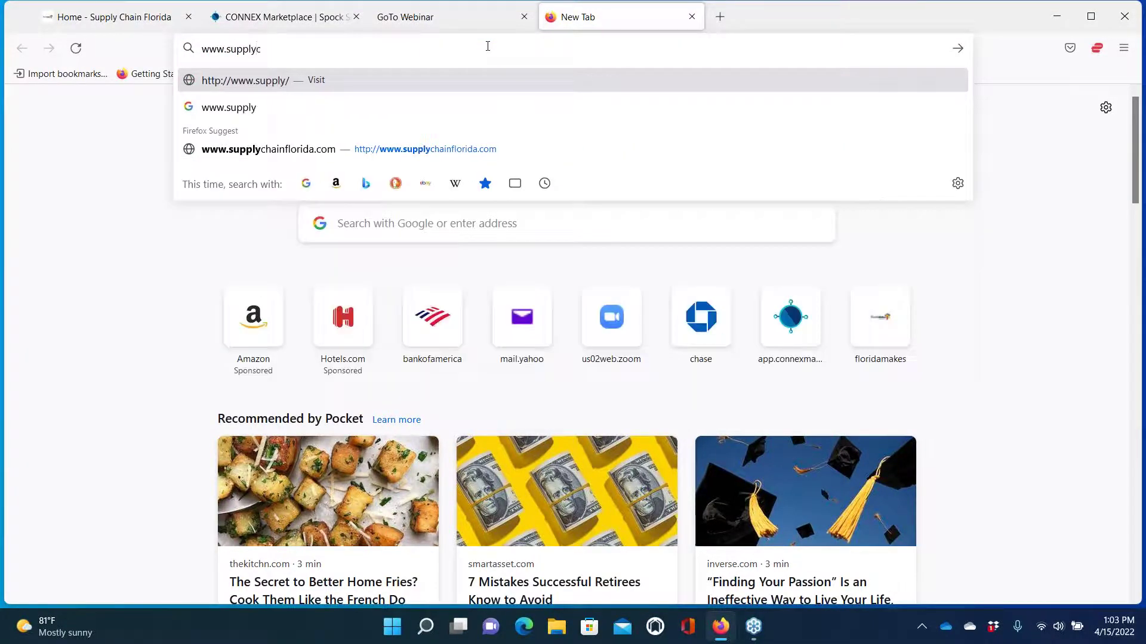
type("hainfl")
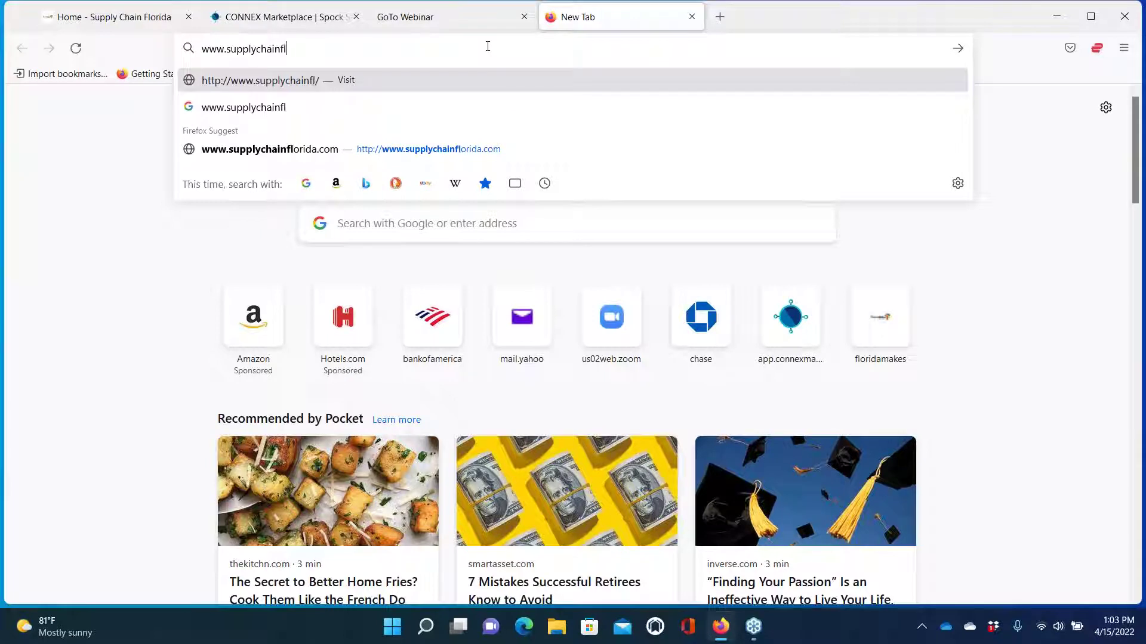
type("orida.com")
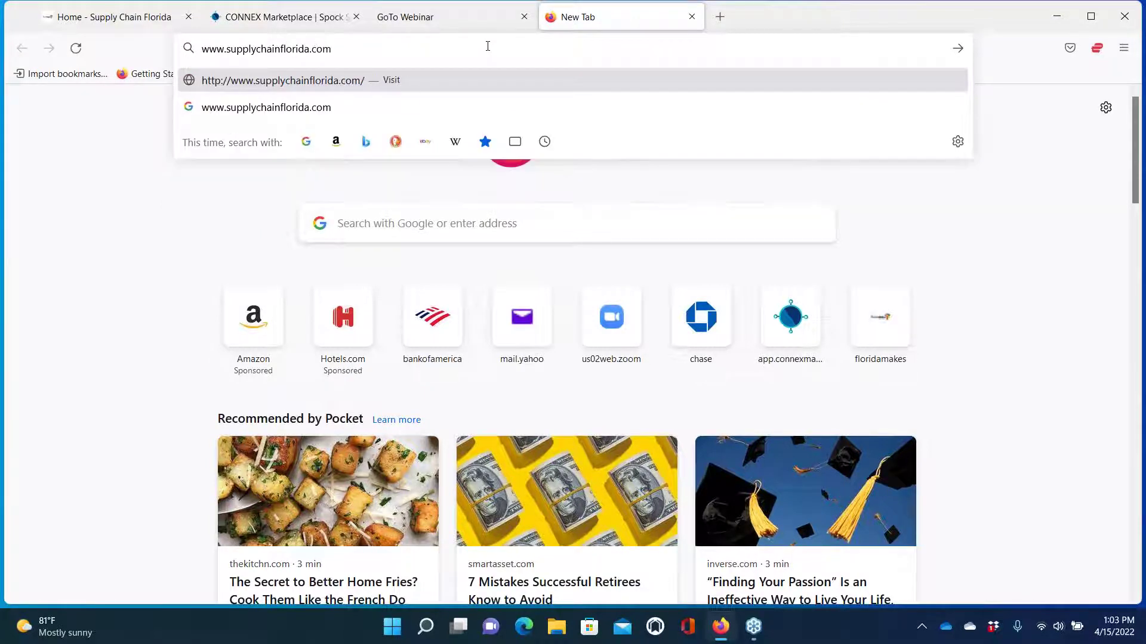
key("Return")
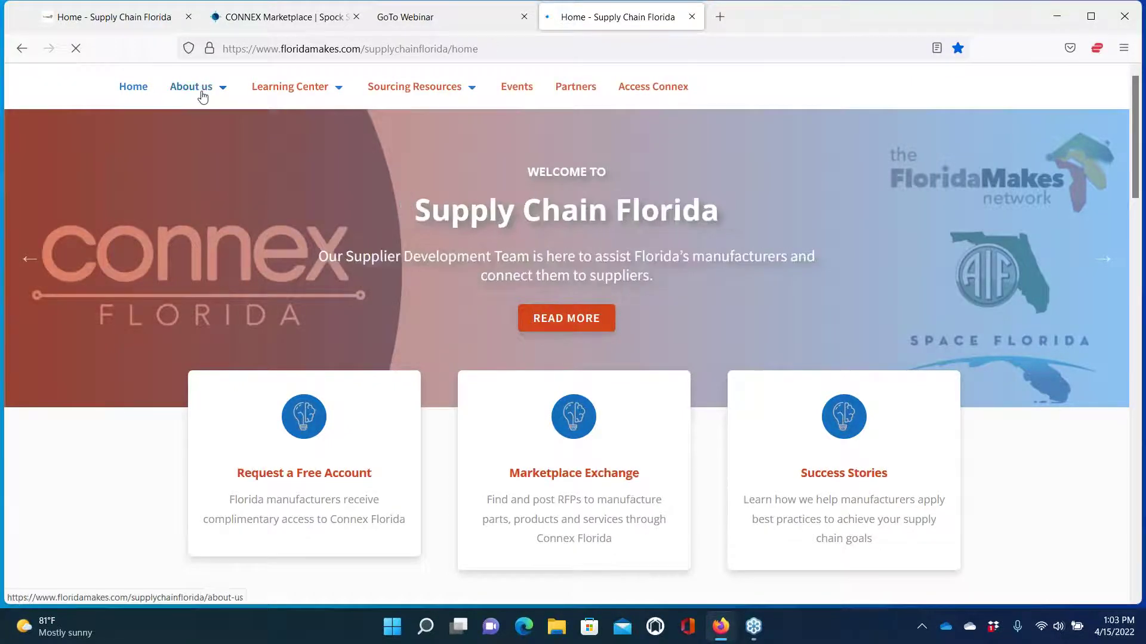
mouse_move(203, 96)
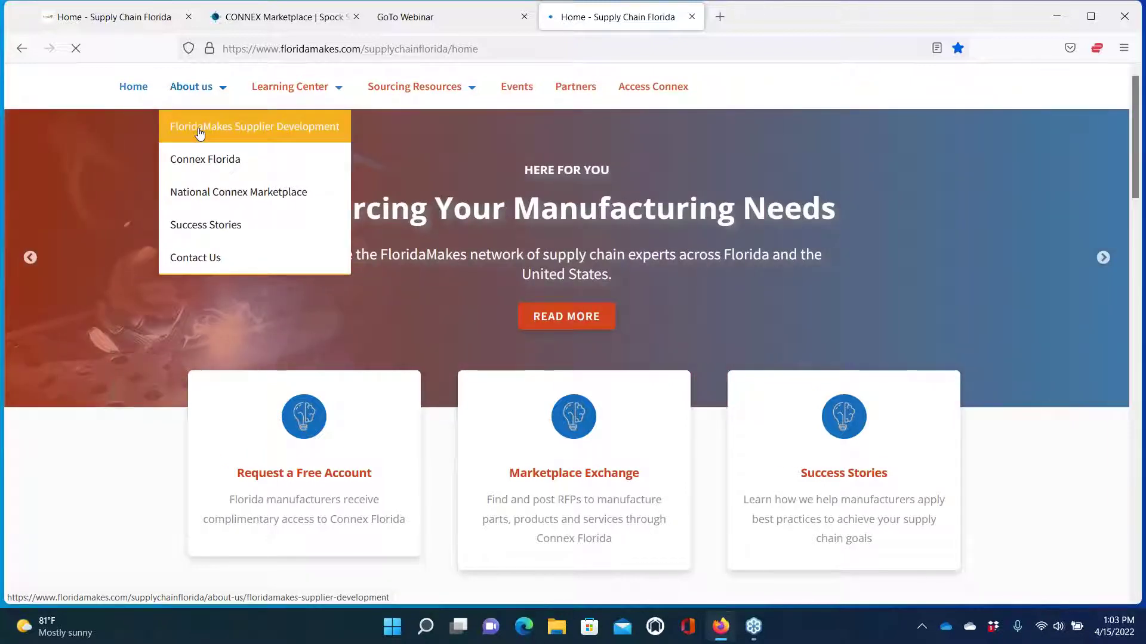
scroll(464, 170, "down", 1)
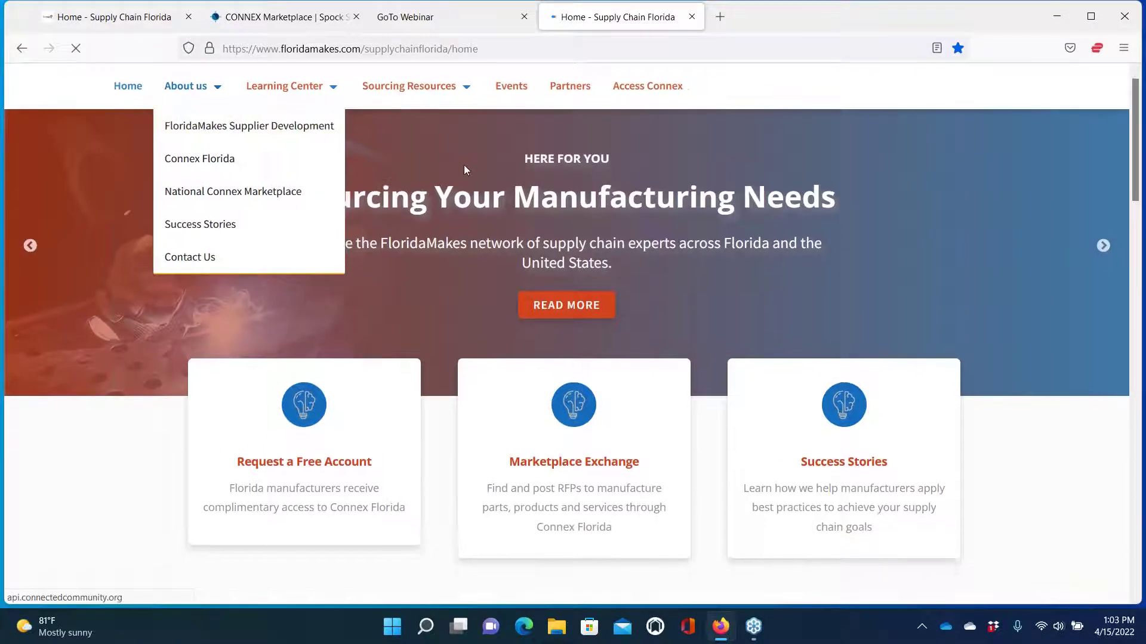
scroll(484, 295, "down", 1)
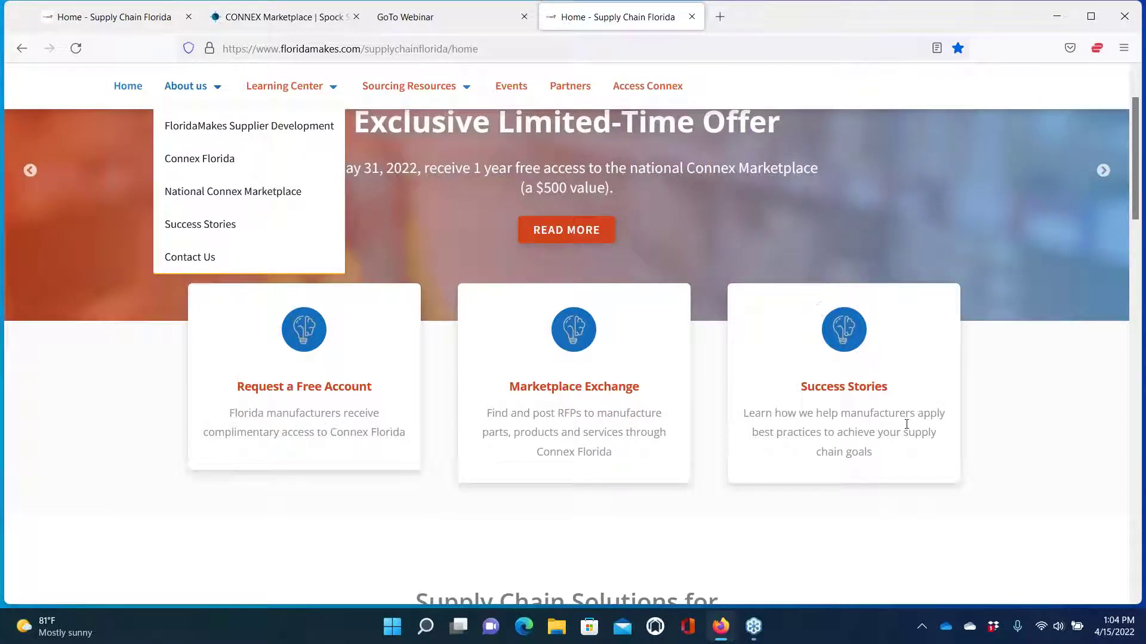
scroll(710, 480, "down", 2)
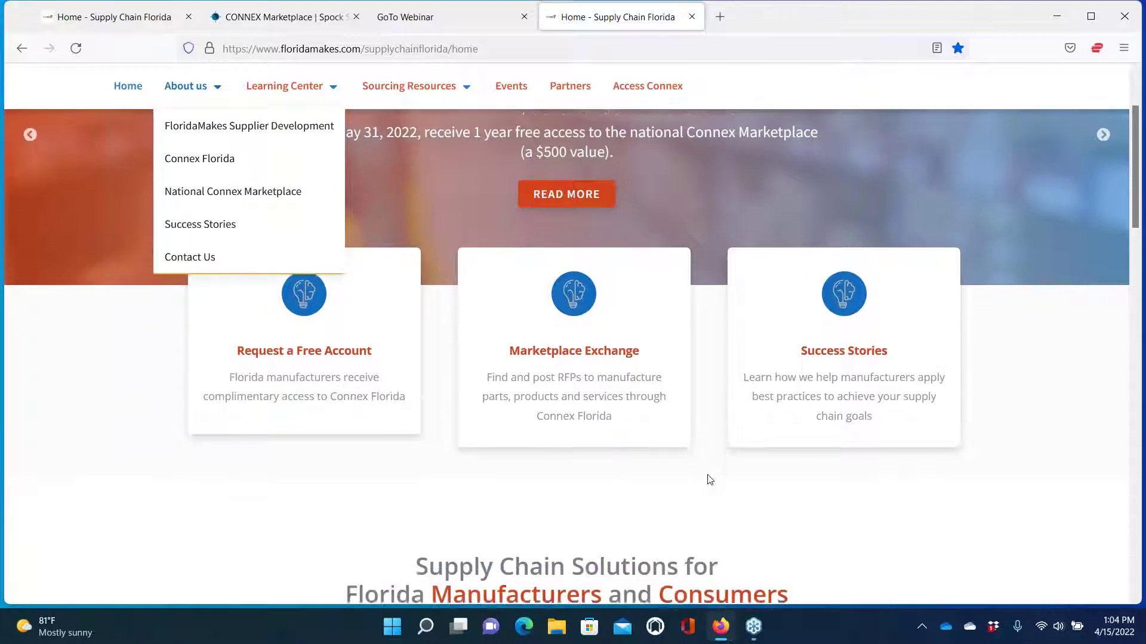
scroll(710, 480, "down", 12)
scroll(709, 480, "down", 5)
scroll(709, 480, "down", 5)
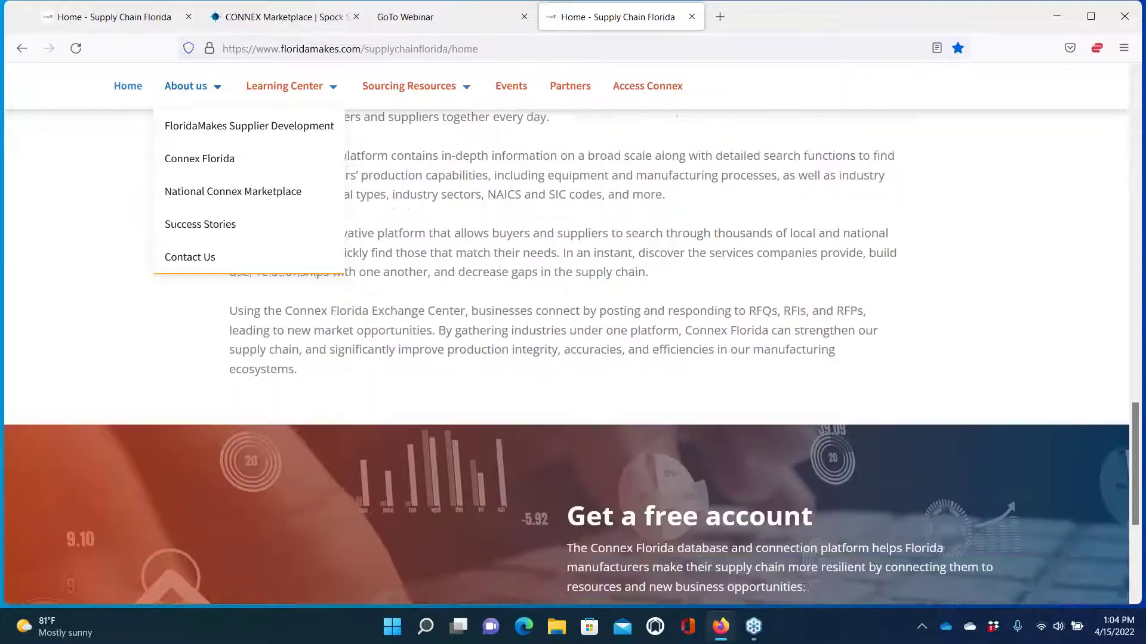
scroll(682, 447, "down", 4)
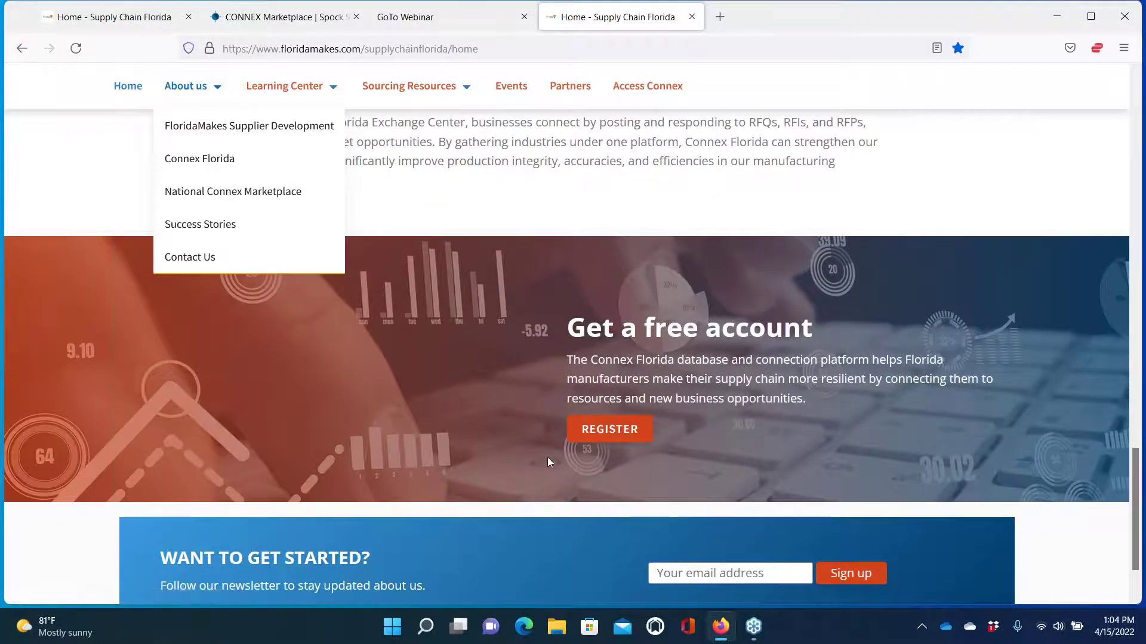
scroll(549, 463, "down", 1)
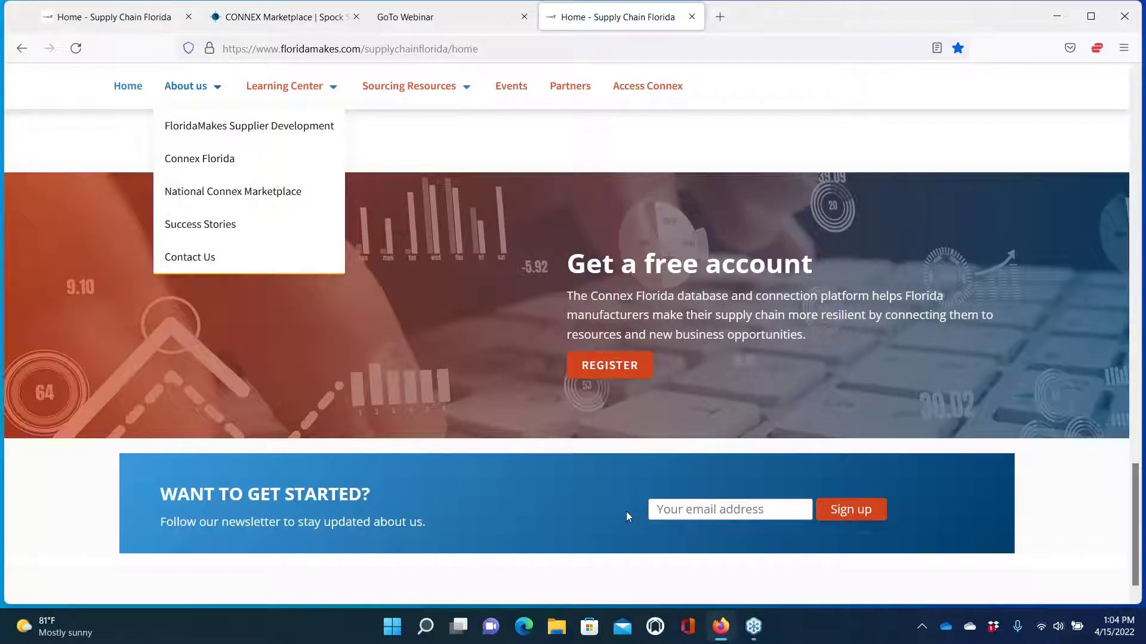
scroll(572, 497, "down", 1)
scroll(572, 497, "up", 8)
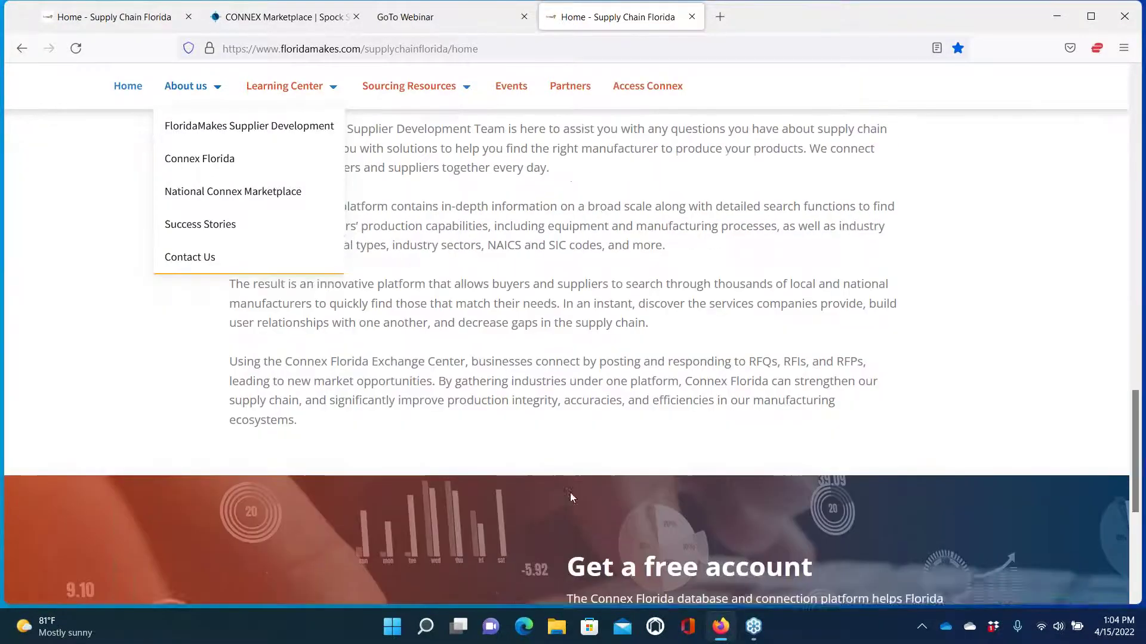
scroll(572, 497, "up", 10)
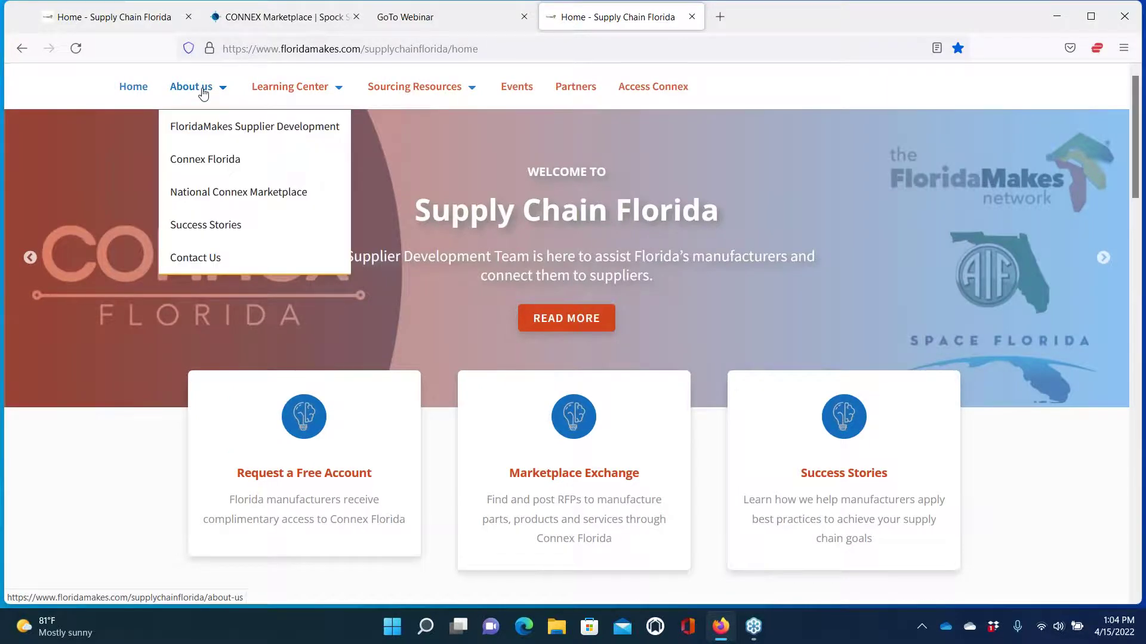
Open About us > FloridaMakes Supplier Development and skim the supplier development team page
left_click(191, 128)
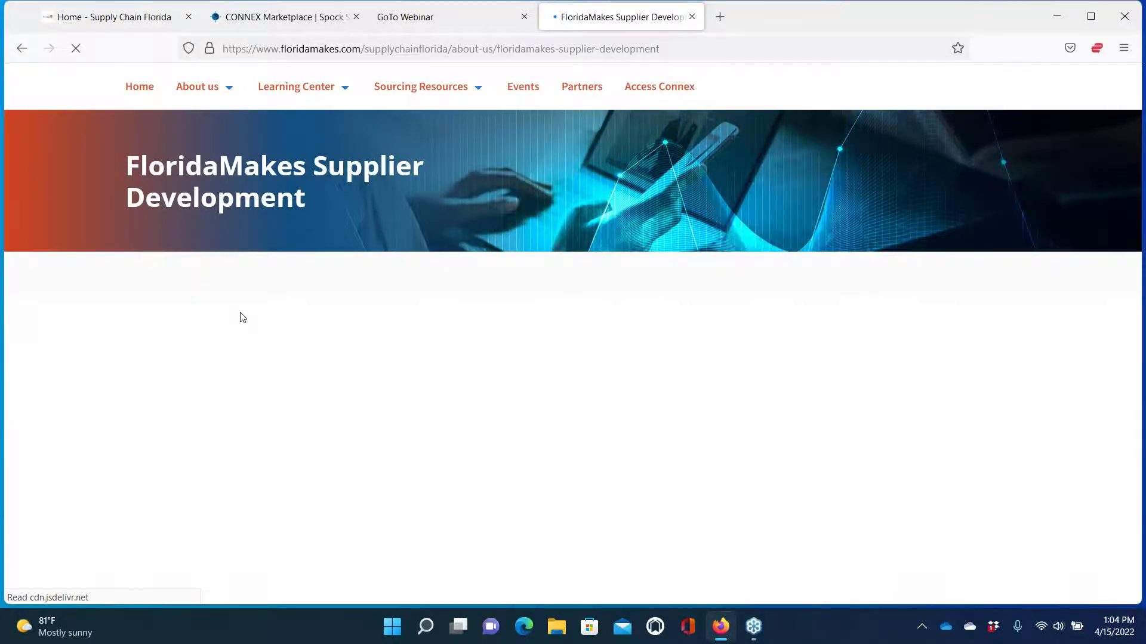
scroll(240, 316, "down", 2)
scroll(240, 313, "down", 9)
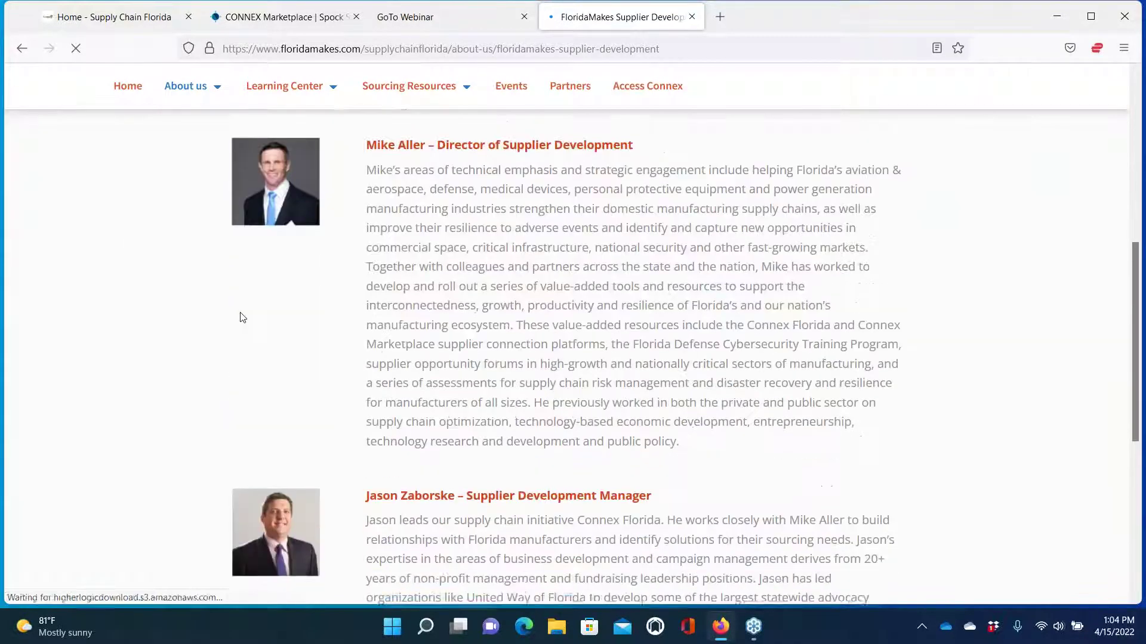
scroll(240, 313, "up", 5)
scroll(240, 317, "up", 5)
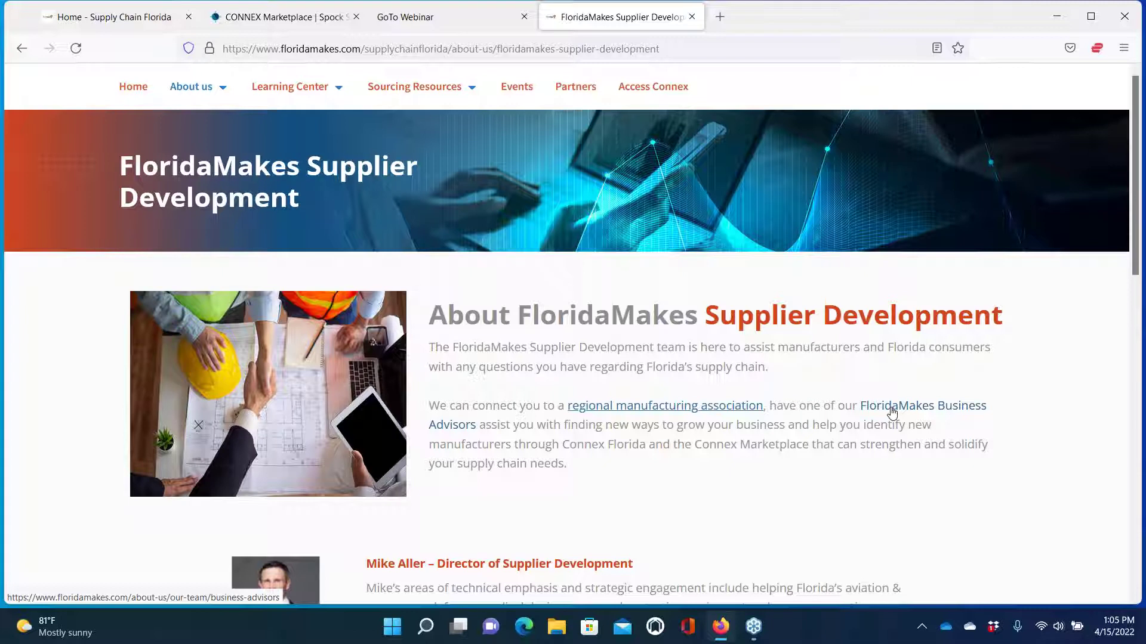
Open and skim the FloridaMakes Business Advisors team page, then return to Supplier Development
left_click(892, 411)
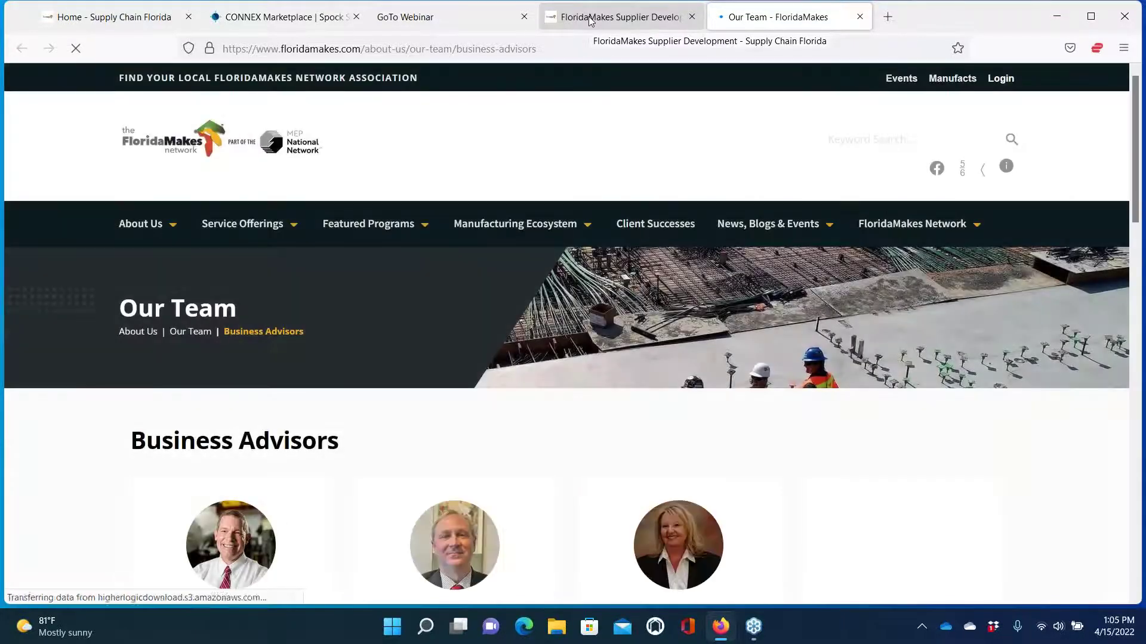
scroll(560, 442, "down", 3)
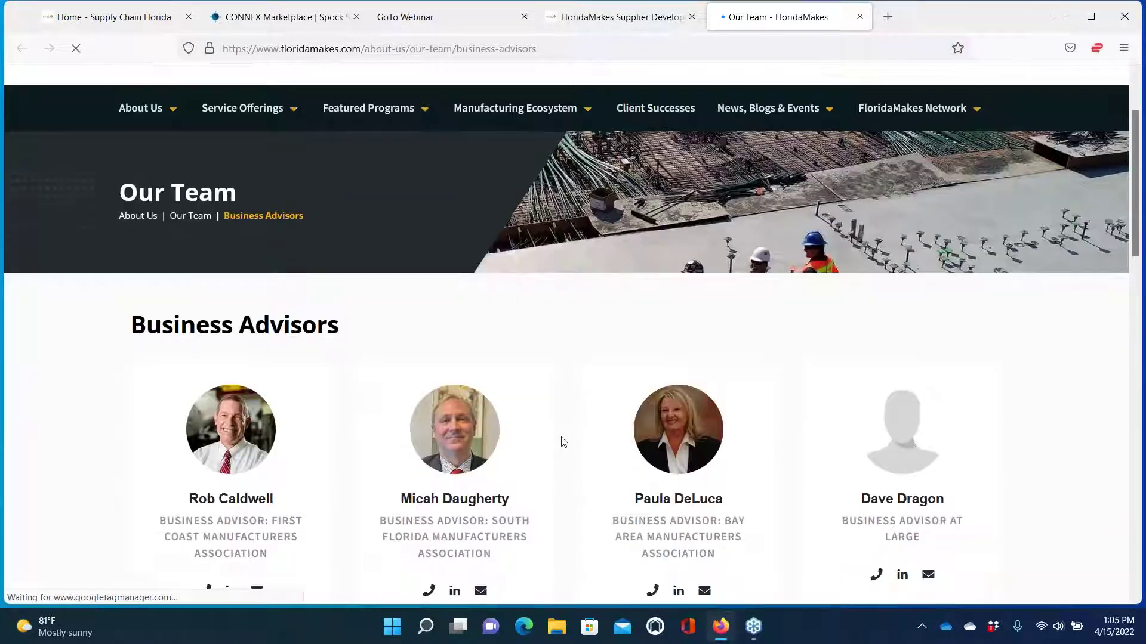
scroll(561, 442, "down", 5)
scroll(562, 441, "up", 8)
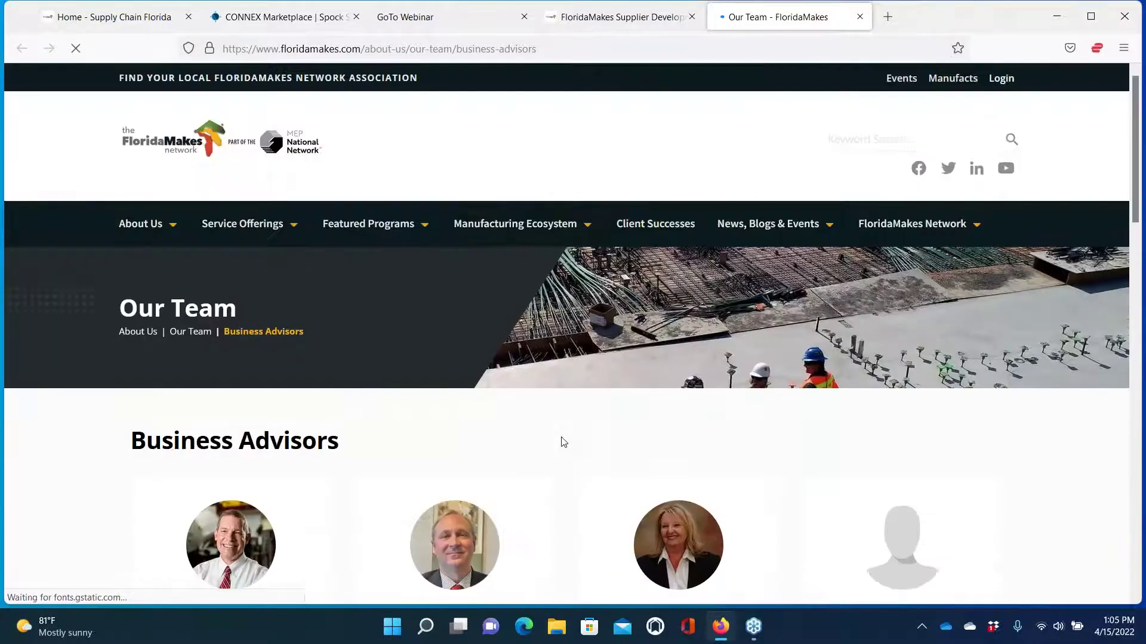
left_click(625, 17)
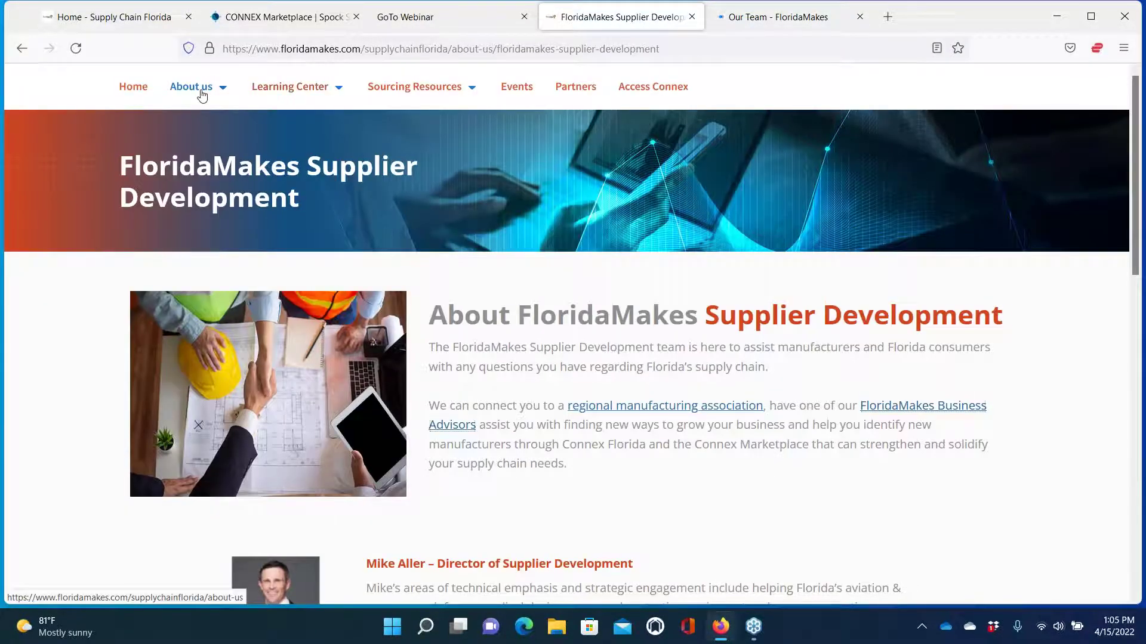
Open About us > Connex Florida and read down to the PLATFORM comparison table and maps
mouse_move(199, 93)
left_click(199, 126)
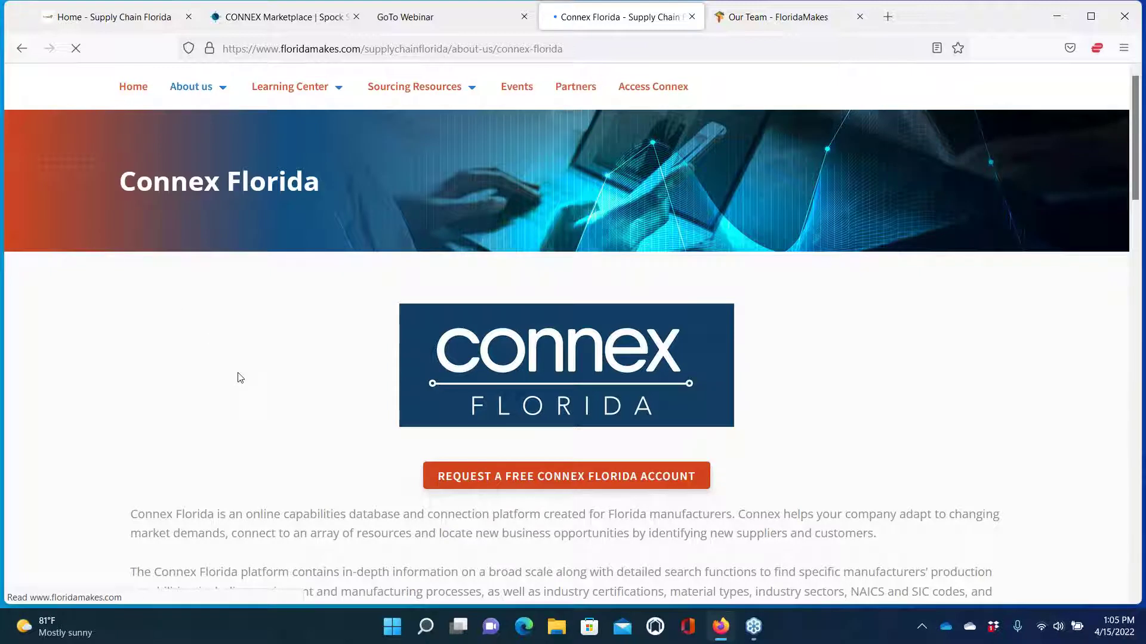
scroll(242, 358, "down", 3)
scroll(241, 359, "down", 5)
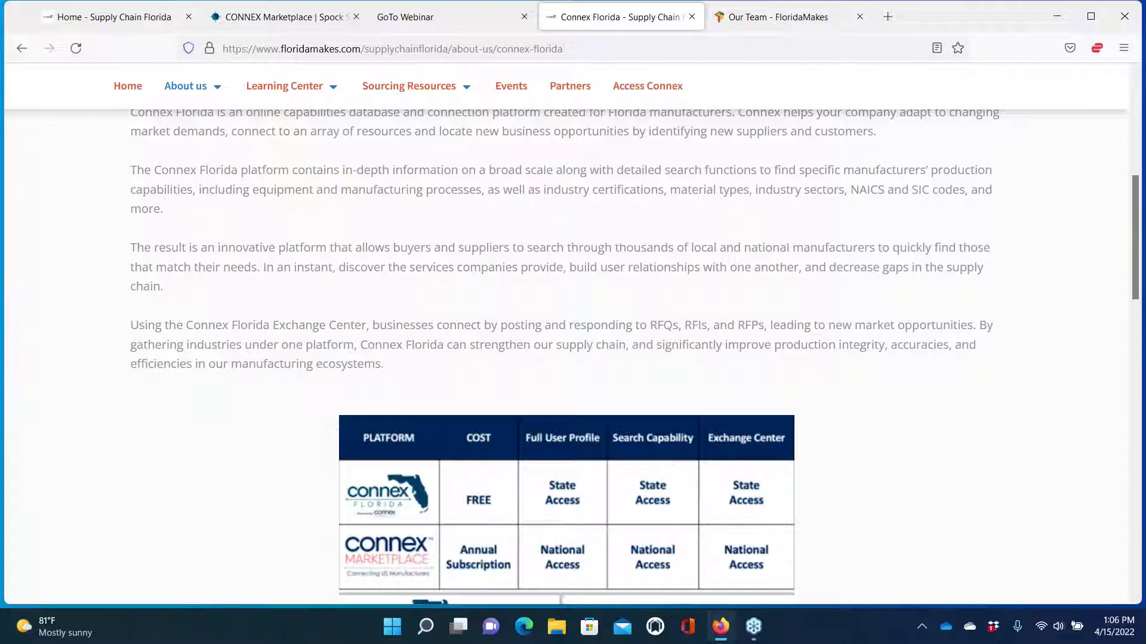
scroll(633, 358, "down", 5)
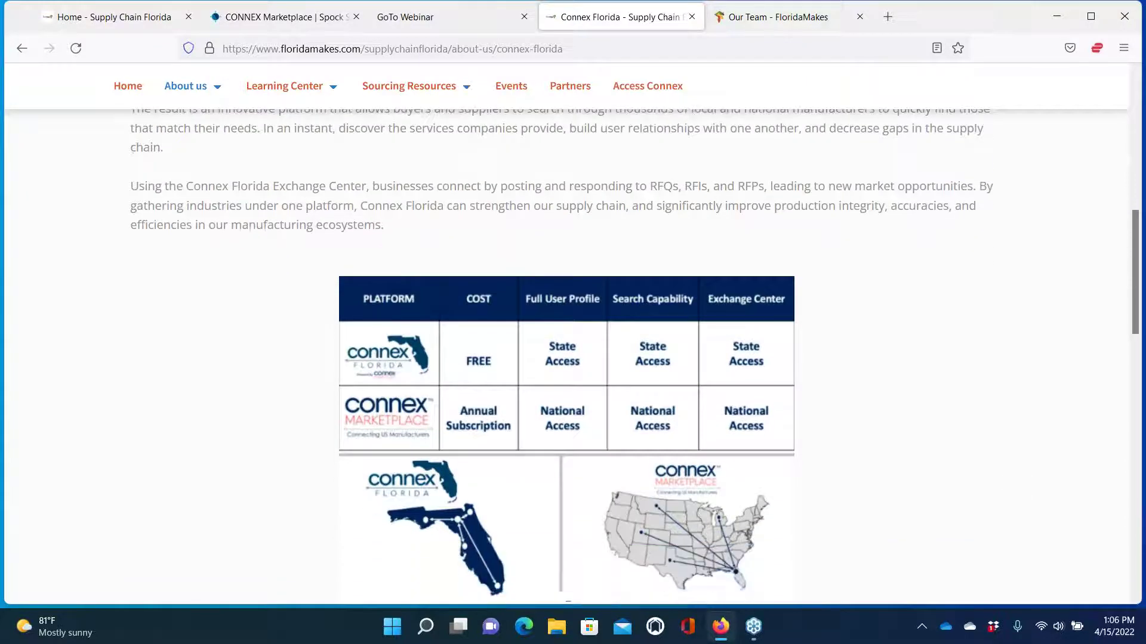
scroll(634, 358, "down", 1)
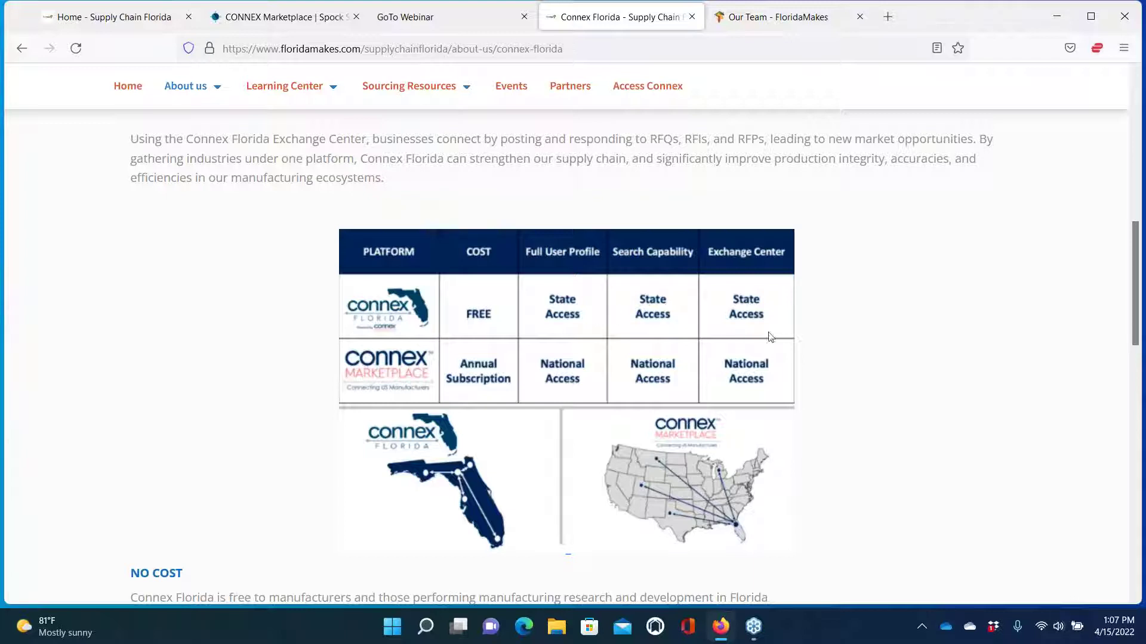
Read the rest of the Connex Florida page down to the free account request
scroll(804, 343, "down", 3)
scroll(803, 344, "down", 3)
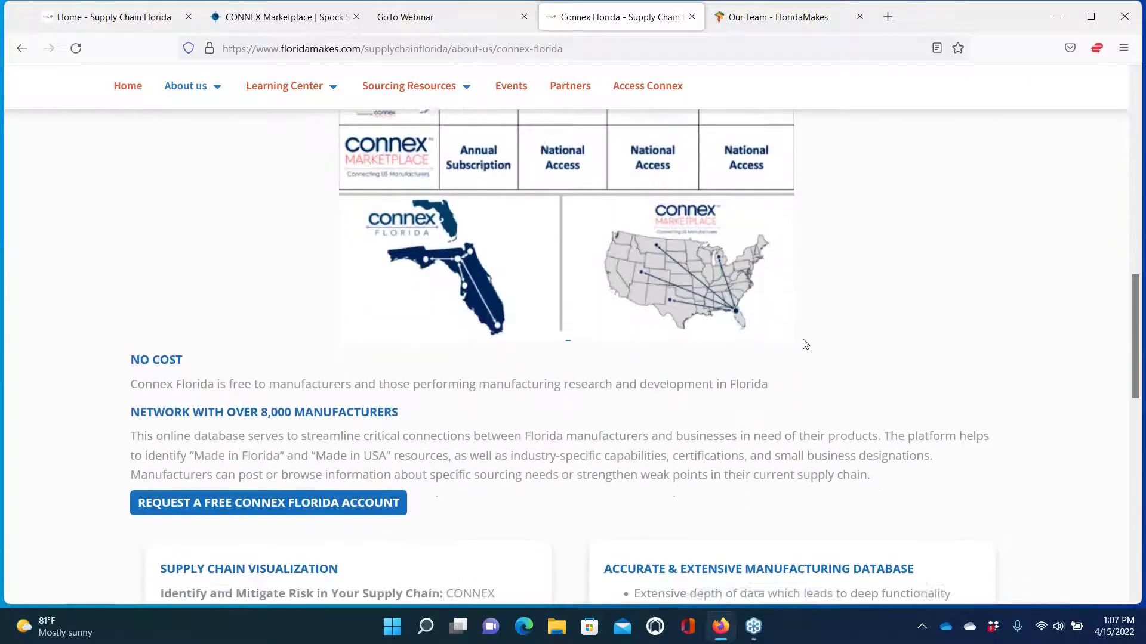
scroll(804, 345, "down", 3)
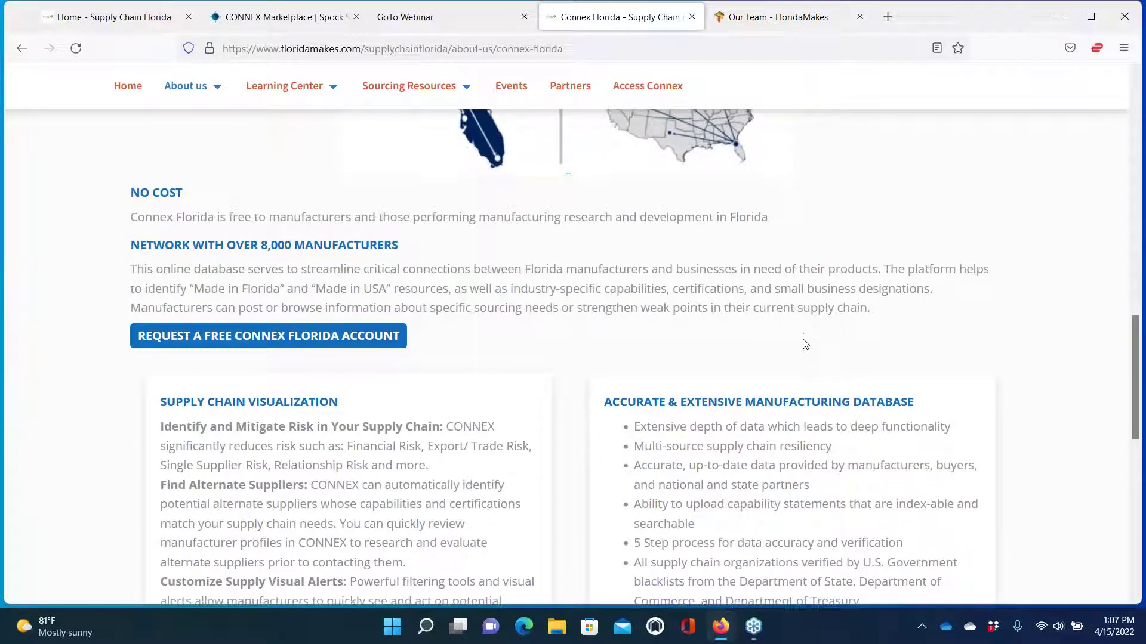
scroll(633, 350, "down", 2)
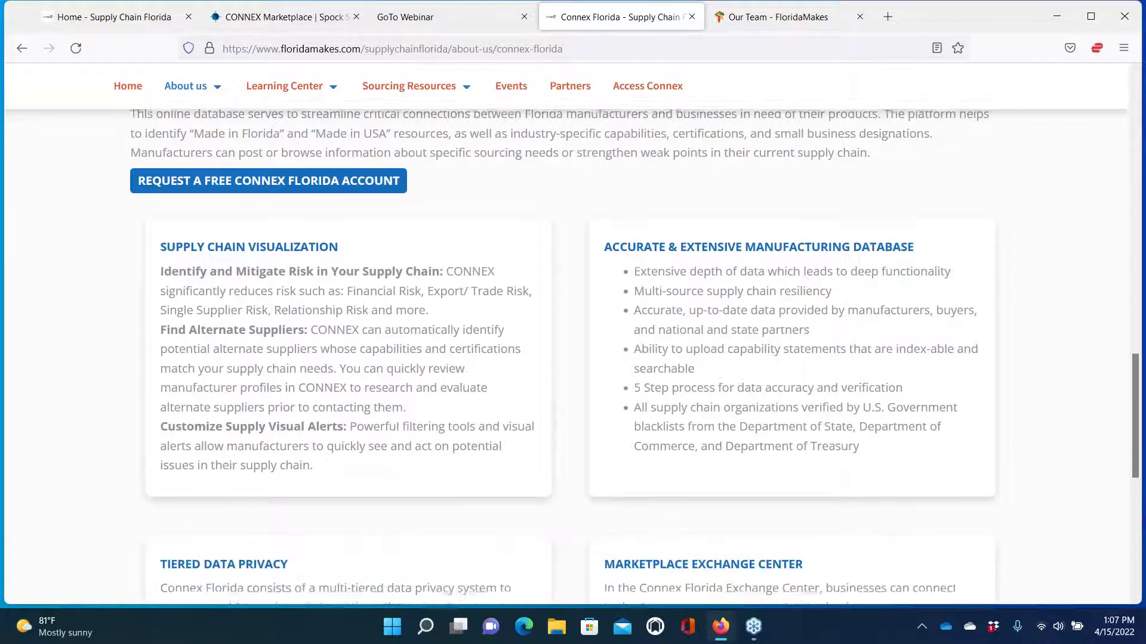
scroll(634, 349, "up", 1)
scroll(633, 350, "down", 2)
scroll(634, 350, "down", 1)
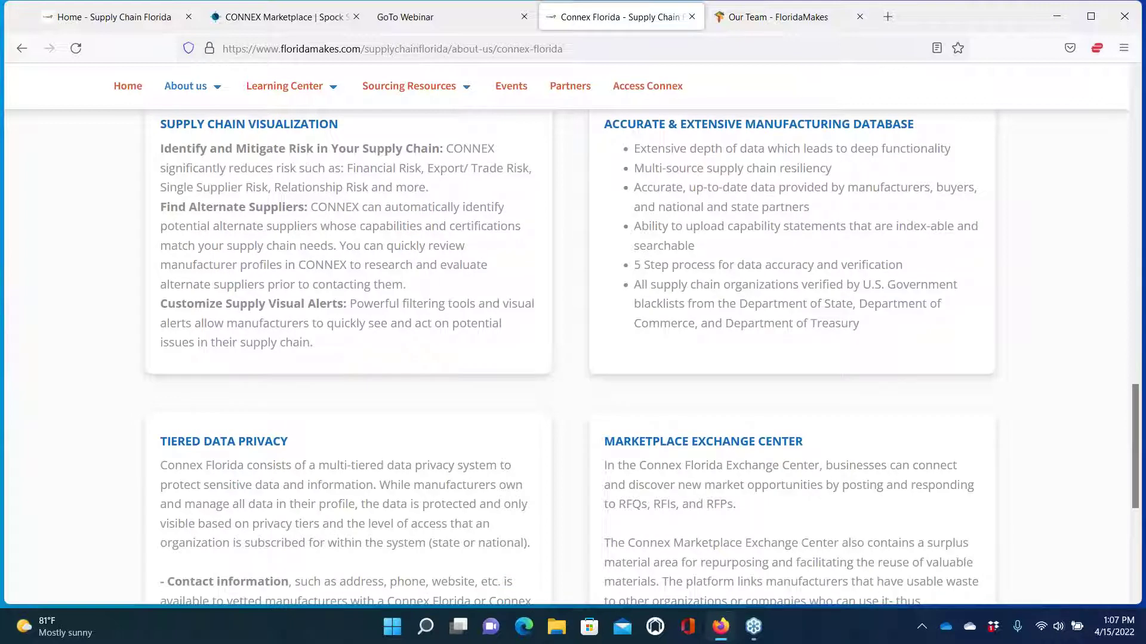
scroll(641, 360, "down", 6)
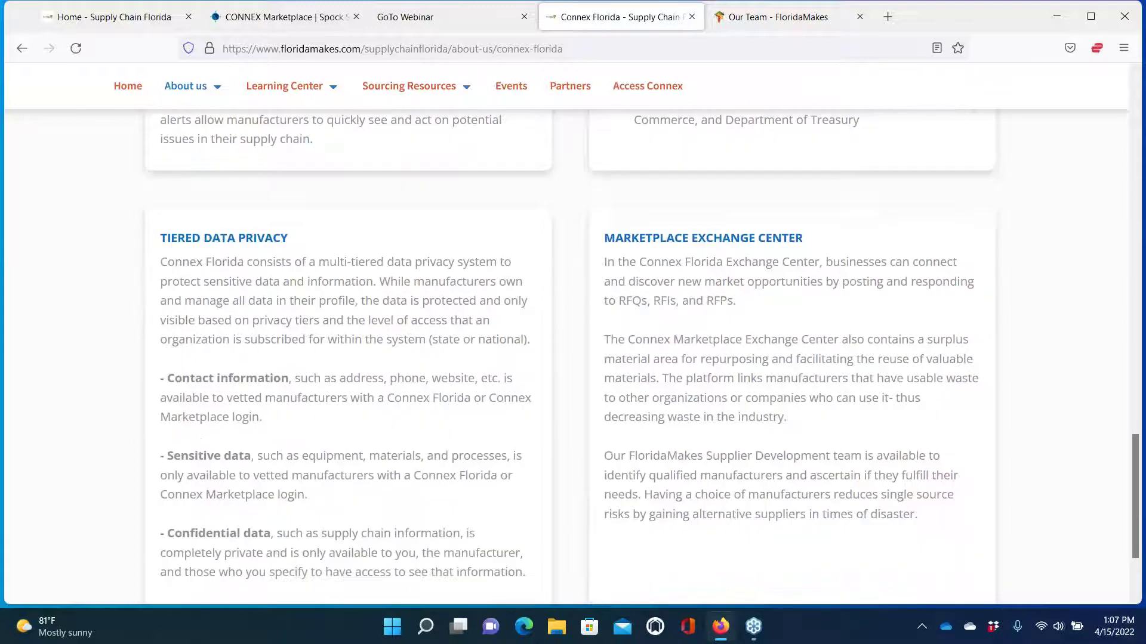
scroll(573, 358, "up", 6)
scroll(573, 358, "down", 8)
scroll(573, 358, "up", 15)
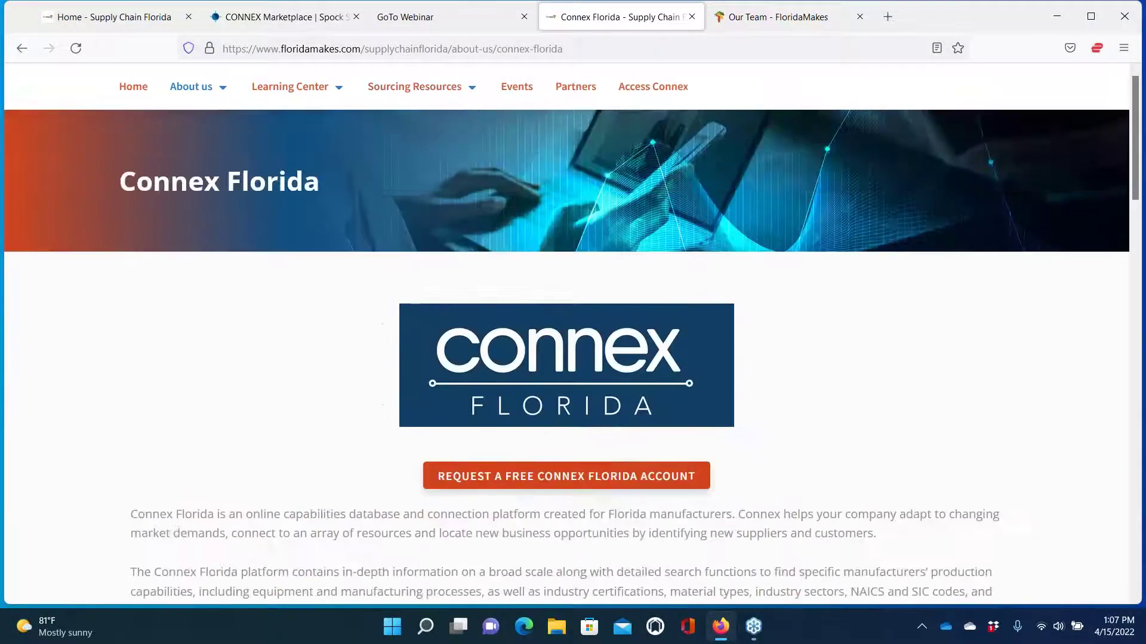
mouse_move(200, 88)
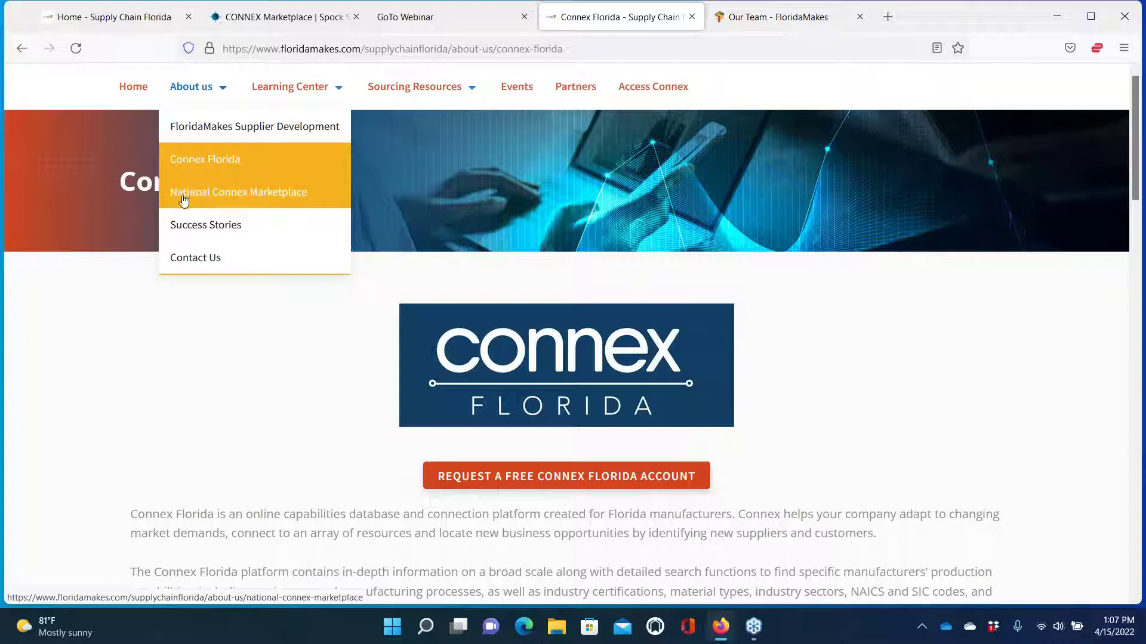
Open About us > Success Stories and read the Grace Aerospace and Airon Corporation case studies
left_click(180, 227)
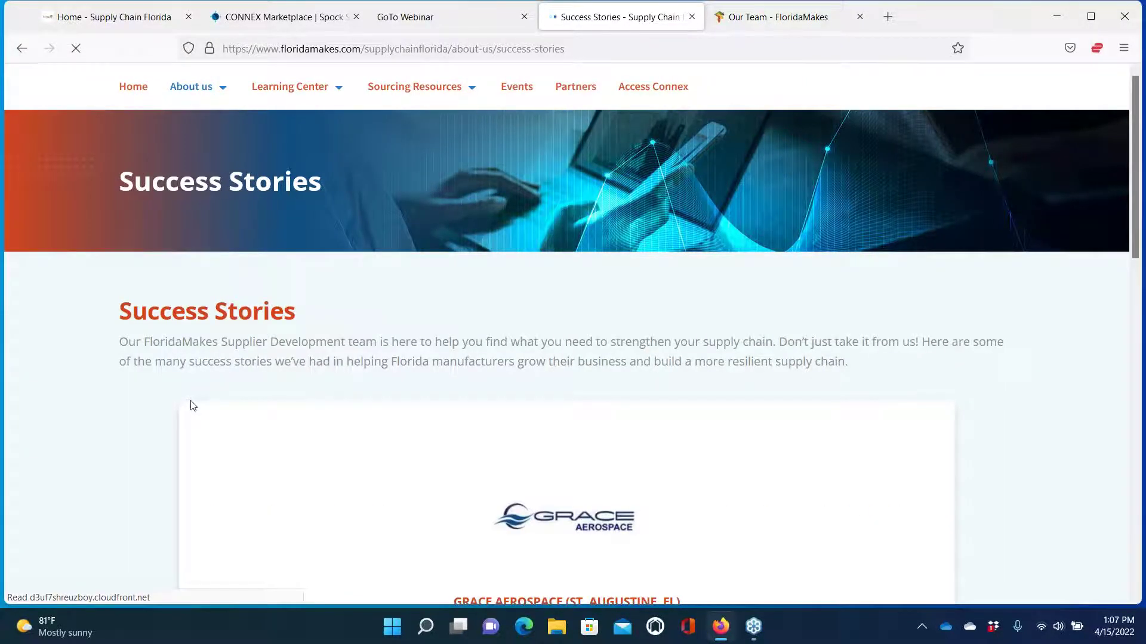
scroll(192, 406, "down", 2)
scroll(193, 406, "down", 5)
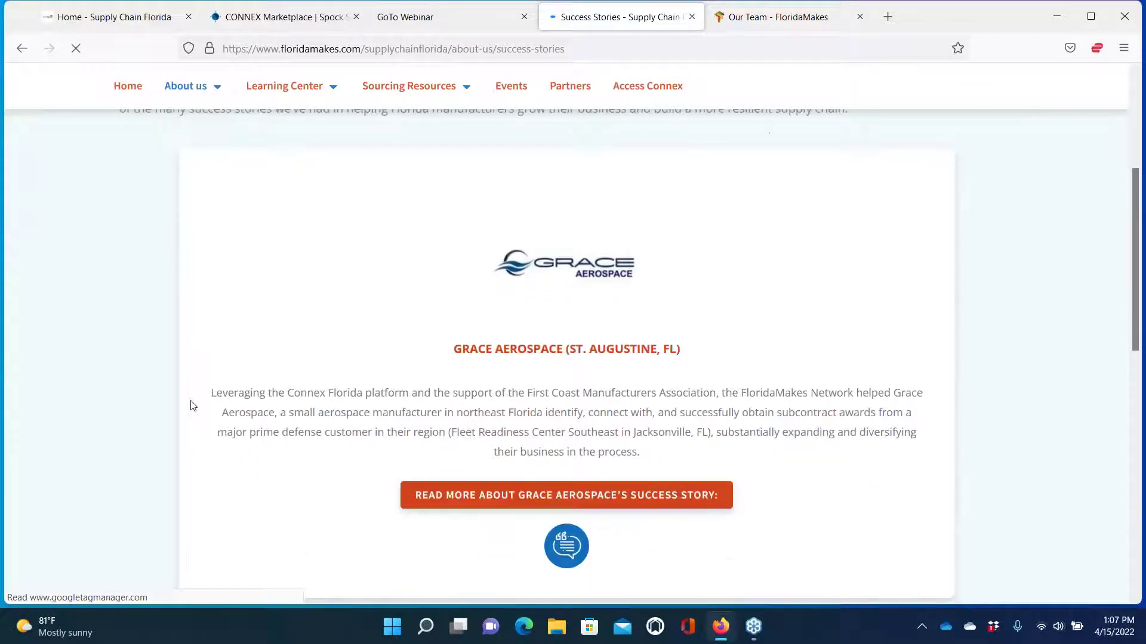
scroll(193, 405, "down", 5)
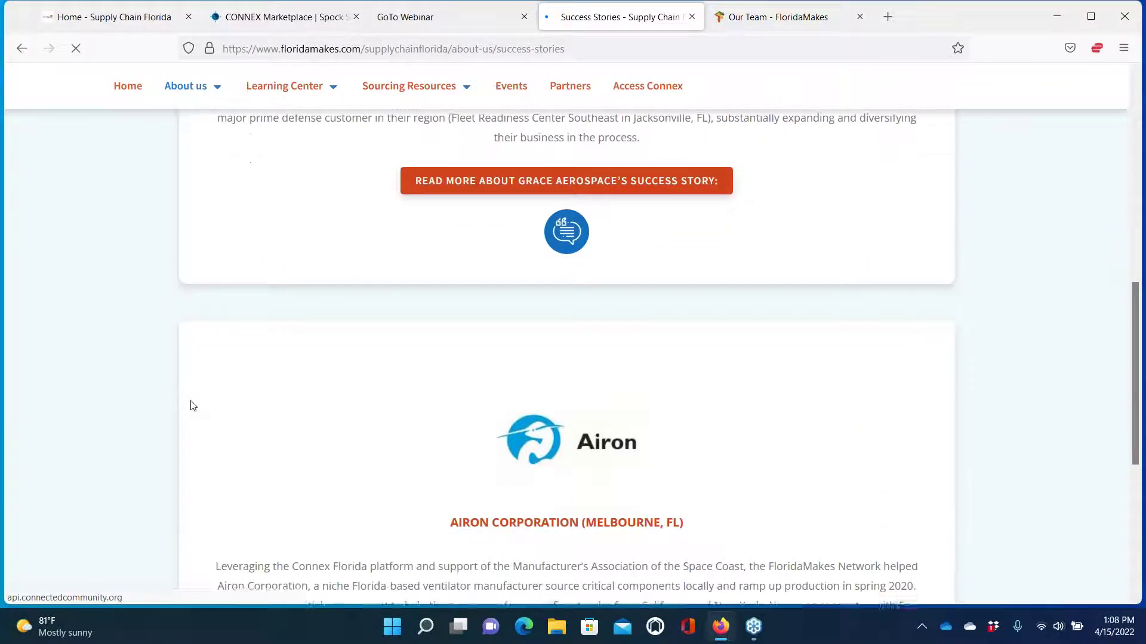
scroll(193, 405, "down", 3)
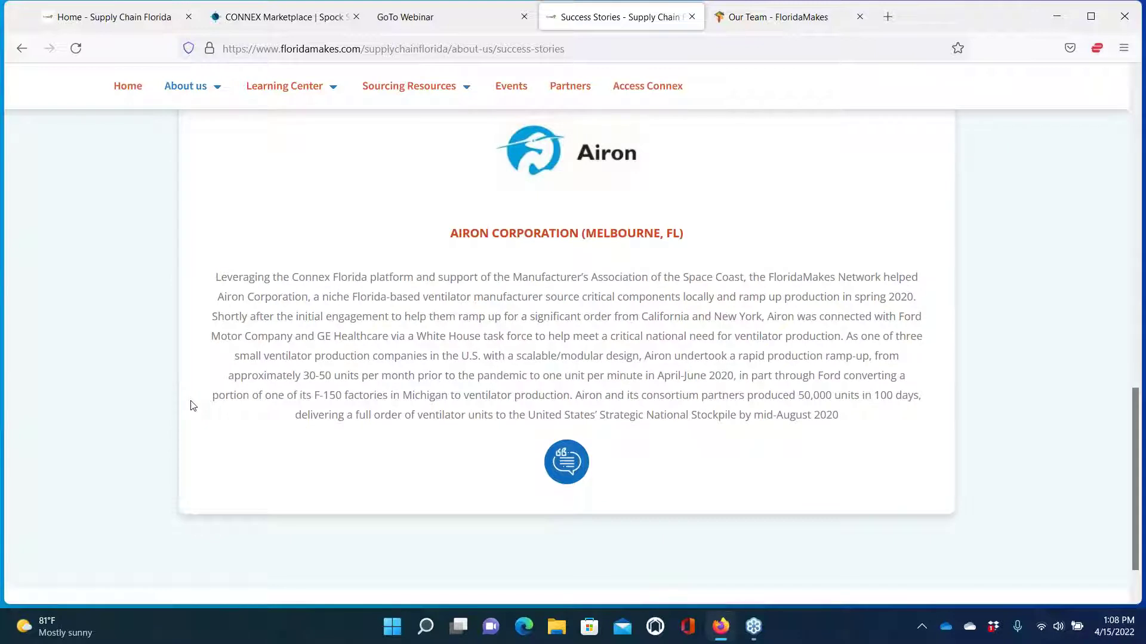
scroll(193, 406, "up", 15)
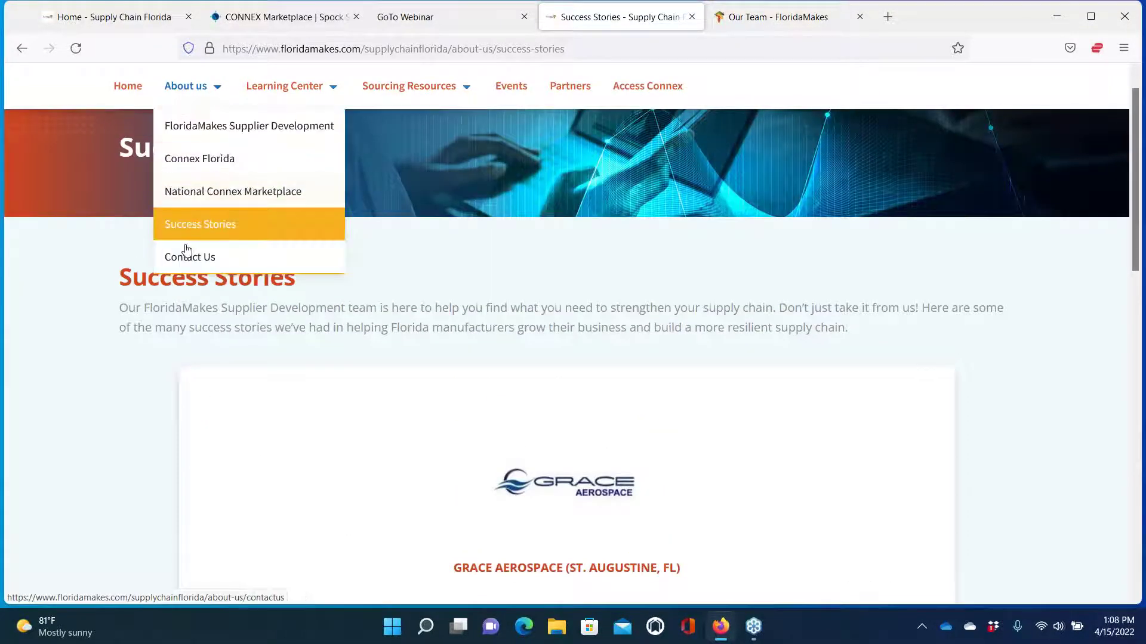
Open About us > Contact Us and review the Send Us A Message form and Get in Touch details
left_click(187, 259)
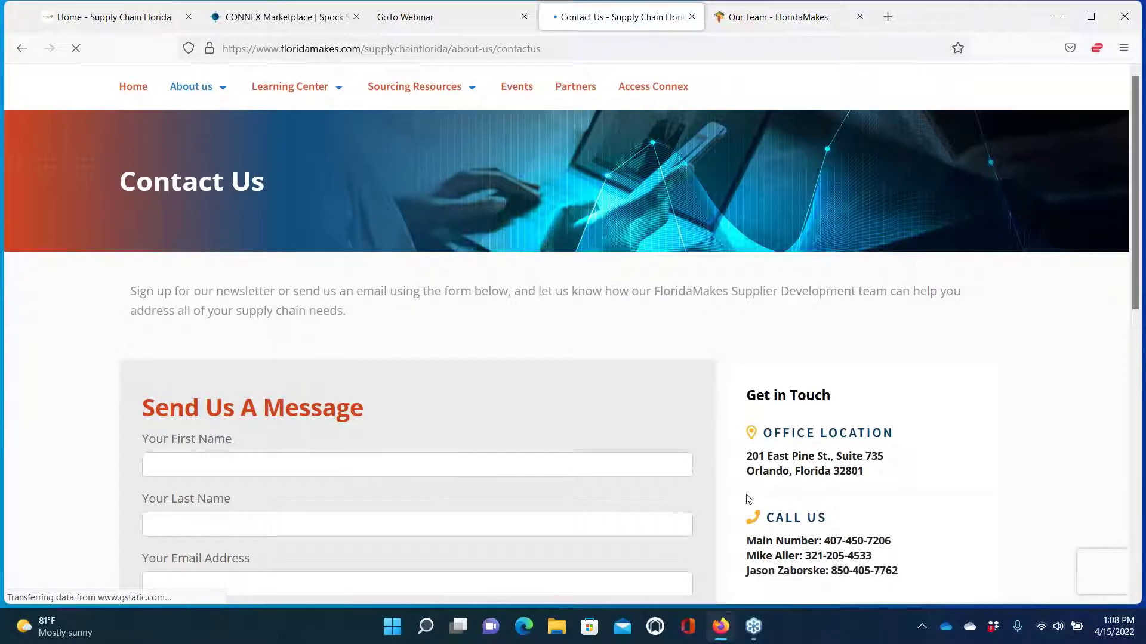
scroll(740, 507, "down", 2)
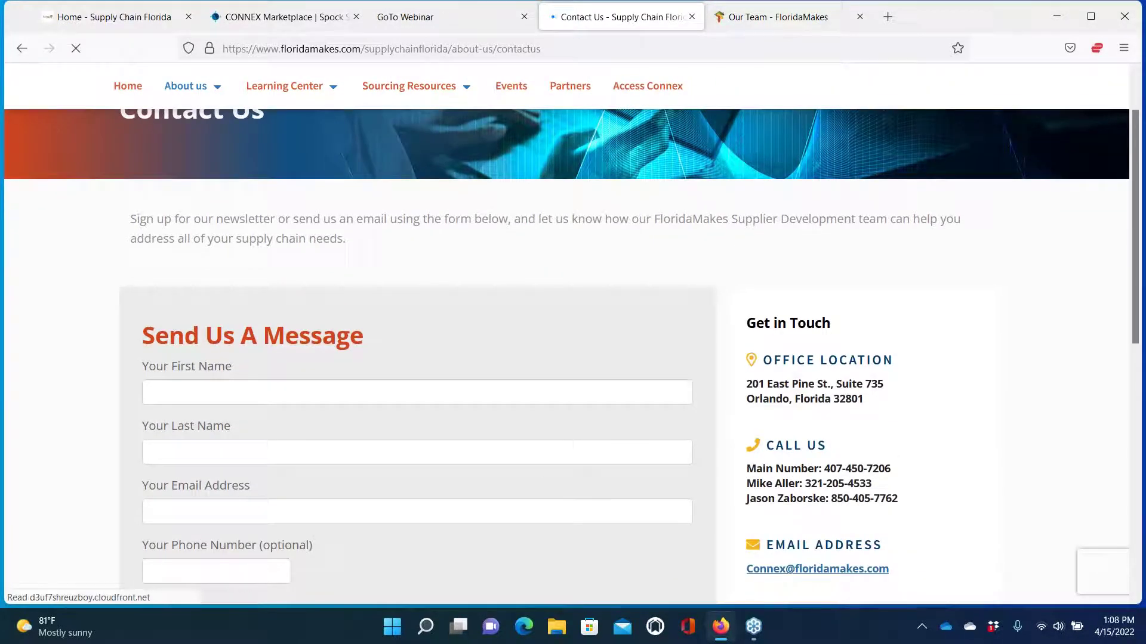
scroll(737, 511, "down", 3)
scroll(737, 510, "down", 7)
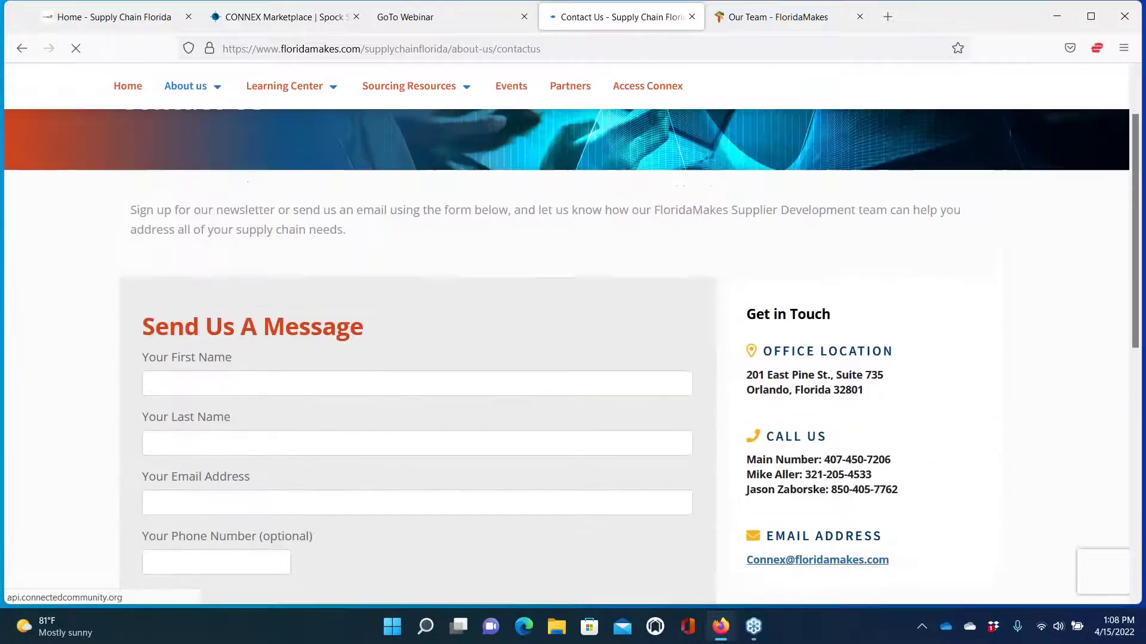
scroll(342, 174, "up", 10)
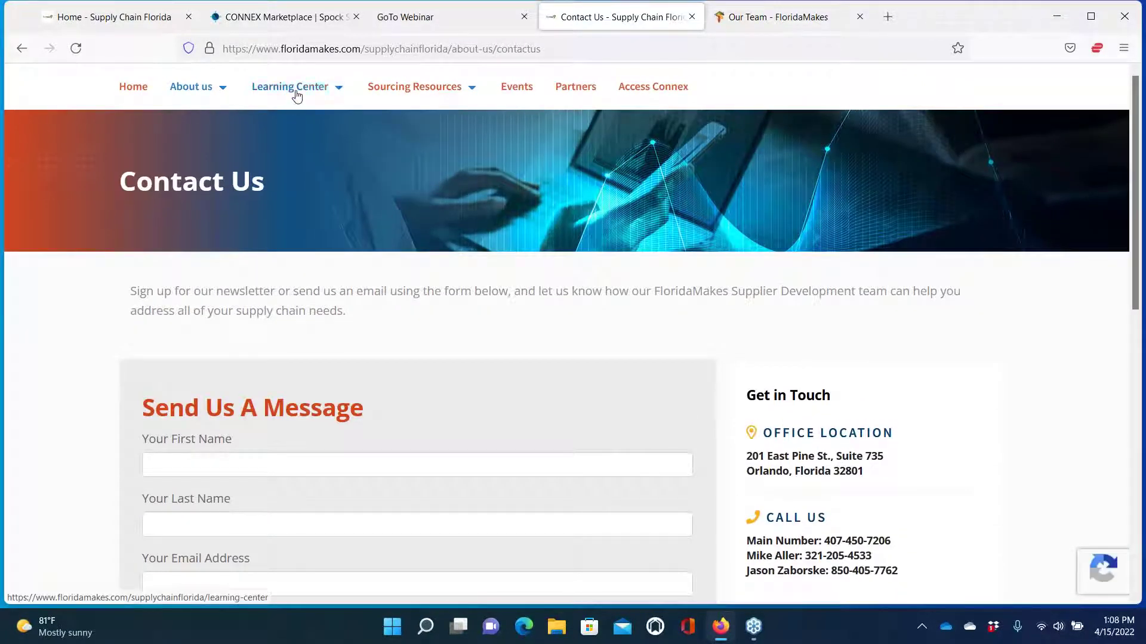
left_click(297, 95)
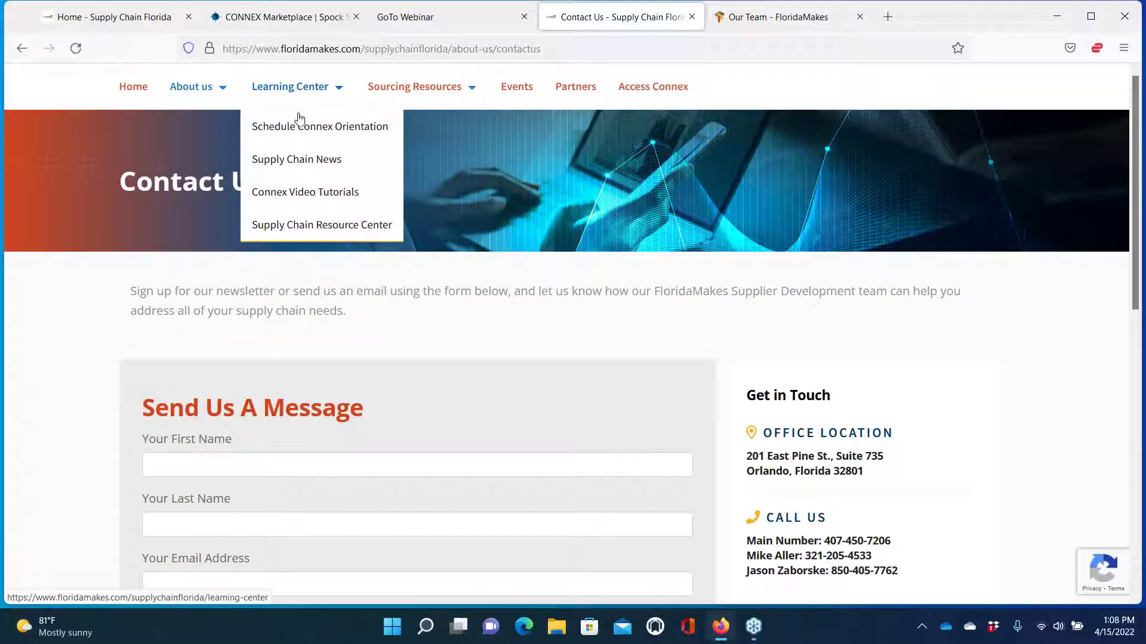
Open Learning Center > Schedule Connex Orientation and read its free National Access Special Opportunity section
left_click(296, 124)
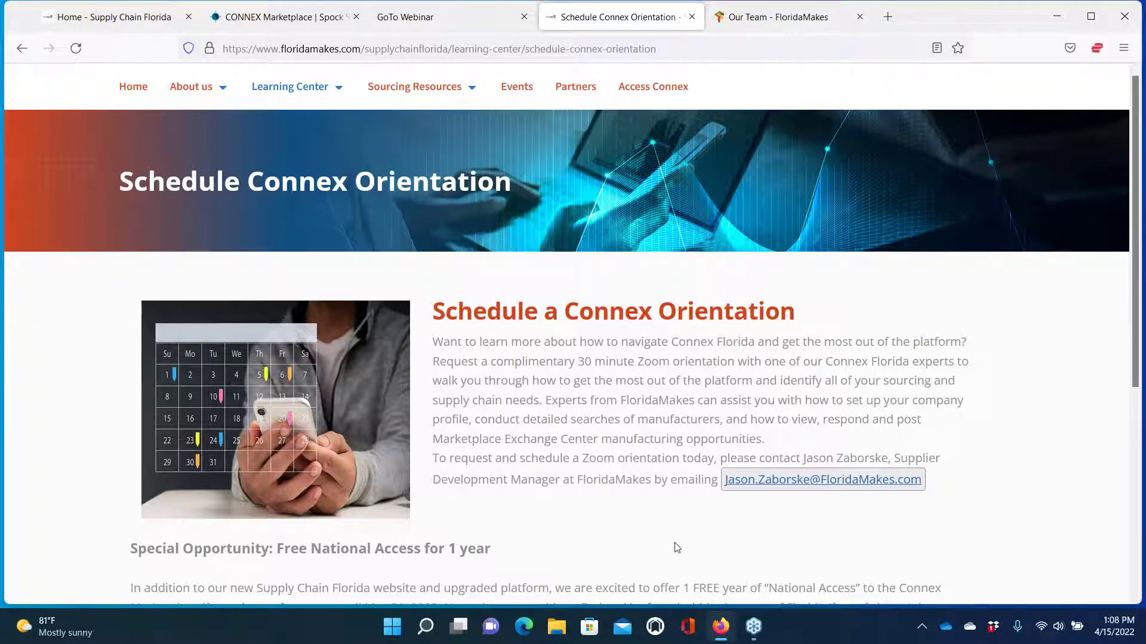
scroll(574, 526, "down", 4)
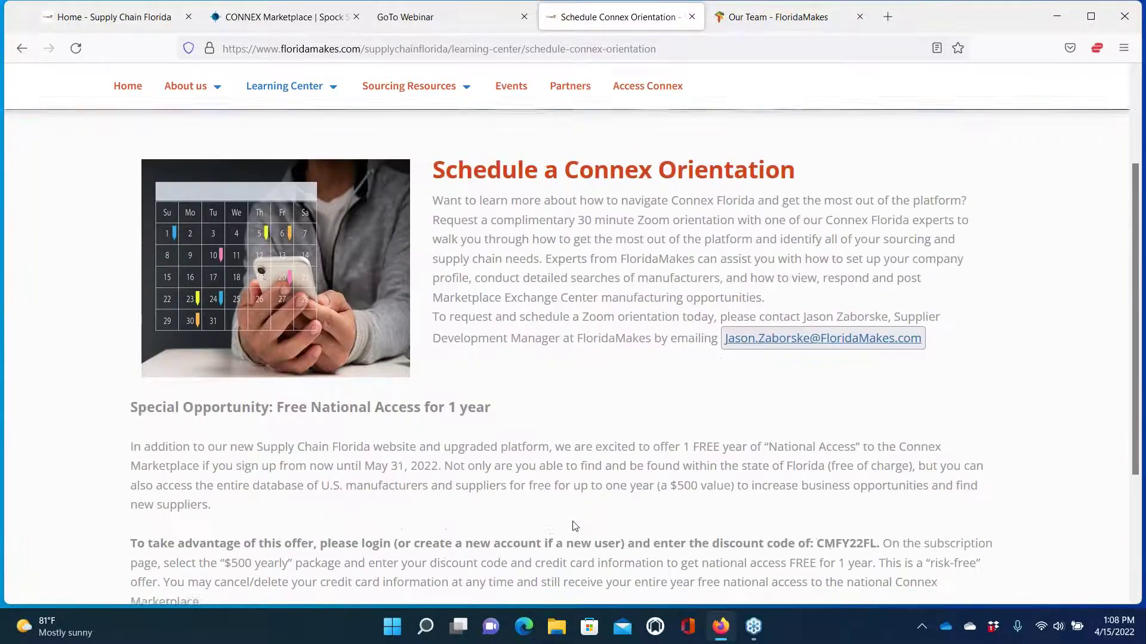
scroll(571, 358, "down", 1)
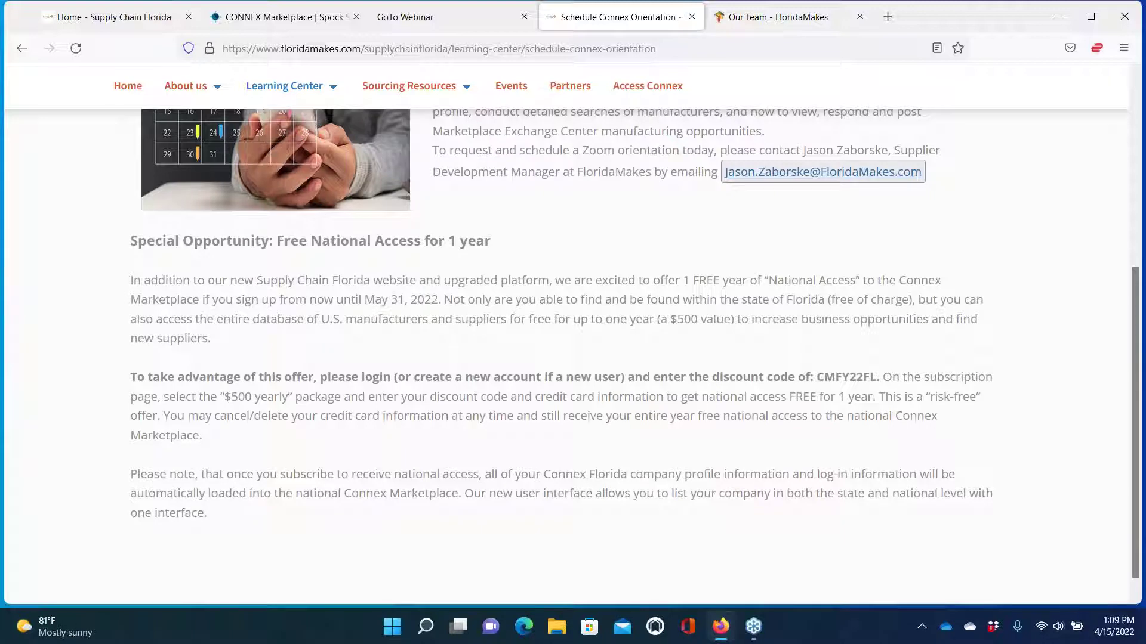
scroll(547, 529, "up", 1)
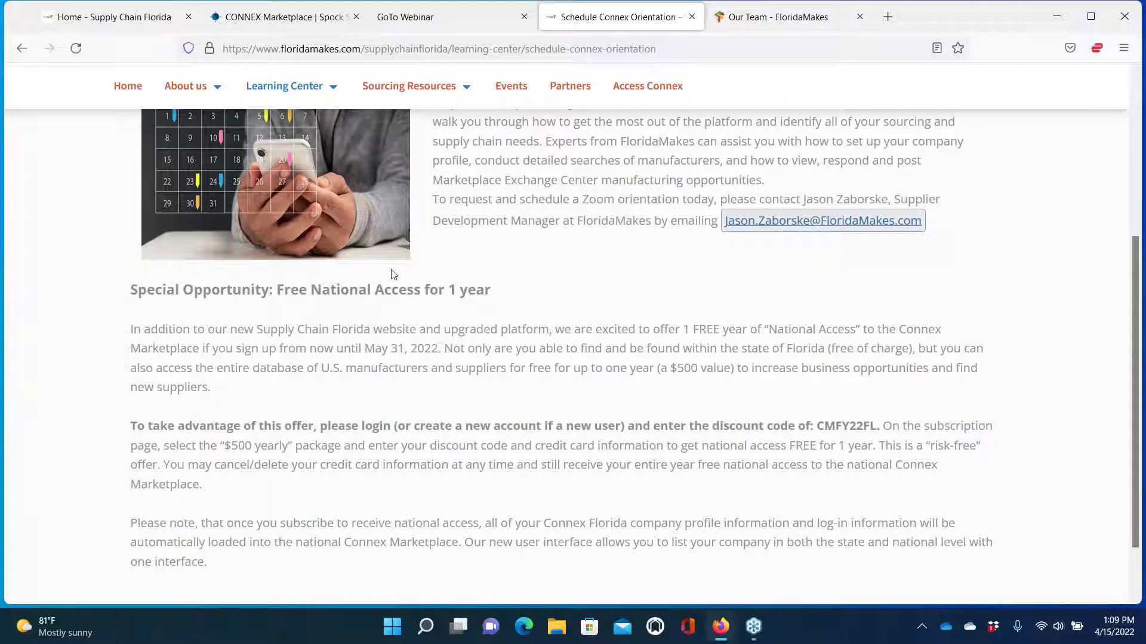
scroll(399, 284, "up", 2)
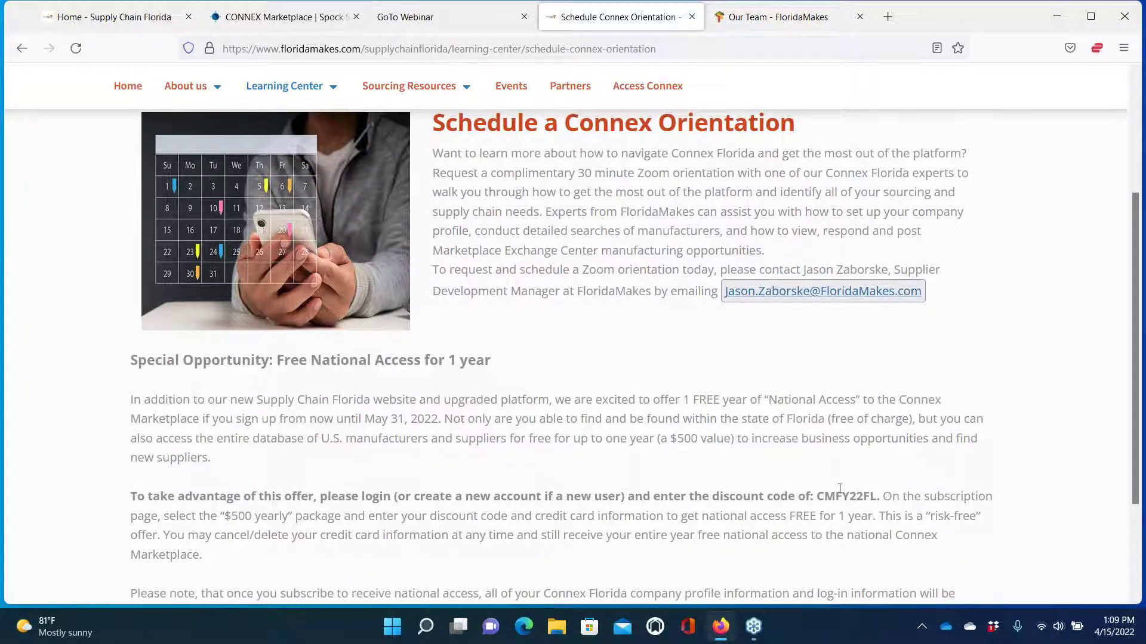
scroll(840, 488, "up", 5)
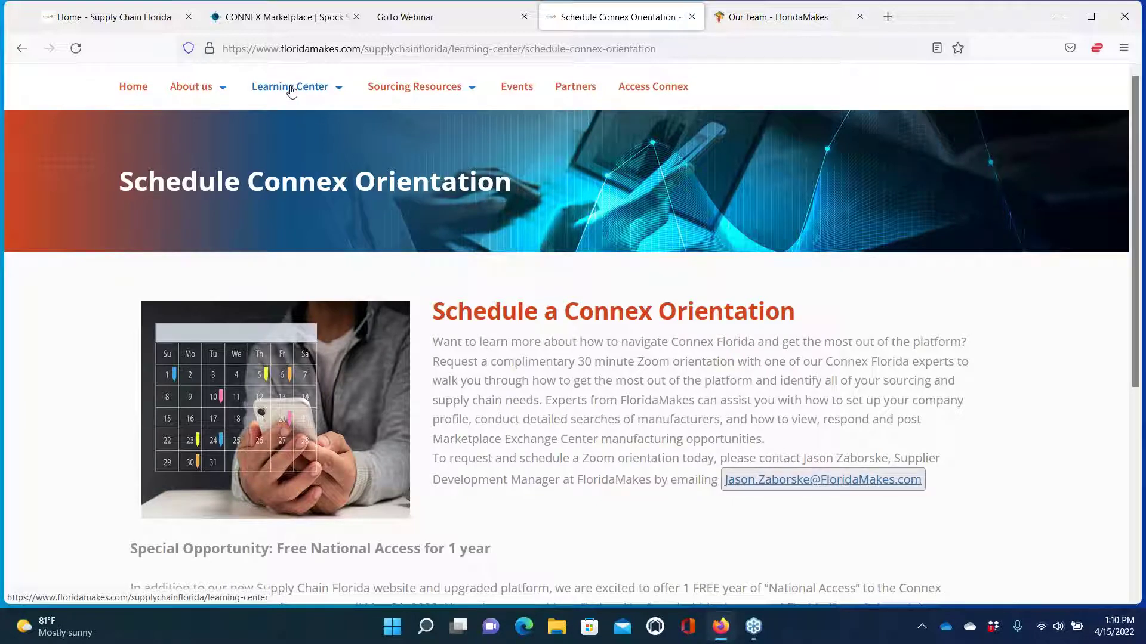
Browse the RSS headlines on Learning Center > Supply Chain News, then open Connex Video Tutorials
mouse_move(290, 89)
left_click(289, 160)
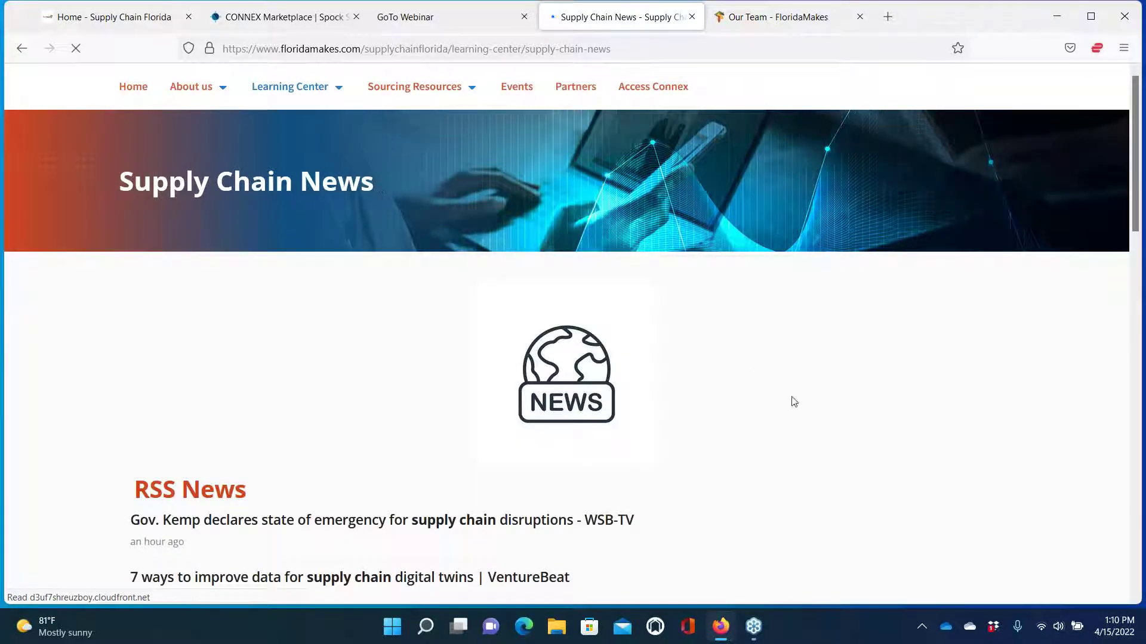
scroll(774, 457, "down", 3)
scroll(774, 457, "down", 4)
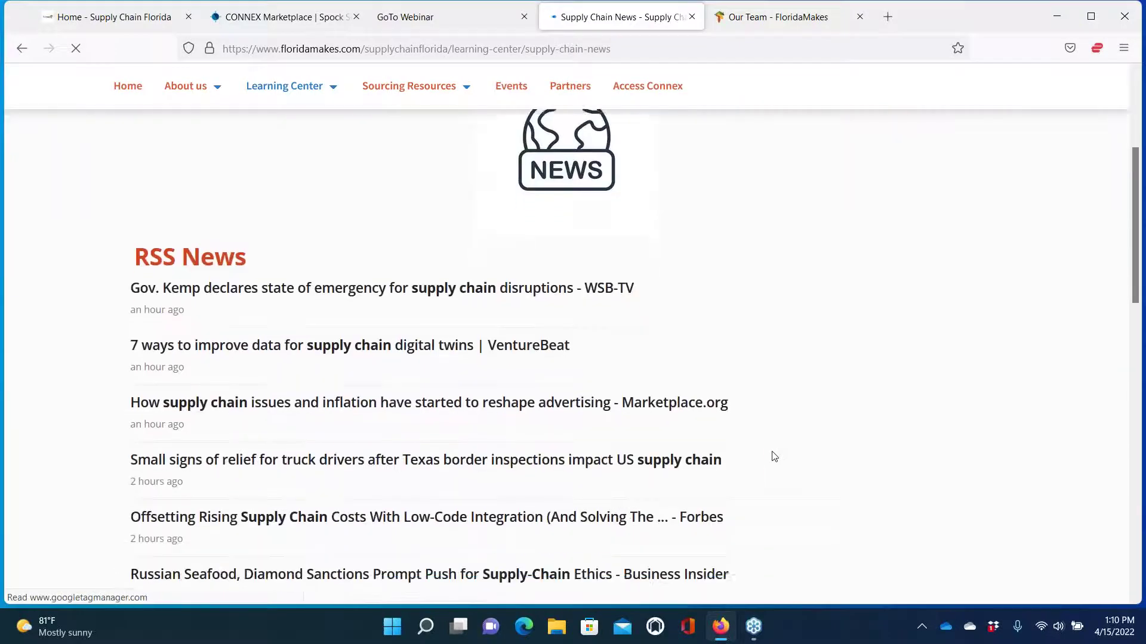
scroll(774, 457, "up", 7)
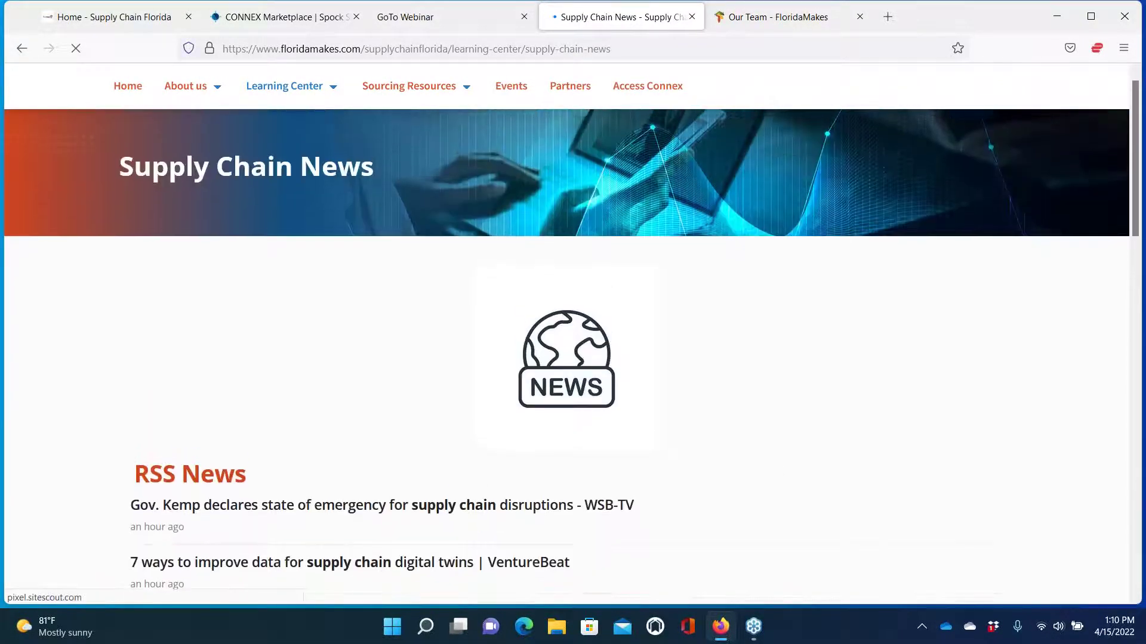
mouse_move(293, 90)
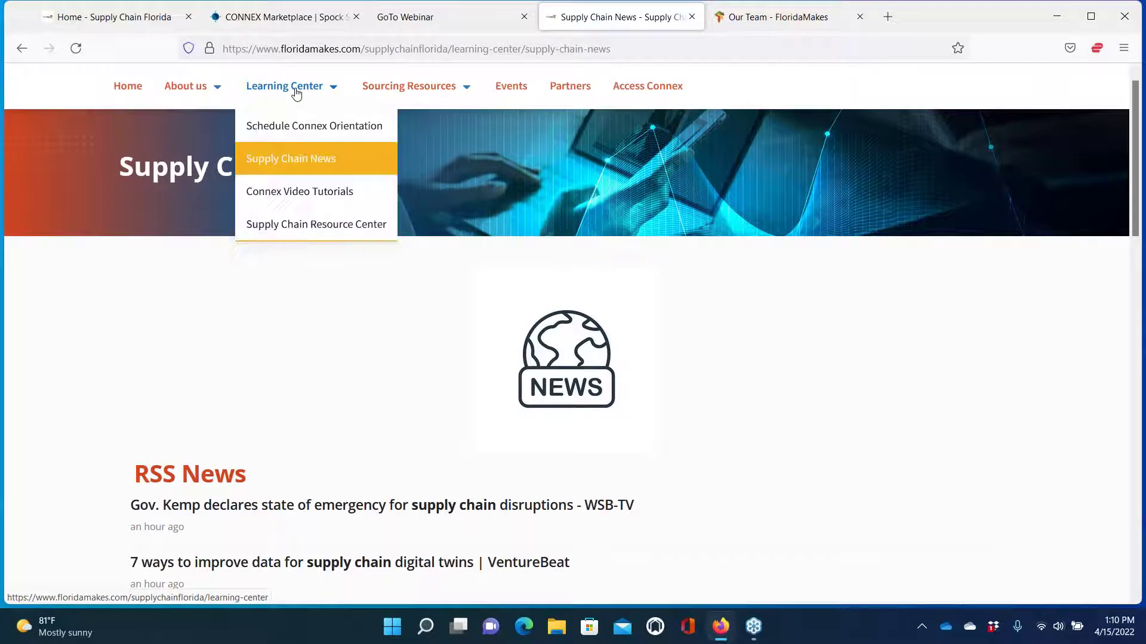
left_click(286, 191)
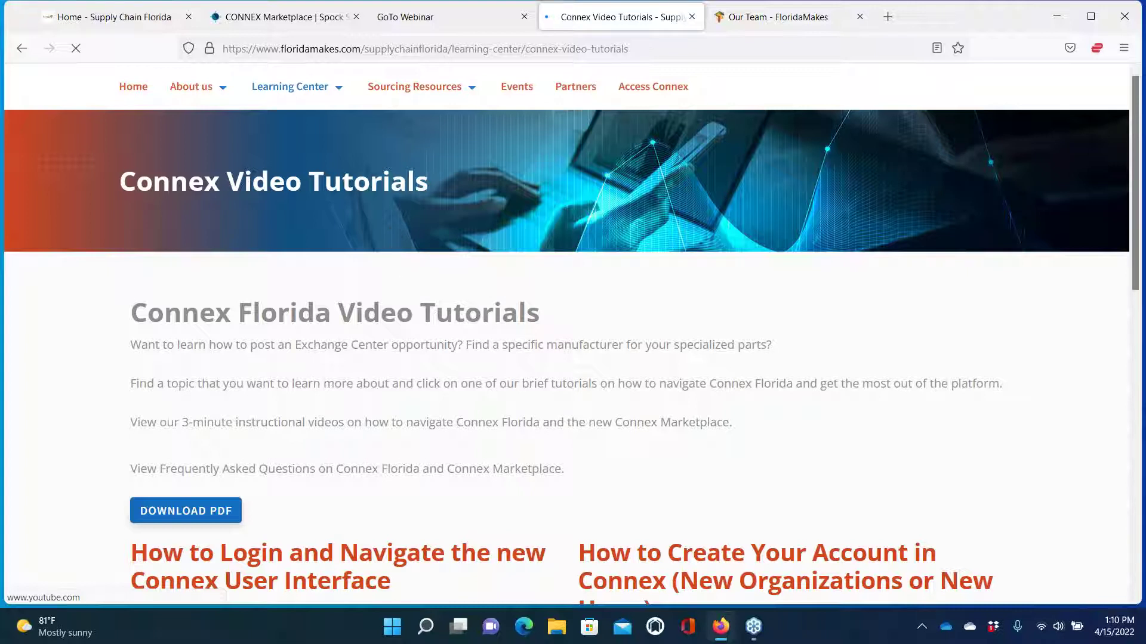
Skim the Connex Video Tutorials page, then open Learning Center > Supply Chain Resource Center
scroll(433, 376, "down", 3)
scroll(433, 376, "down", 3)
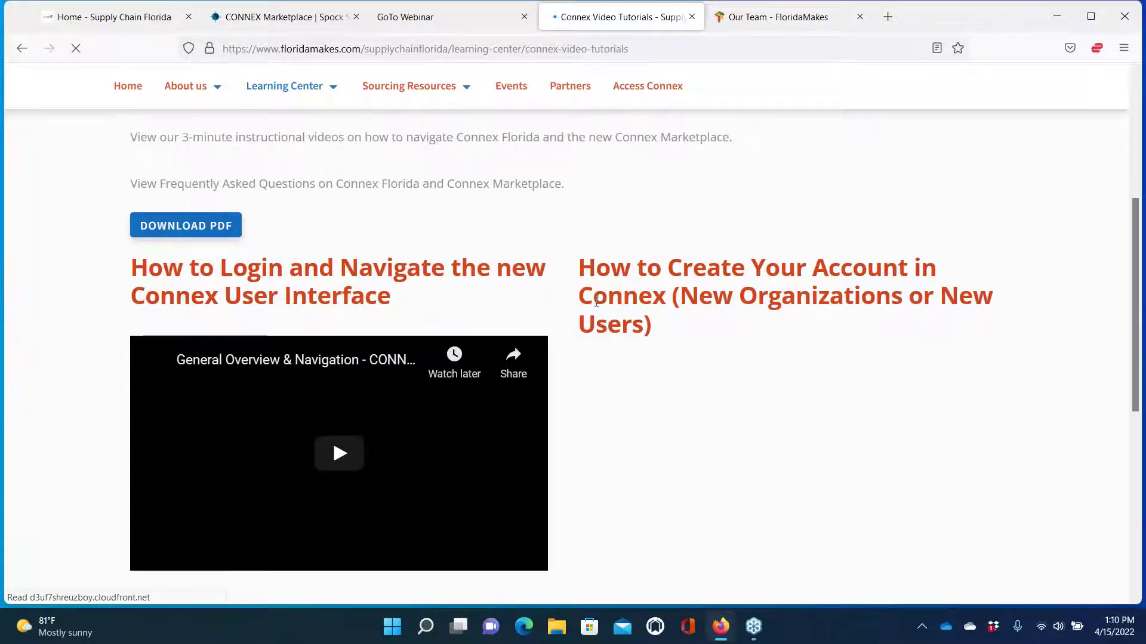
scroll(596, 302, "down", 2)
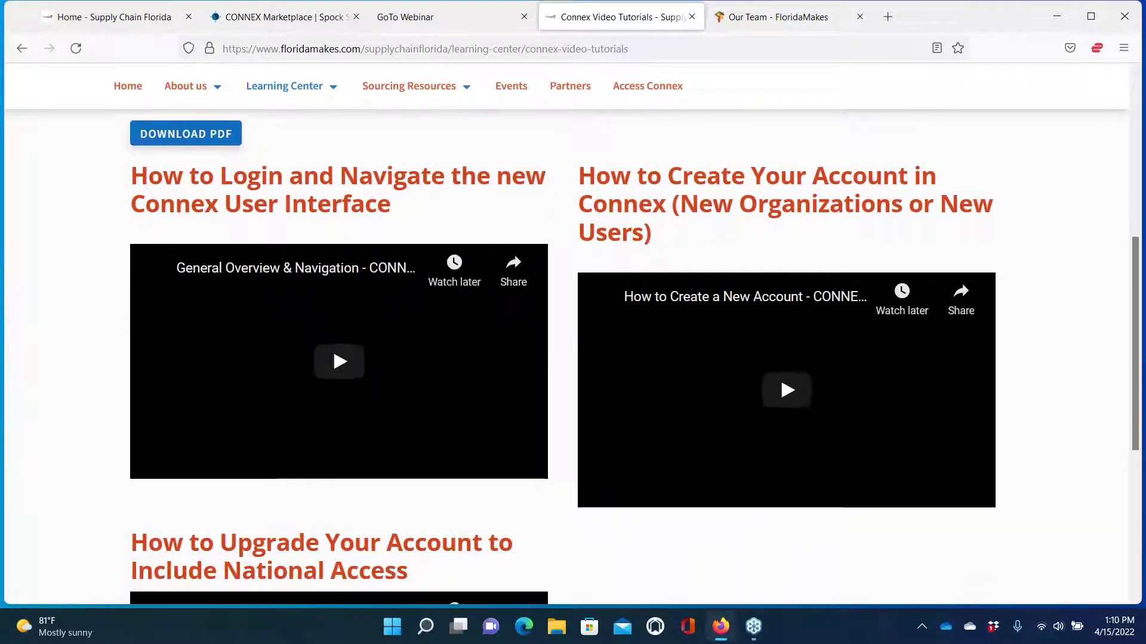
scroll(787, 293, "down", 2)
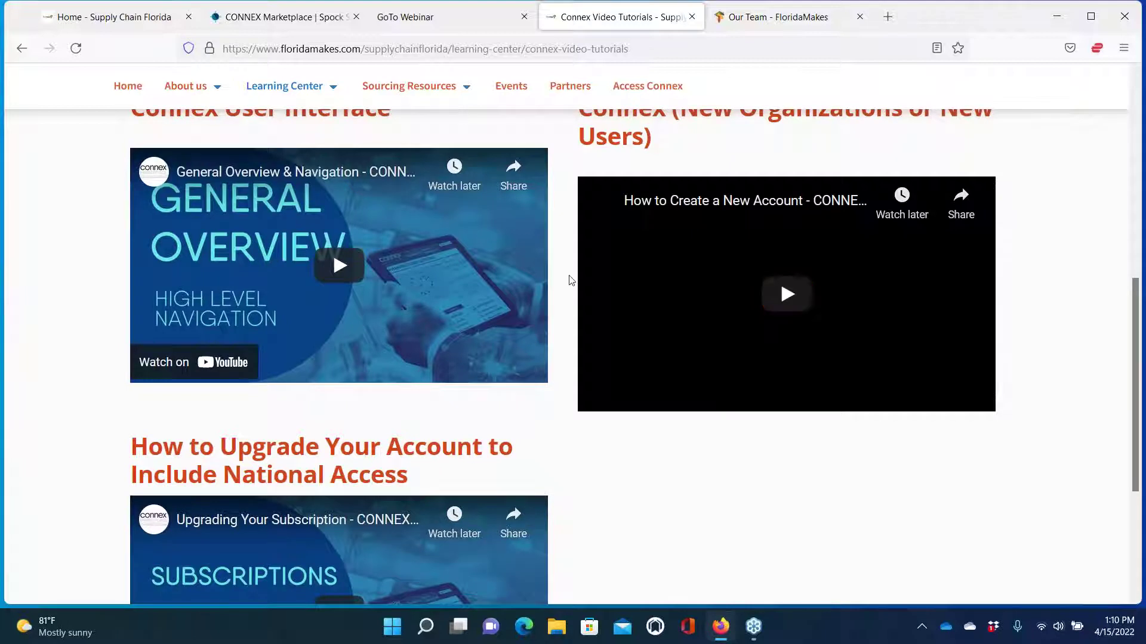
scroll(569, 280, "up", 6)
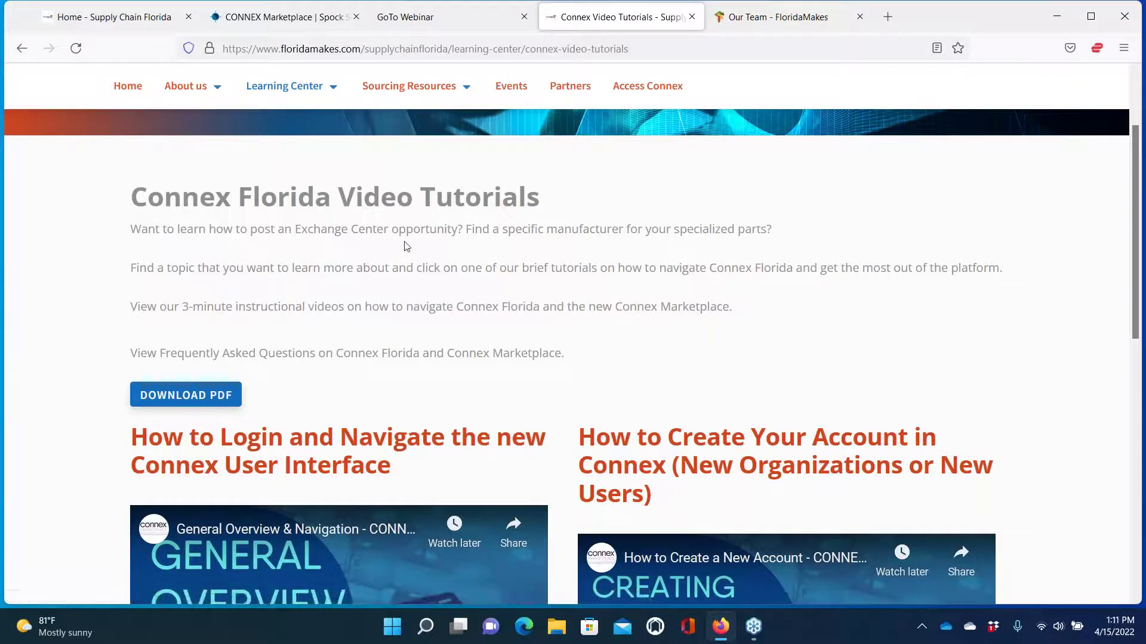
scroll(402, 245, "up", 2)
mouse_move(303, 95)
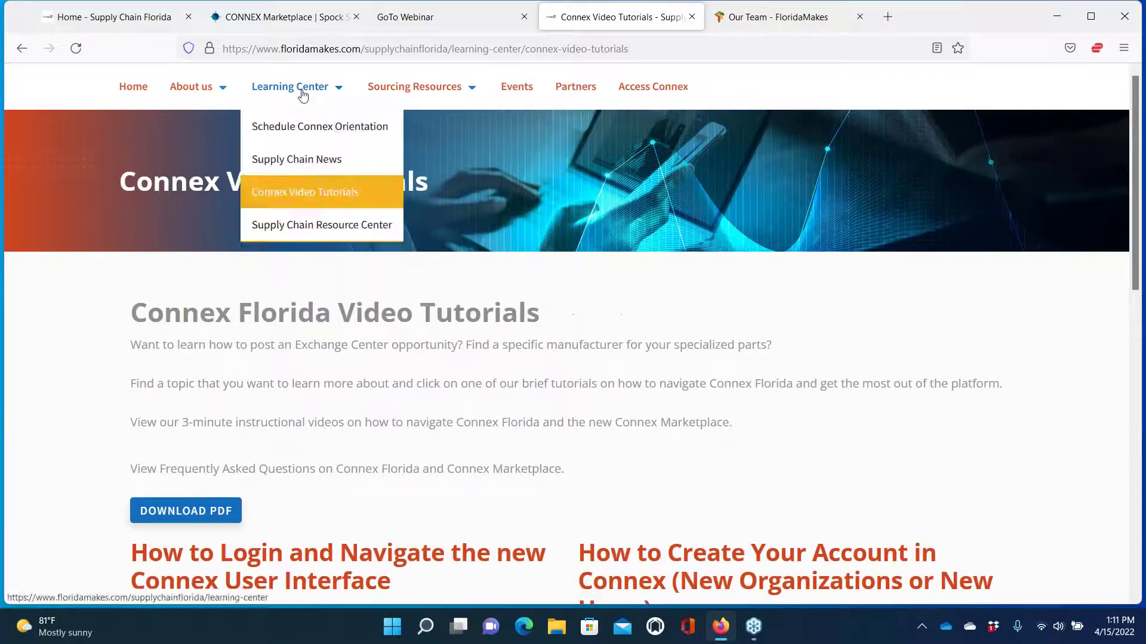
left_click(297, 225)
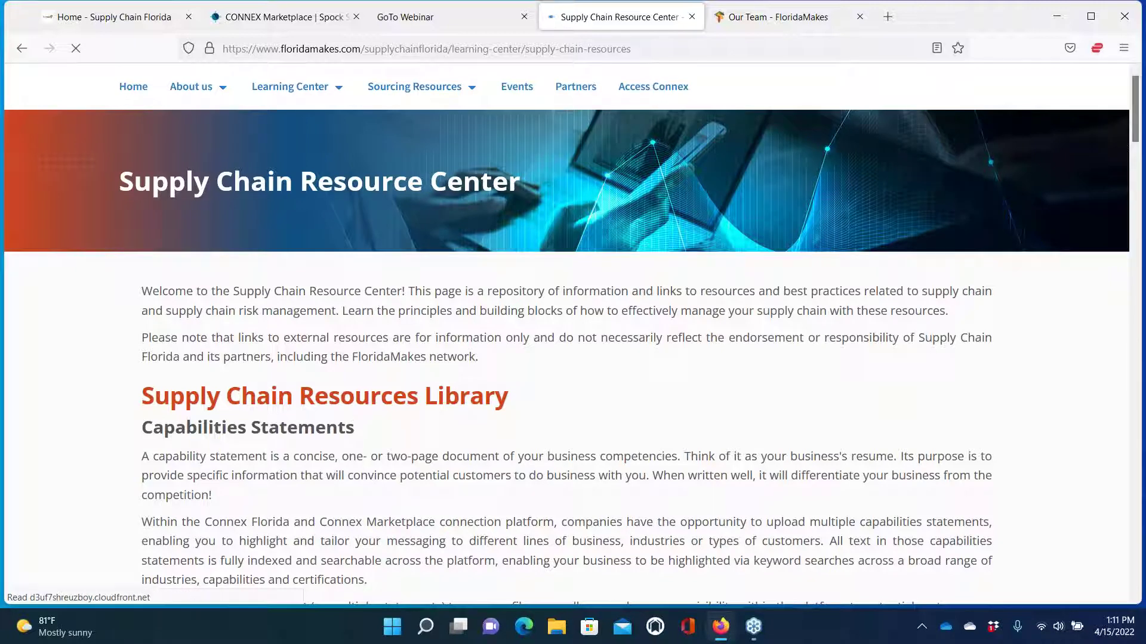
Scroll the Resource Center past Capabilities Statements to the SBA Resources and Supply Chain Risk Management links
scroll(566, 340, "down", 3)
scroll(567, 340, "down", 2)
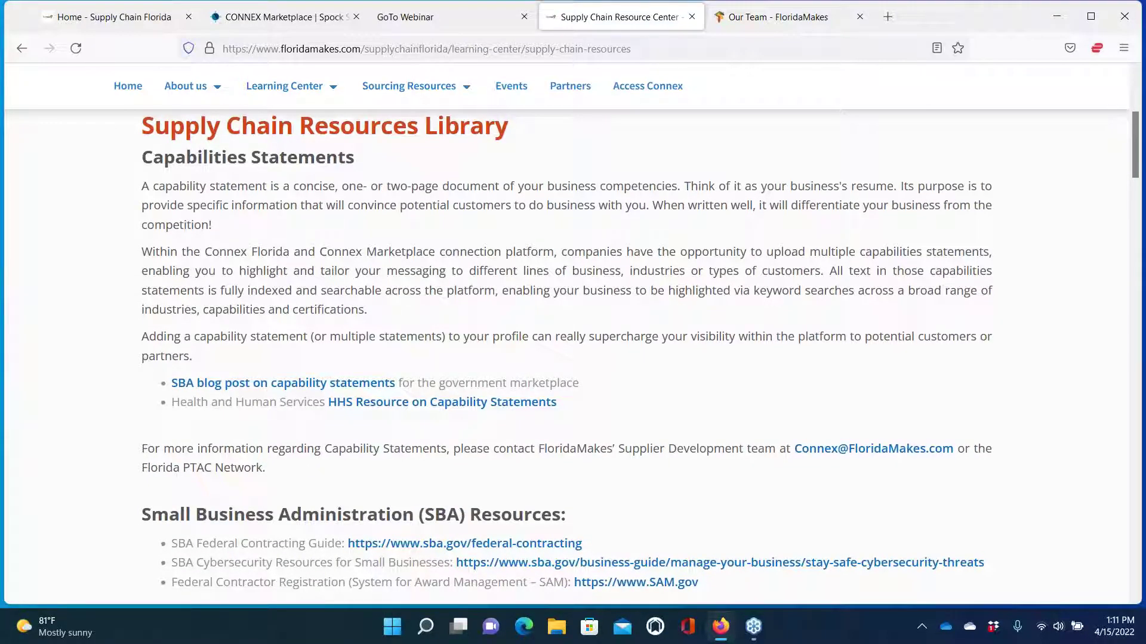
scroll(956, 192, "up", 1)
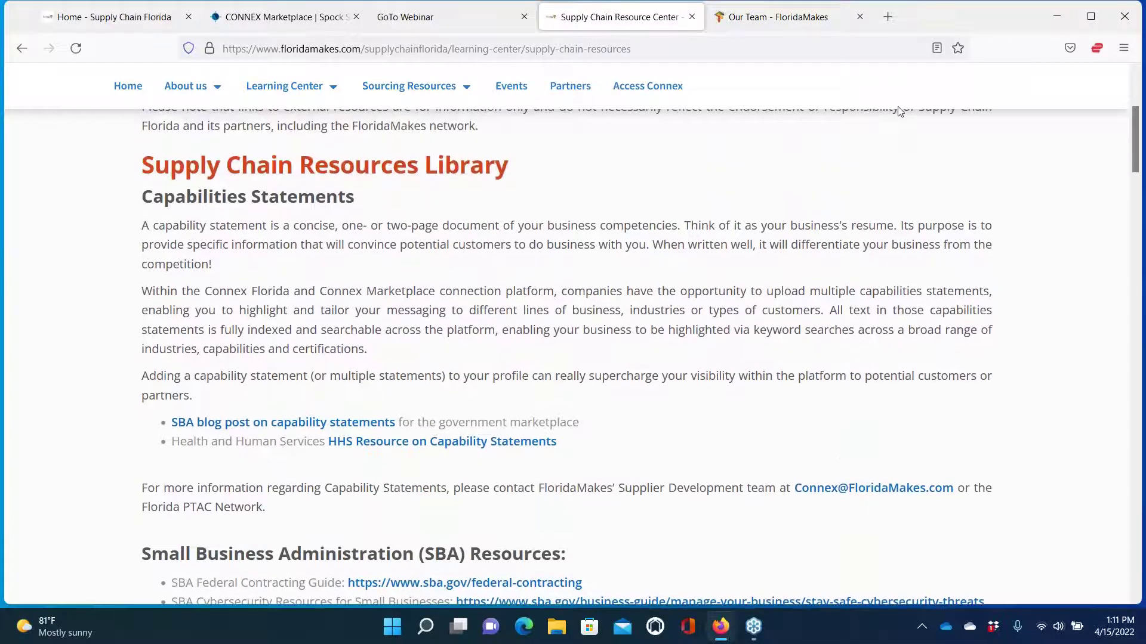
scroll(759, 141, "down", 1)
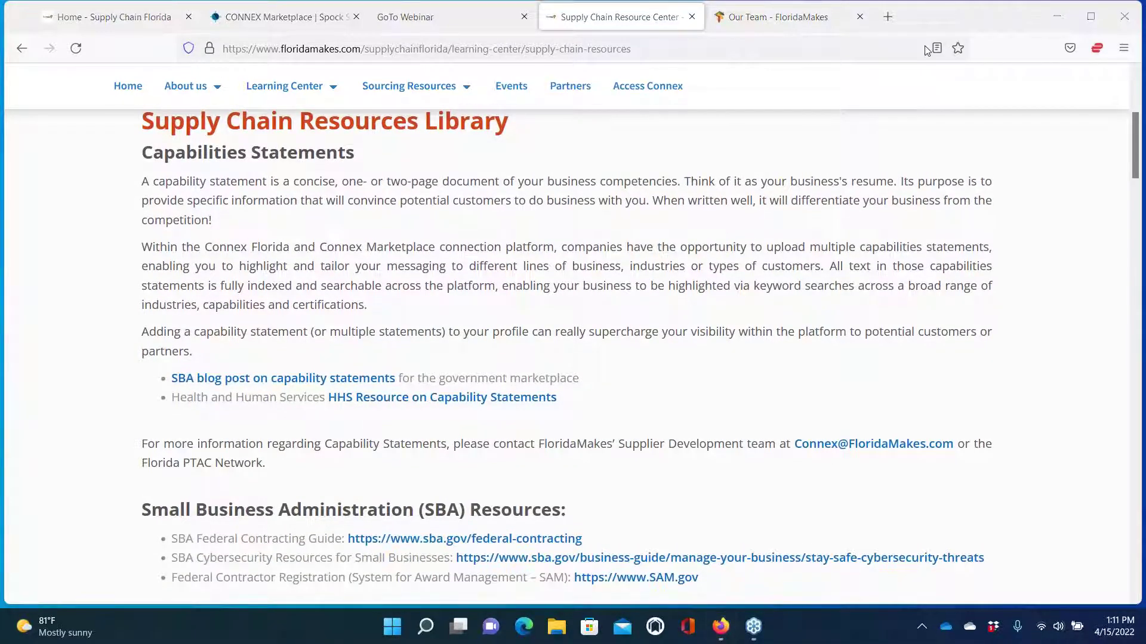
scroll(567, 358, "down", 2)
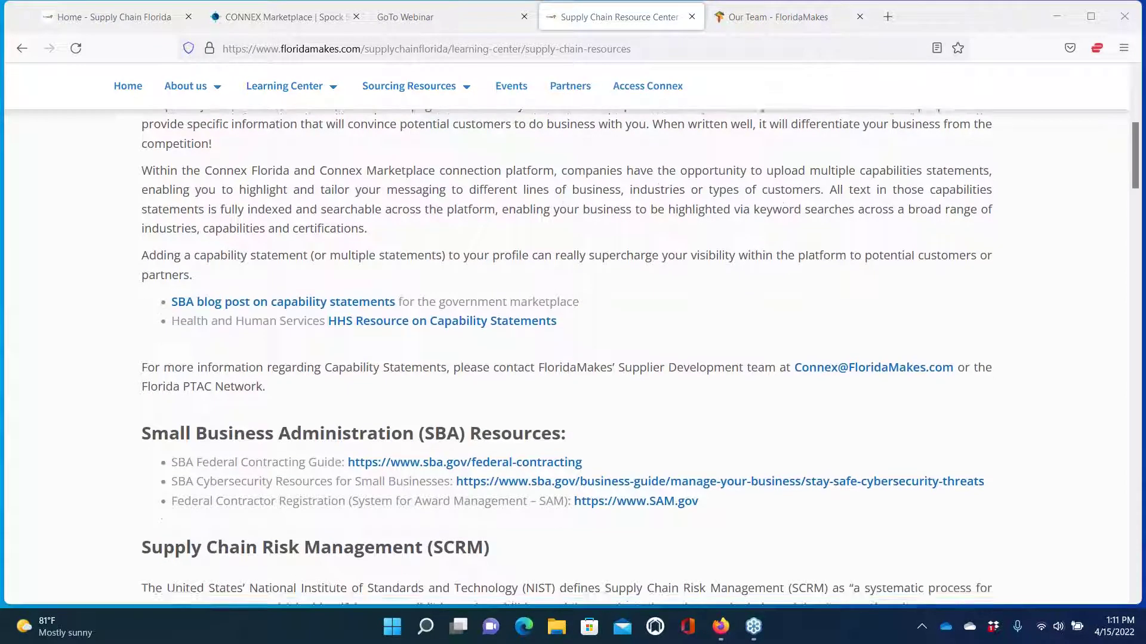
scroll(567, 358, "down", 1)
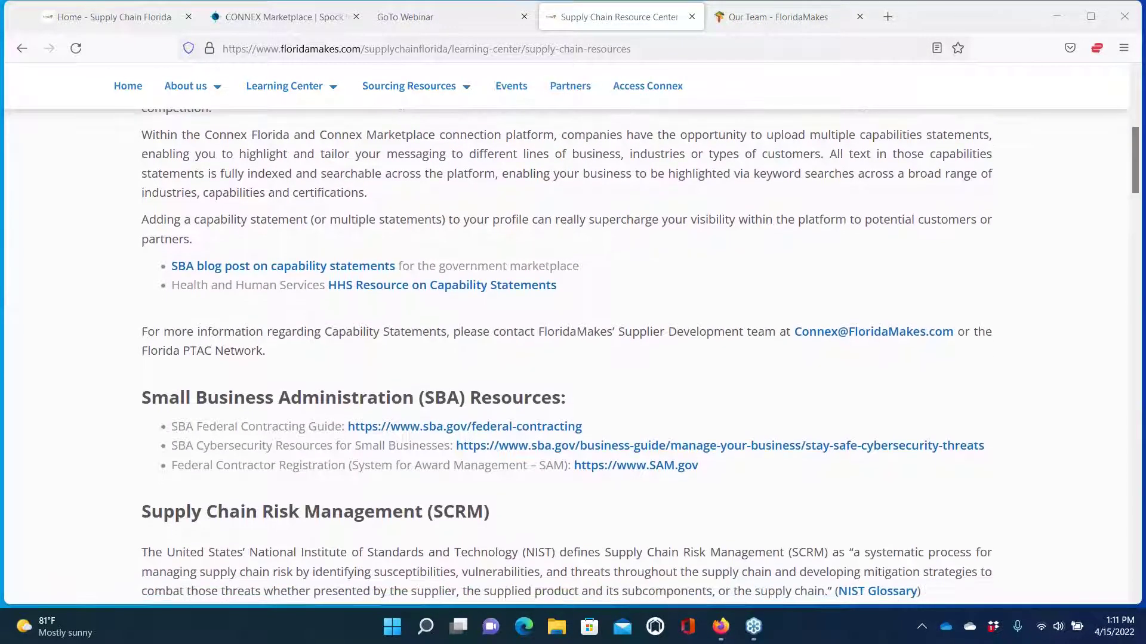
scroll(567, 358, "up", 2)
scroll(567, 358, "down", 1)
scroll(567, 358, "down", 3)
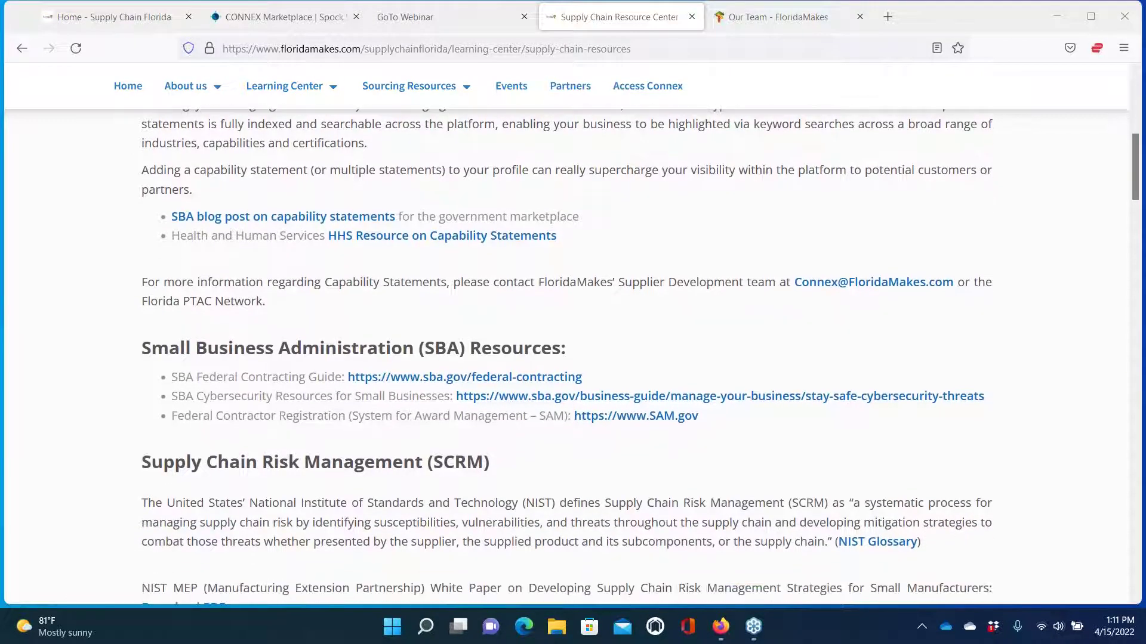
scroll(567, 358, "down", 1)
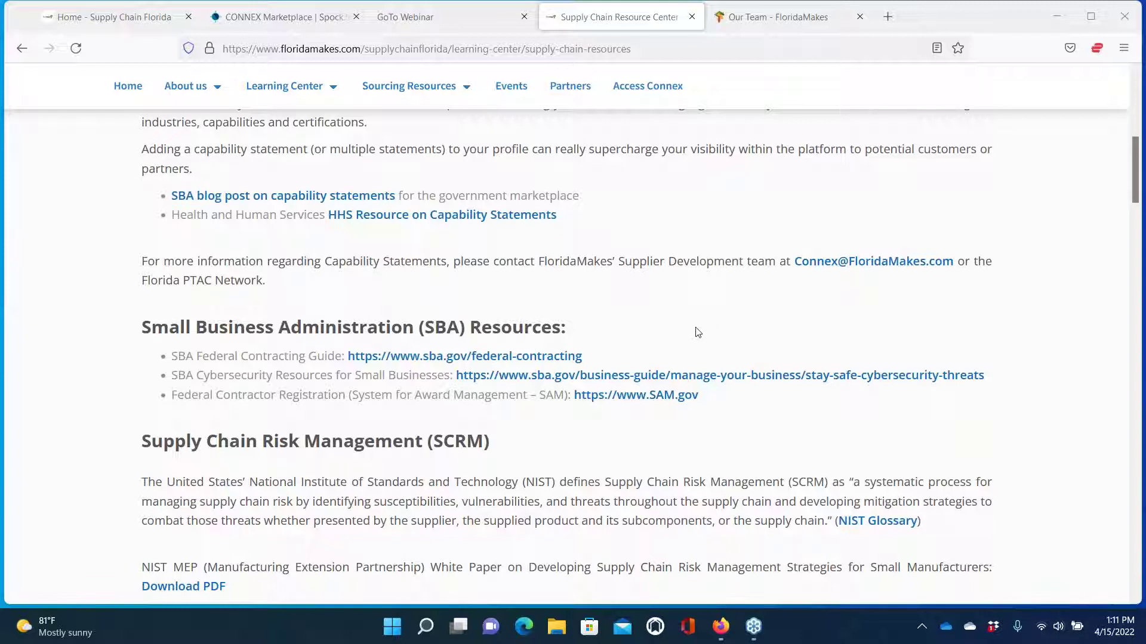
scroll(696, 330, "down", 3)
scroll(697, 332, "down", 1)
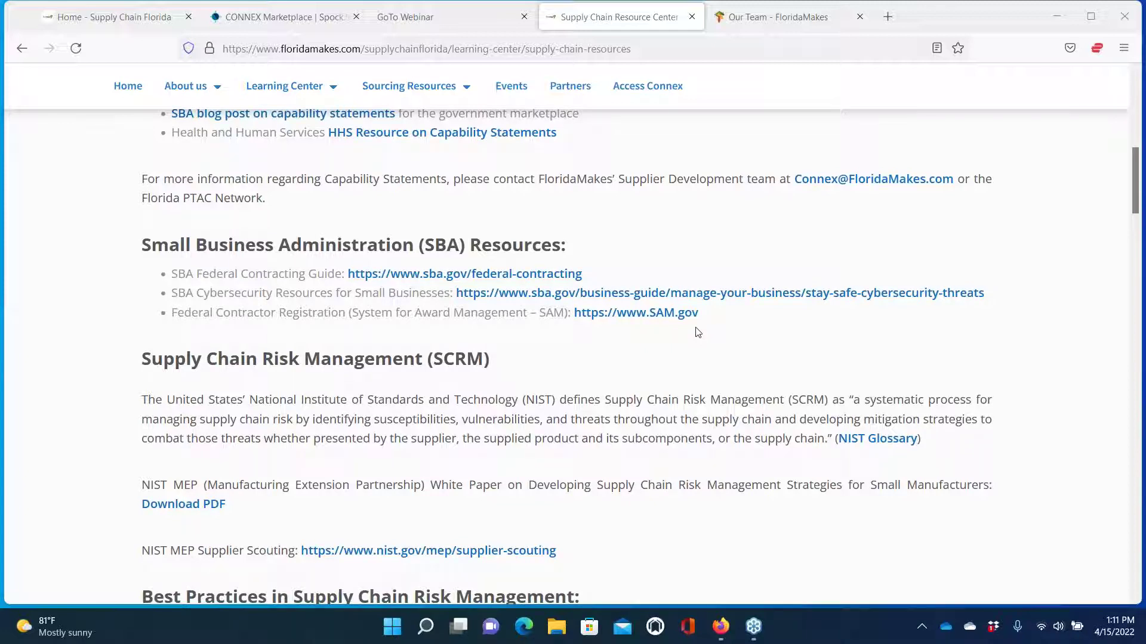
Scroll further to the DHS Best Practices list, CISA toolkit and Executive Orders sections
scroll(711, 351, "down", 1)
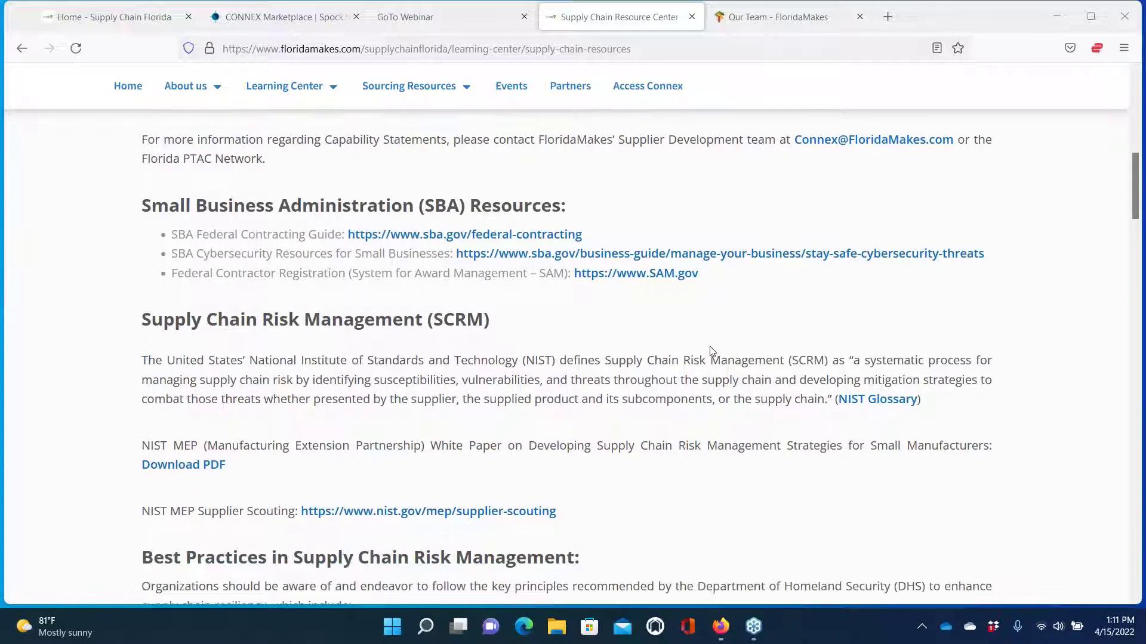
scroll(711, 351, "down", 4)
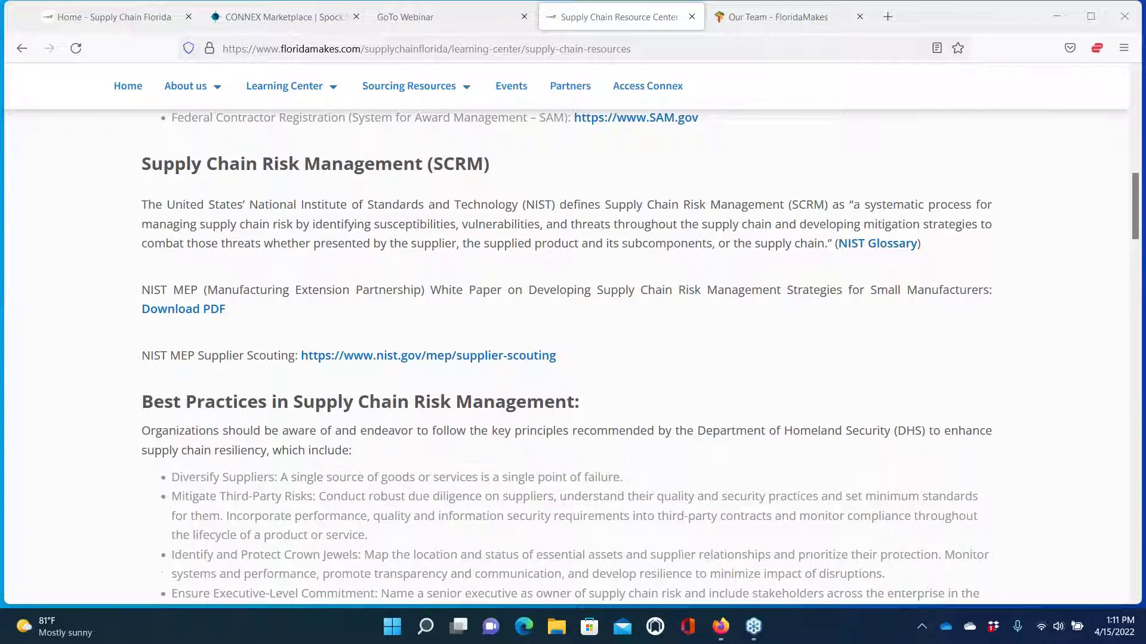
scroll(567, 358, "down", 1)
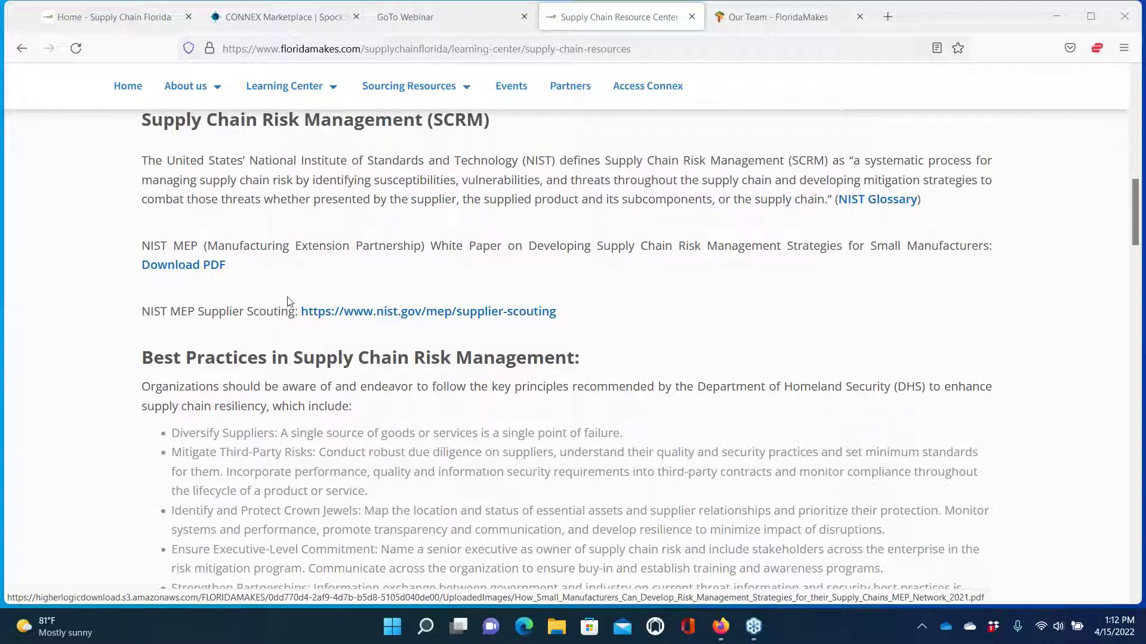
scroll(309, 316, "down", 1)
scroll(310, 318, "down", 3)
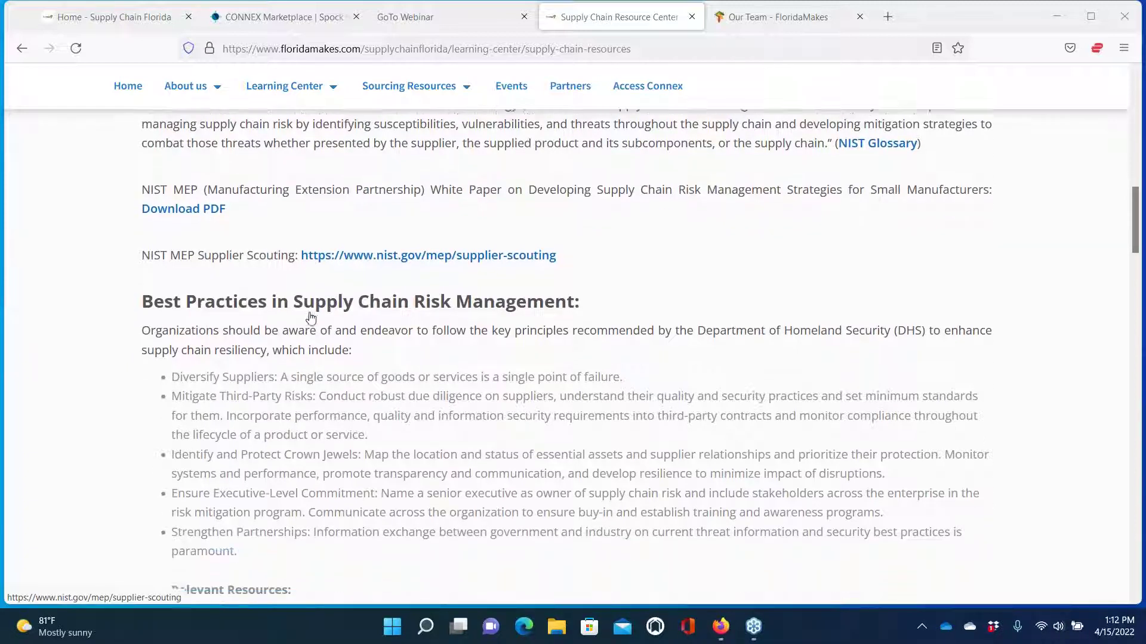
scroll(567, 350, "down", 1)
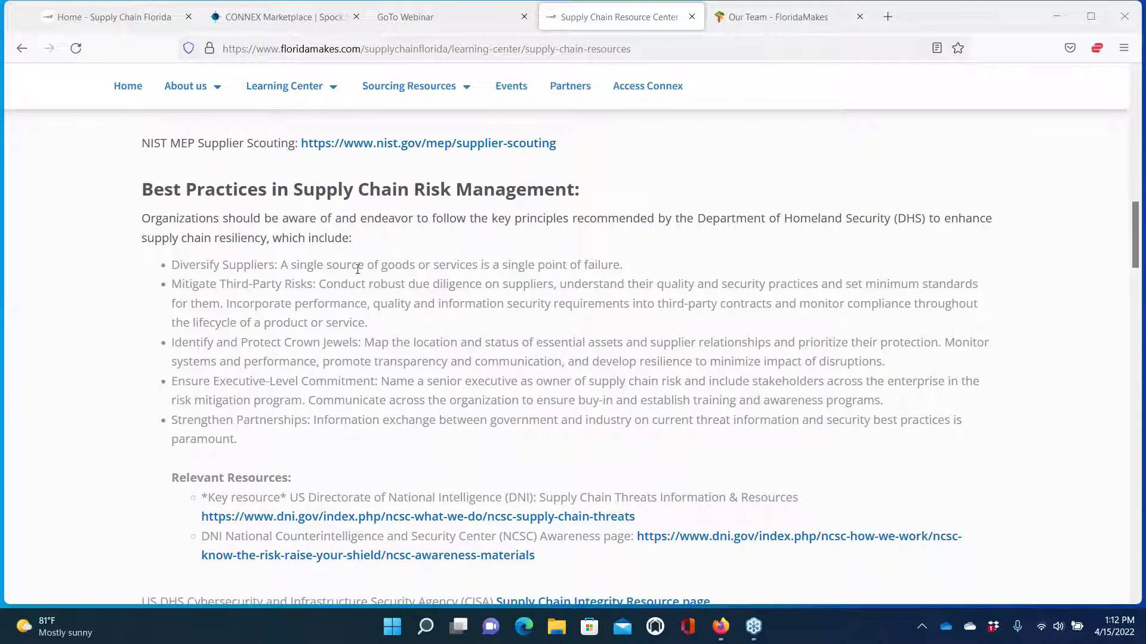
scroll(357, 281, "down", 1)
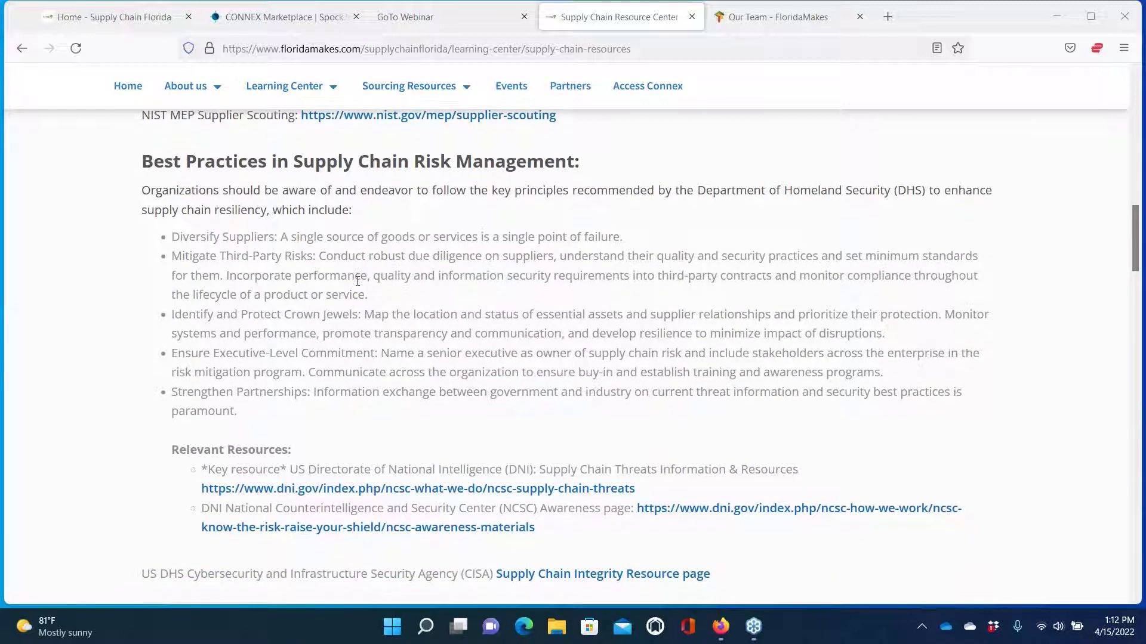
scroll(357, 281, "down", 2)
scroll(358, 281, "up", 3)
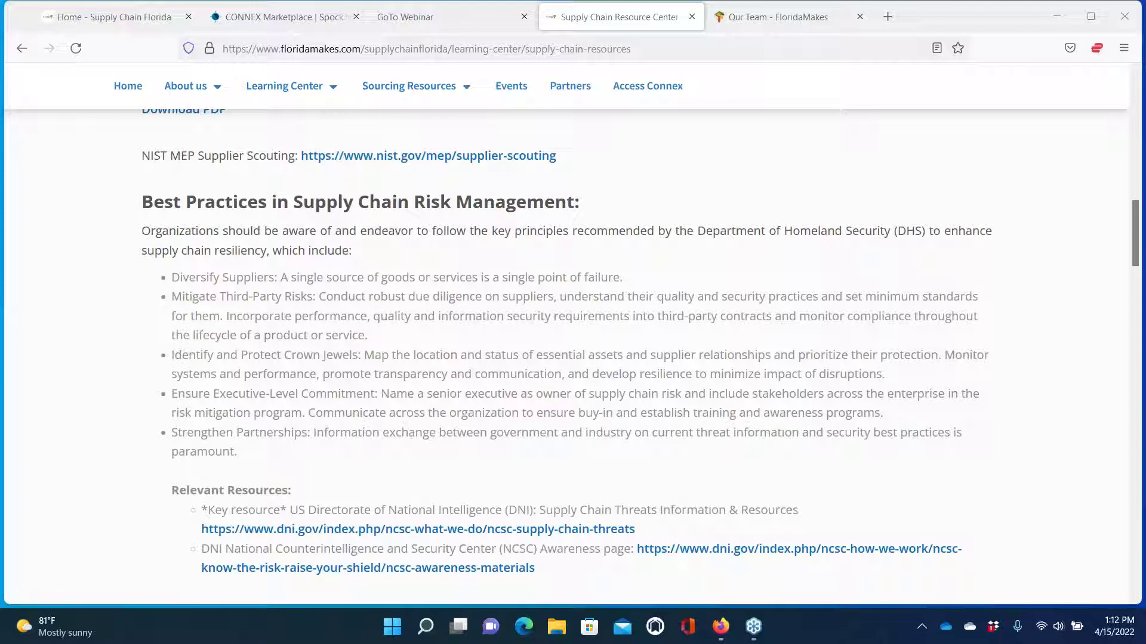
scroll(573, 349, "down", 3)
scroll(339, 288, "down", 2)
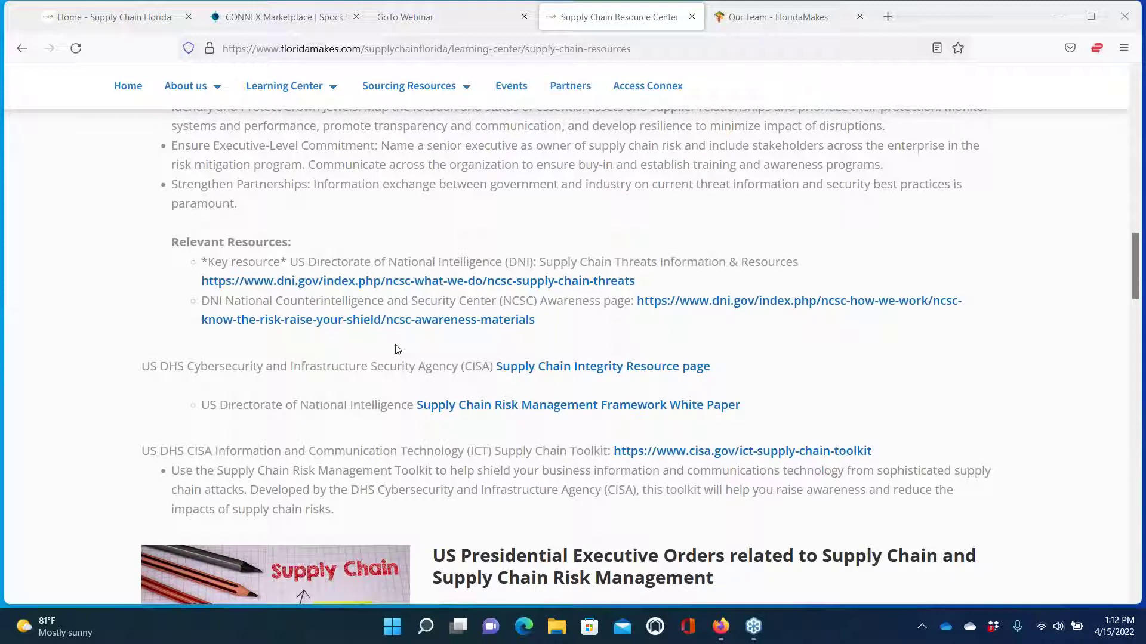
Open CISA's Supply Chain Integrity Month page and browse its #FortifyTheChain weekly themes
left_click(569, 368)
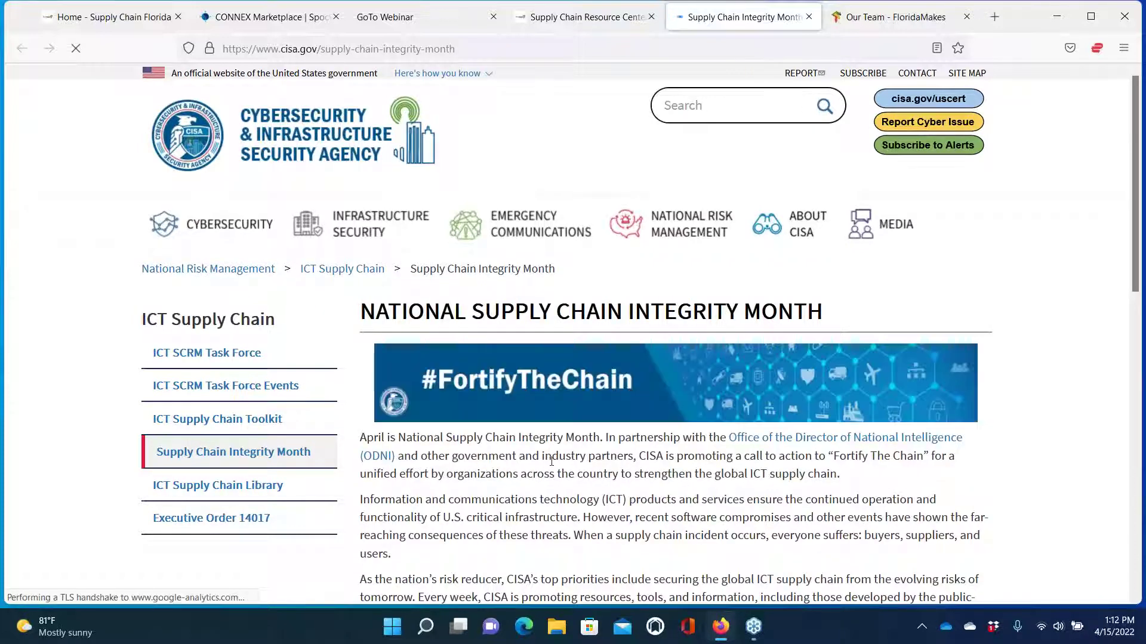
scroll(552, 461, "down", 3)
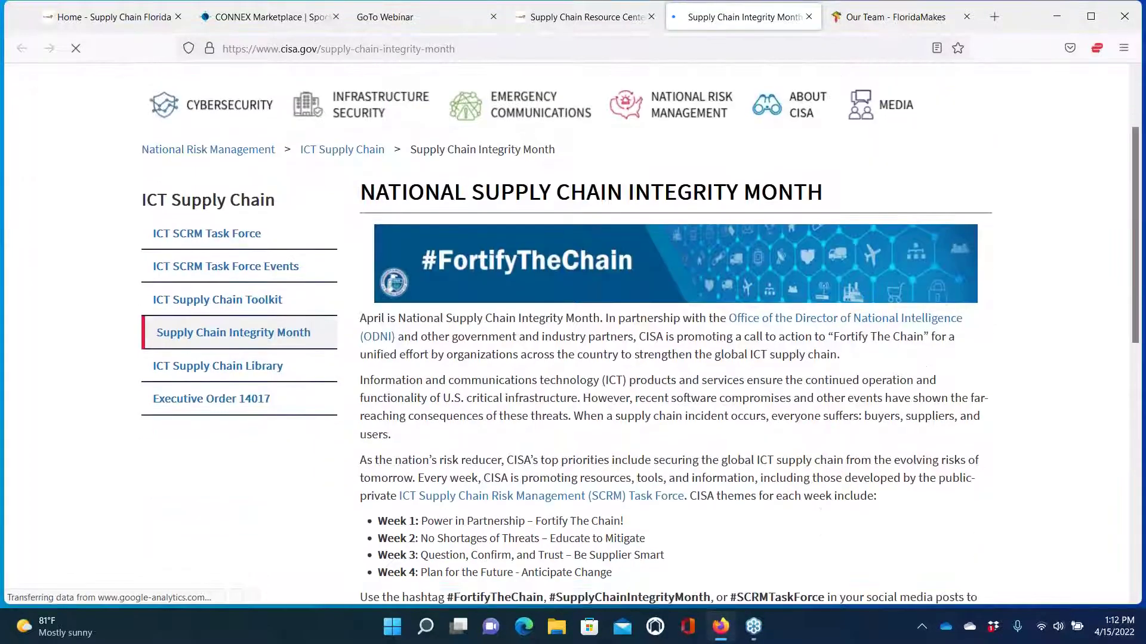
scroll(638, 331, "down", 3)
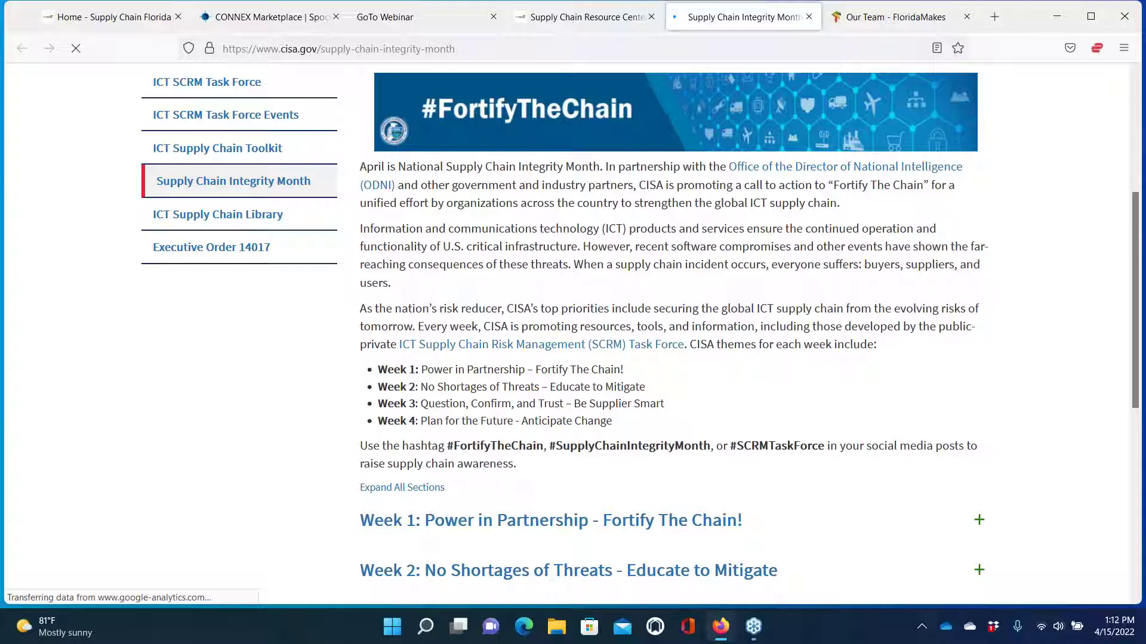
scroll(639, 334, "down", 4)
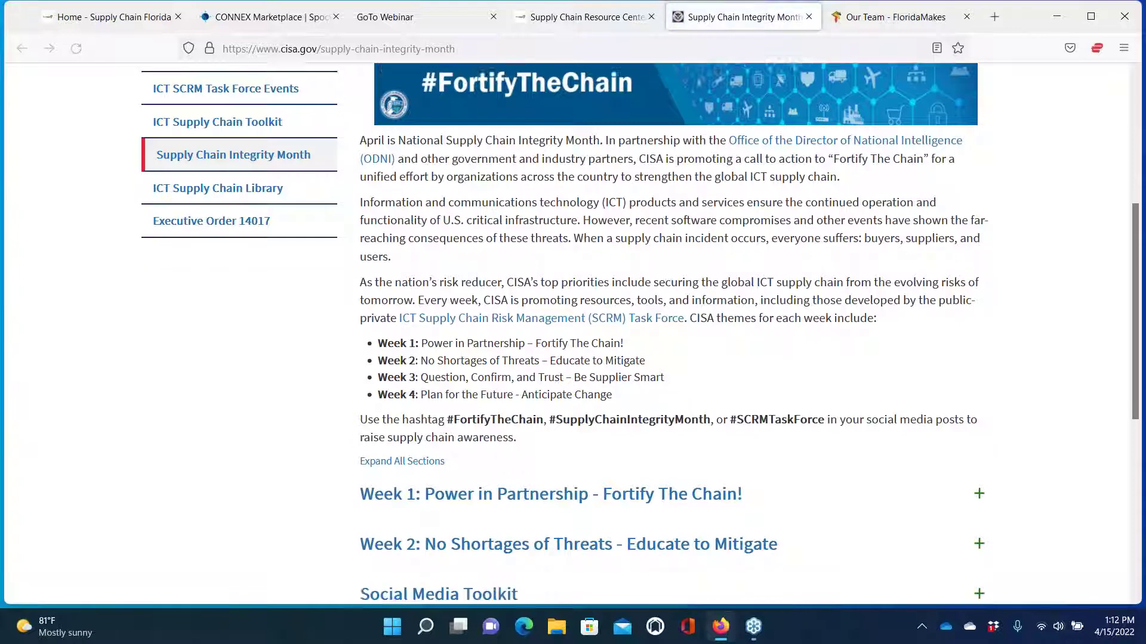
scroll(639, 334, "up", 6)
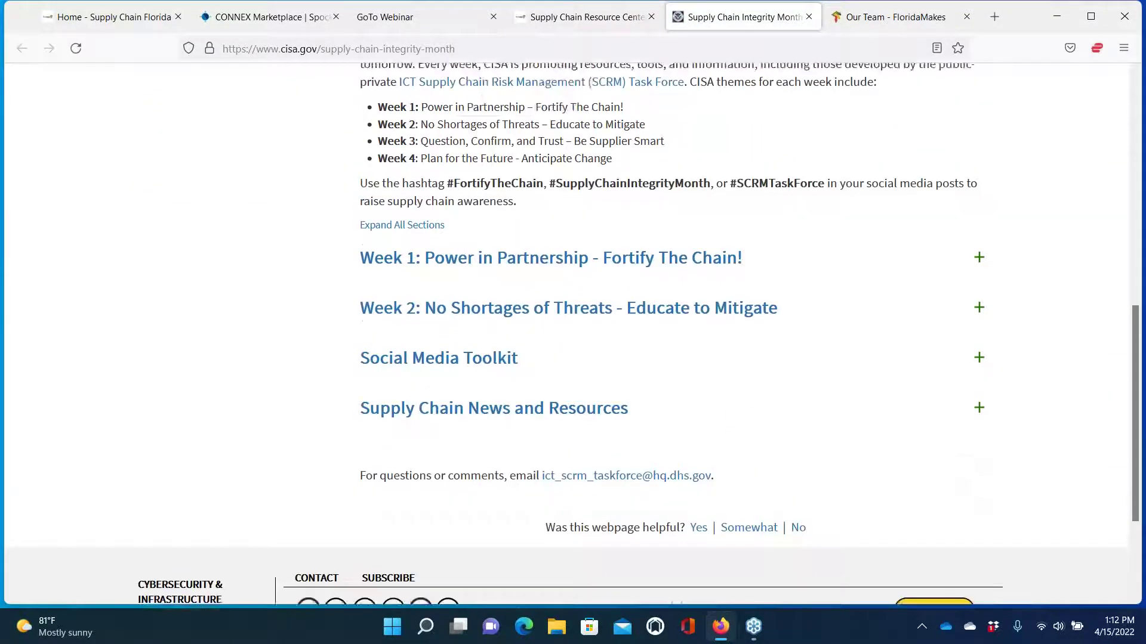
scroll(554, 263, "up", 3)
right_click(554, 262)
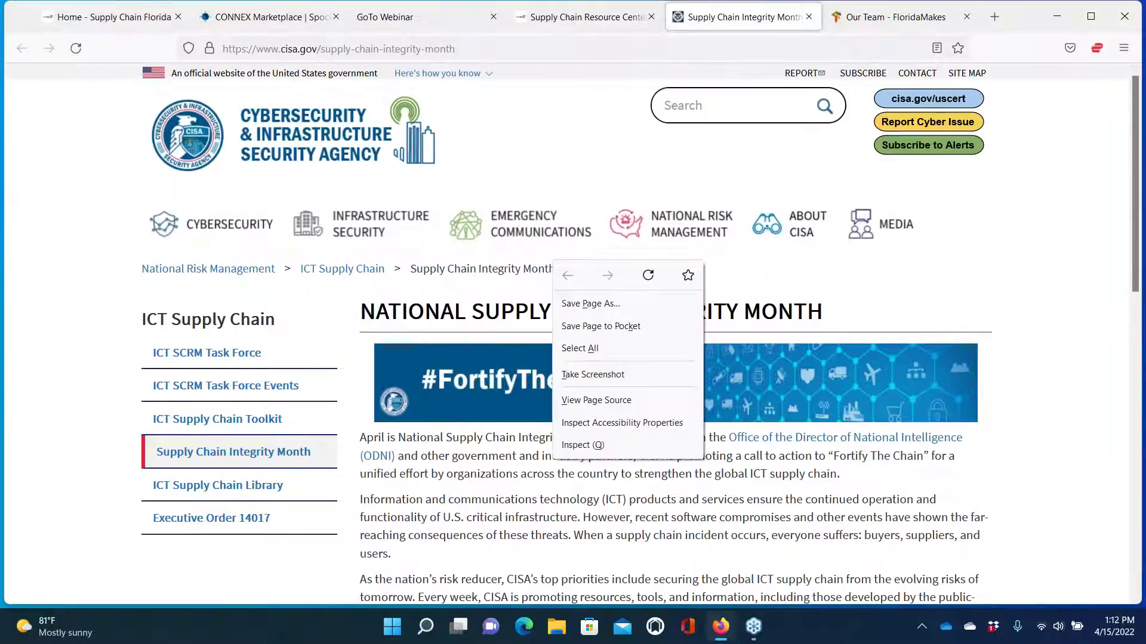
Back on the Resource Center tab, scroll to the TCO chart comparing U.S. and Chinese bids
left_click(590, 21)
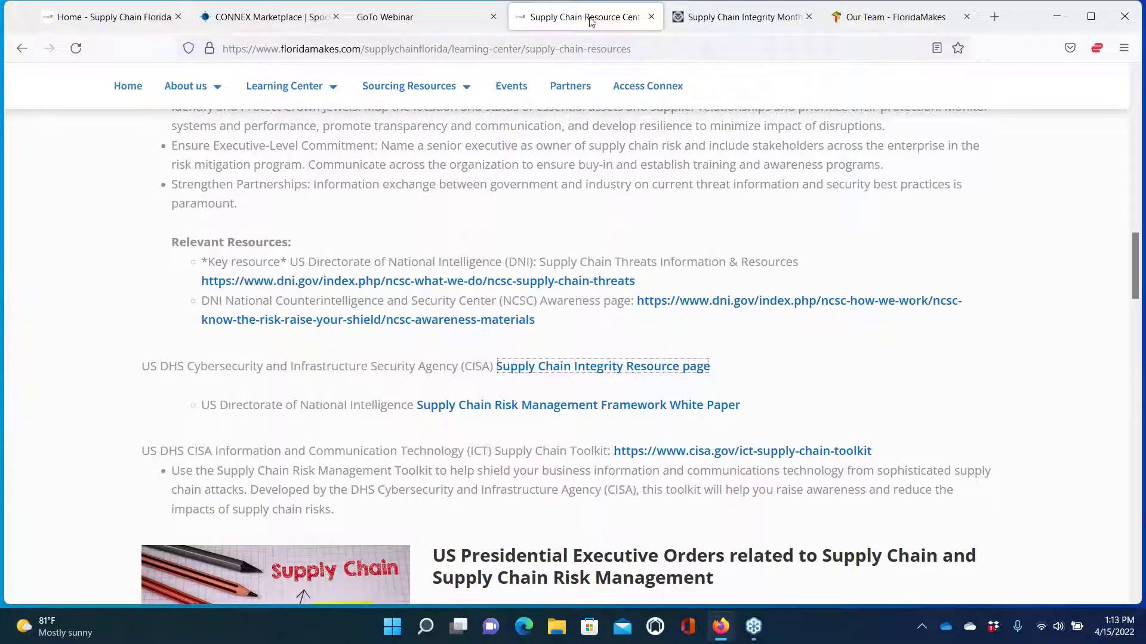
scroll(597, 365, "down", 3)
scroll(597, 358, "down", 3)
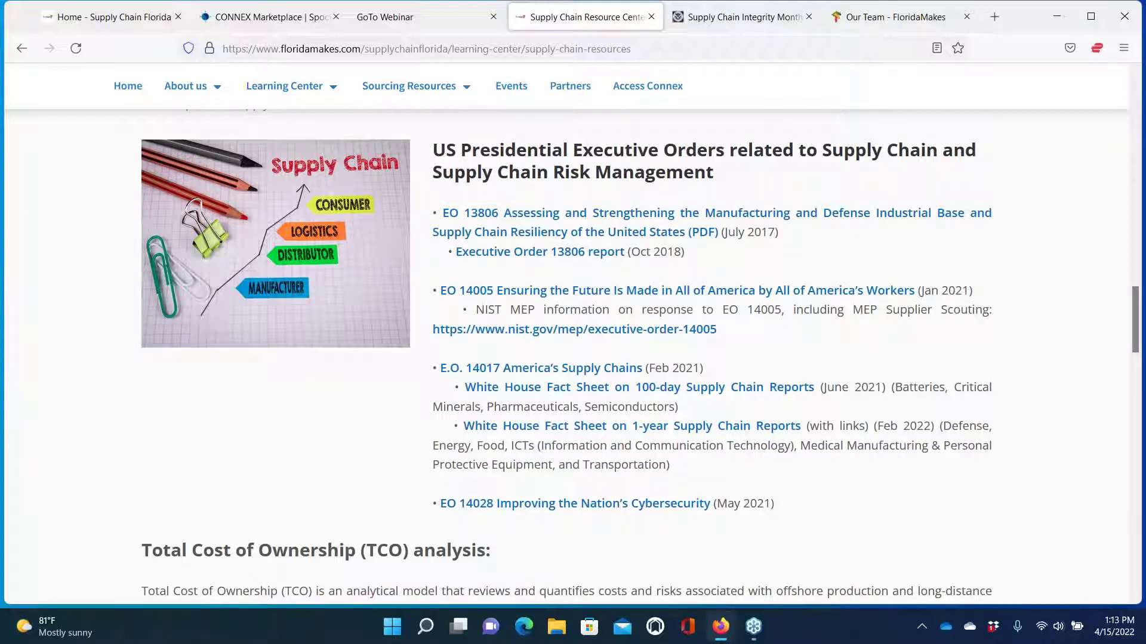
scroll(596, 358, "down", 5)
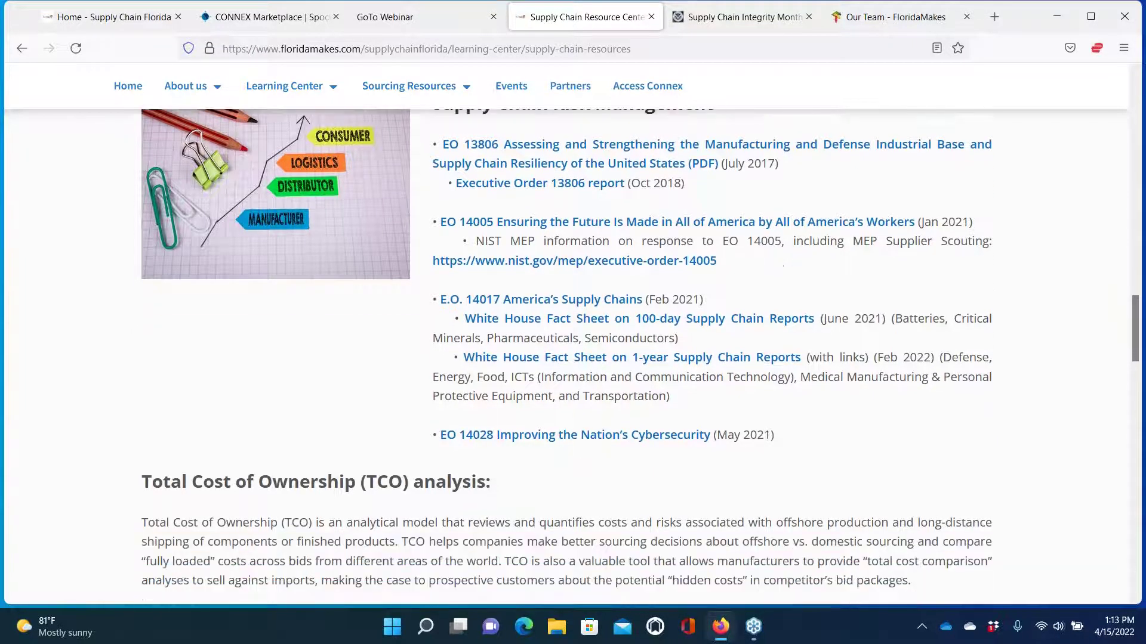
scroll(596, 358, "down", 2)
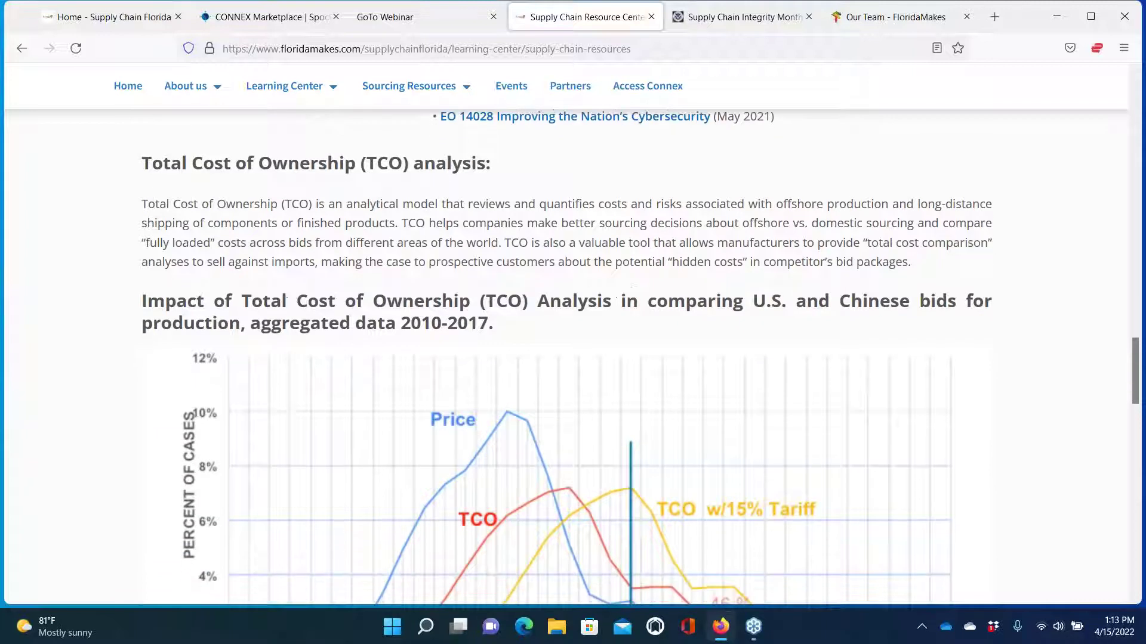
scroll(597, 358, "down", 2)
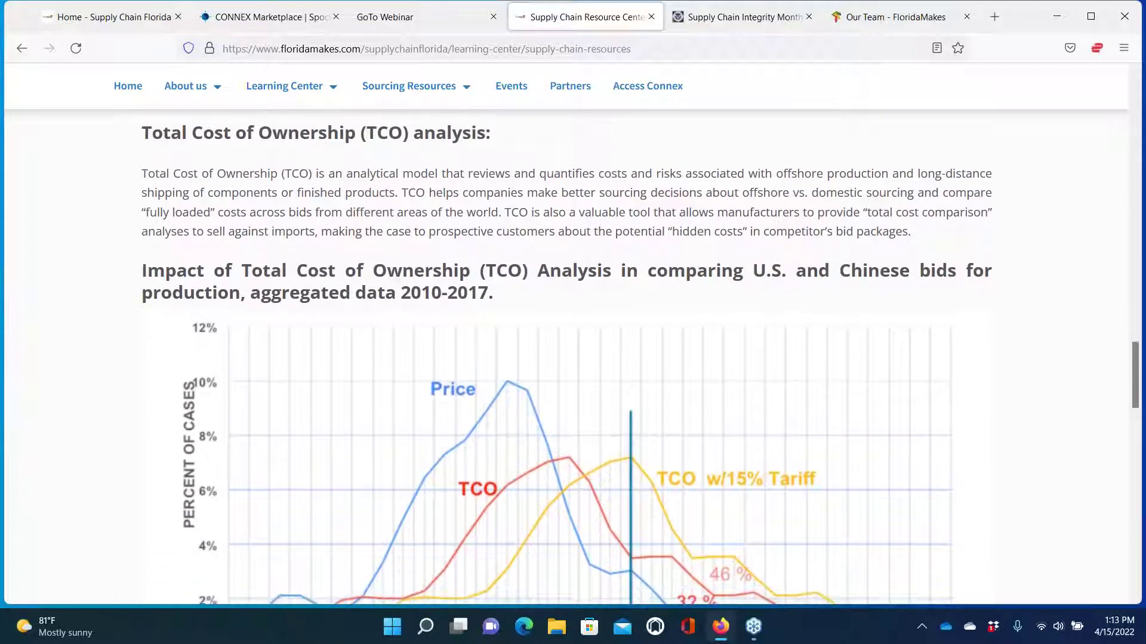
scroll(597, 358, "down", 2)
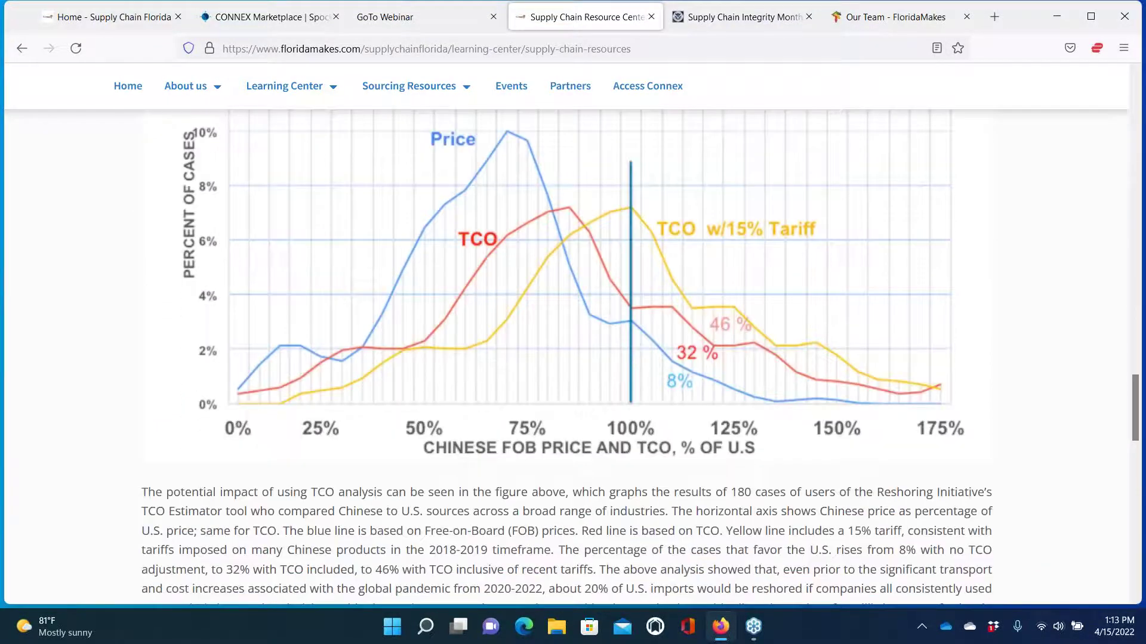
scroll(597, 358, "up", 1)
scroll(567, 358, "up", 3)
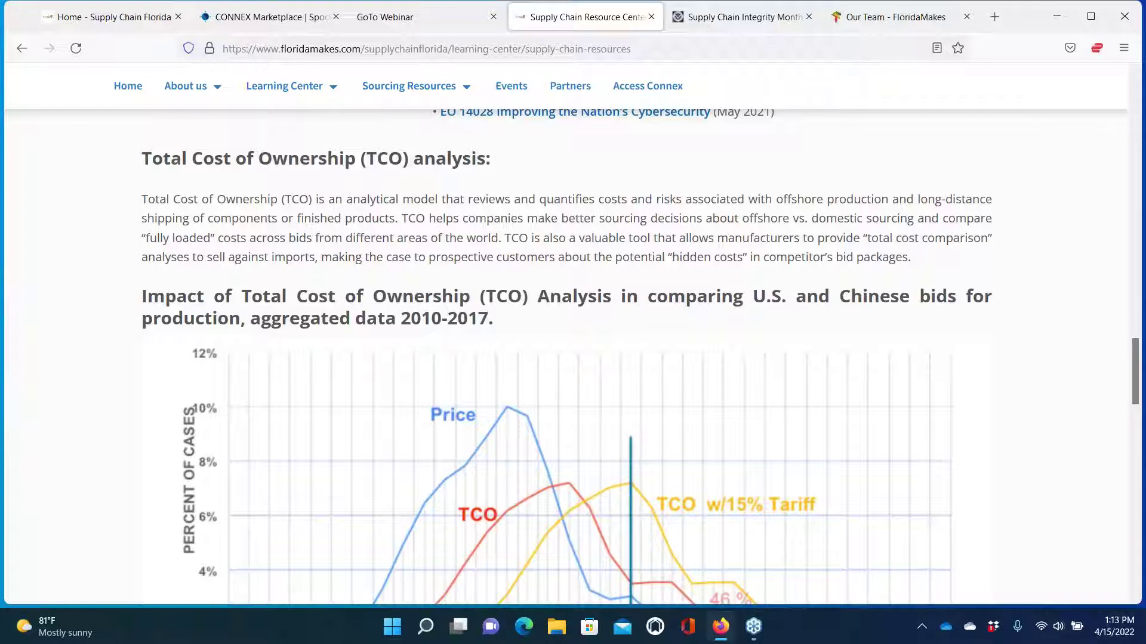
scroll(640, 358, "down", 5)
scroll(639, 358, "down", 3)
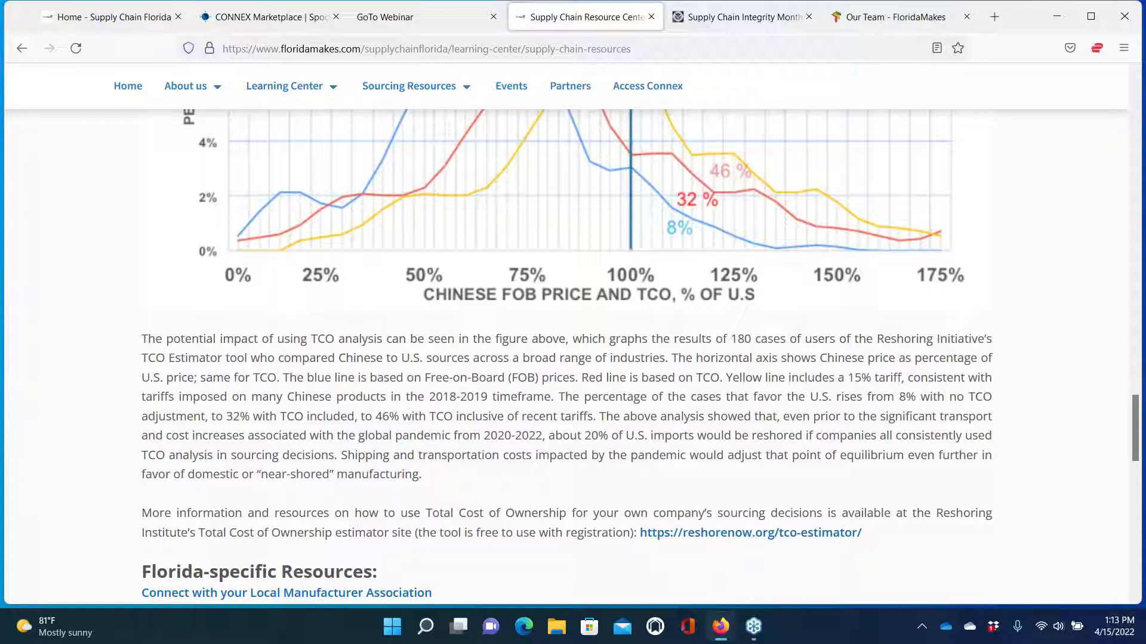
Scroll through the Florida-specific, Made in America and Supplier Listing resource sections
scroll(632, 331, "down", 3)
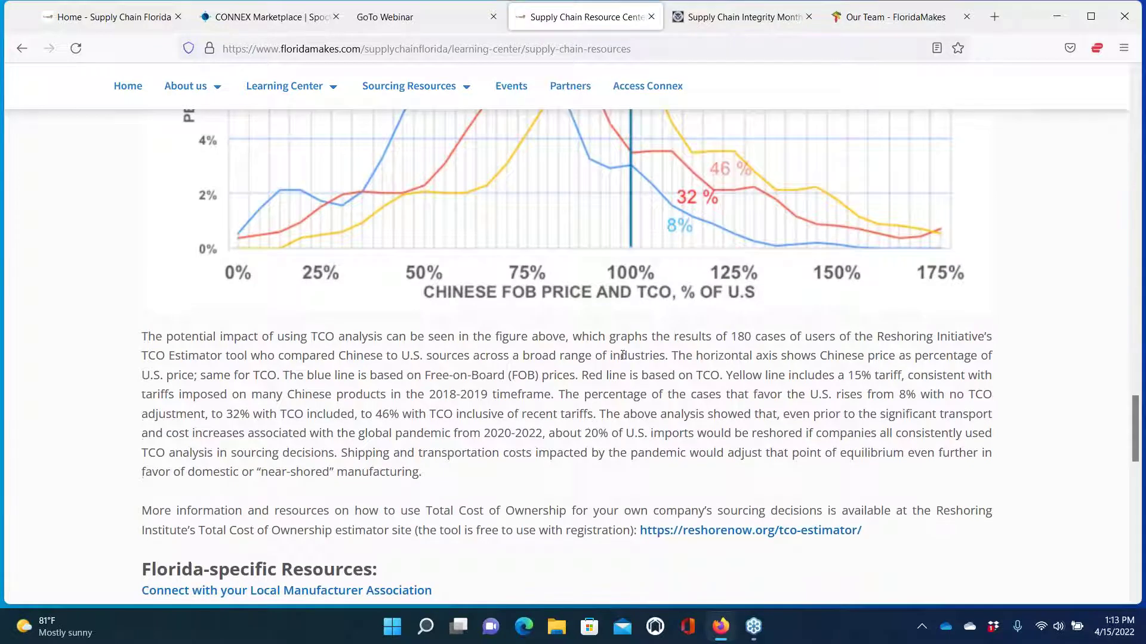
scroll(567, 356, "down", 4)
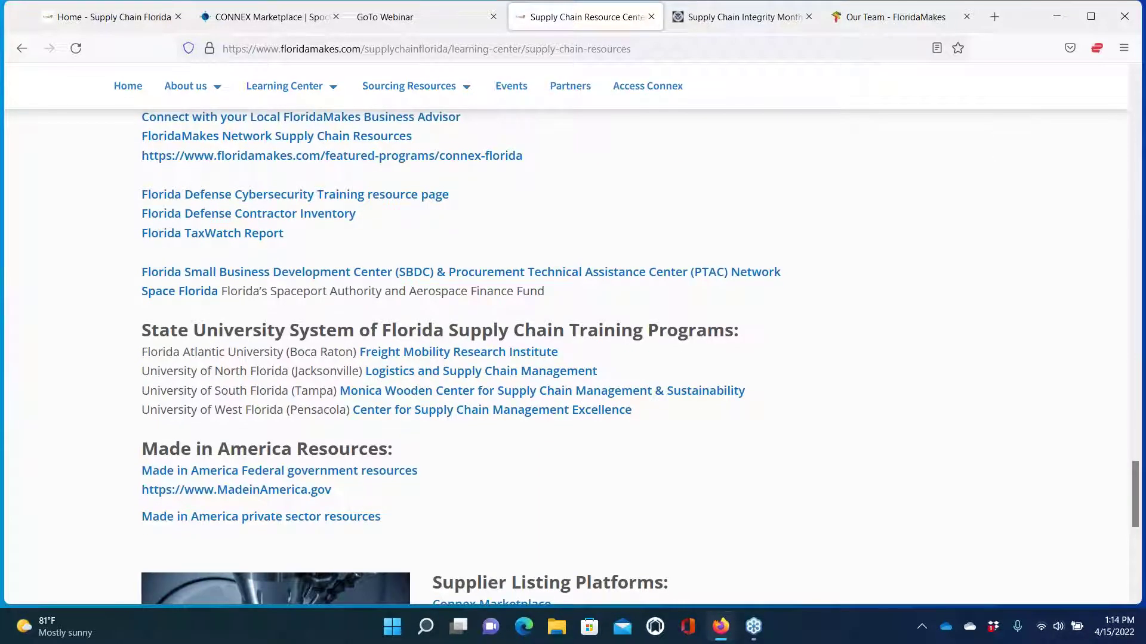
scroll(460, 357, "up", 1)
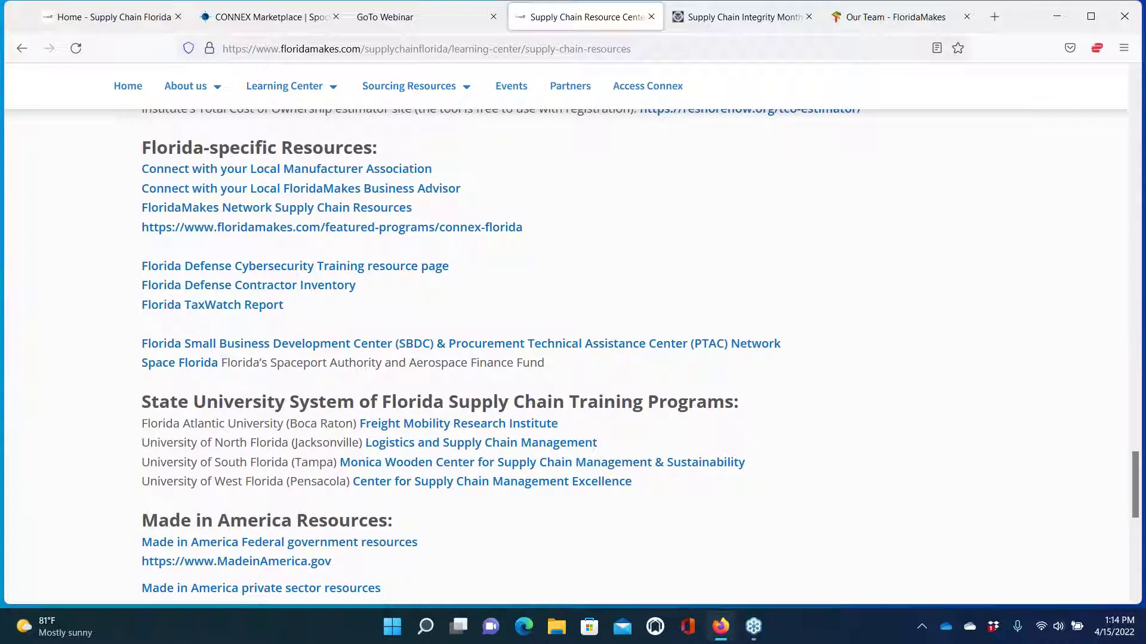
scroll(500, 352, "down", 1)
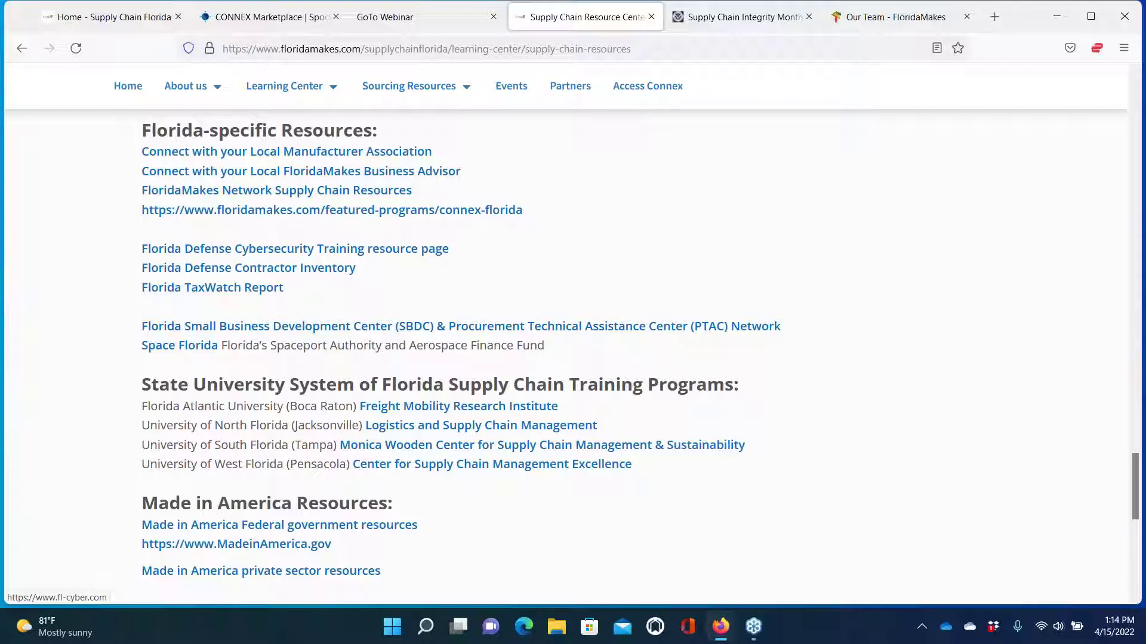
scroll(639, 357, "down", 5)
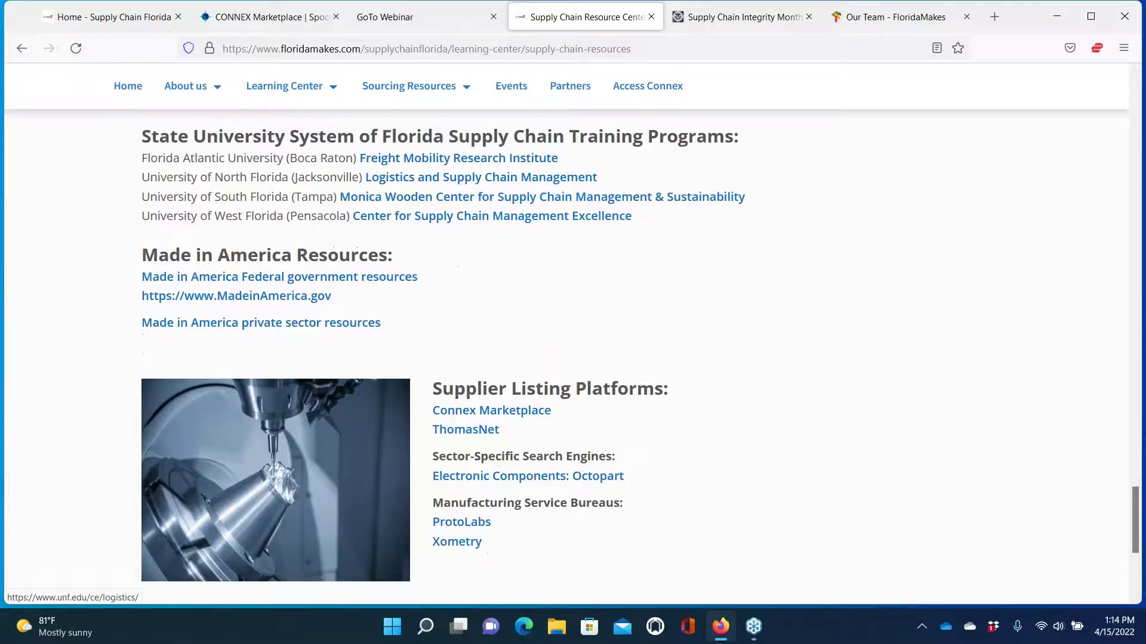
scroll(639, 356, "down", 2)
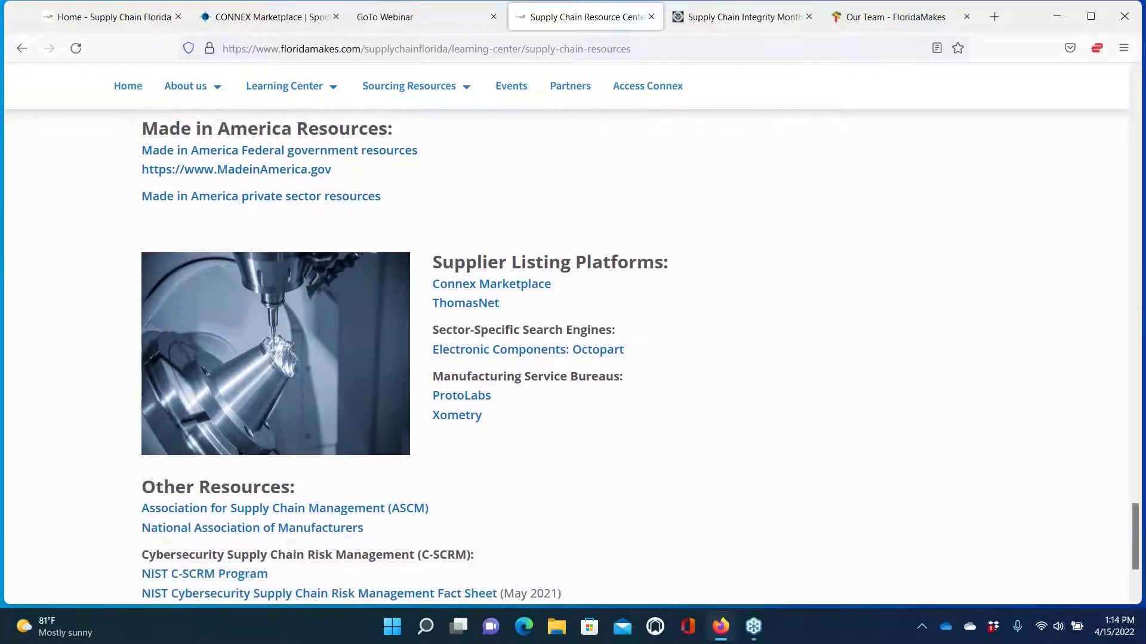
scroll(640, 356, "up", 1)
scroll(640, 357, "down", 4)
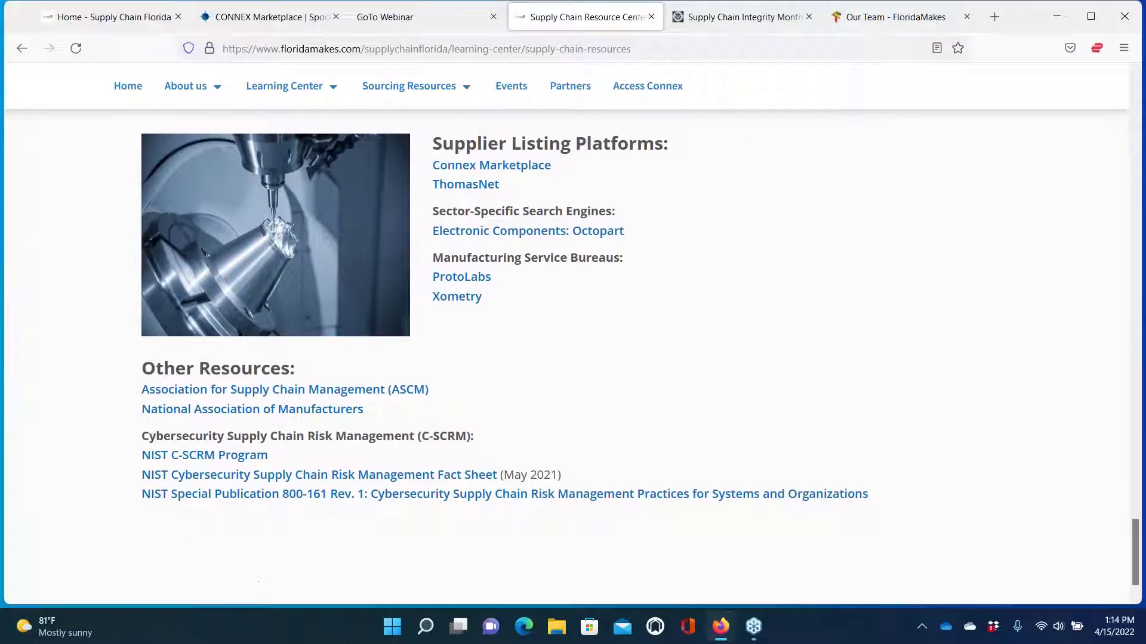
Return to the page top and bring up the Sourcing Resources submenu
scroll(640, 357, "up", 20)
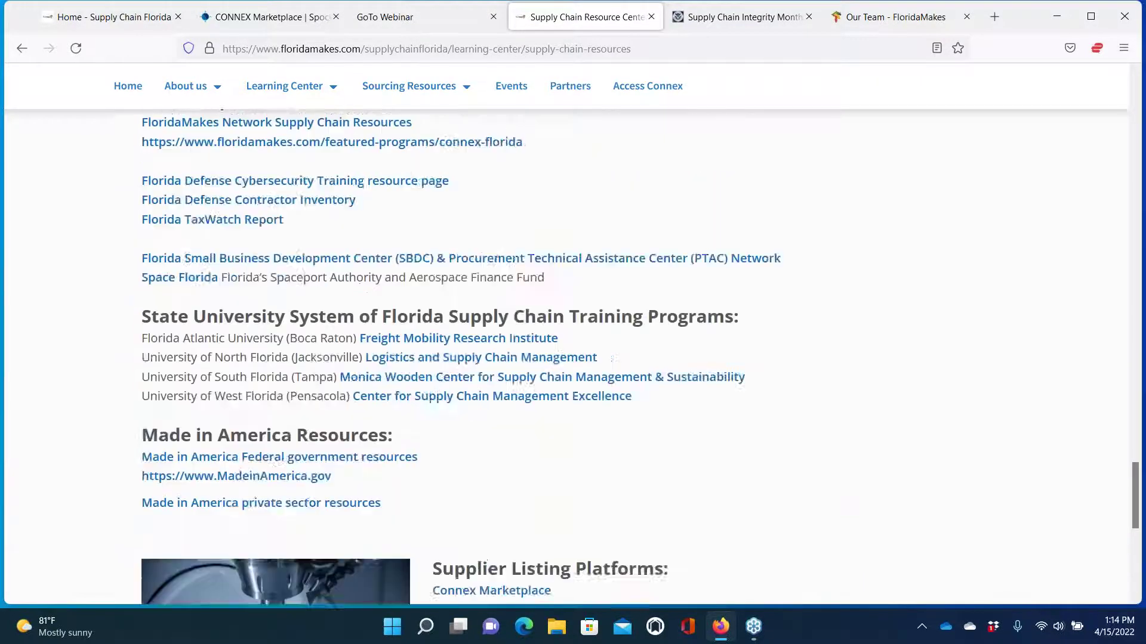
scroll(640, 357, "up", 15)
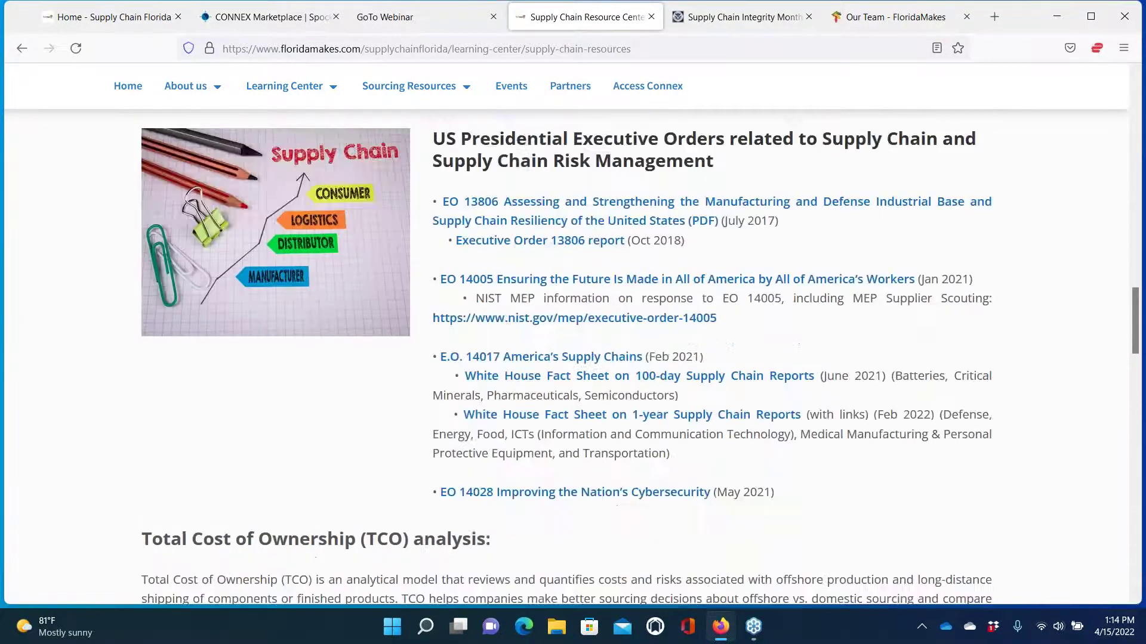
scroll(567, 358, "up", 12)
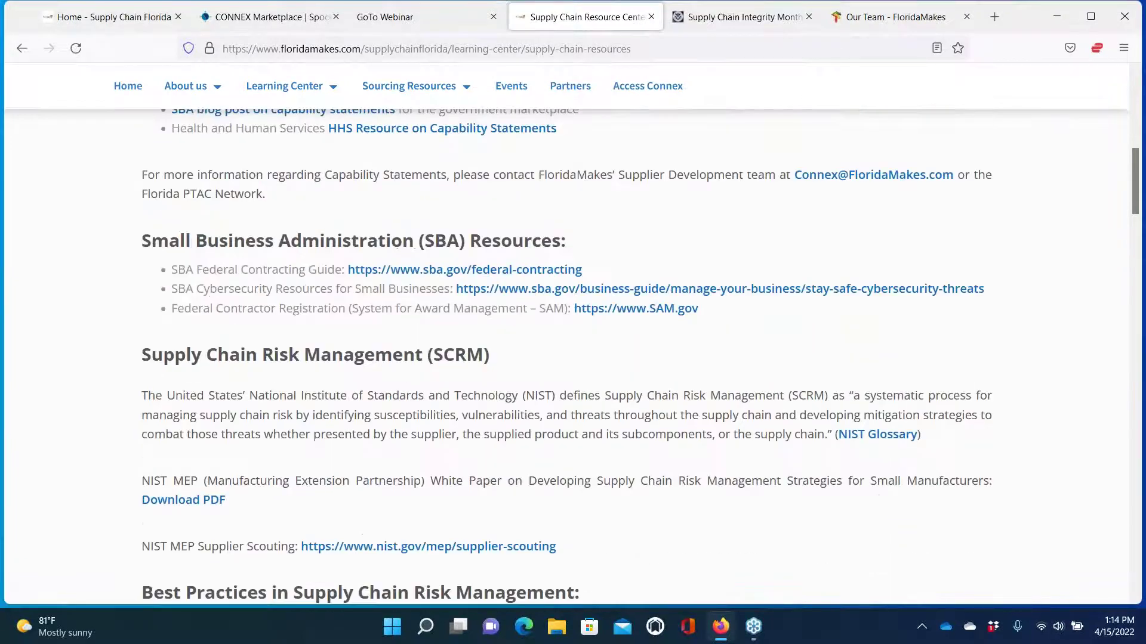
scroll(567, 358, "up", 10)
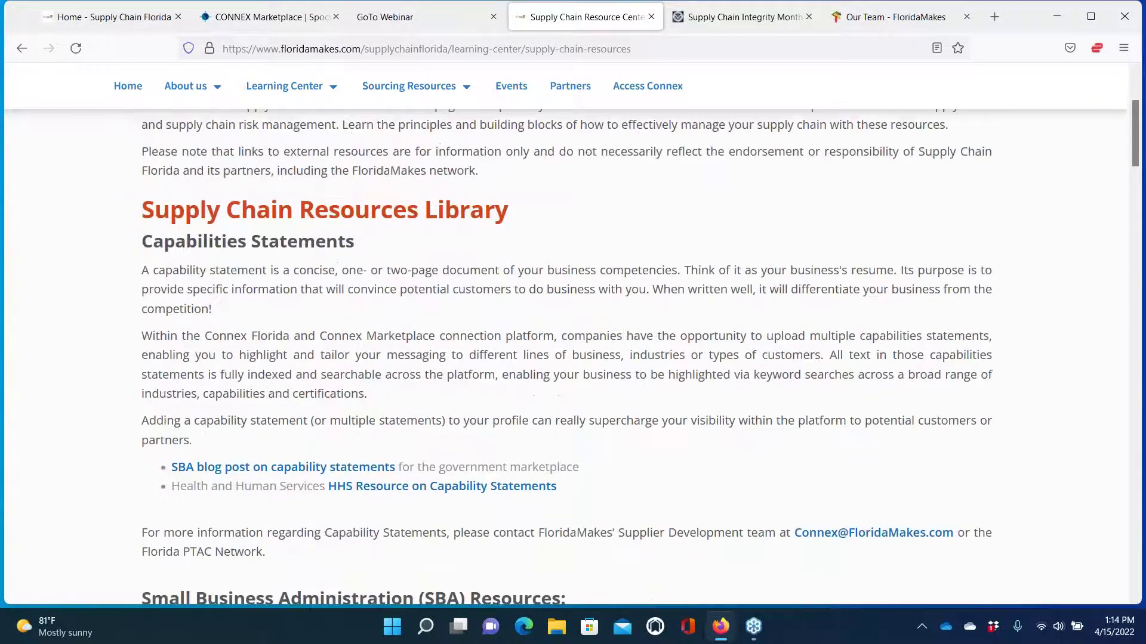
scroll(450, 95, "up", 3)
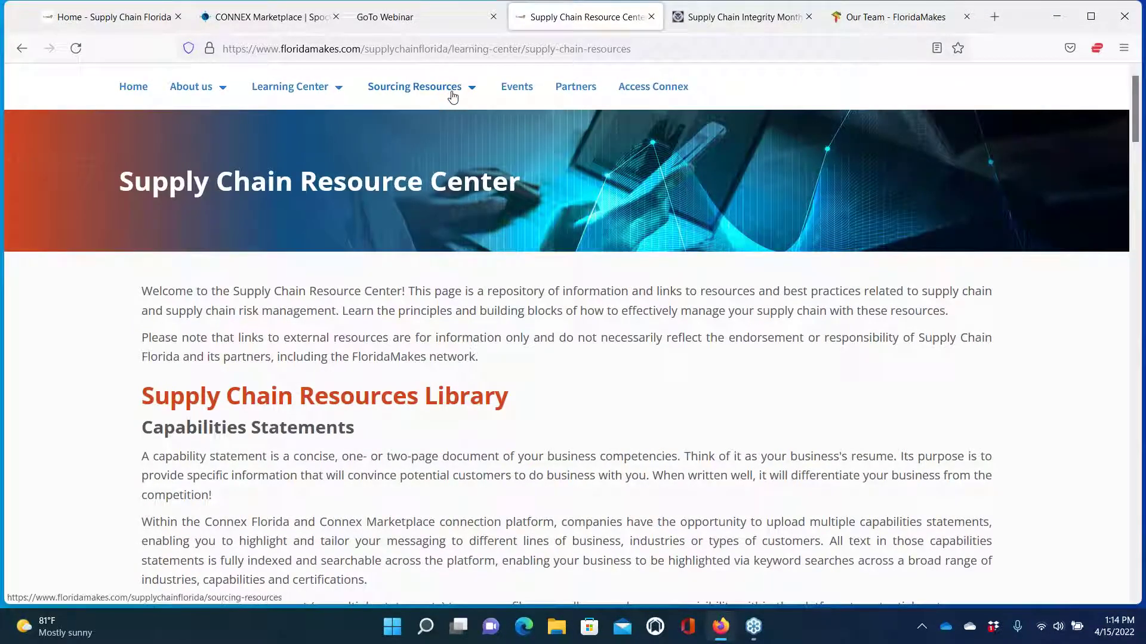
mouse_move(452, 97)
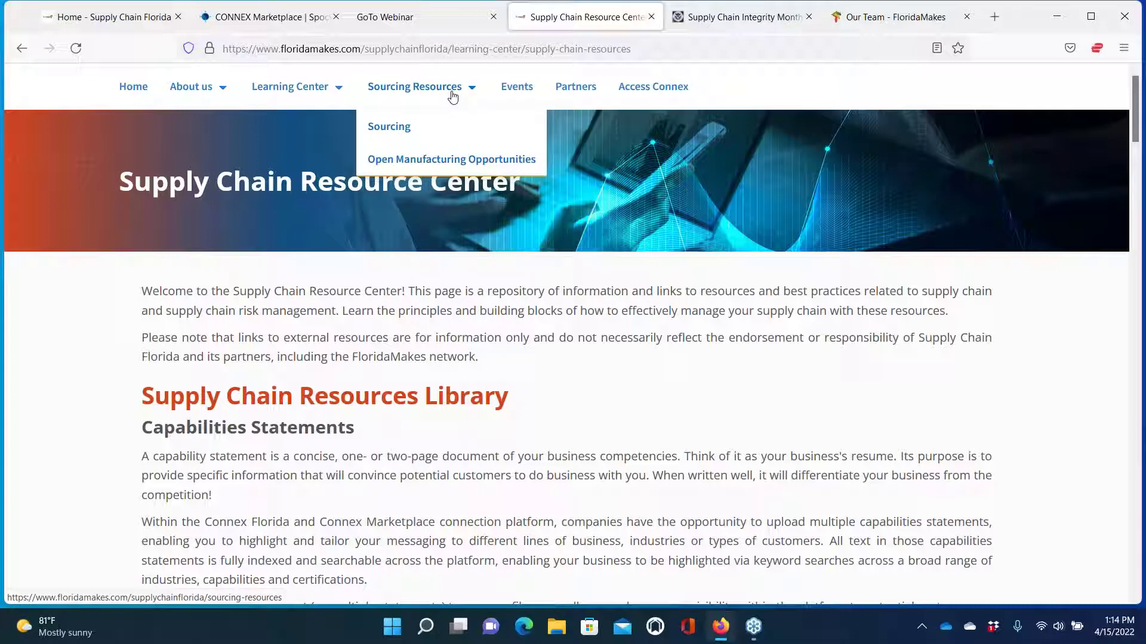
Open the Sourcing page and scroll down to the OPEN MANUFACTURING OPPORTUNITIES section
left_click(389, 125)
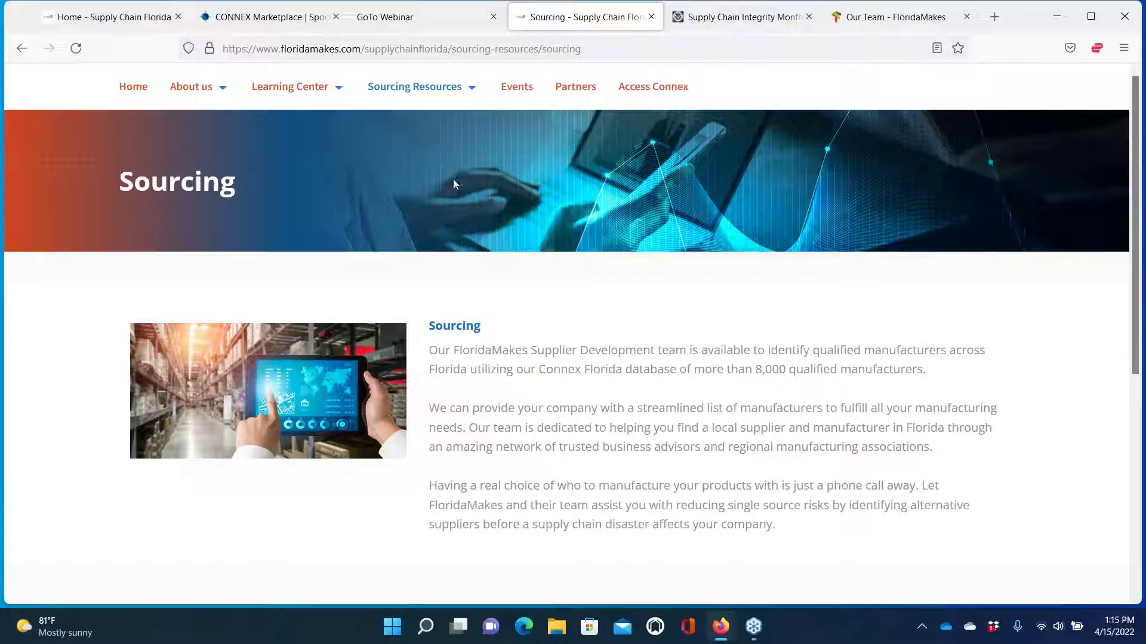
scroll(511, 356, "down", 2)
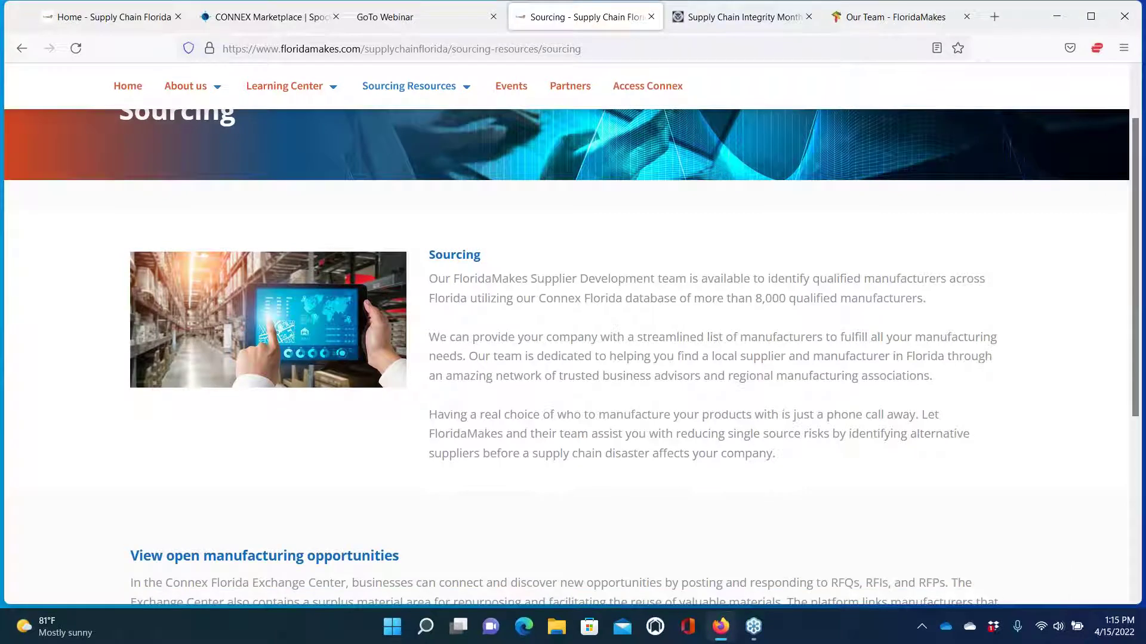
scroll(571, 357, "down", 4)
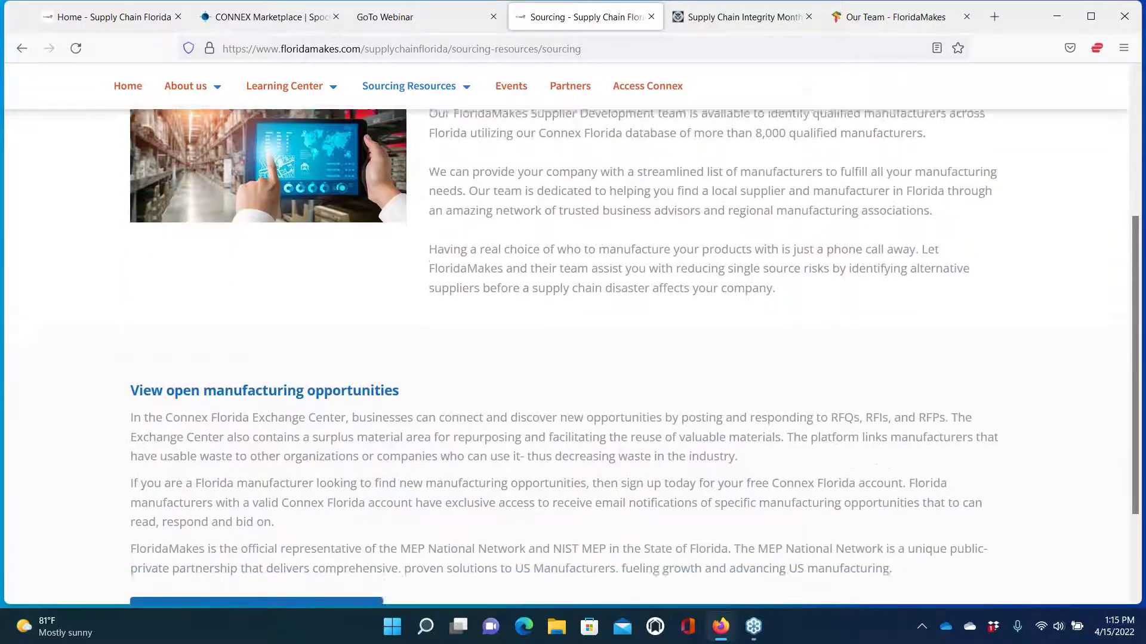
scroll(571, 357, "down", 2)
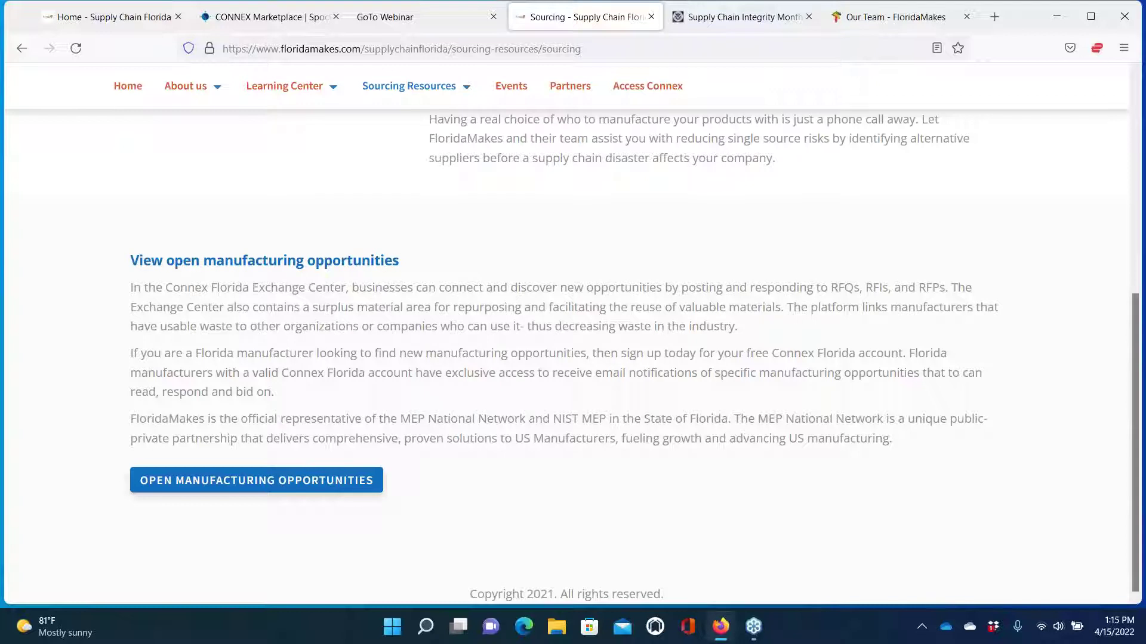
Open the Latest Opportunities list and scroll through the listed opportunities
left_click(267, 487)
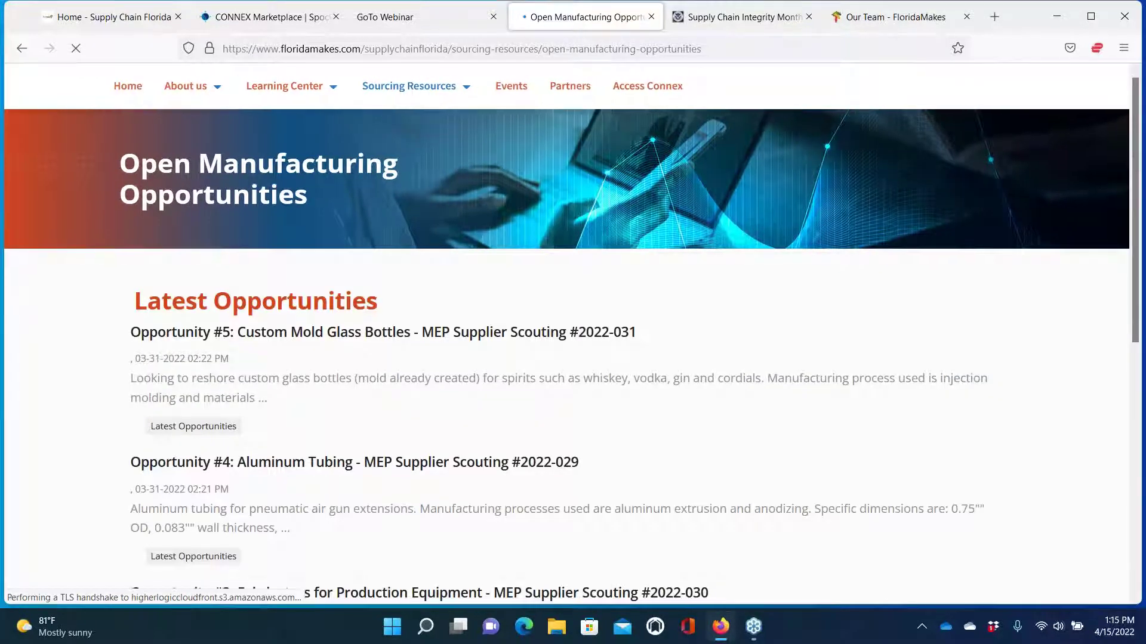
scroll(573, 340, "down", 3)
scroll(216, 398, "down", 3)
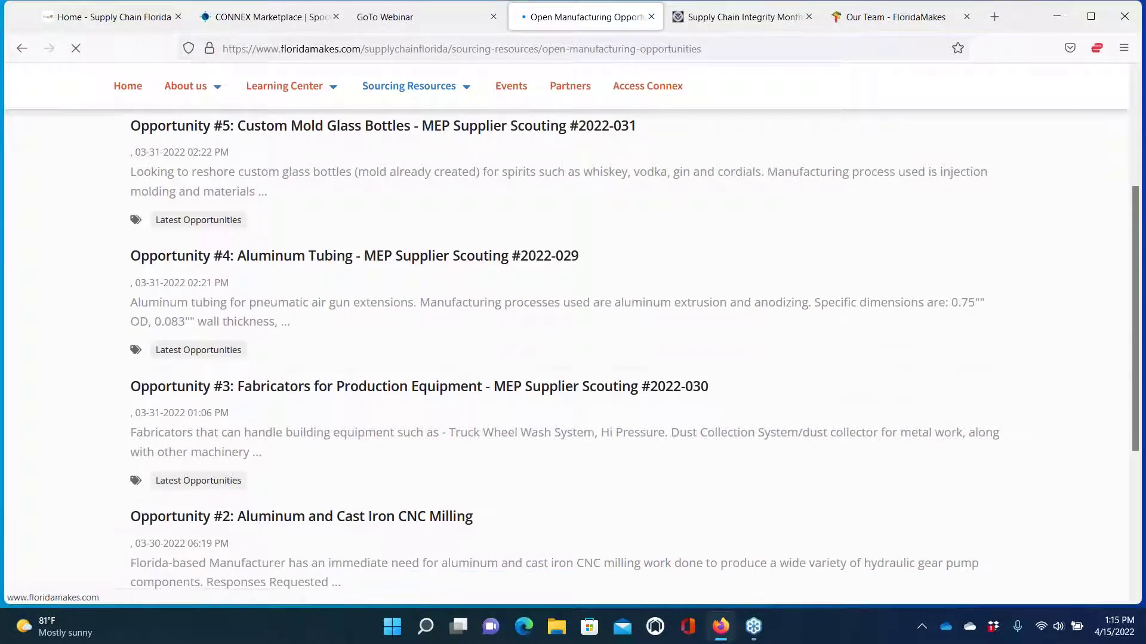
Read Opportunity #2, Aluminum and Cast Iron CNC Milling, then go back to the list
left_click(217, 399)
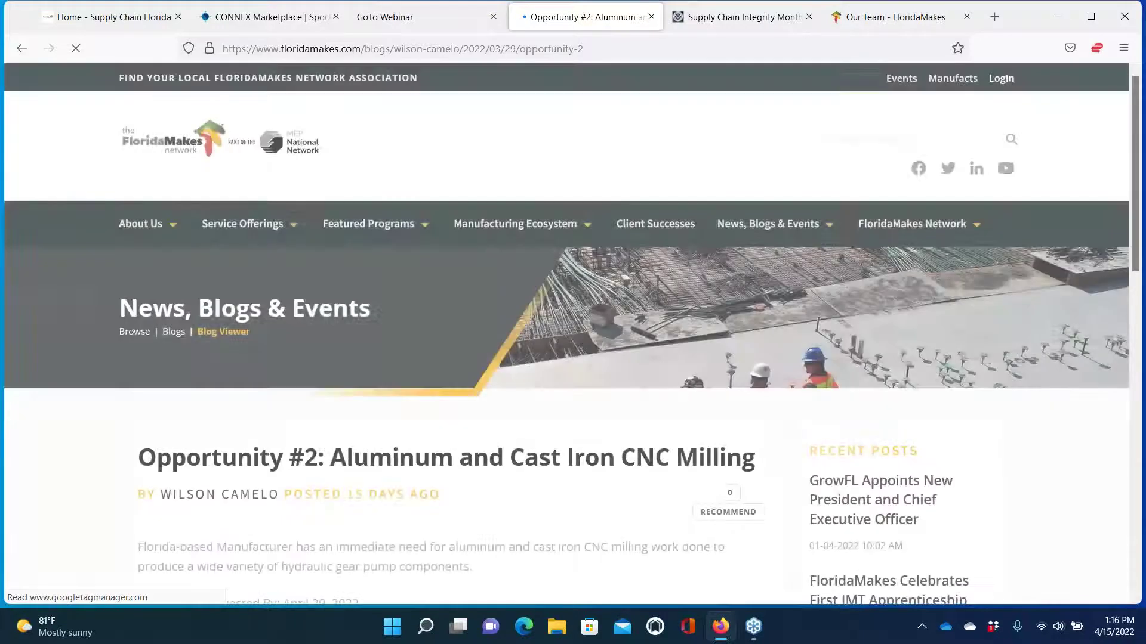
scroll(299, 396, "down", 5)
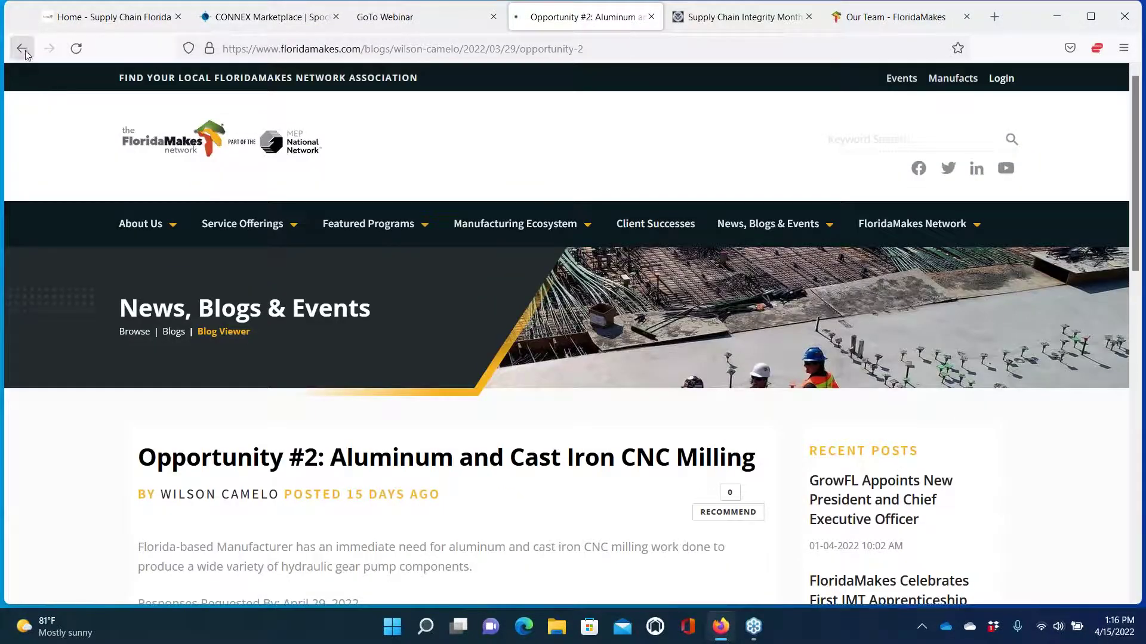
left_click(23, 49)
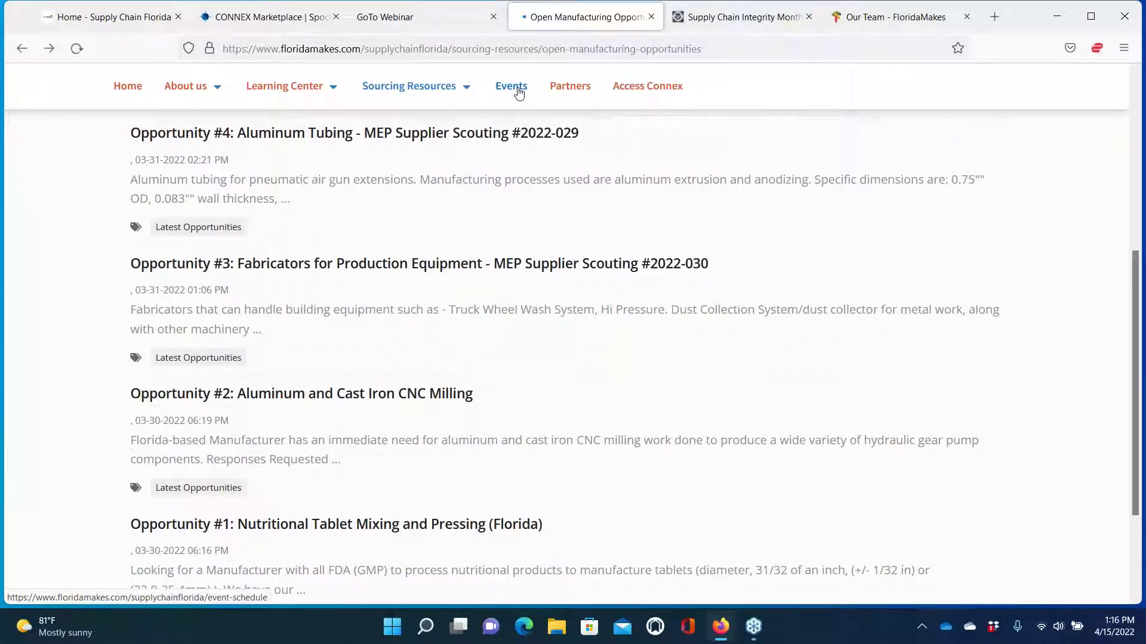
Open the April 22, 2022 10:00 AM Florida Defense Contractors Association Virtual Roundtable from the Events calendar
left_click(518, 94)
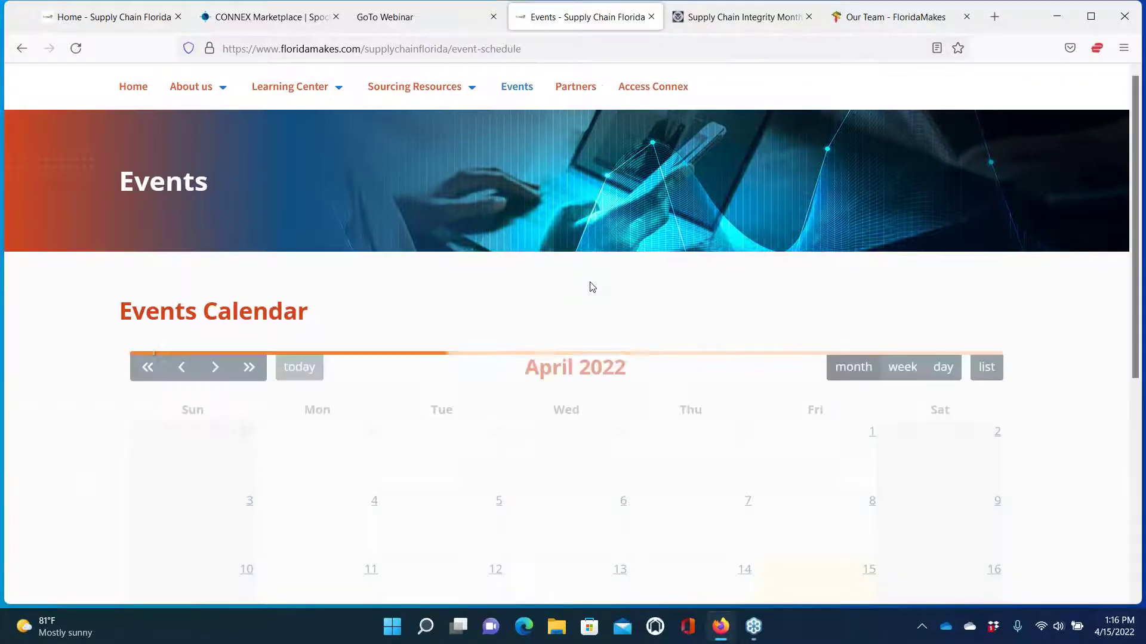
scroll(589, 293, "down", 1)
scroll(589, 293, "down", 4)
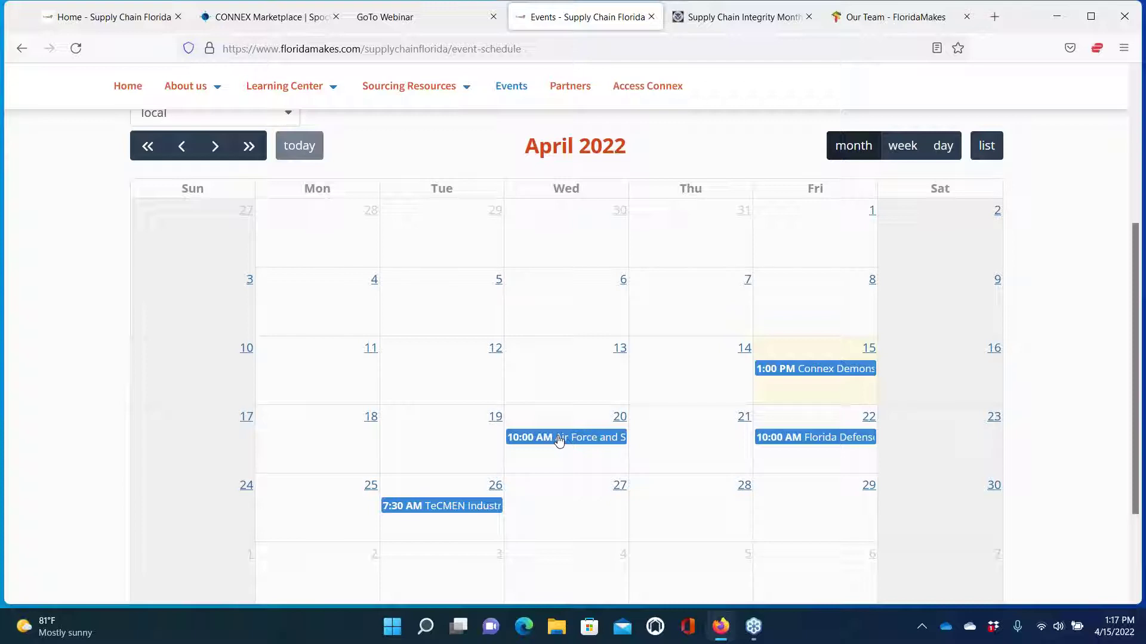
left_click(816, 443)
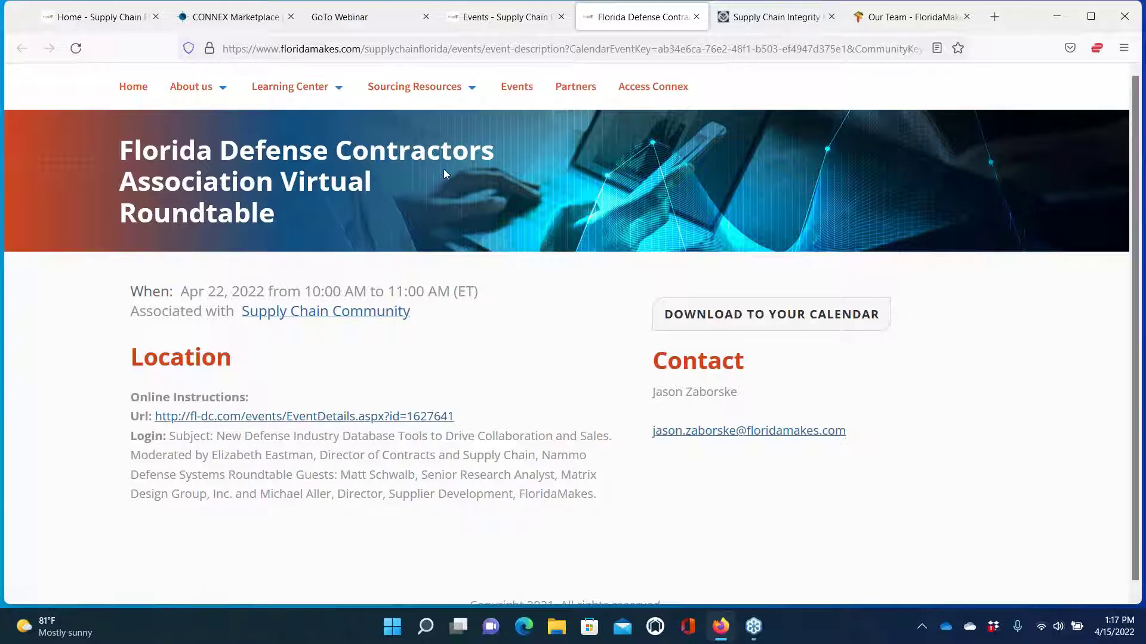
Move from Events to the Partners page, then follow Access Connex to the CONNEX Florida sign-in
left_click(508, 94)
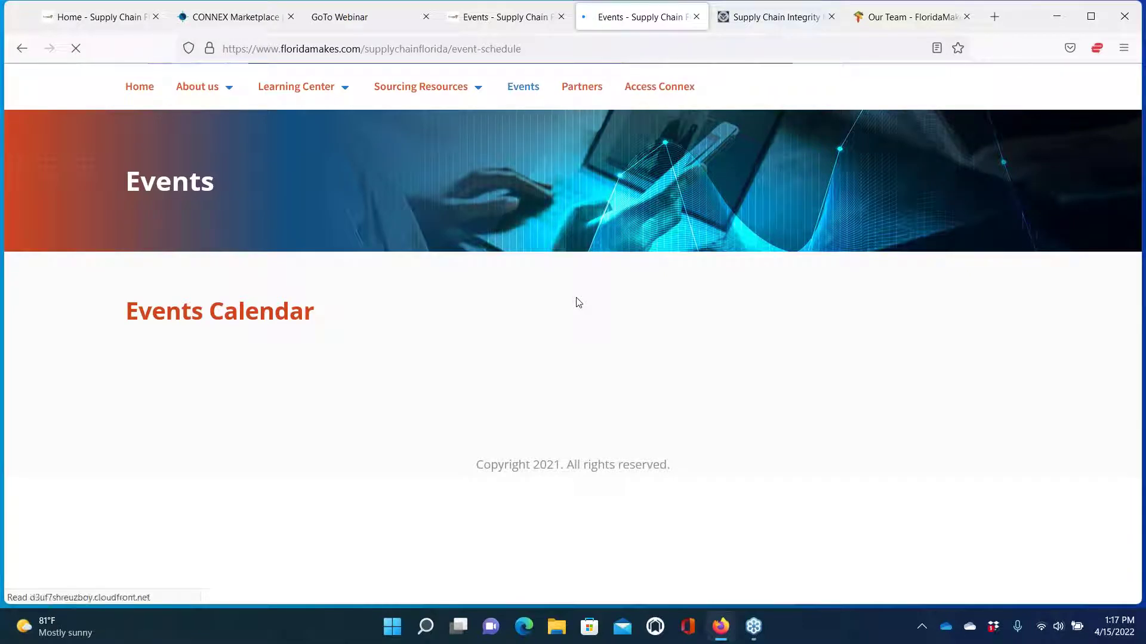
left_click(589, 88)
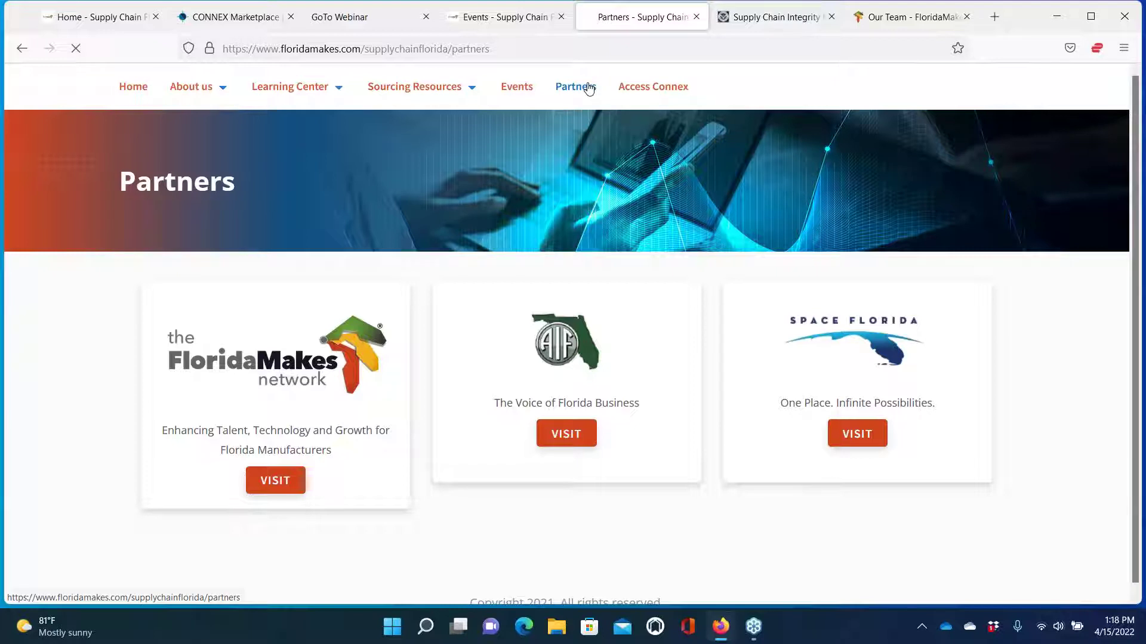
left_click(656, 93)
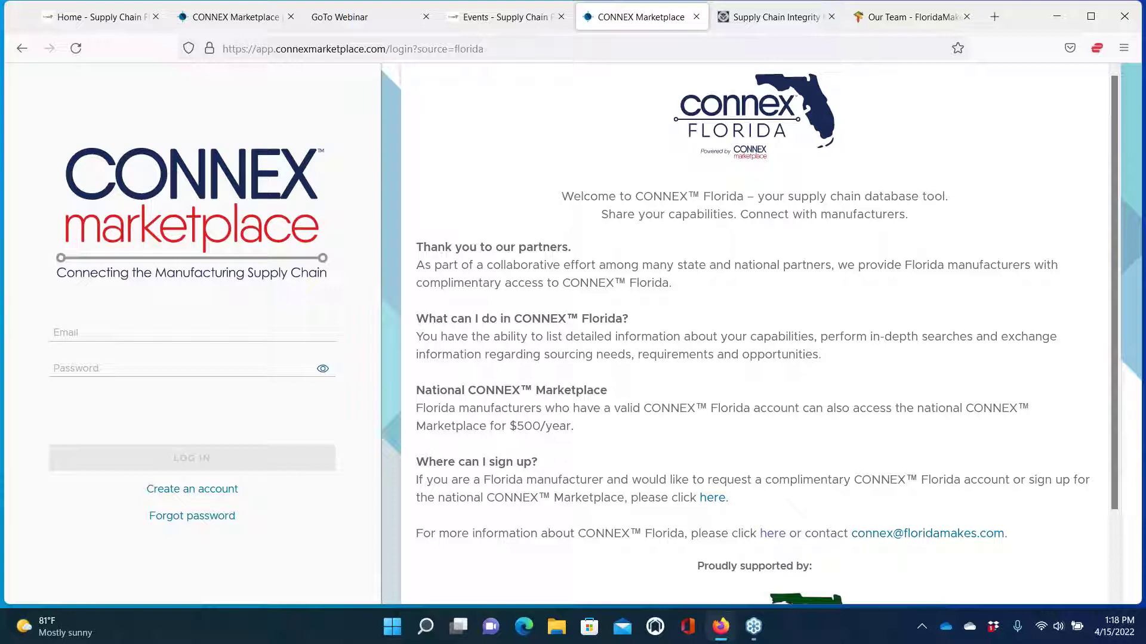
Autofill the saved login in the Email field, then switch to the Create an account form
left_click(141, 332)
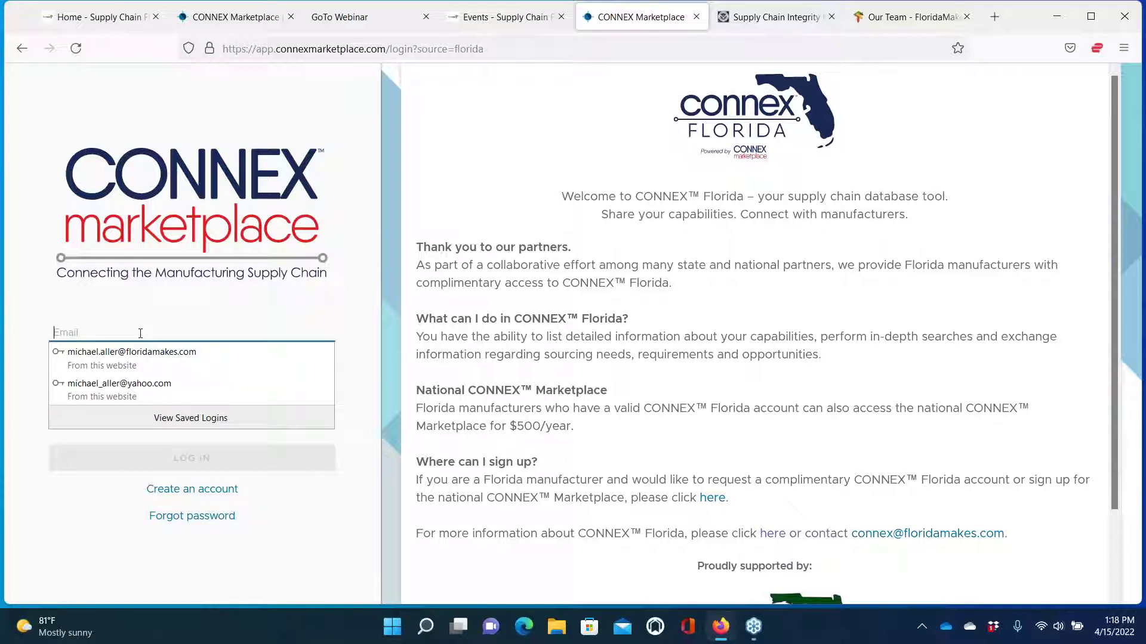
left_click(119, 383)
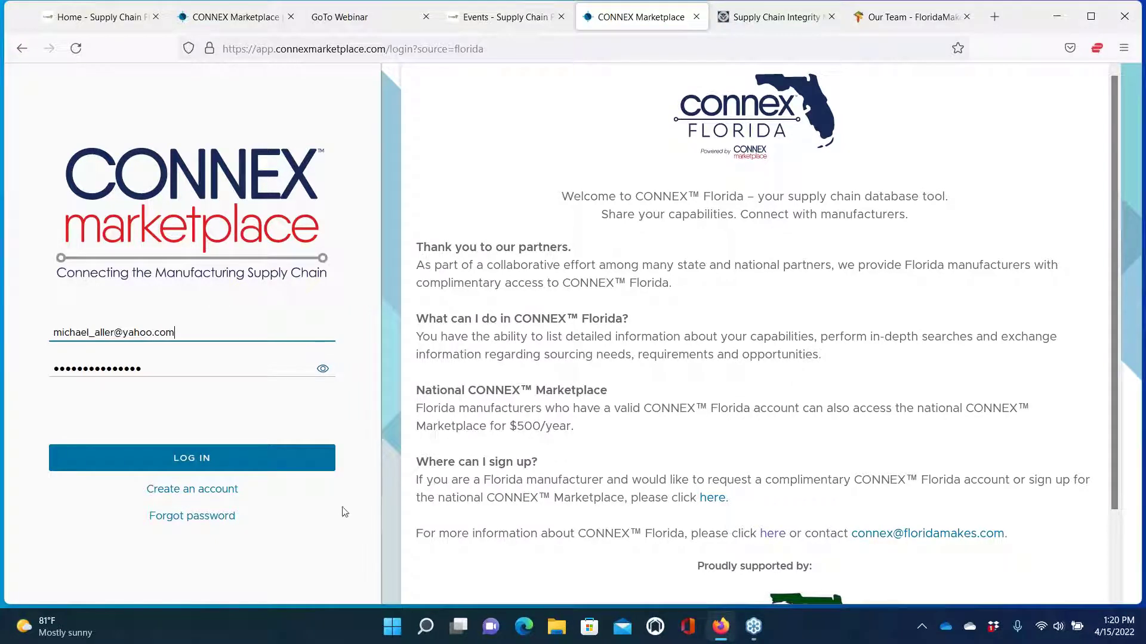
left_click(185, 495)
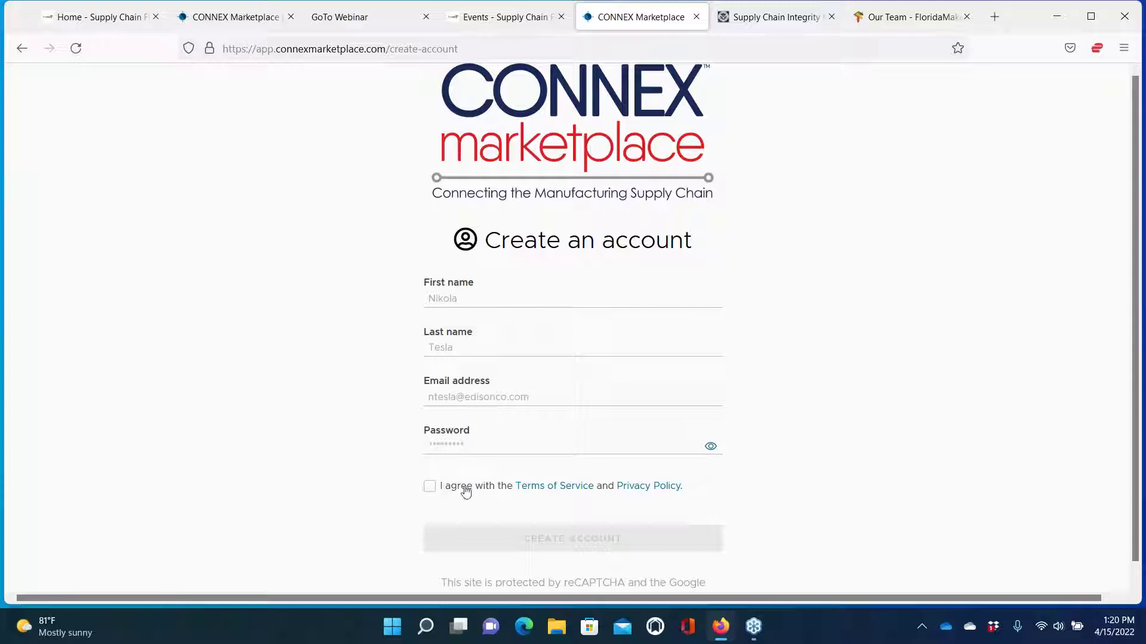
left_click(543, 489)
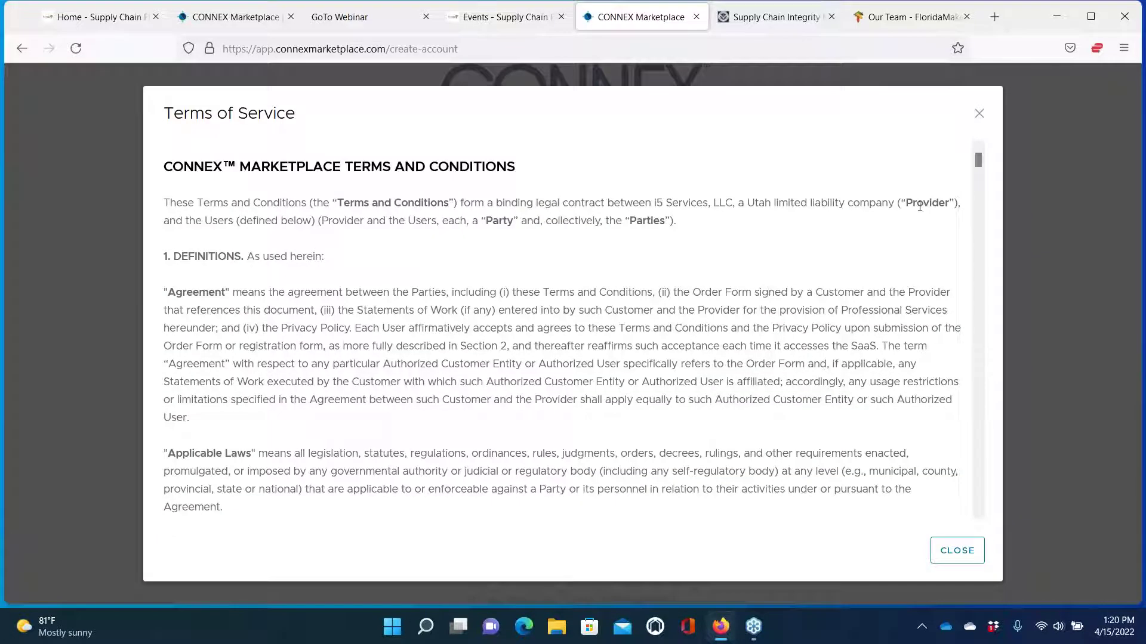
left_click(979, 114)
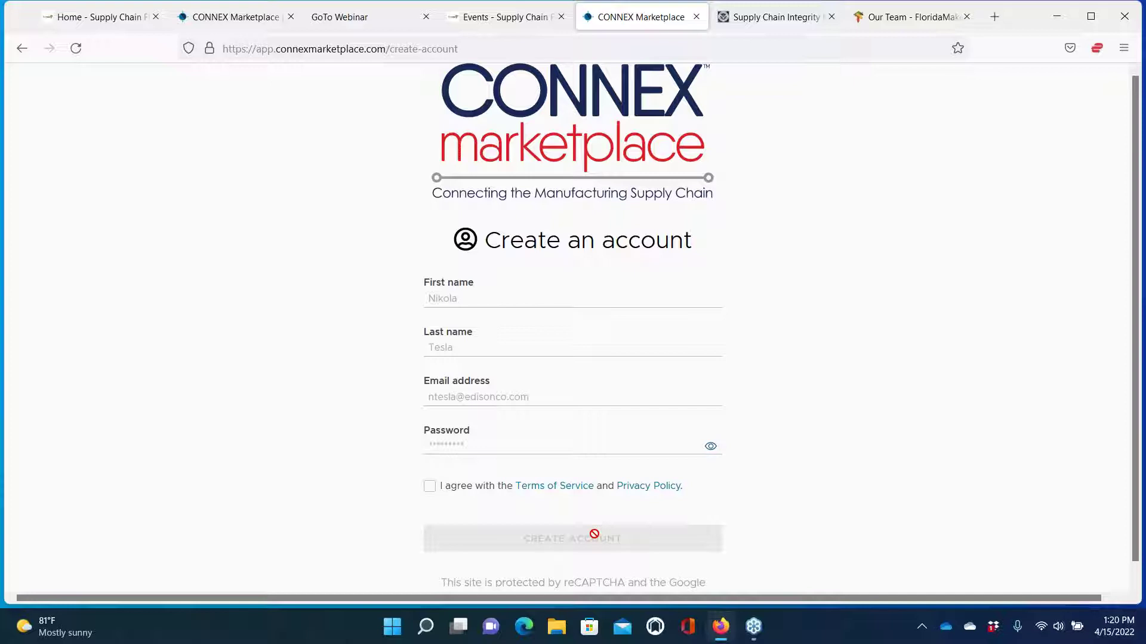
On the other CONNEX Marketplace tab, log in with the saved email login
left_click(238, 27)
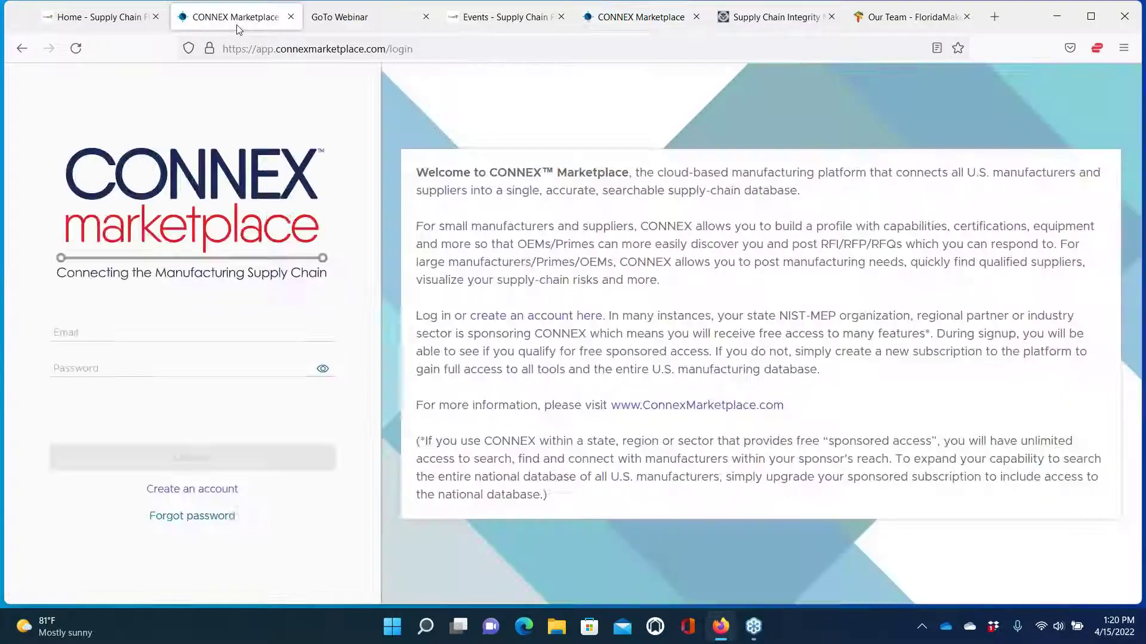
left_click(122, 334)
left_click(117, 388)
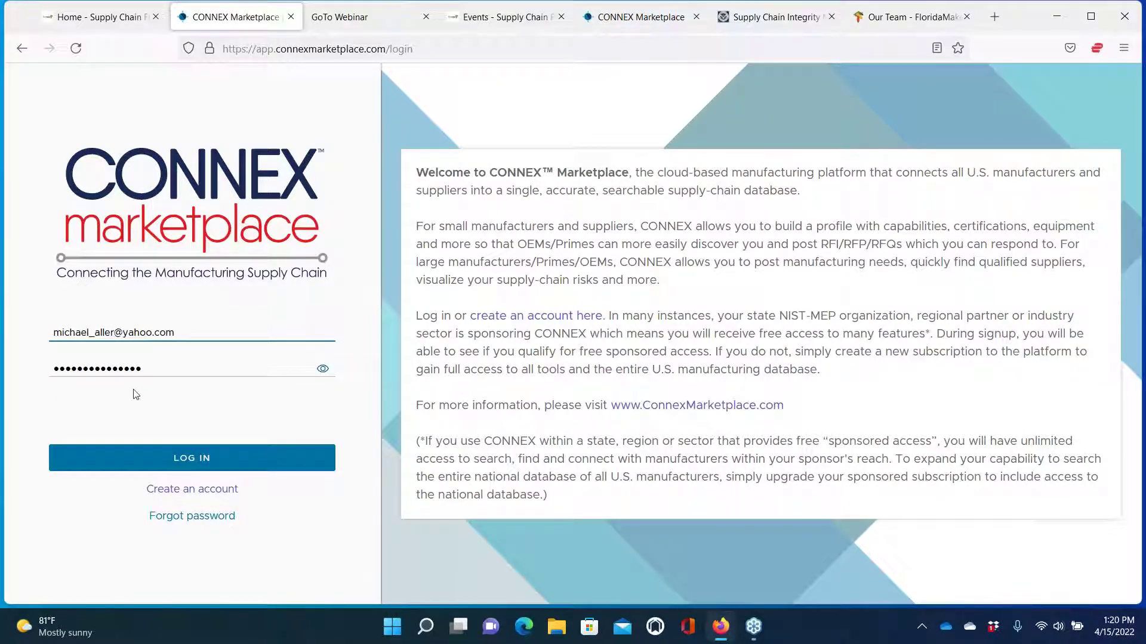
left_click(186, 464)
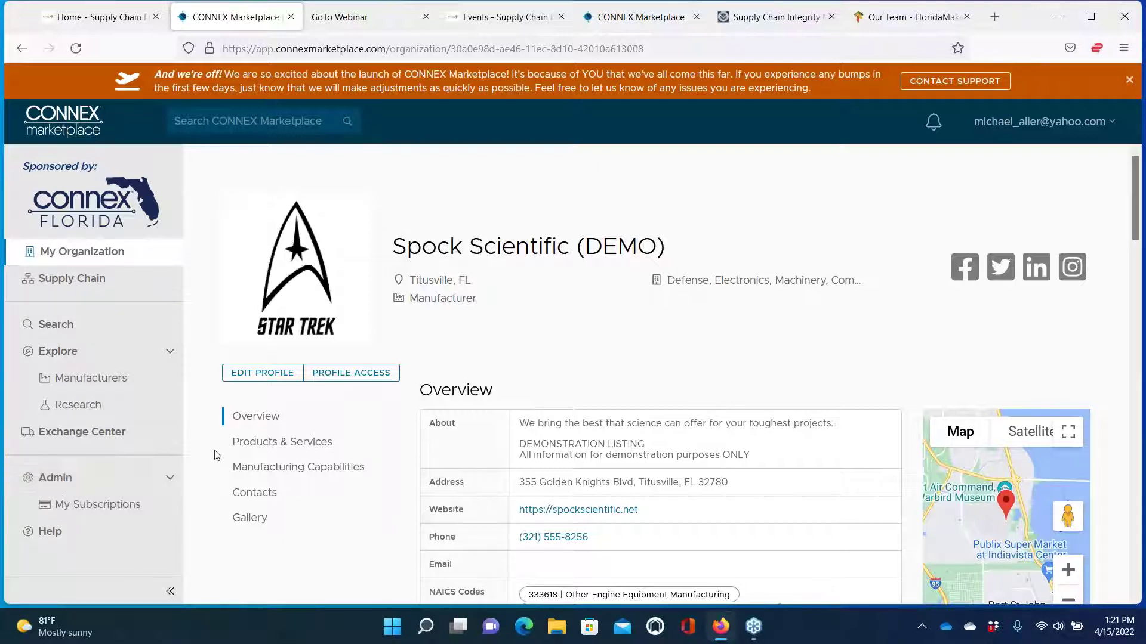
scroll(294, 468, "down", 2)
scroll(298, 405, "down", 1)
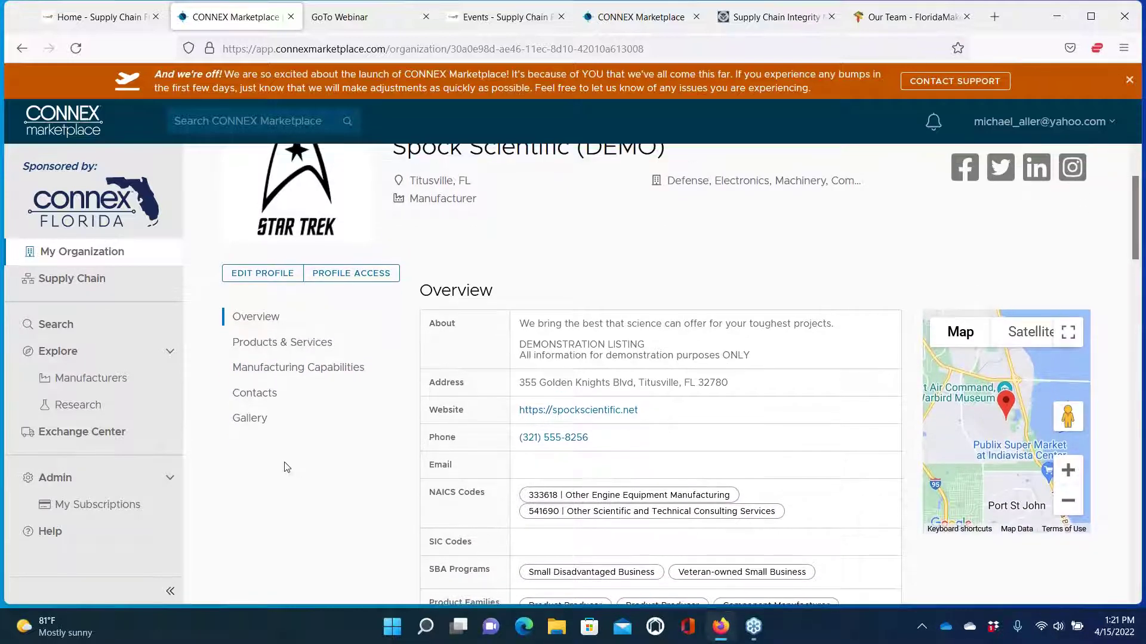
scroll(286, 467, "up", 1)
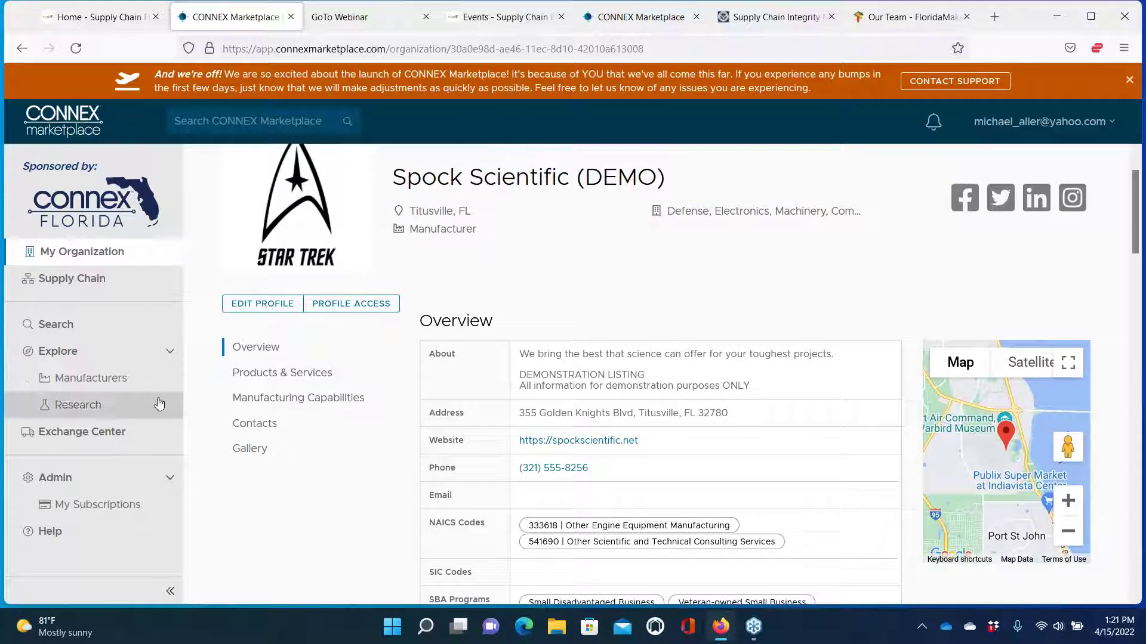
scroll(330, 499, "up", 2)
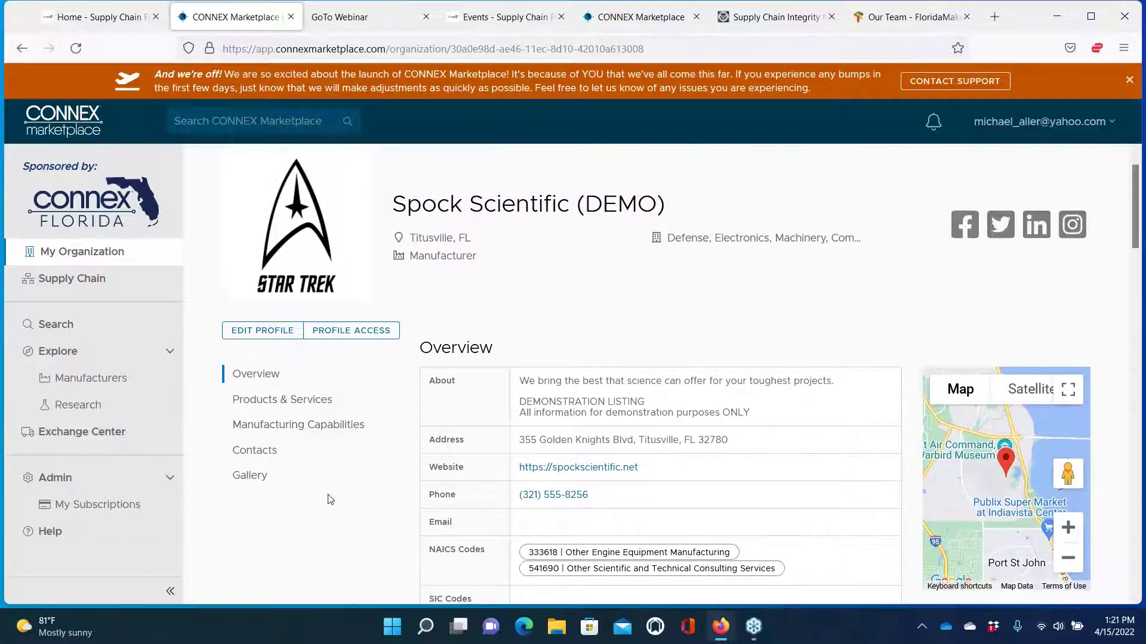
scroll(331, 499, "down", 1)
scroll(331, 499, "down", 2)
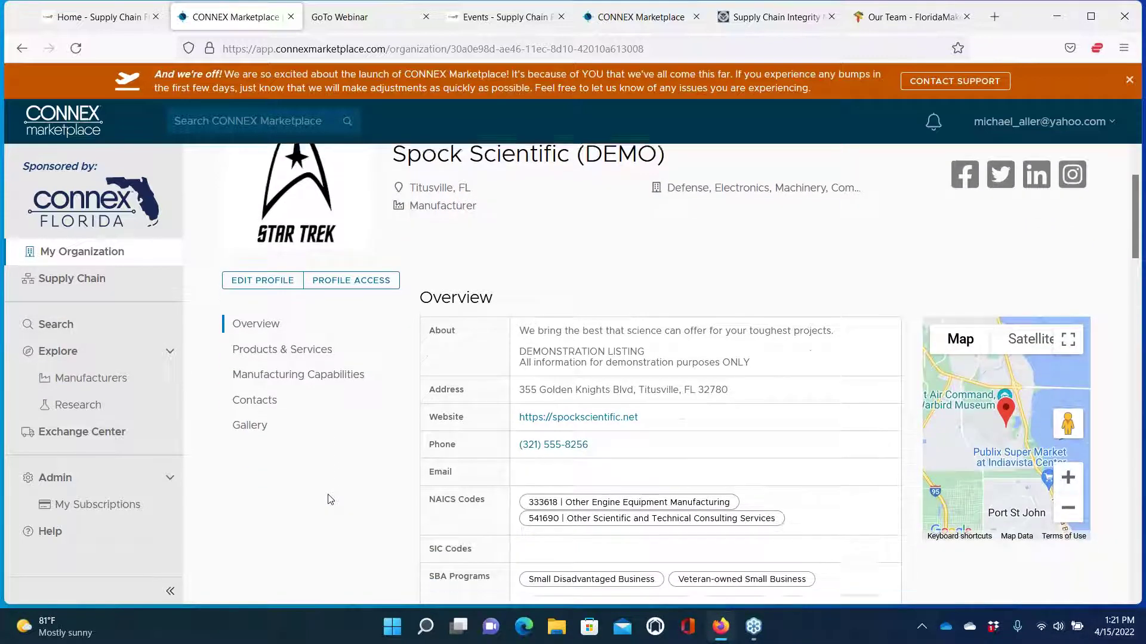
scroll(330, 500, "up", 3)
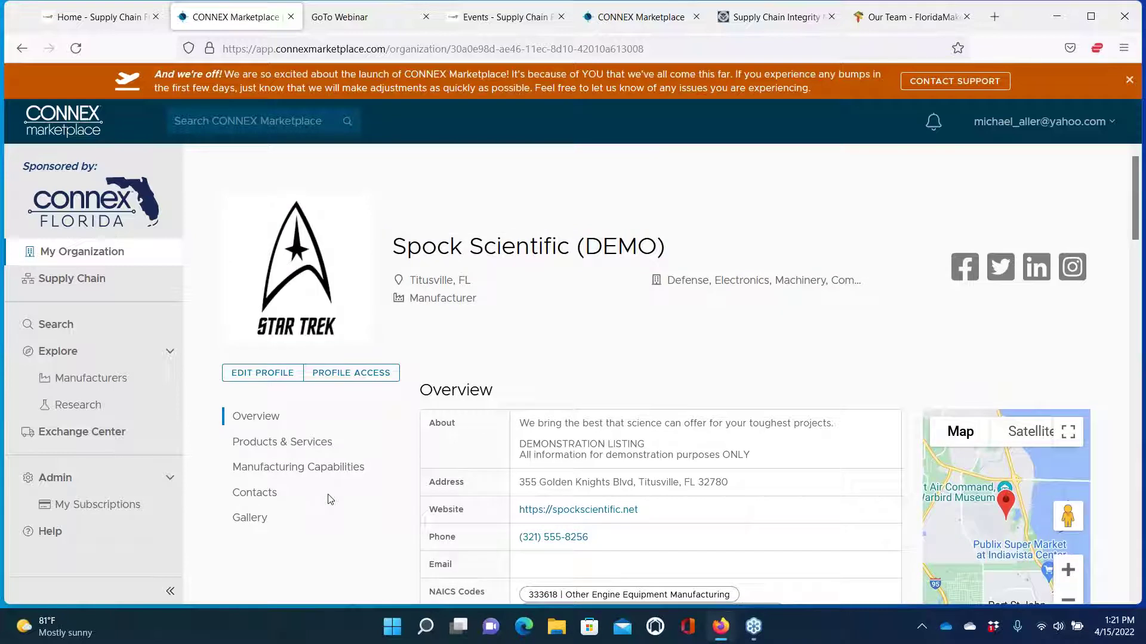
scroll(331, 513, "down", 8)
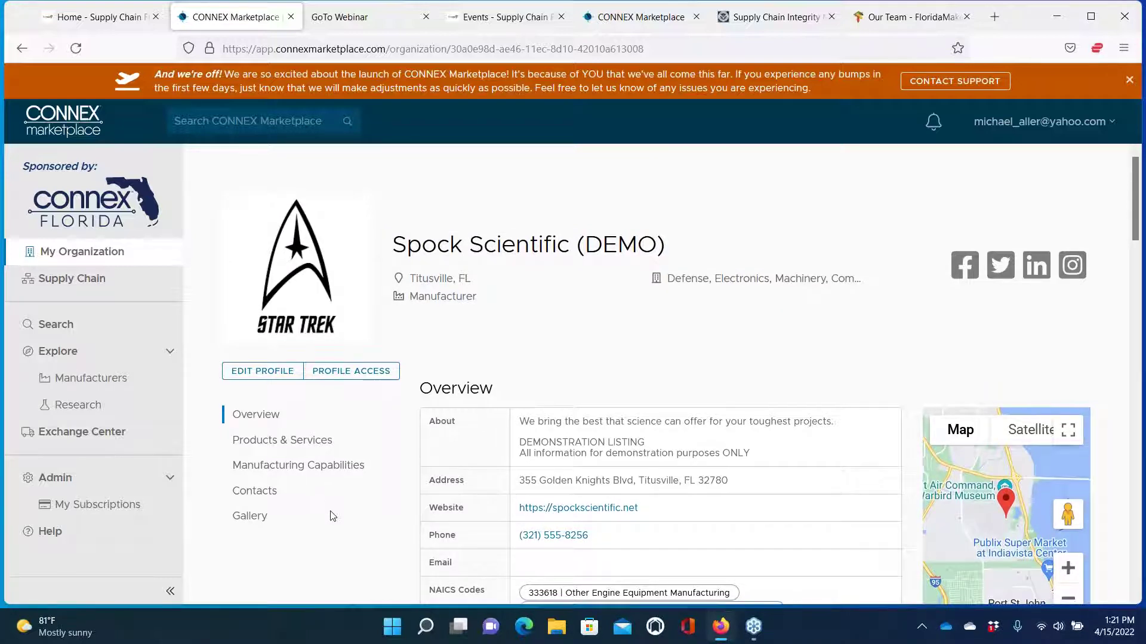
scroll(333, 515, "down", 10)
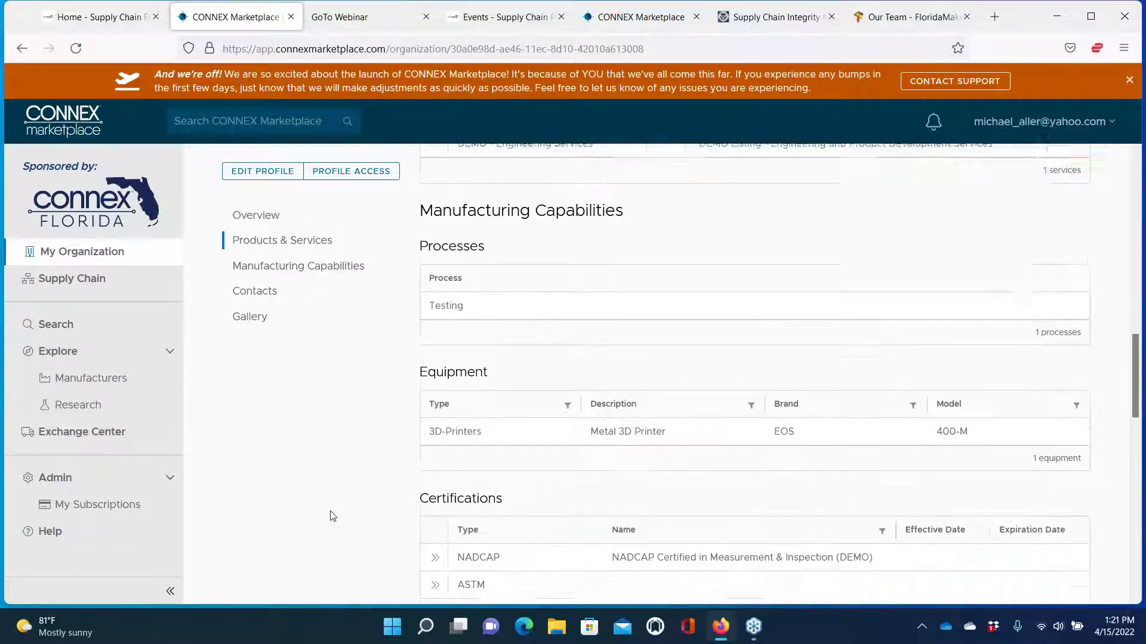
scroll(332, 516, "down", 7)
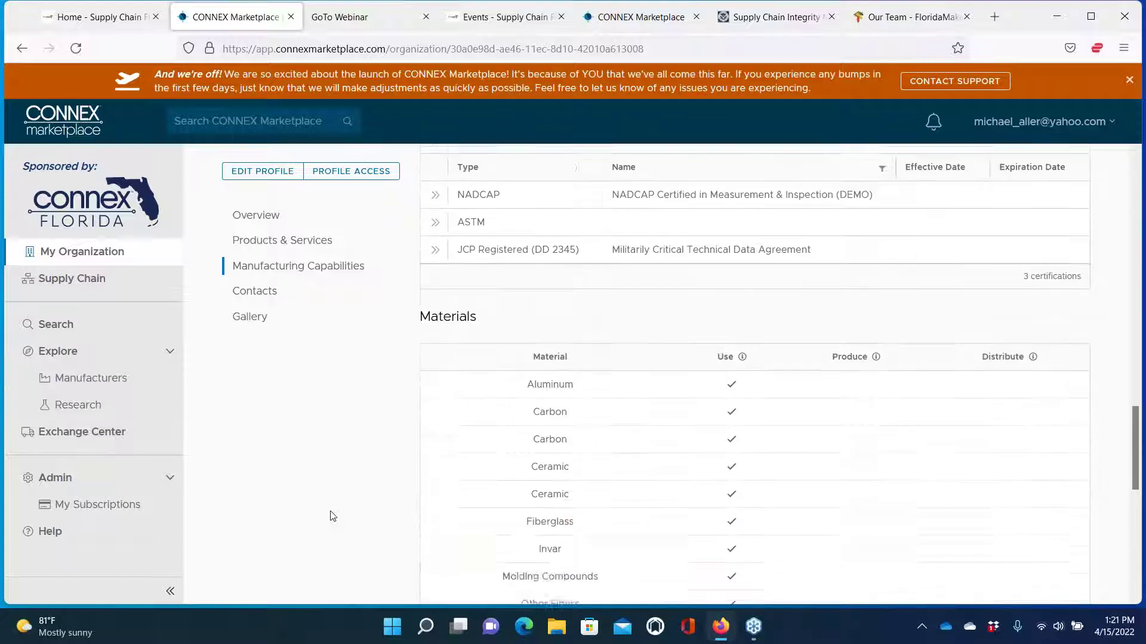
scroll(332, 517, "down", 2)
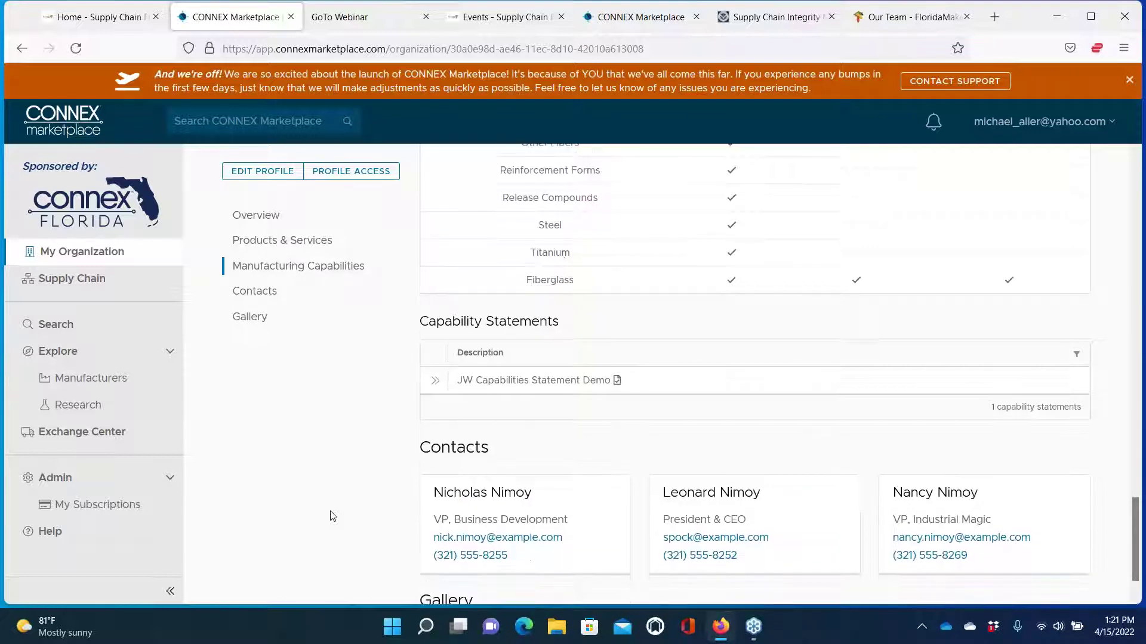
scroll(332, 517, "up", 8)
scroll(332, 517, "up", 10)
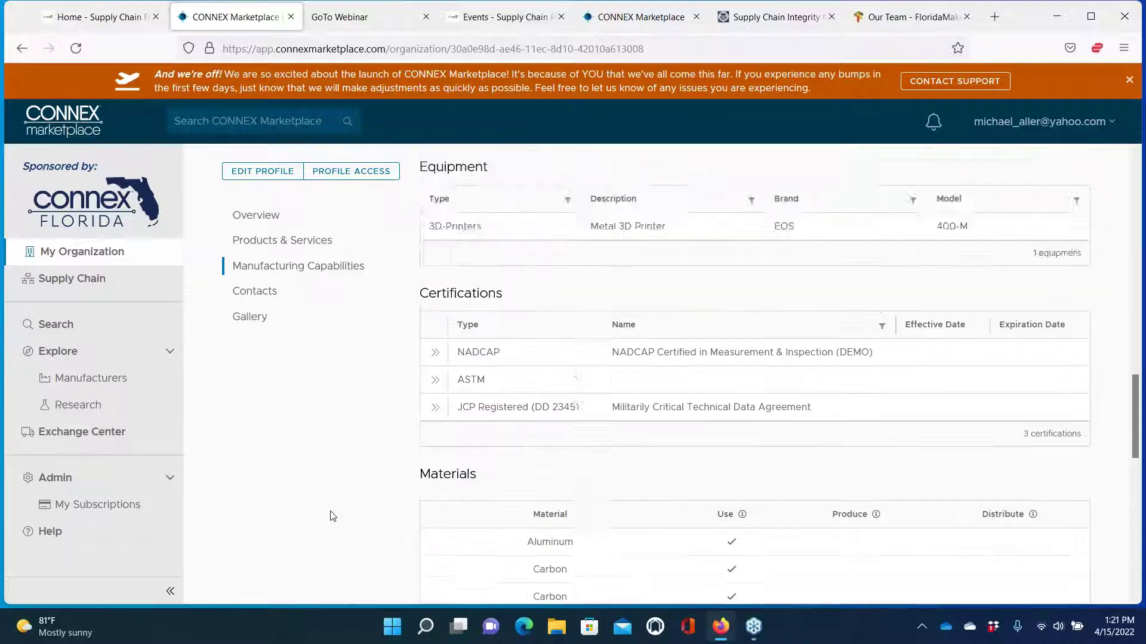
scroll(332, 516, "up", 5)
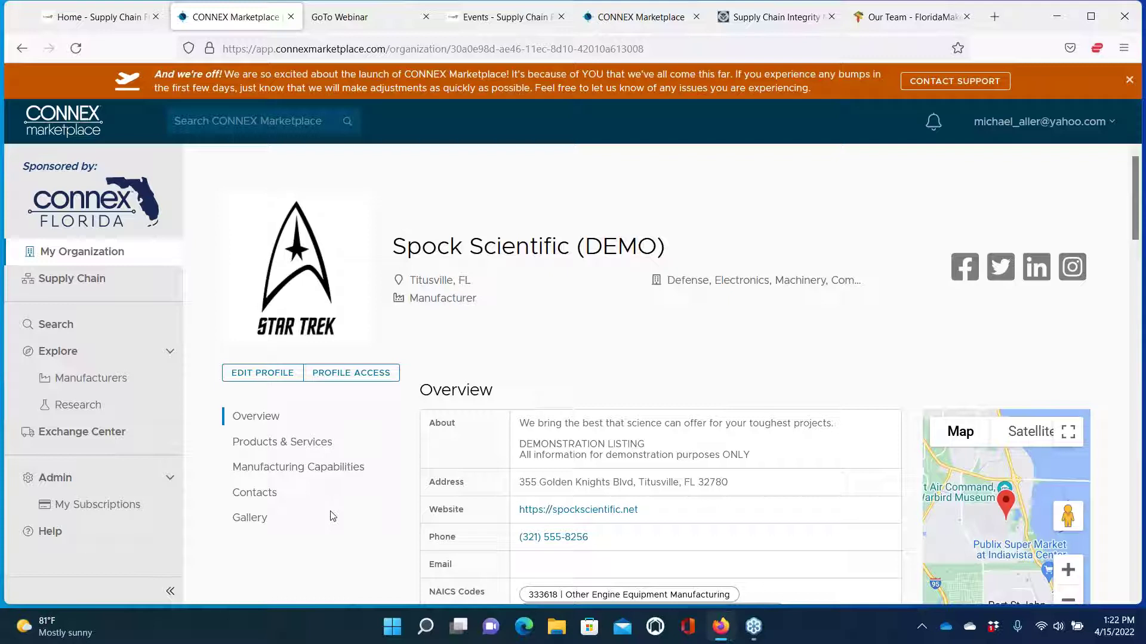
scroll(311, 433, "down", 1)
scroll(417, 382, "up", 1)
Open the Spock Scientific (DEMO) profile editor and scroll through its General details form
left_click(265, 373)
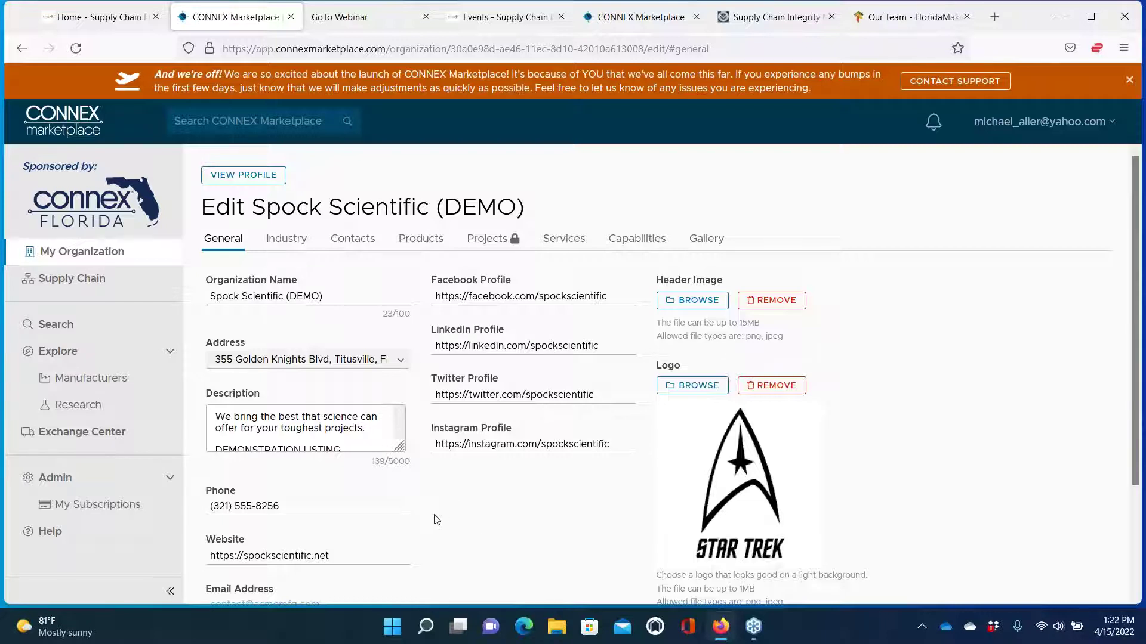
scroll(436, 519, "down", 2)
scroll(437, 519, "down", 1)
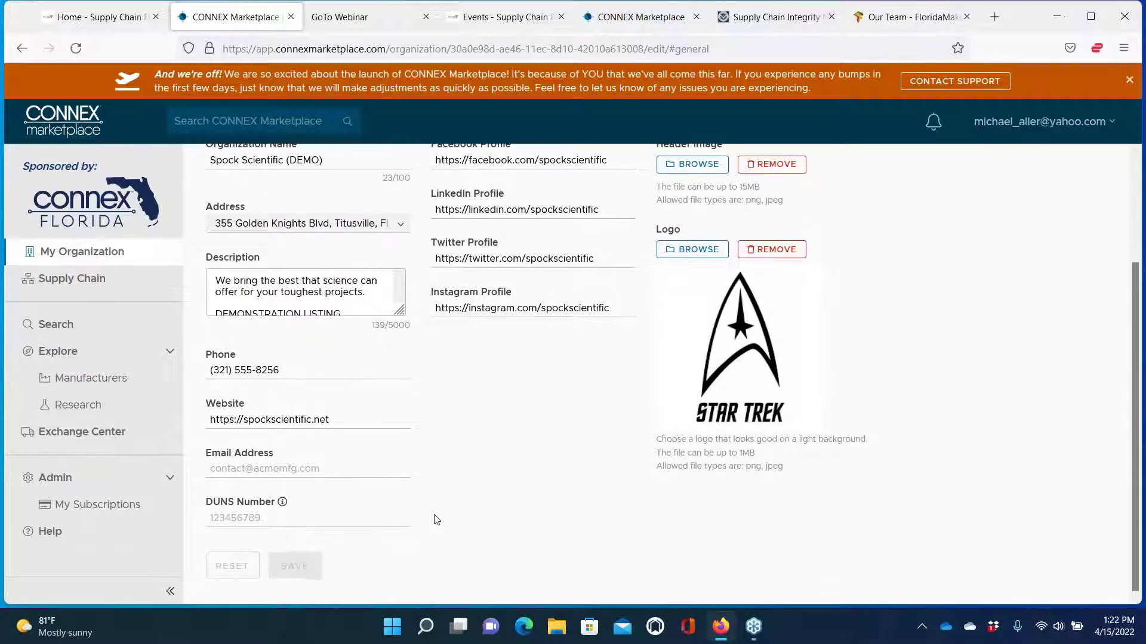
scroll(435, 519, "up", 4)
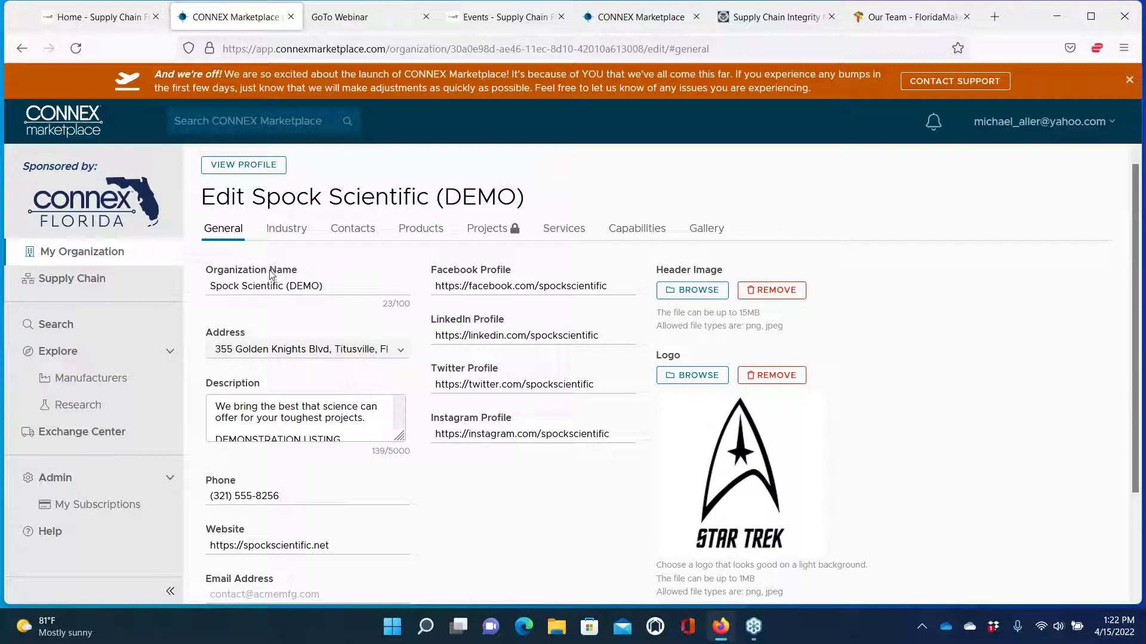
scroll(346, 398, "down", 2)
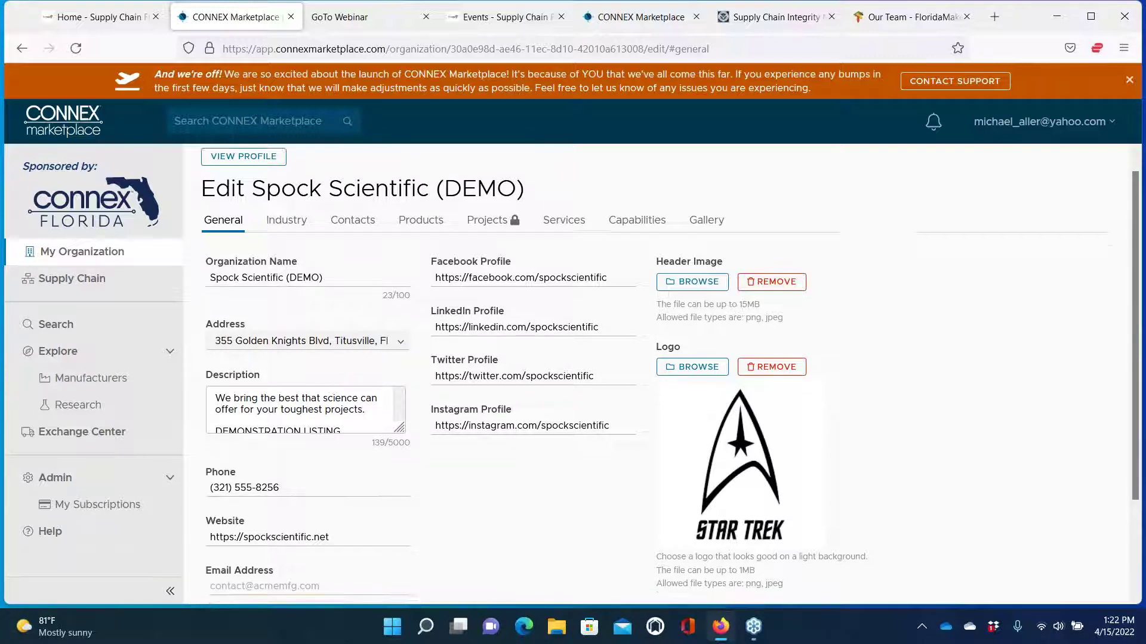
scroll(371, 400, "down", 3)
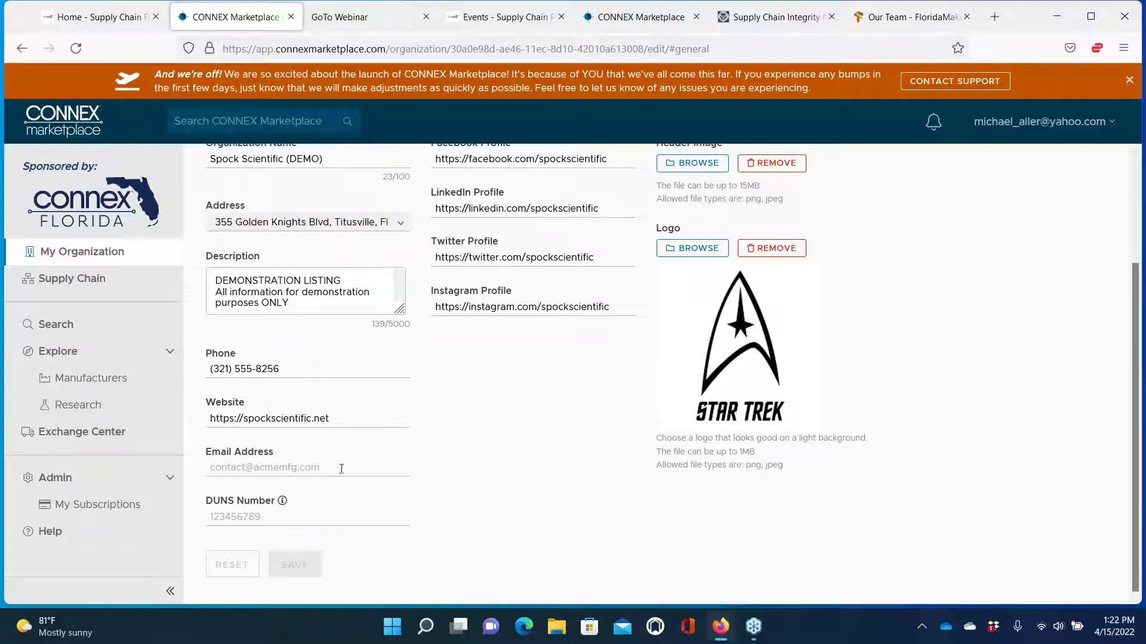
scroll(340, 471, "up", 3)
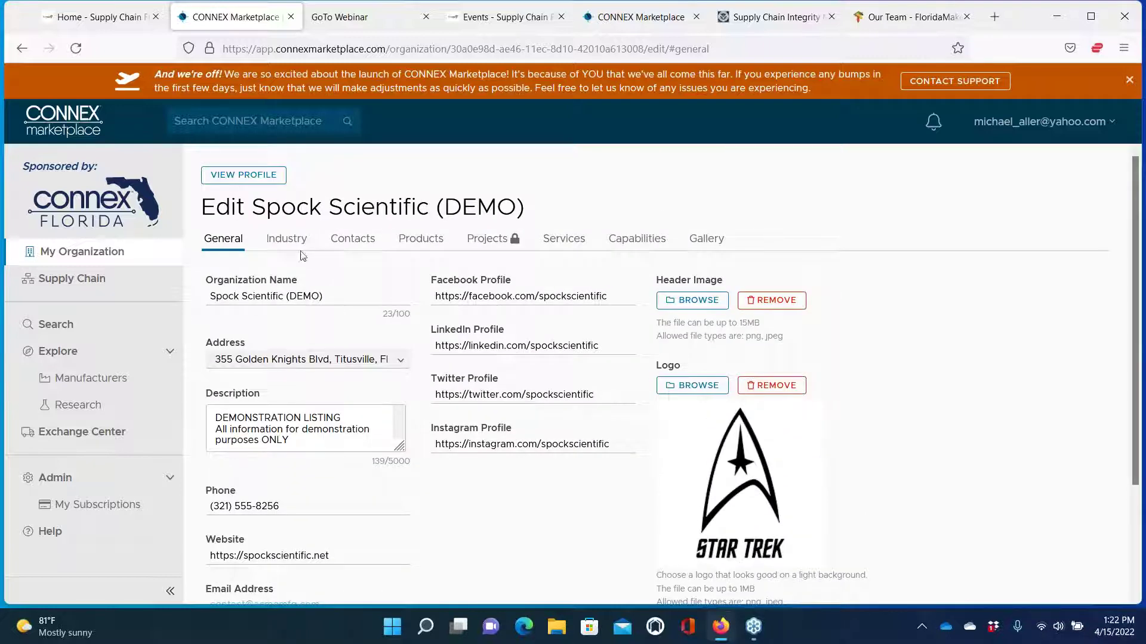
left_click(294, 250)
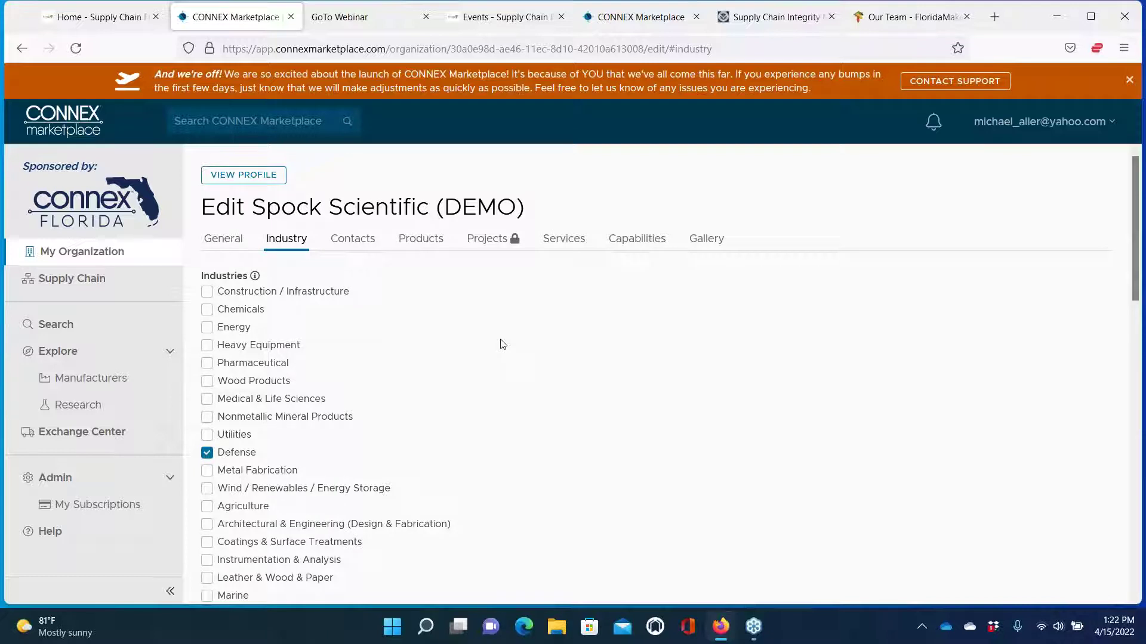
scroll(482, 374, "down", 5)
scroll(482, 373, "down", 6)
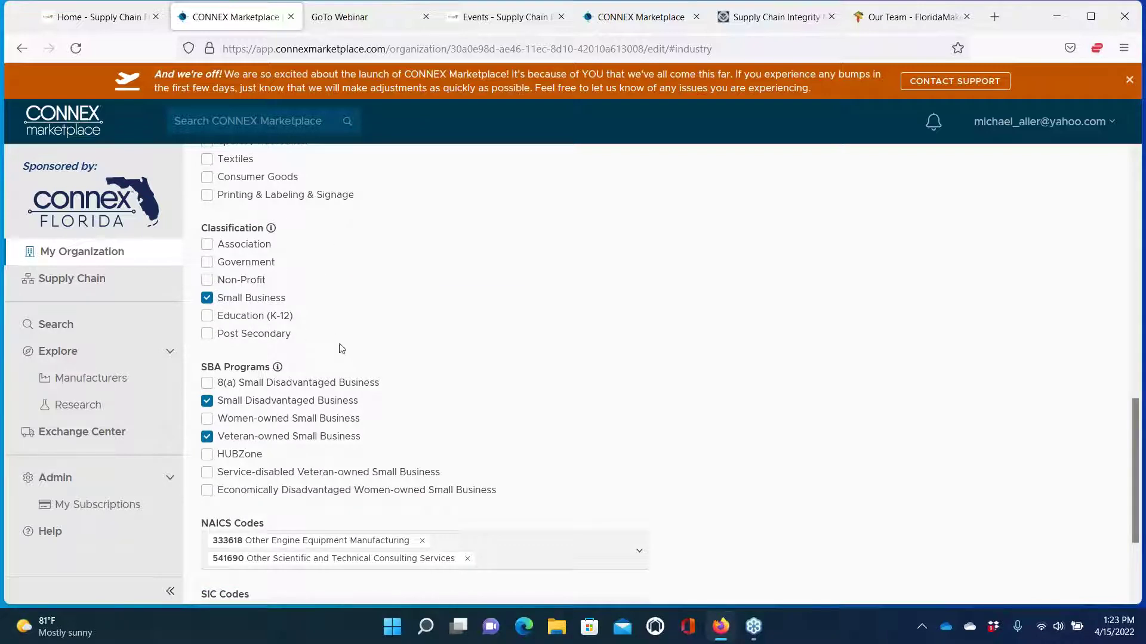
scroll(346, 386, "down", 1)
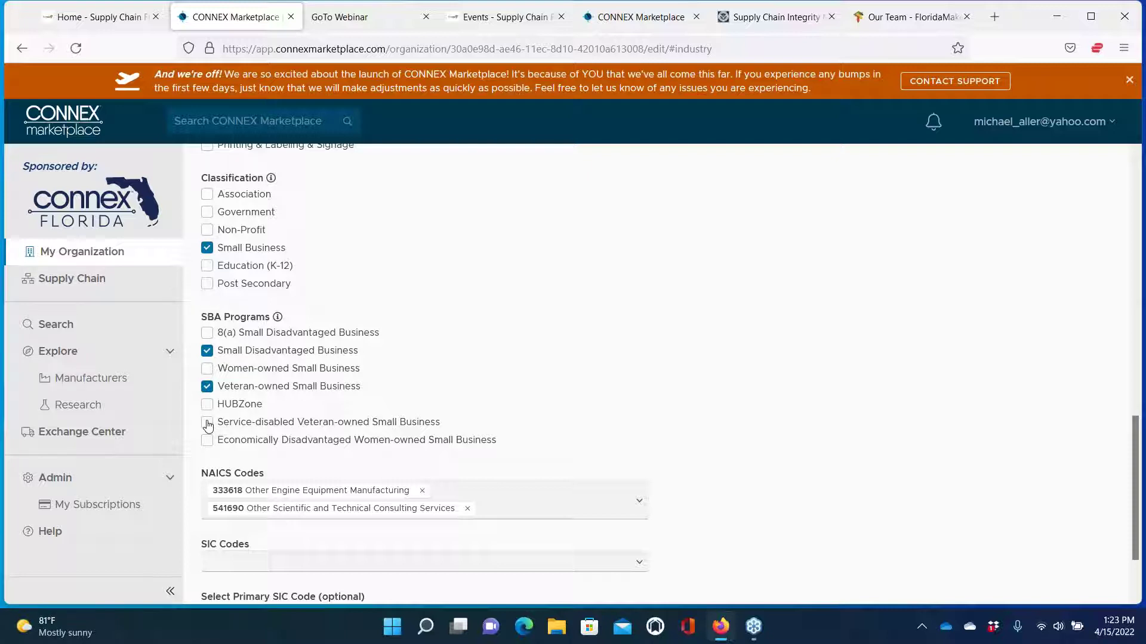
scroll(385, 435, "down", 3)
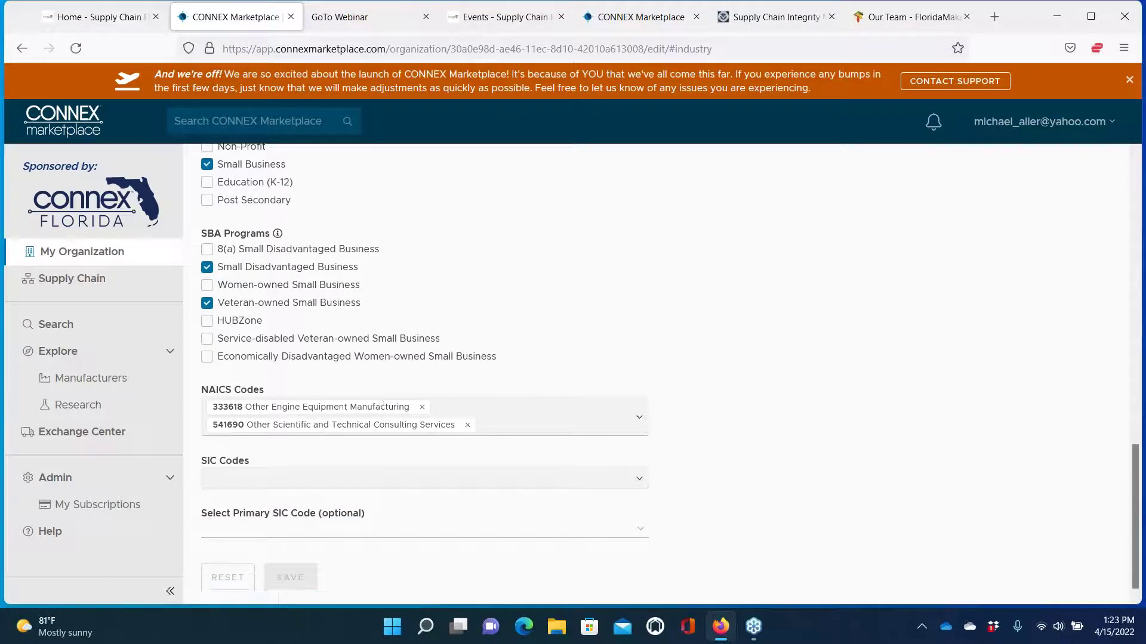
Begin a NAICS code search, then clear the mistyped '3217' entry and dismiss the suggestions
left_click(504, 429)
type("321")
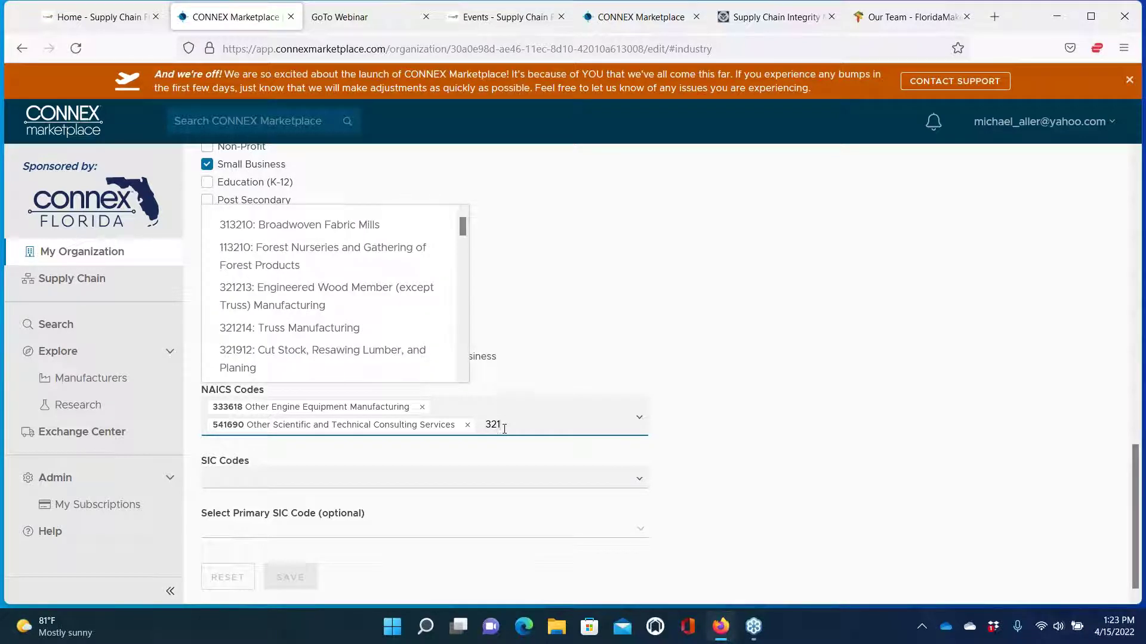
type("7")
key("BackSpace")
key("ctrl+a")
key("BackSpace")
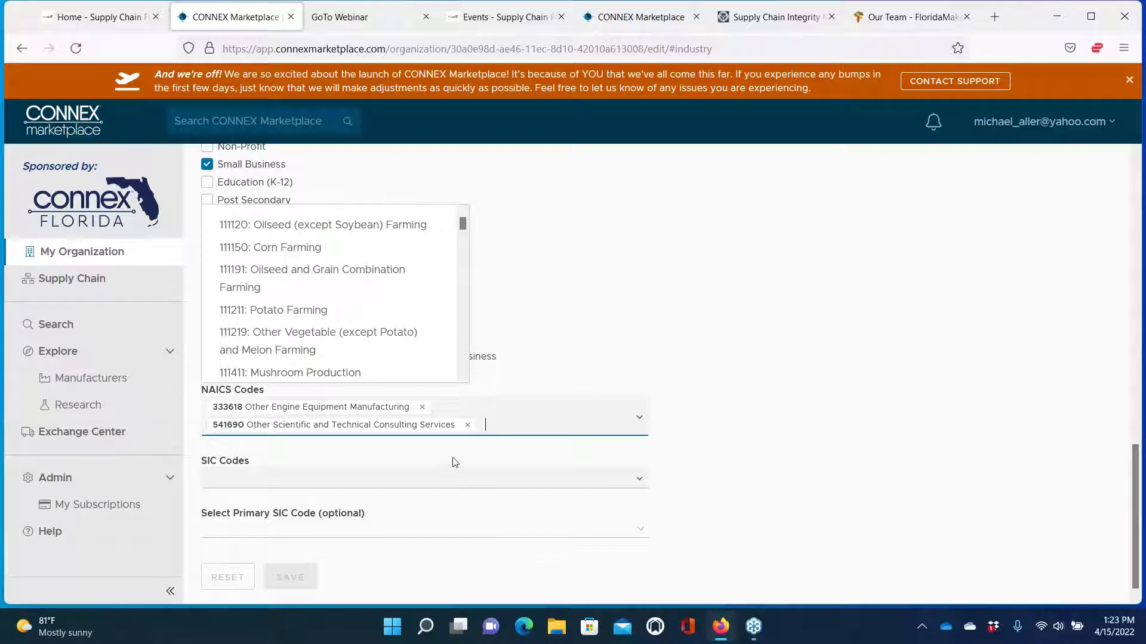
left_click(435, 481)
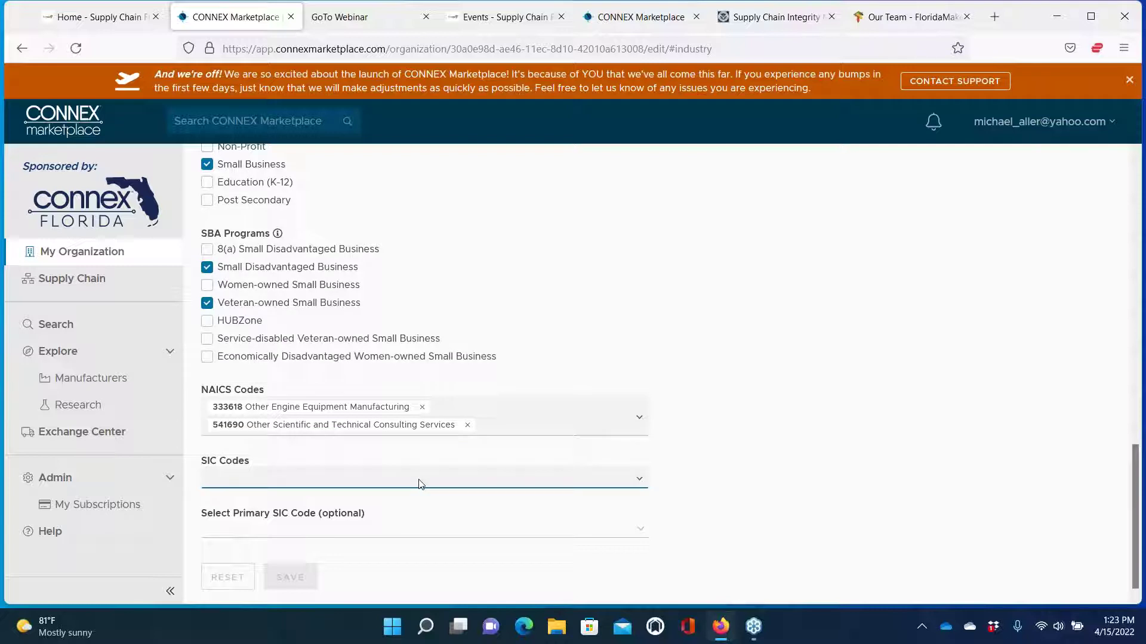
Add NAICS 333611 Turbine and Turbine Generator Set Units Manufacturing by searching '33611', and save
left_click(508, 426)
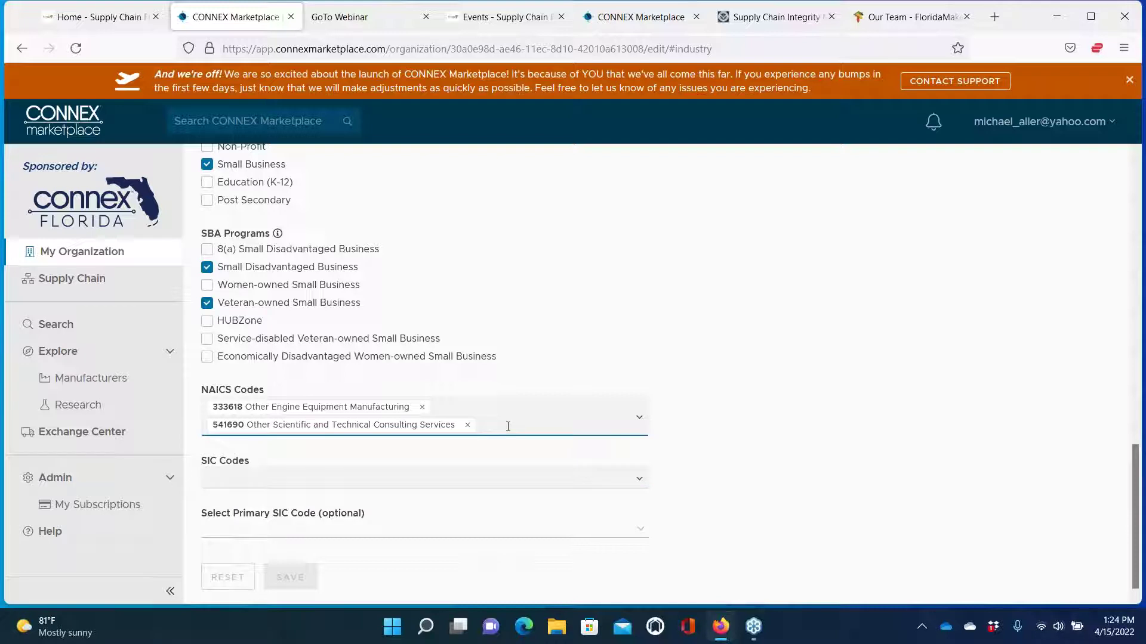
type("33611")
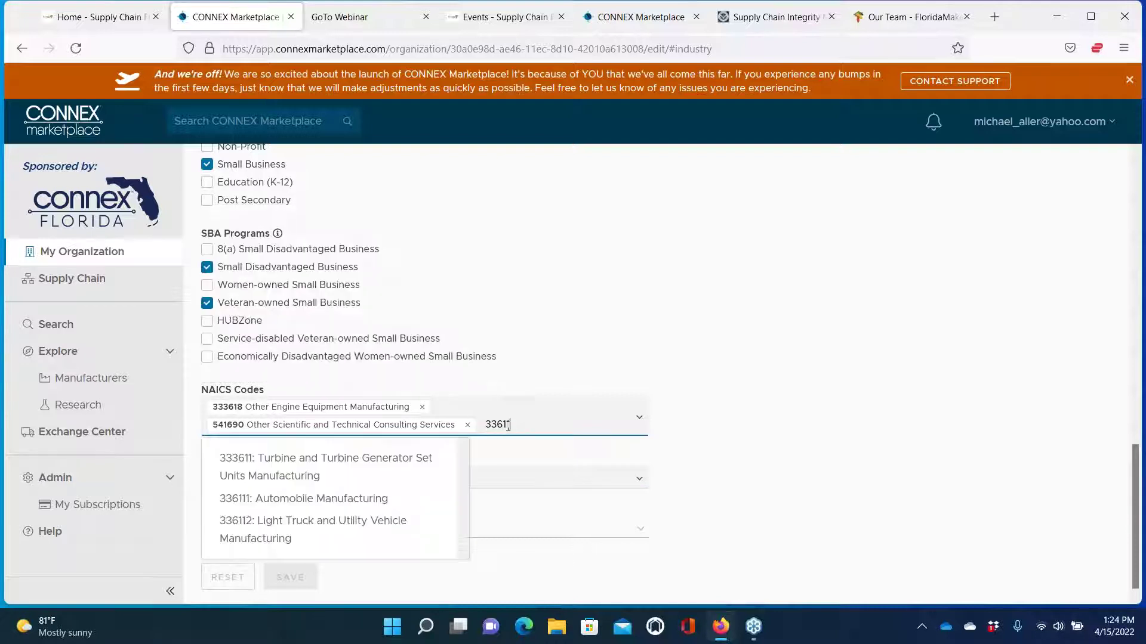
left_click(392, 466)
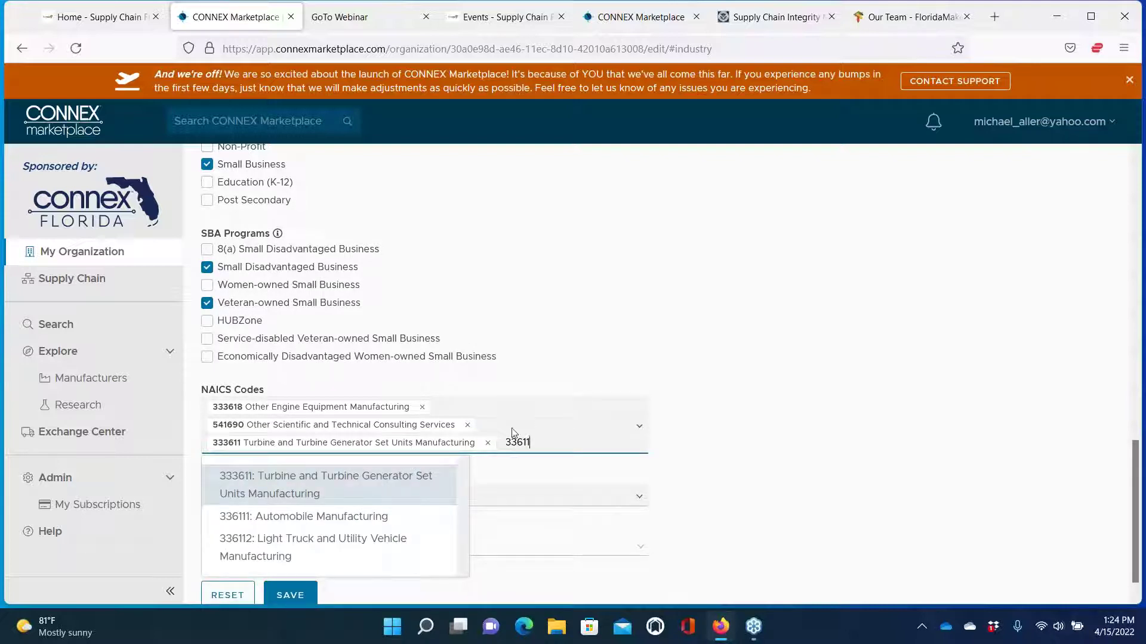
left_click(290, 595)
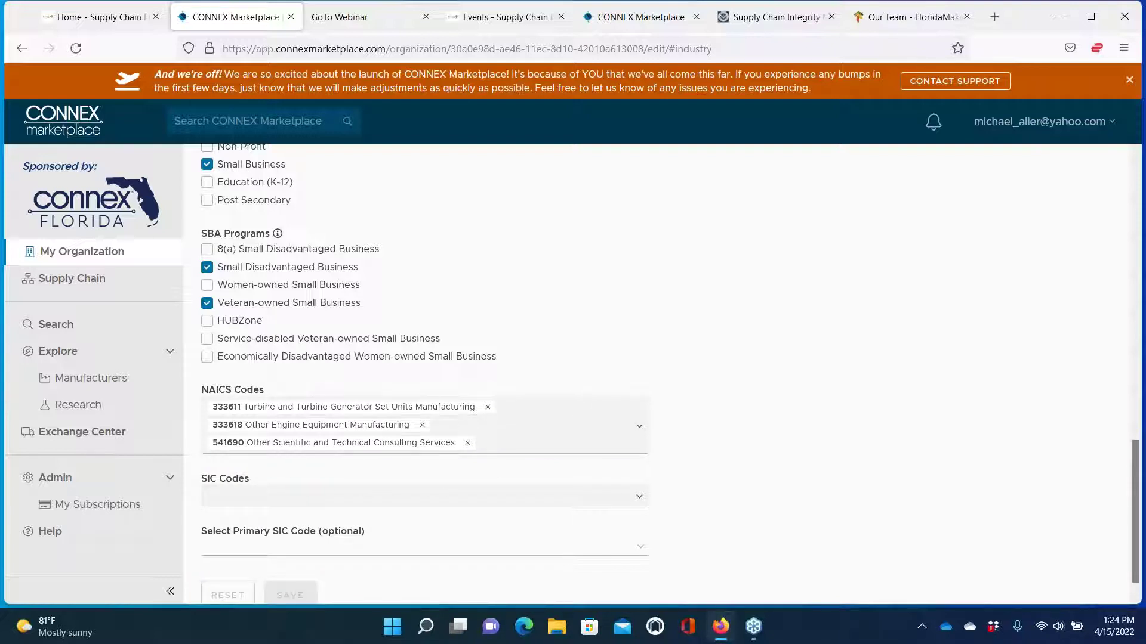
scroll(358, 460, "up", 8)
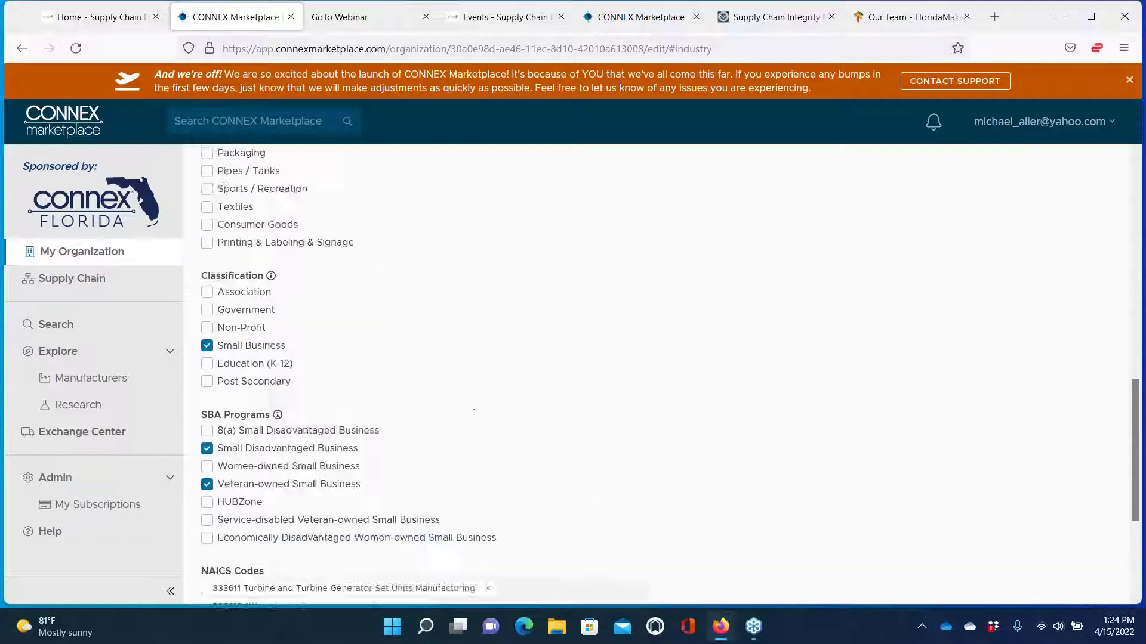
scroll(358, 257, "up", 4)
right_click(358, 256)
key("Escape")
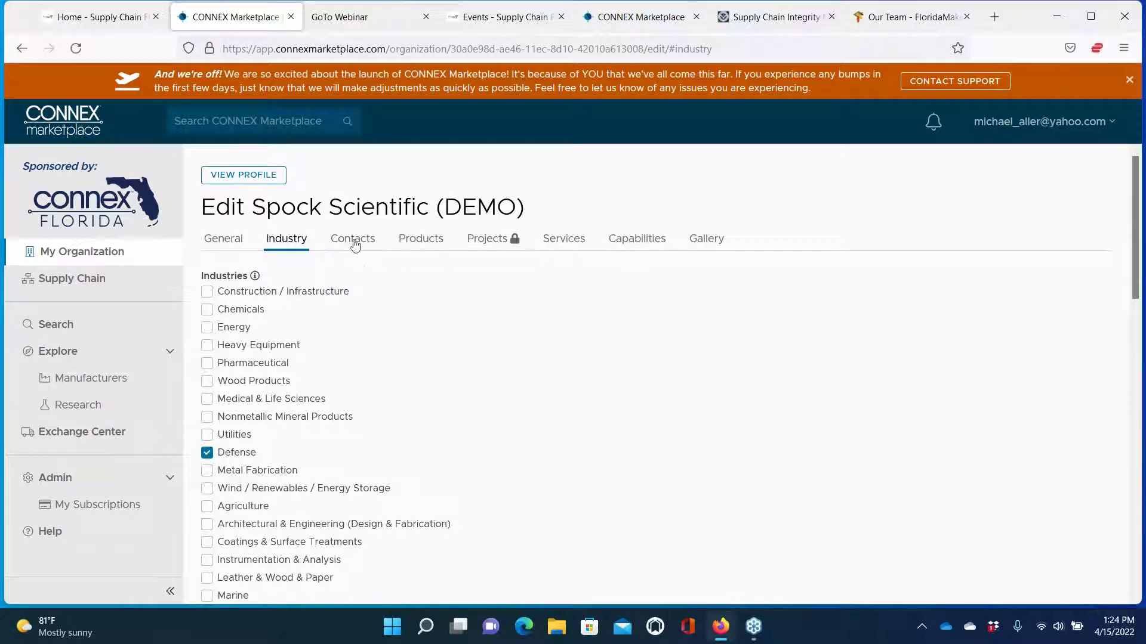
Open the President & CEO contact under Contacts and toggle its Hidden box on and back off
left_click(353, 242)
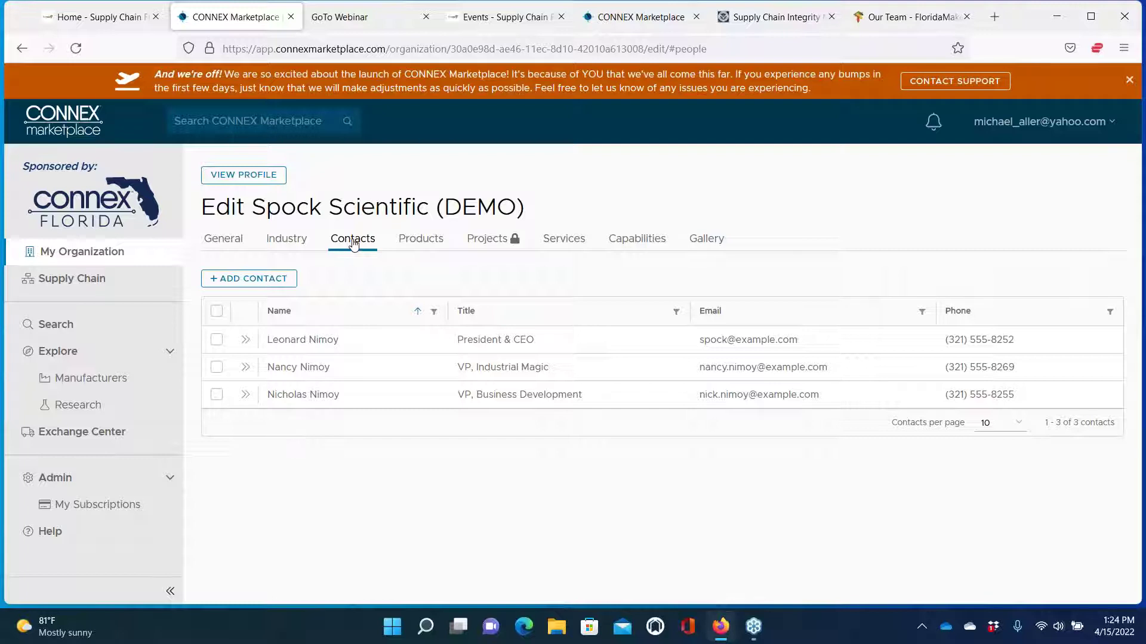
left_click(246, 341)
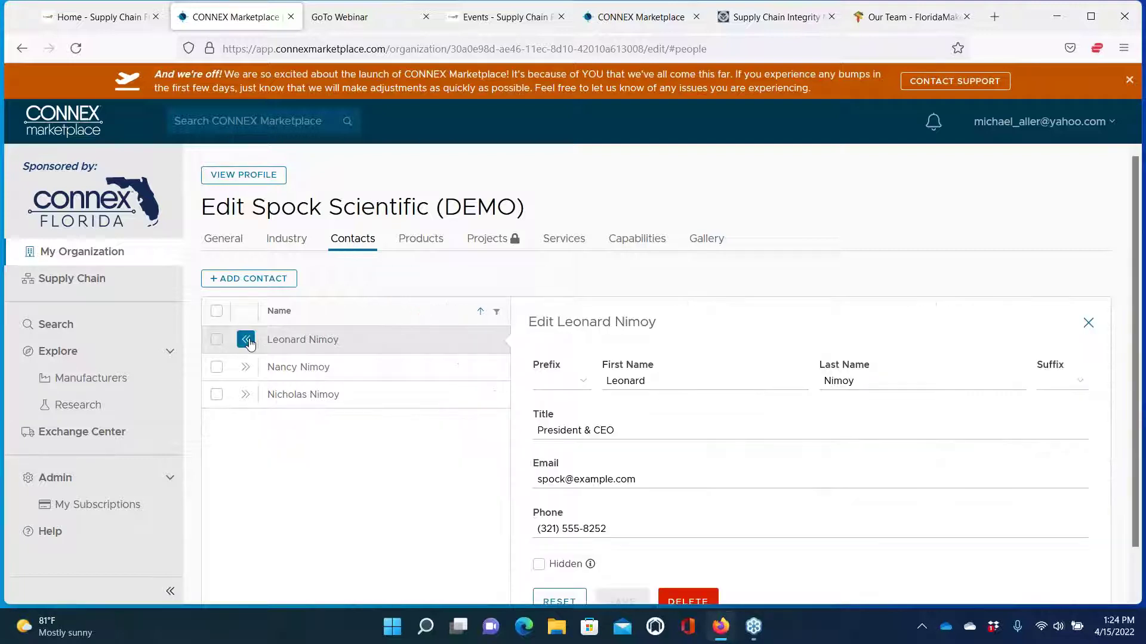
scroll(295, 289, "down", 1)
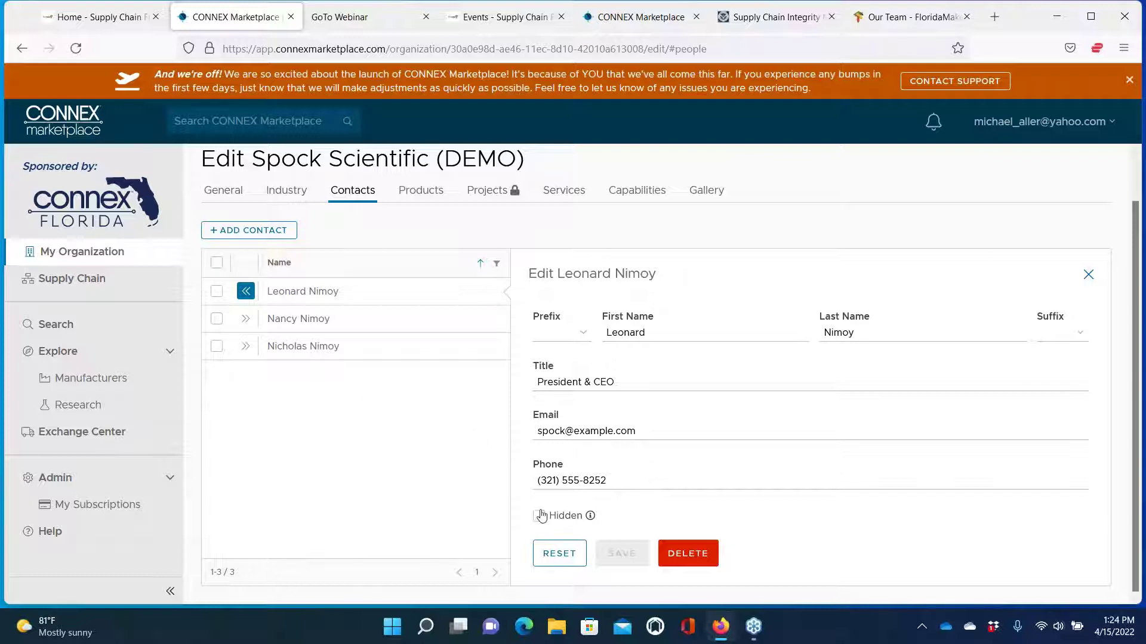
mouse_move(590, 518)
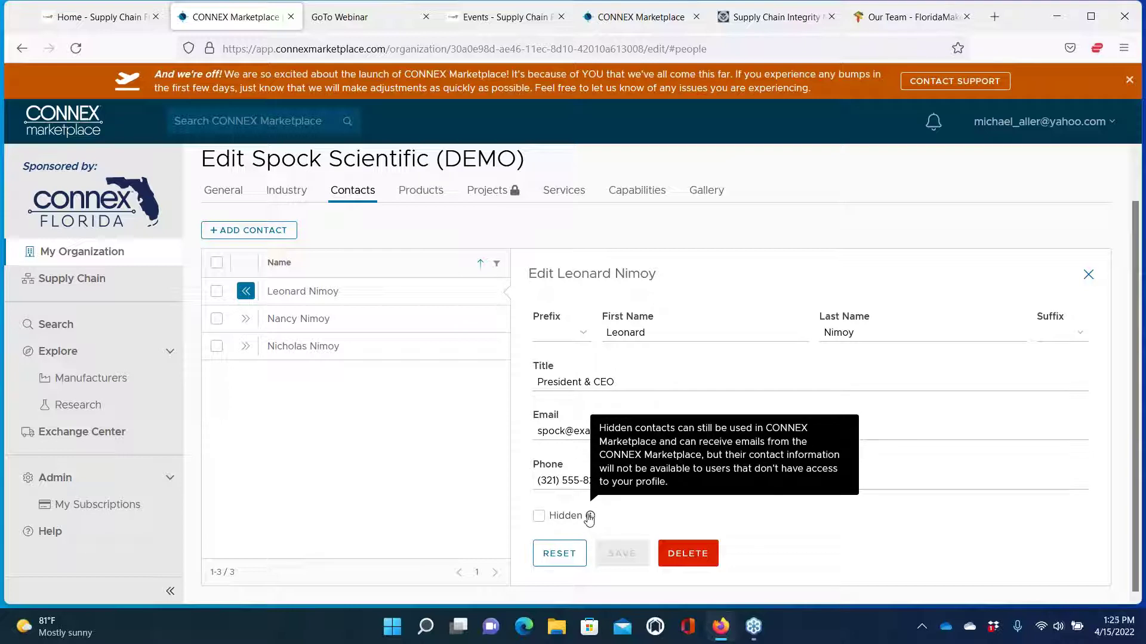
left_click(539, 516)
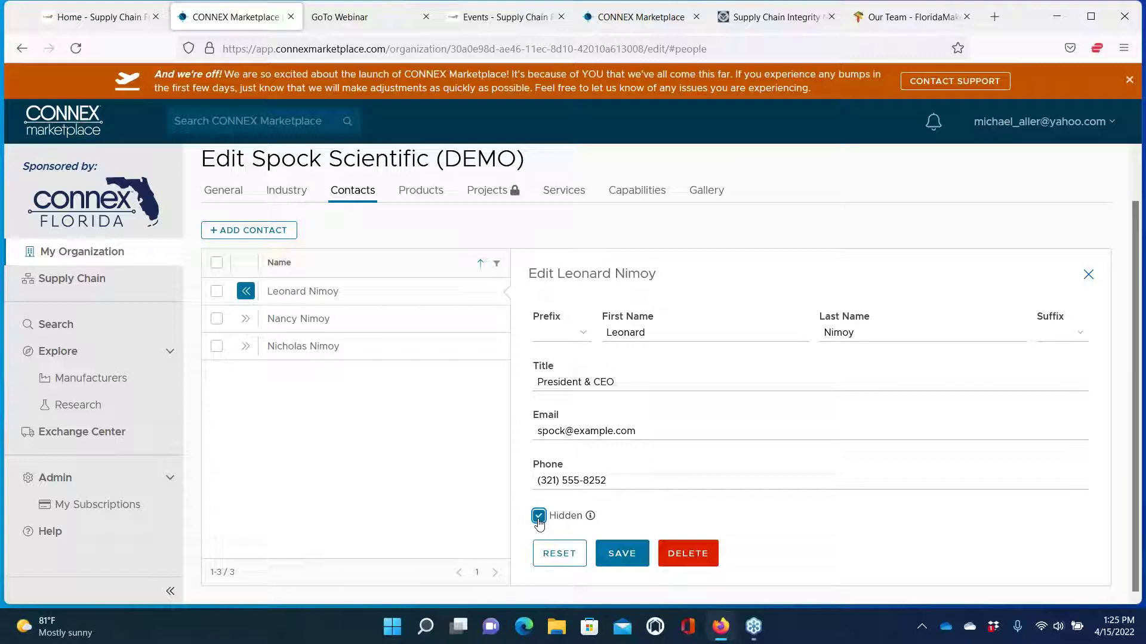
left_click(539, 518)
left_click(243, 230)
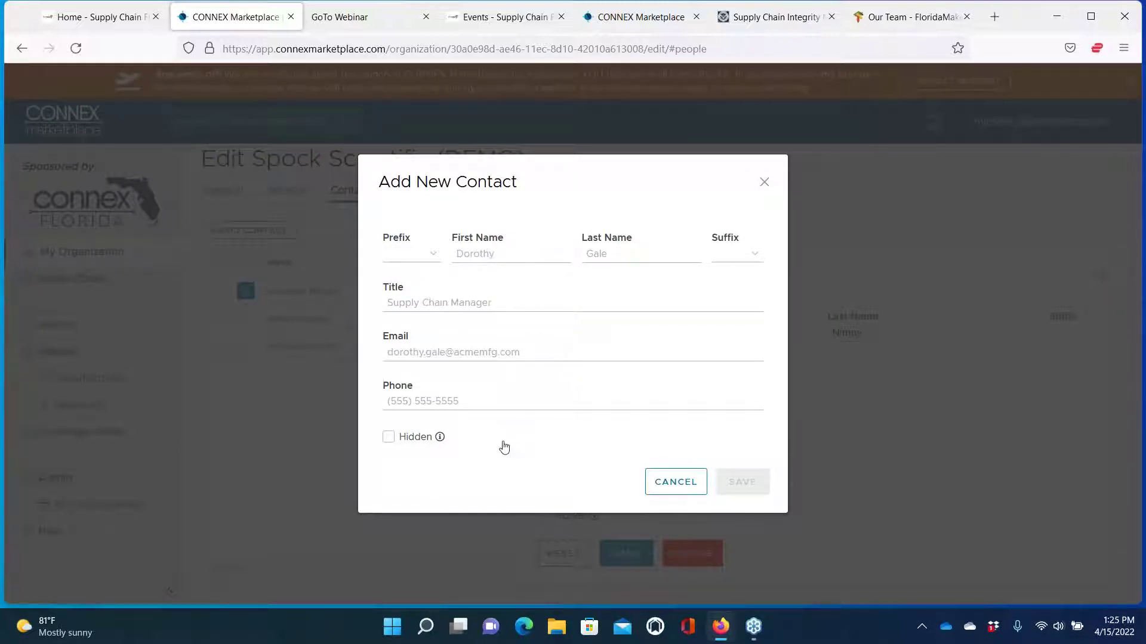
left_click(511, 254)
type("Tes")
key("Tab")
type("Test")
left_click(425, 352)
type("te")
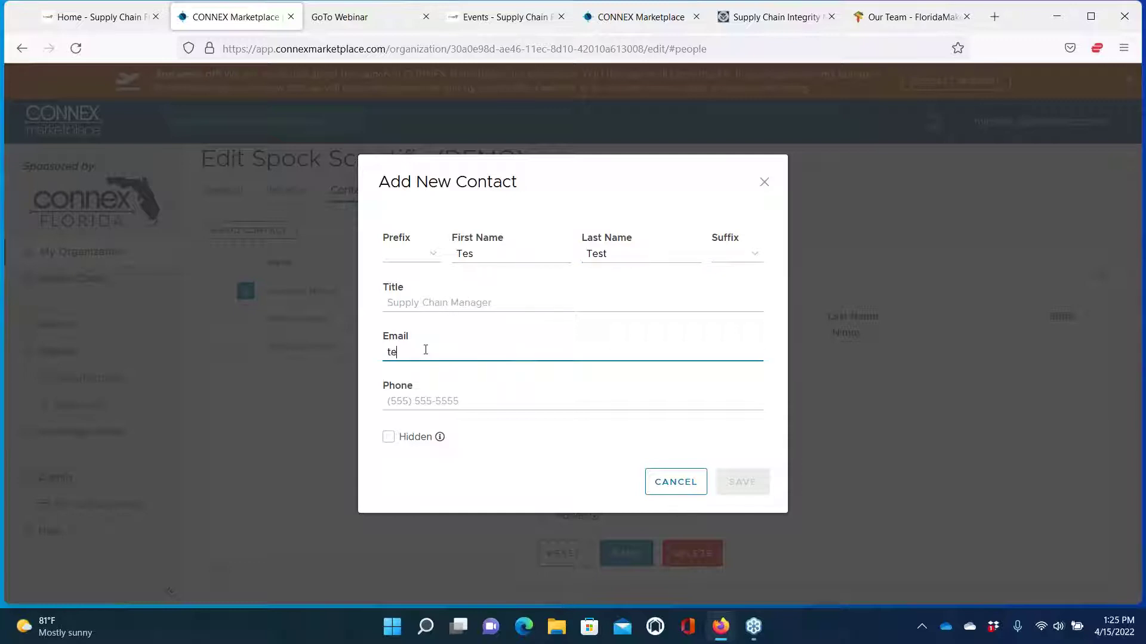
type("st@example.com")
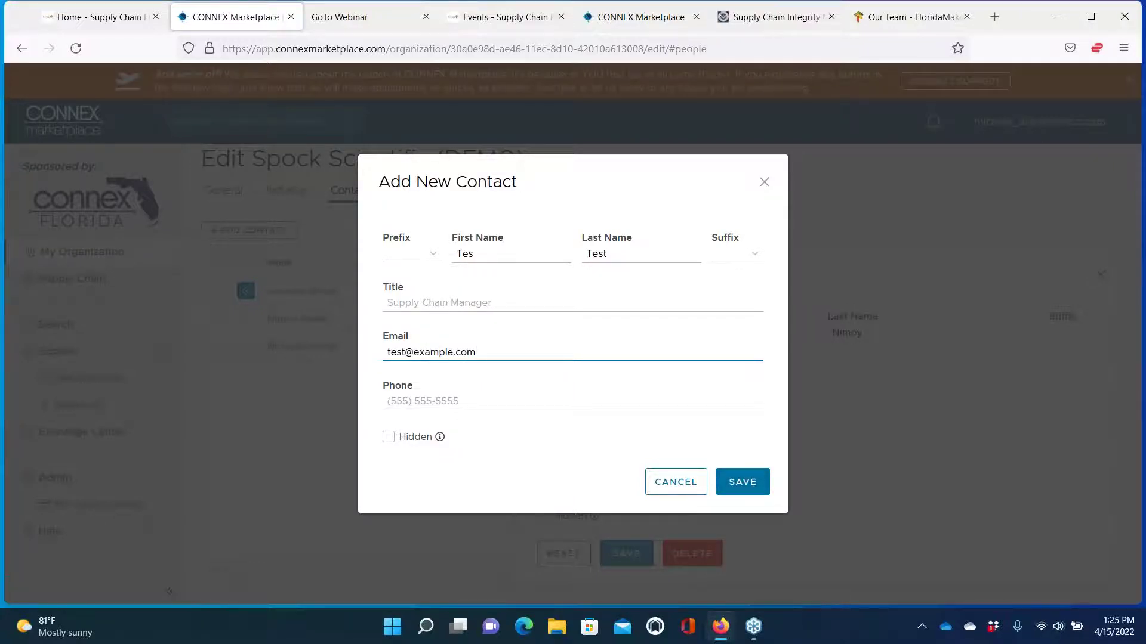
left_click(681, 485)
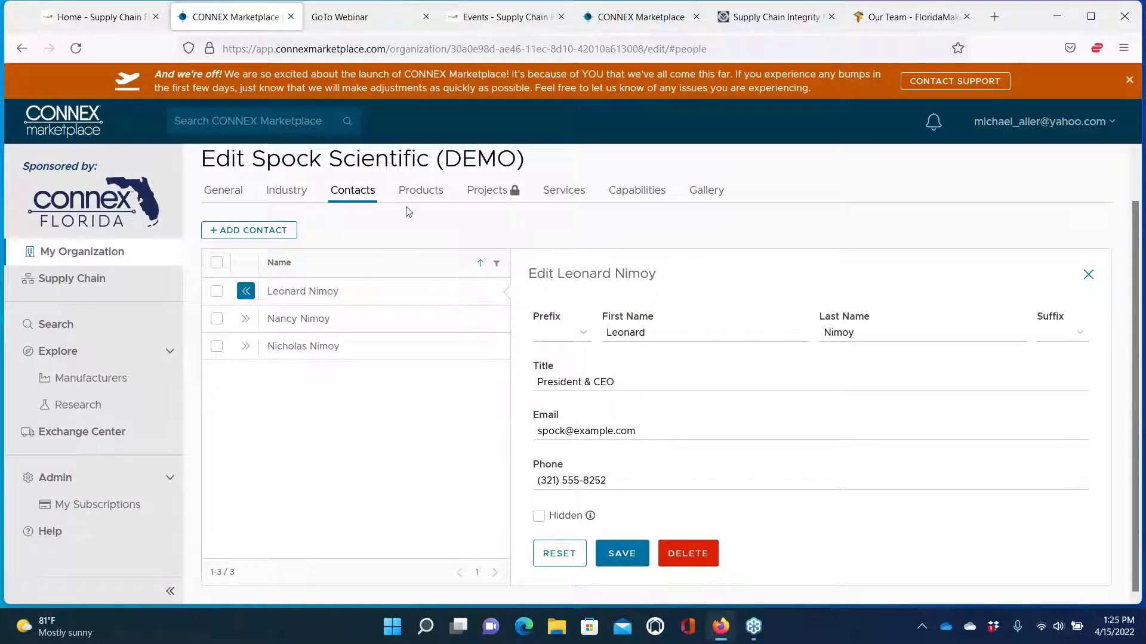
Switch to the Products section and look over its Engine components listing
left_click(430, 192)
scroll(389, 373, "down", 2)
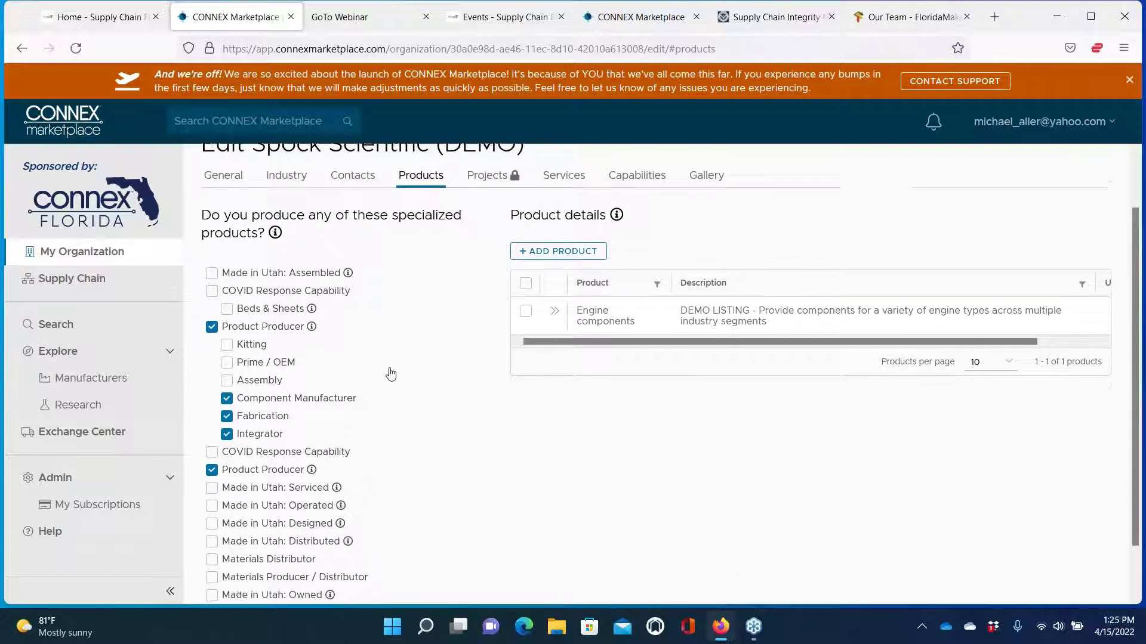
scroll(388, 376, "up", 1)
scroll(270, 528, "down", 2)
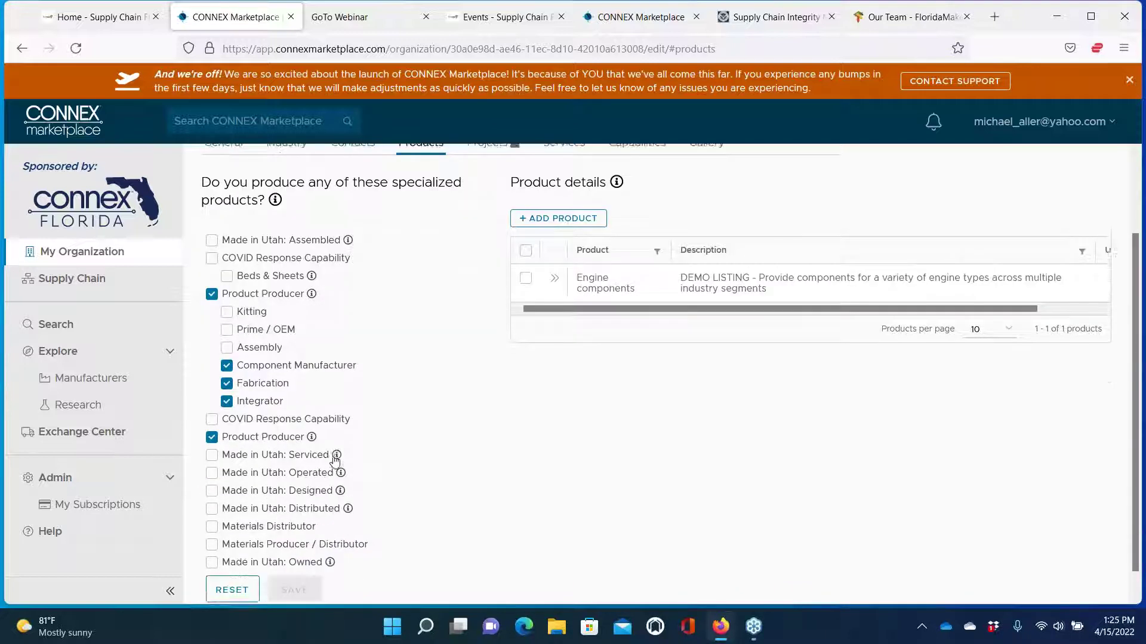
scroll(334, 456, "up", 3)
Open the Add Product form, try its Product Name and Description fields, then close it unsaved
left_click(570, 318)
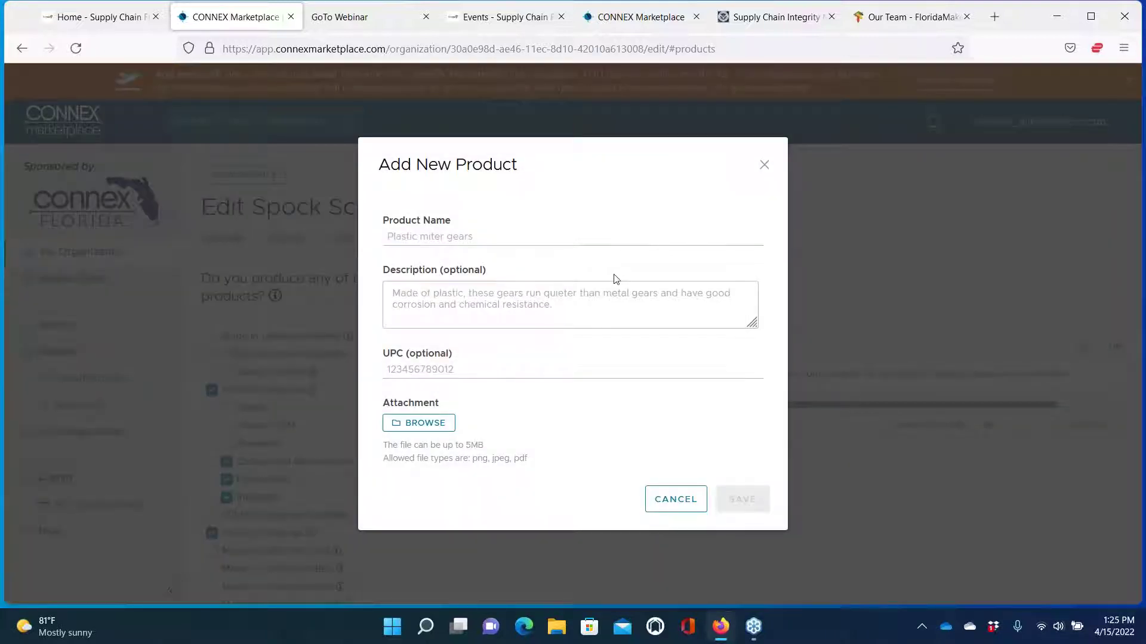
left_click(507, 240)
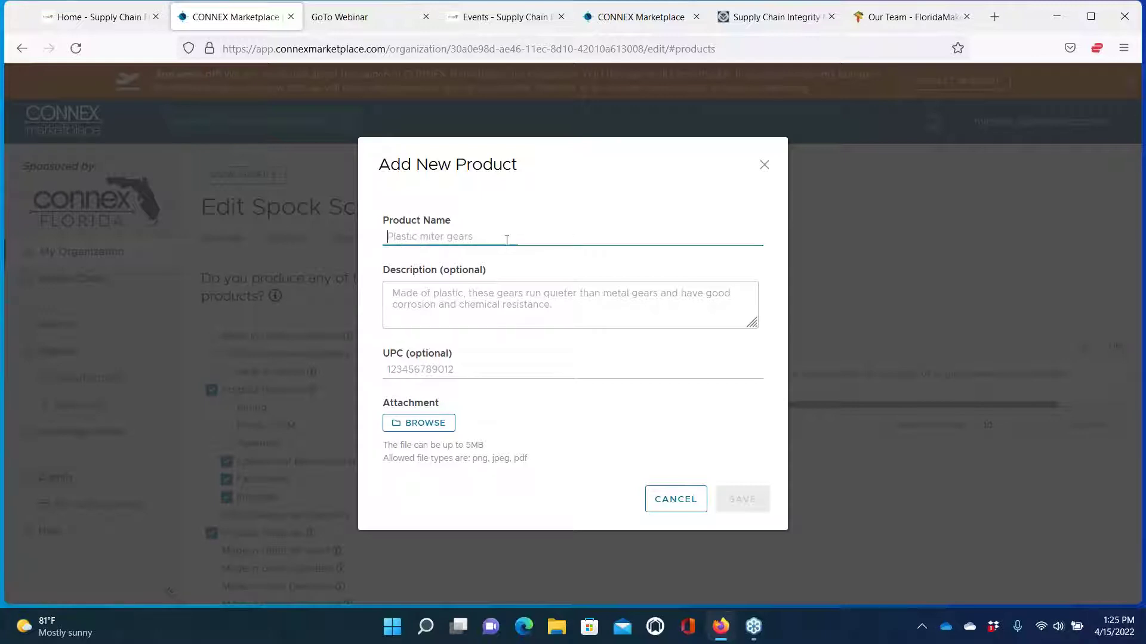
left_click(469, 291)
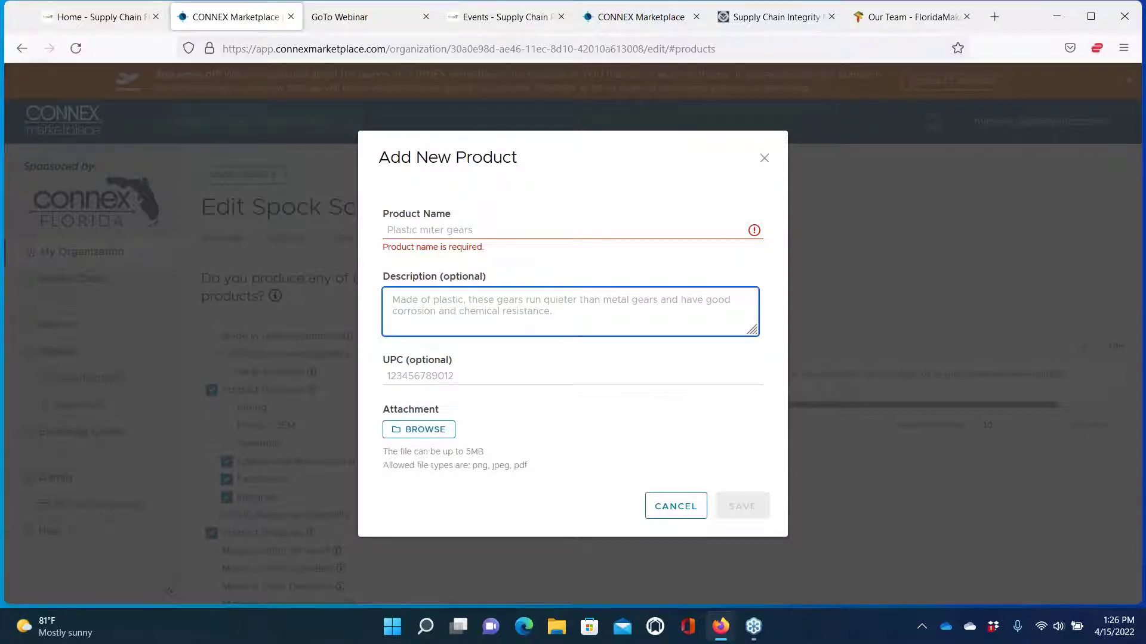
left_click(765, 161)
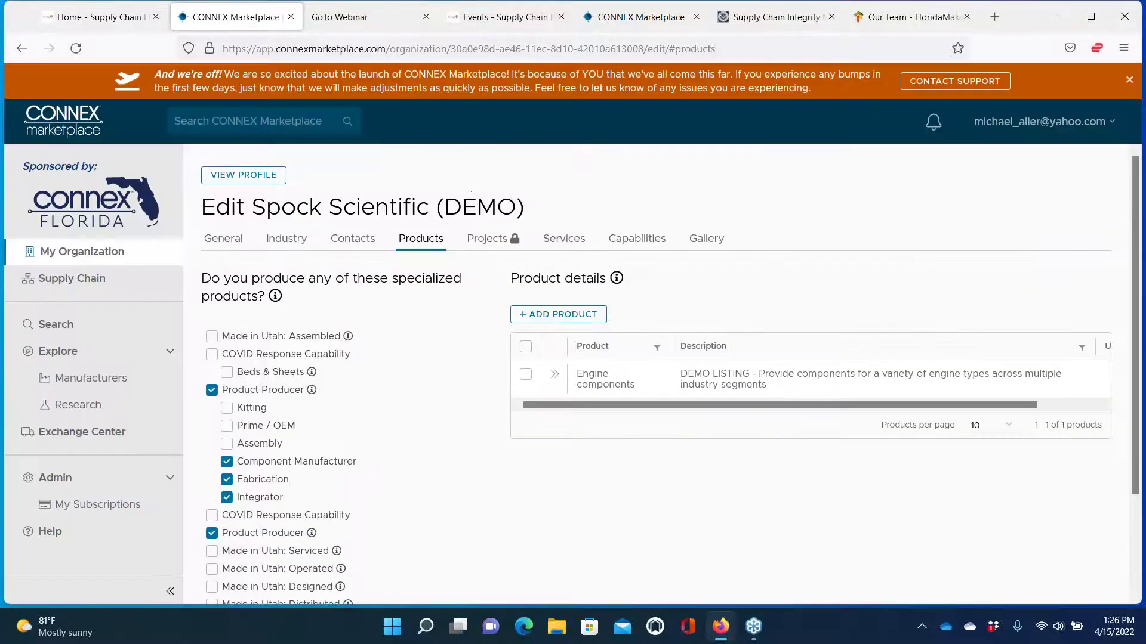
left_click(274, 176)
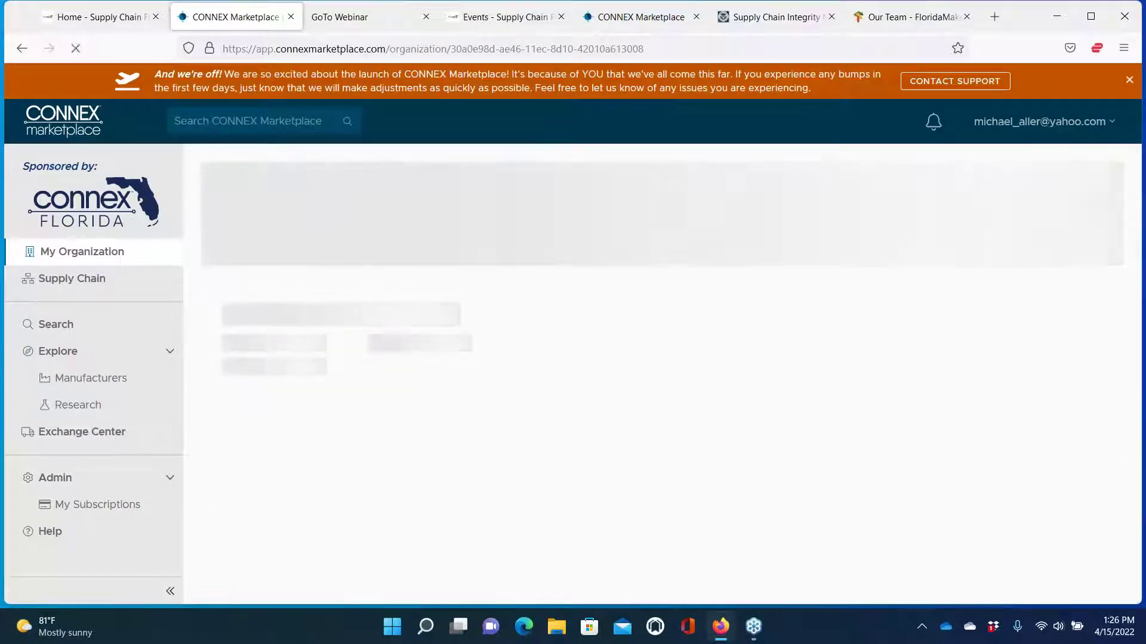
scroll(506, 406, "down", 5)
scroll(506, 406, "down", 1)
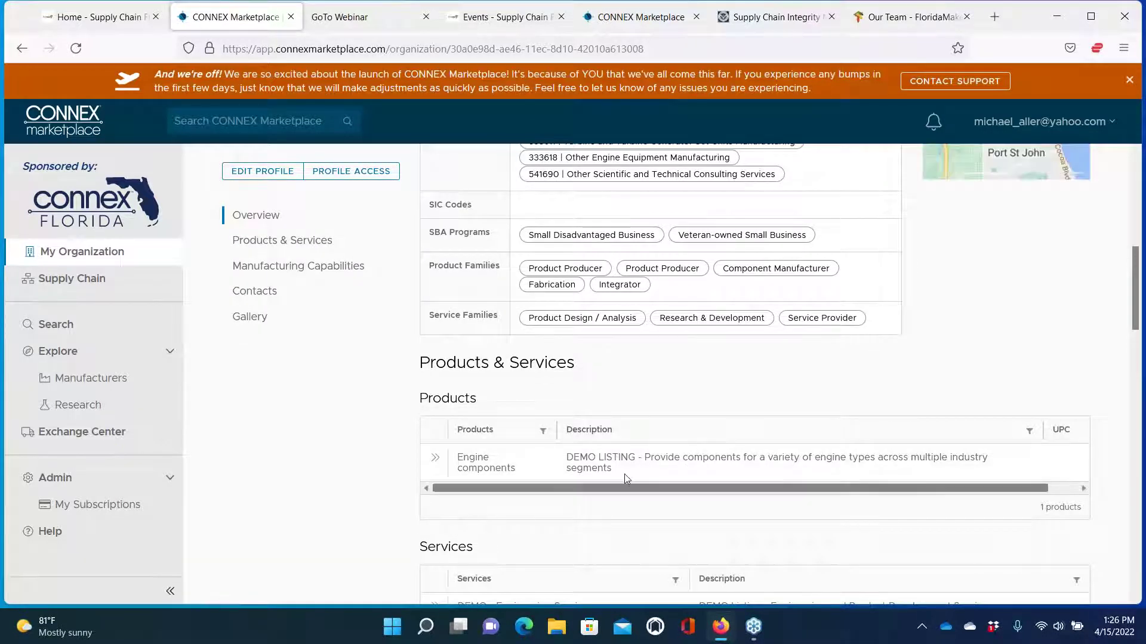
scroll(540, 406, "up", 2)
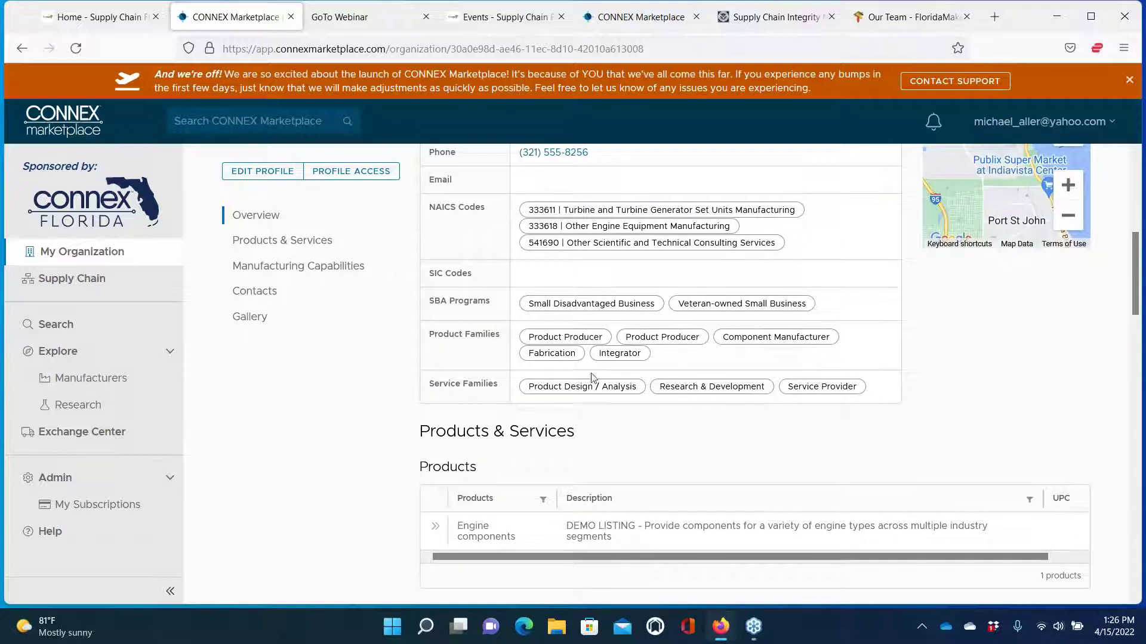
scroll(562, 476, "down", 3)
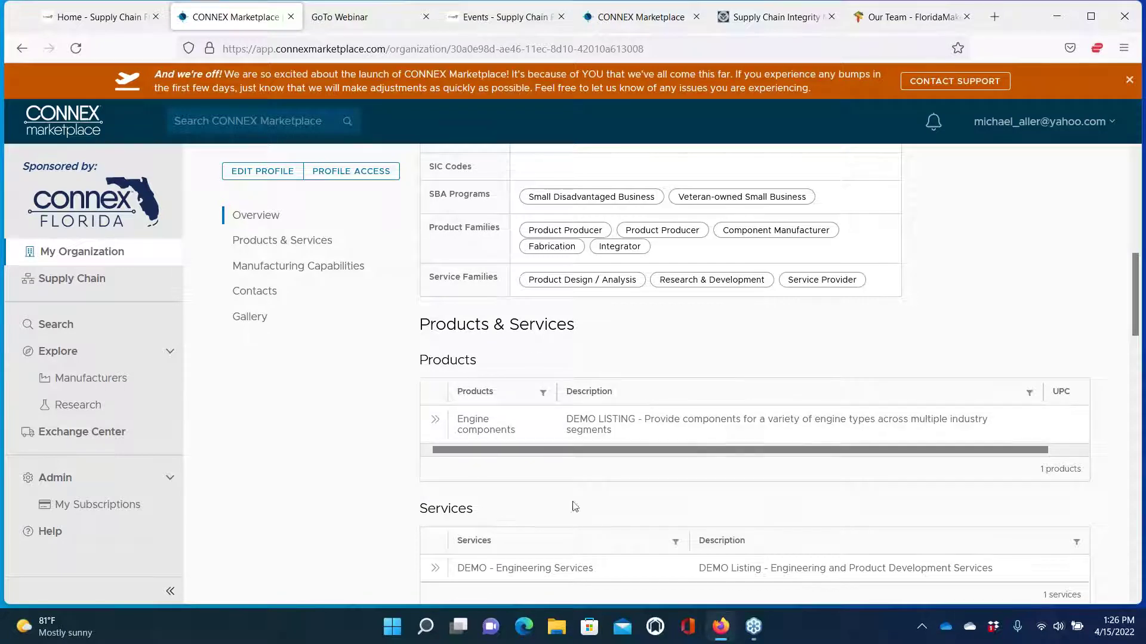
scroll(617, 493, "down", 1)
scroll(617, 493, "up", 1)
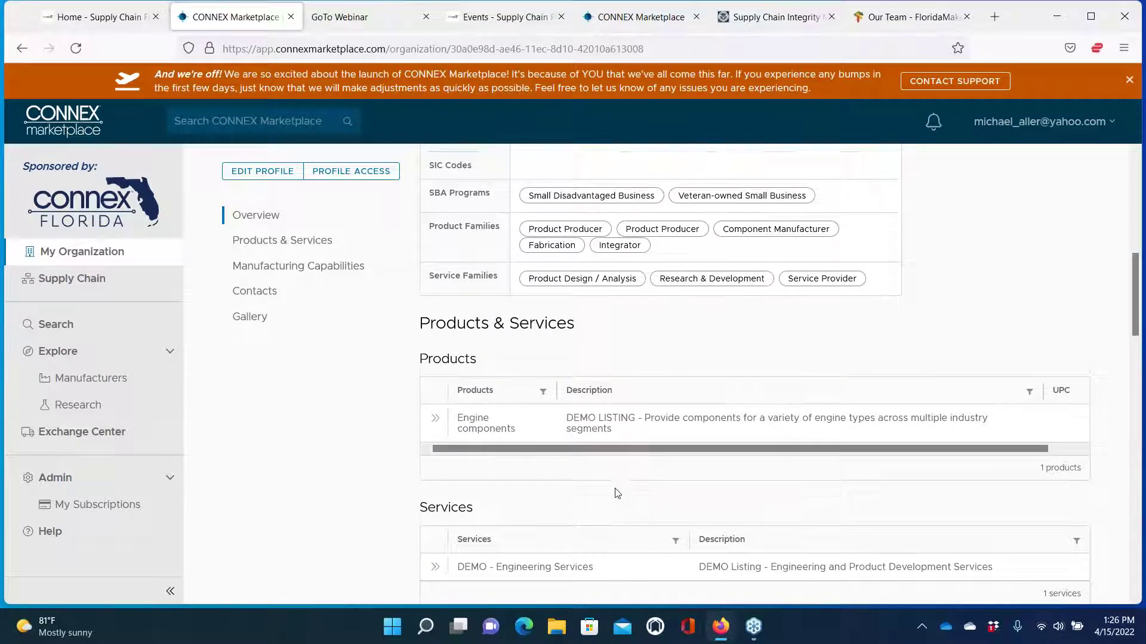
scroll(607, 444, "up", 7)
scroll(607, 444, "down", 7)
left_click(435, 399)
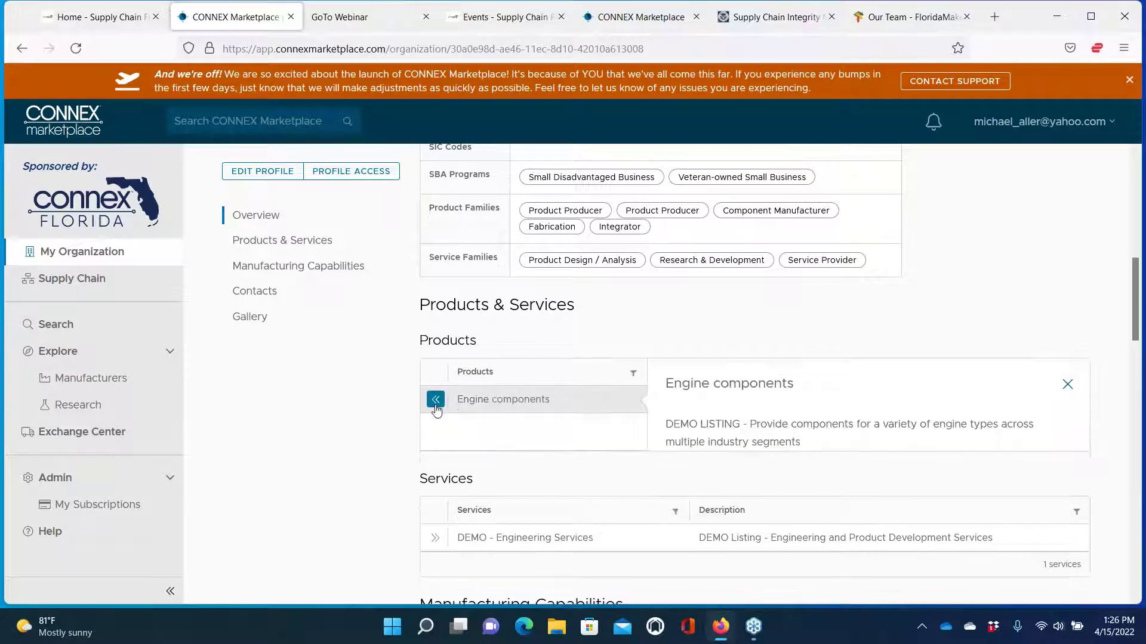
scroll(799, 388, "down", 2)
scroll(797, 388, "up", 2)
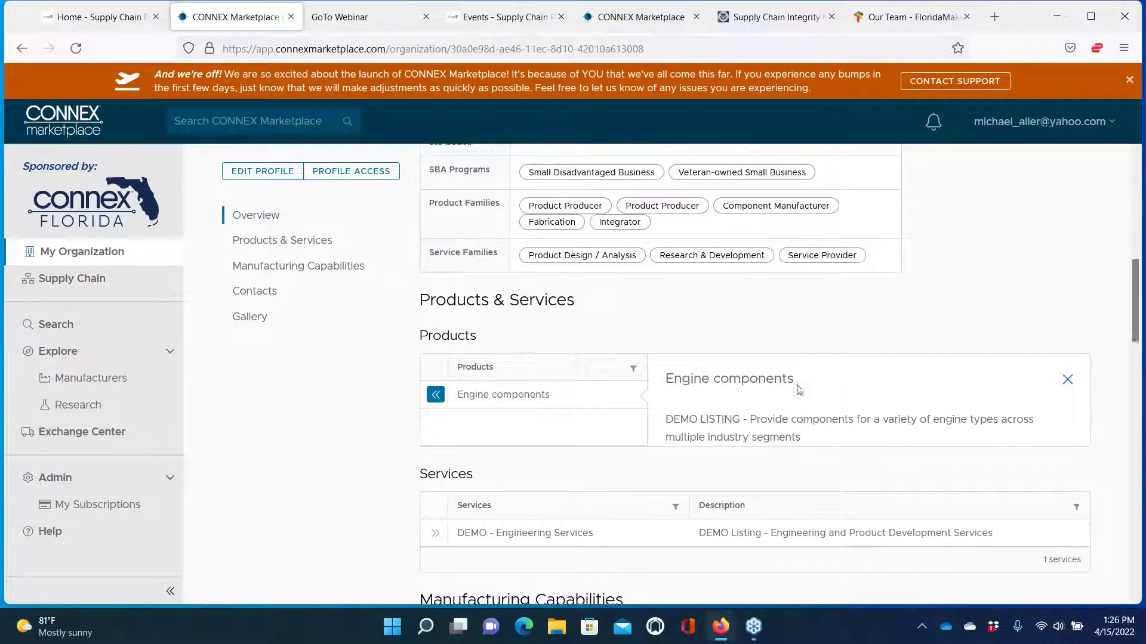
left_click(435, 396)
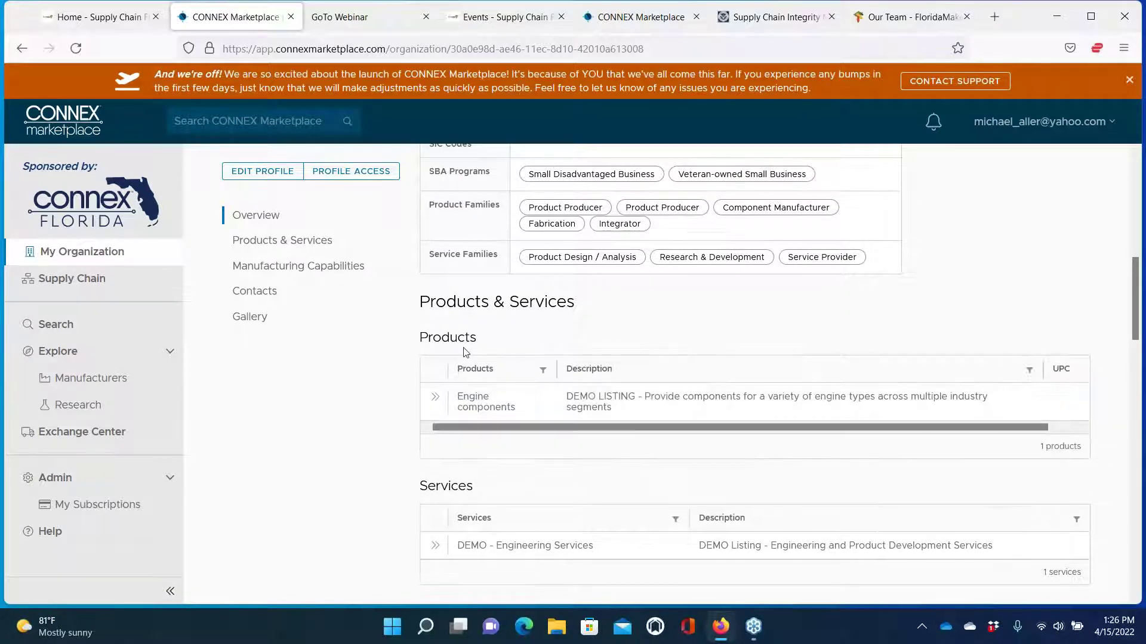
scroll(466, 352, "up", 2)
scroll(662, 370, "up", 6)
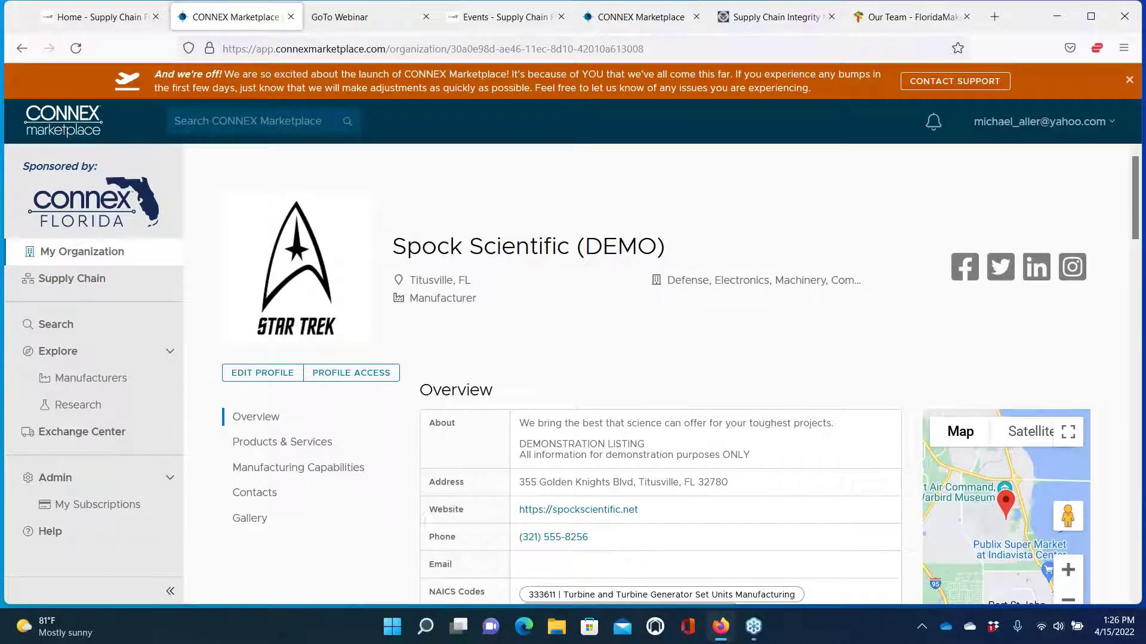
Reopen the profile editor, open and close Add Service under Services, then go to Capabilities
left_click(264, 373)
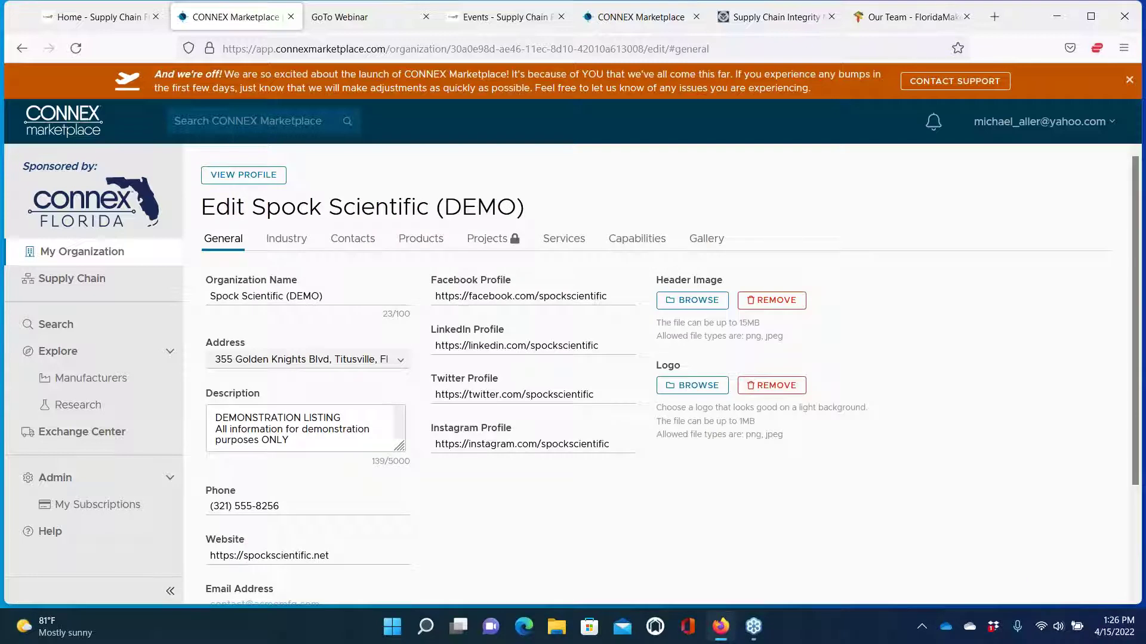
left_click(565, 241)
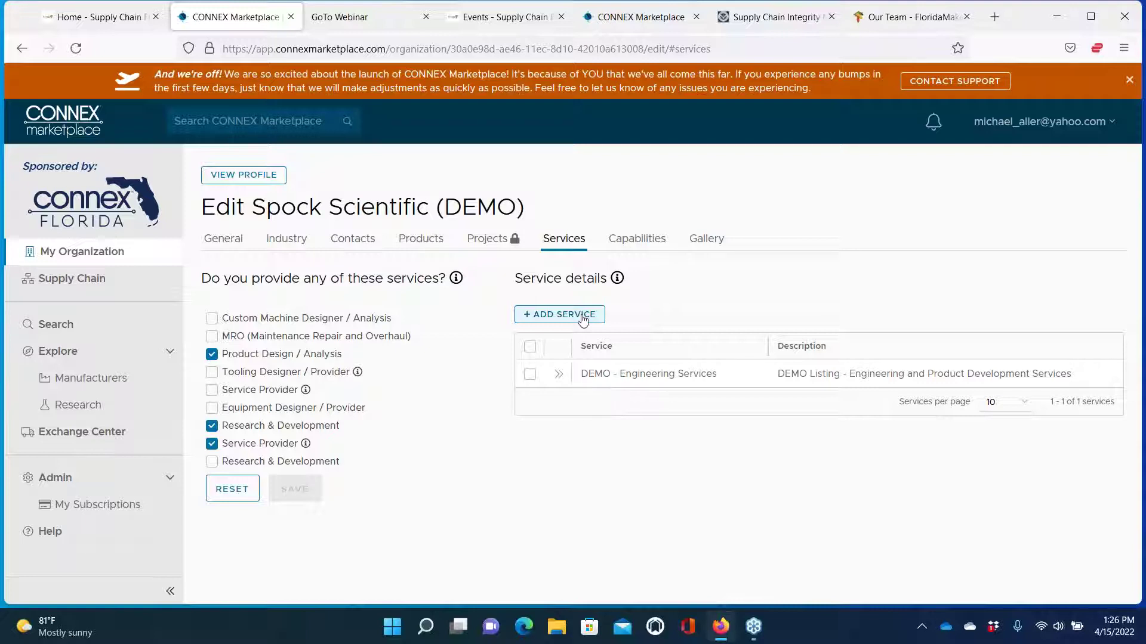
left_click(583, 321)
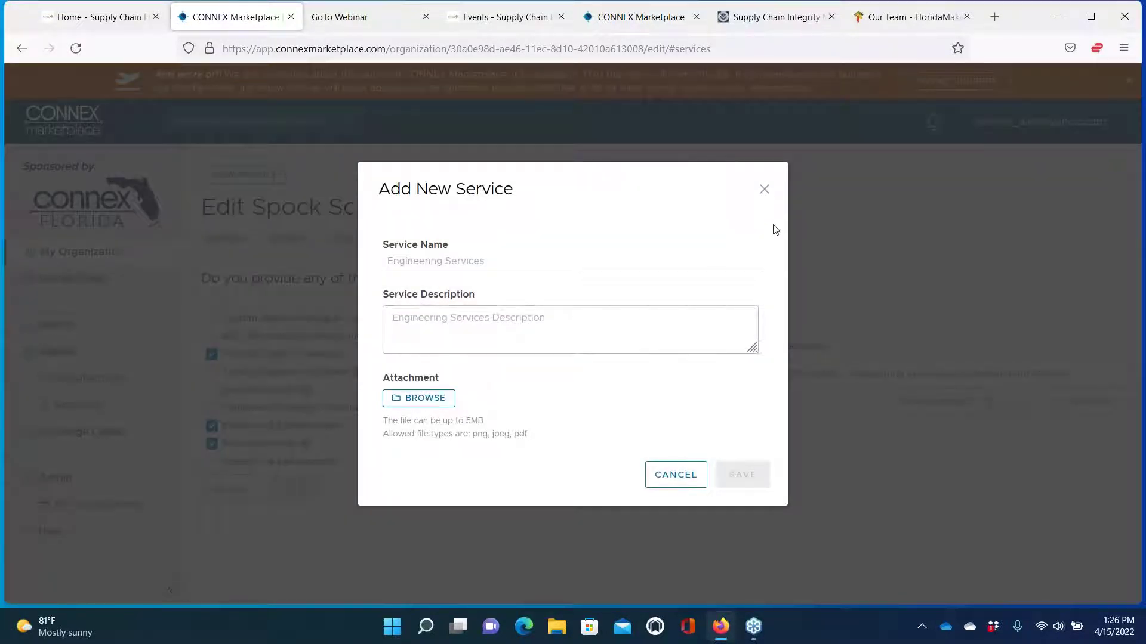
left_click(765, 189)
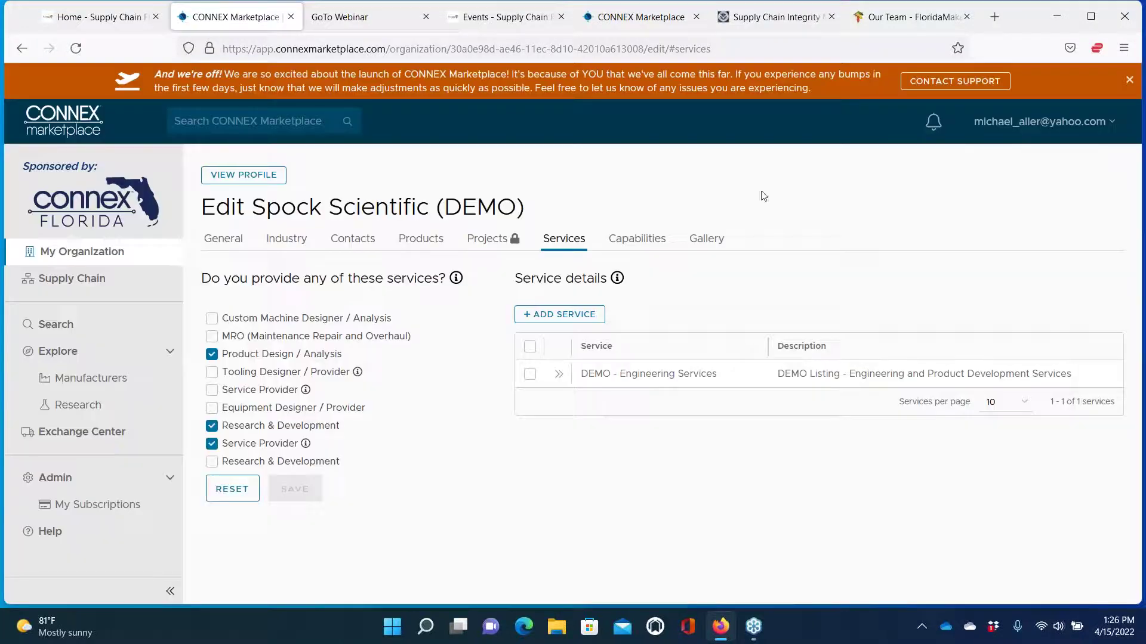
left_click(630, 240)
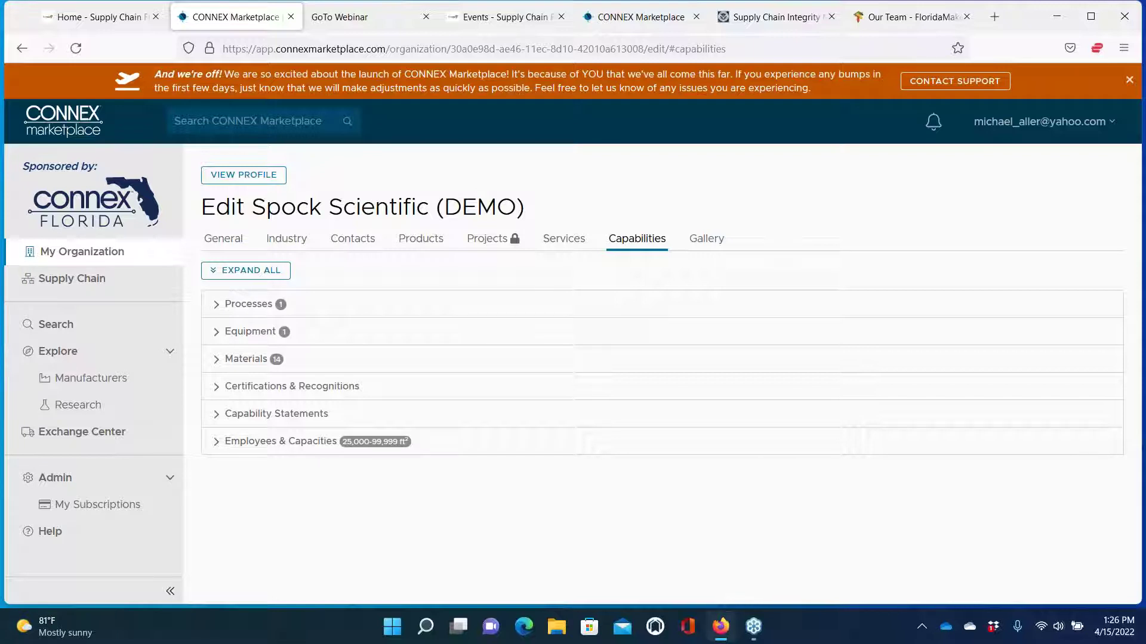
Search 'weld' and add Joining > Welding > Resistance > Spot welding as a process, then save
left_click(219, 310)
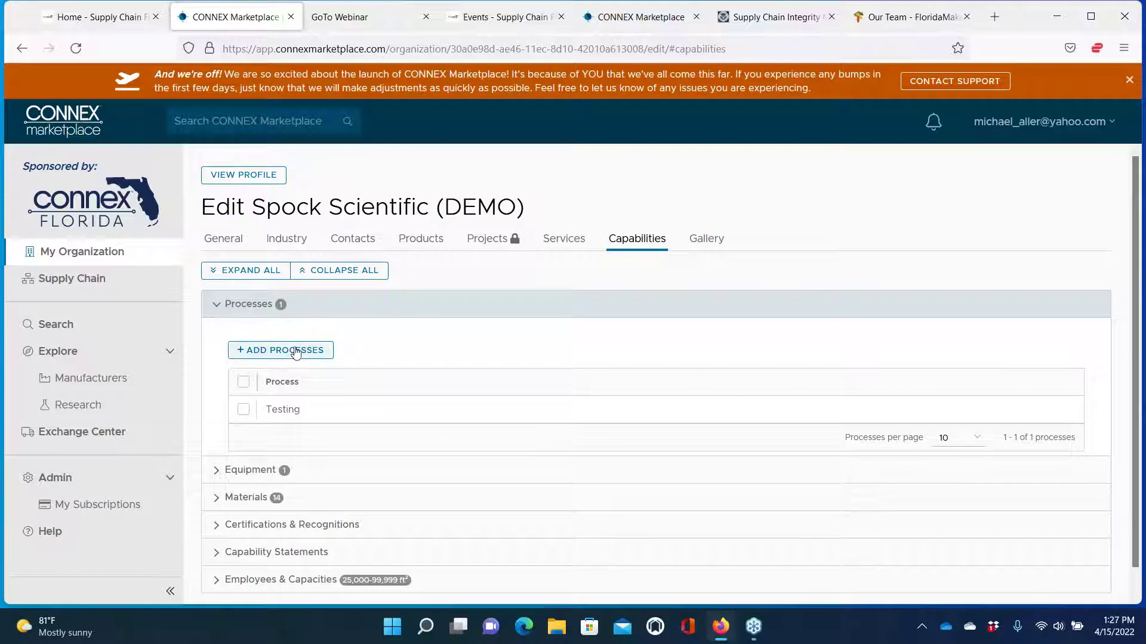
left_click(291, 352)
left_click(397, 347)
type("welding")
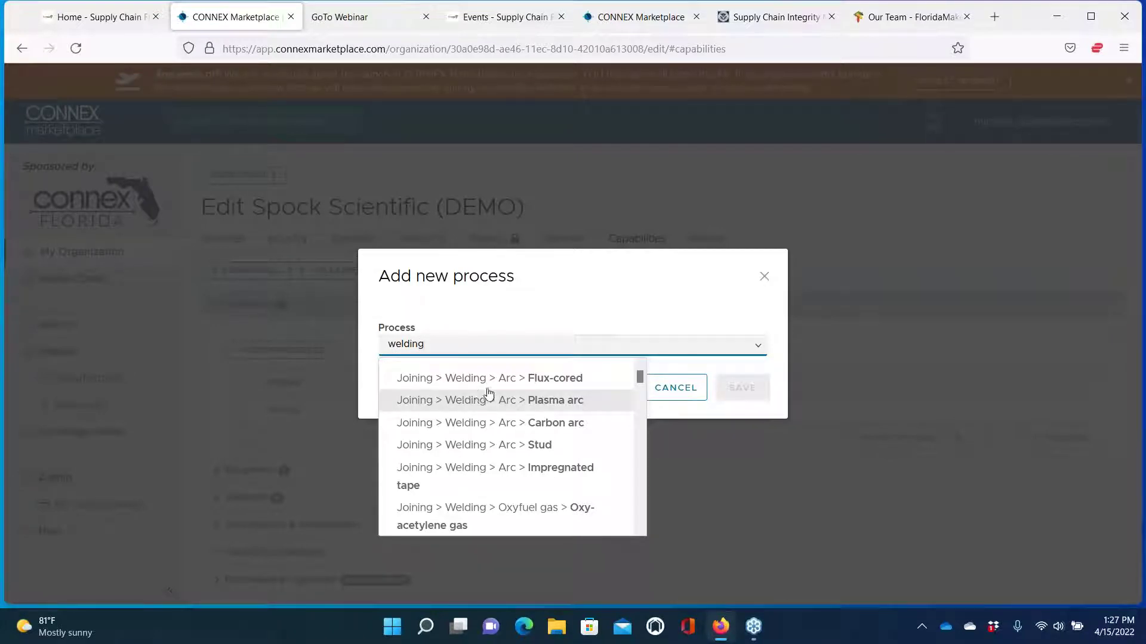
scroll(513, 442, "down", 3)
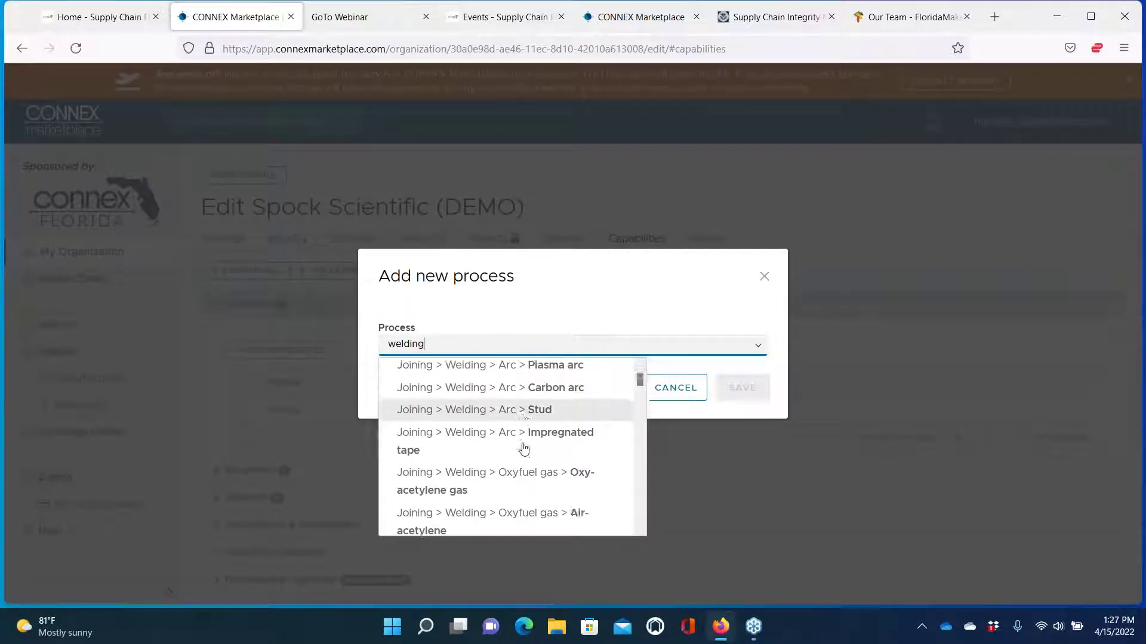
scroll(524, 449, "down", 1)
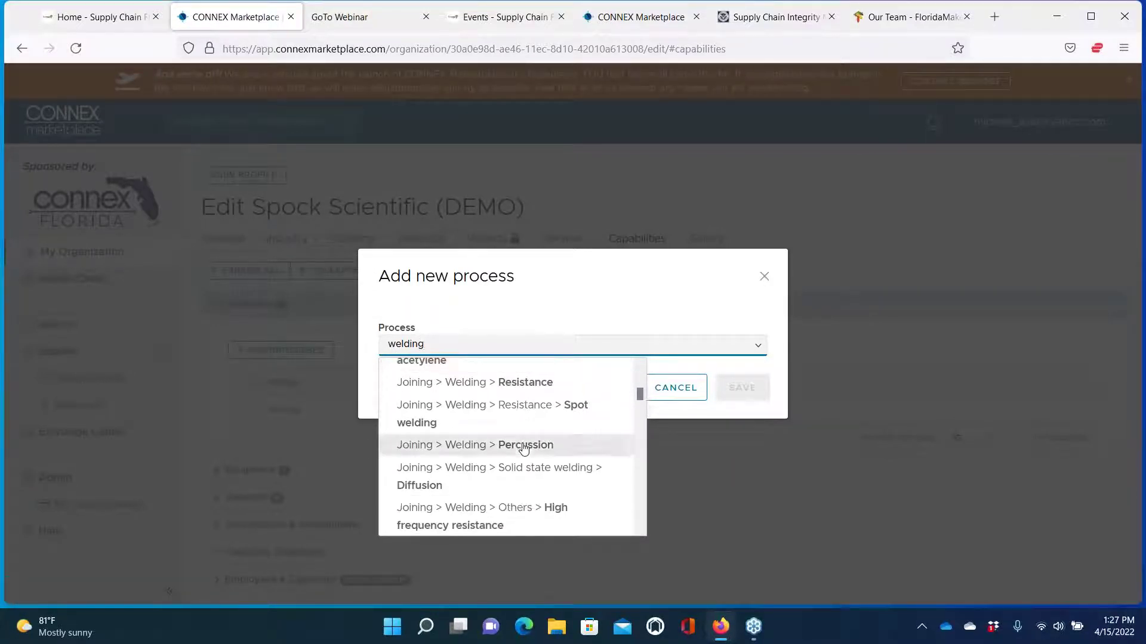
left_click(505, 419)
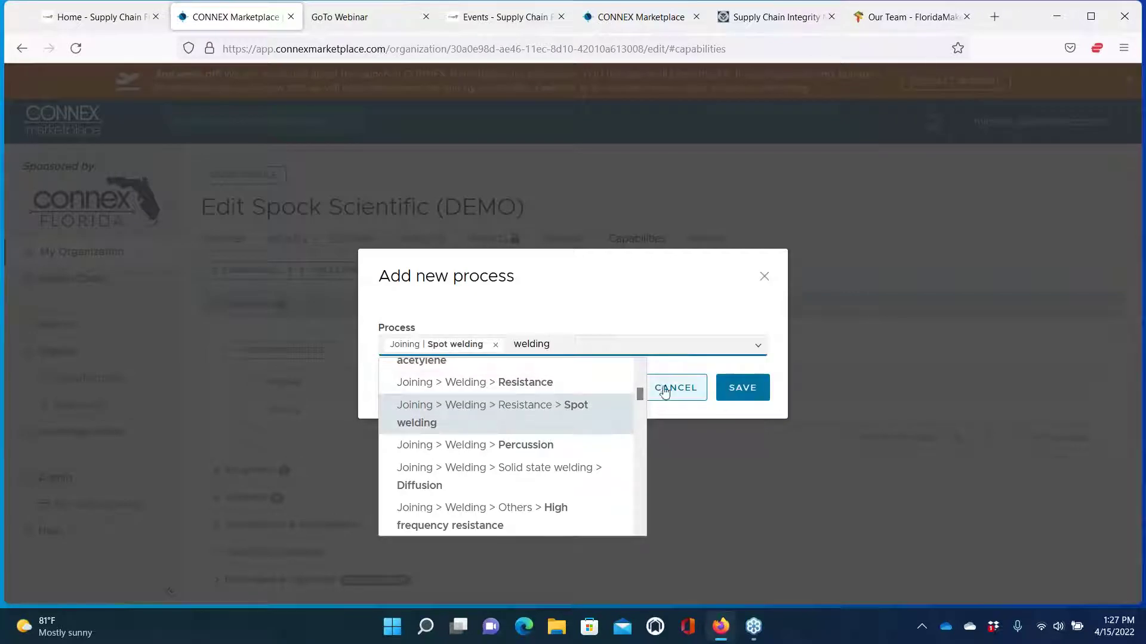
left_click(750, 389)
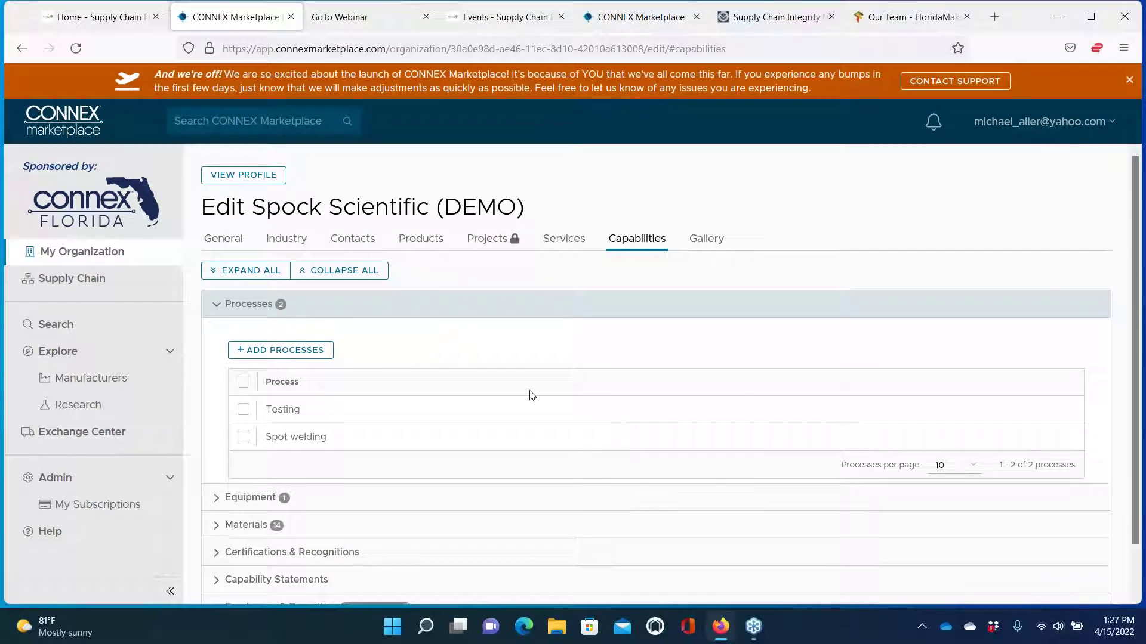
Expand Equipment and start a new equipment entry of type Other, then cancel it
scroll(428, 379, "down", 2)
left_click(230, 445)
scroll(410, 489, "down", 2)
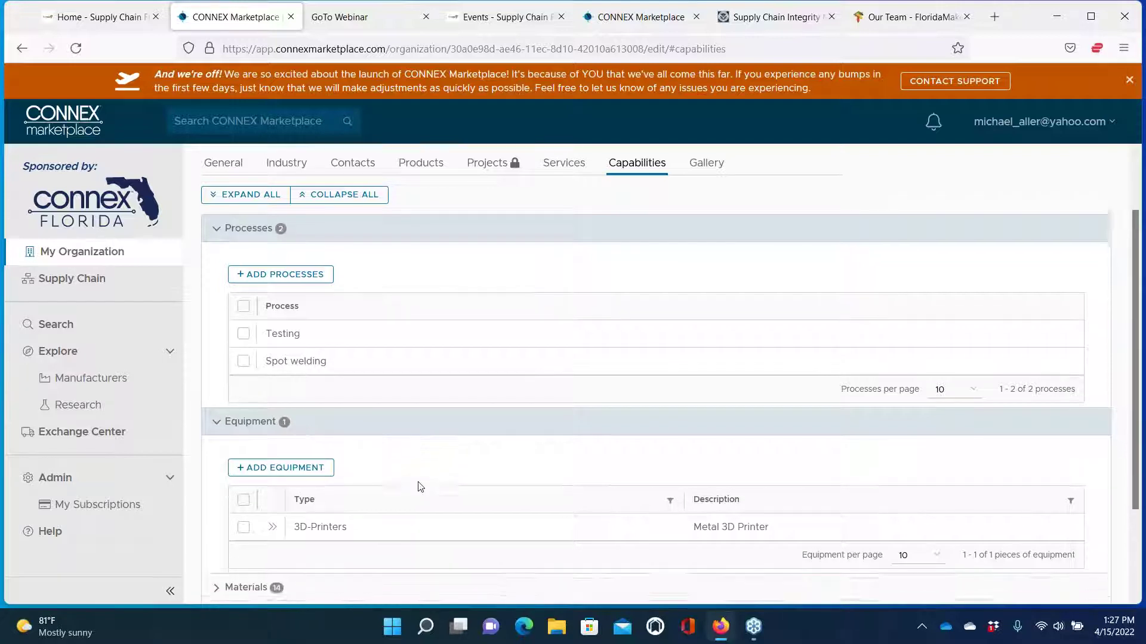
left_click(301, 417)
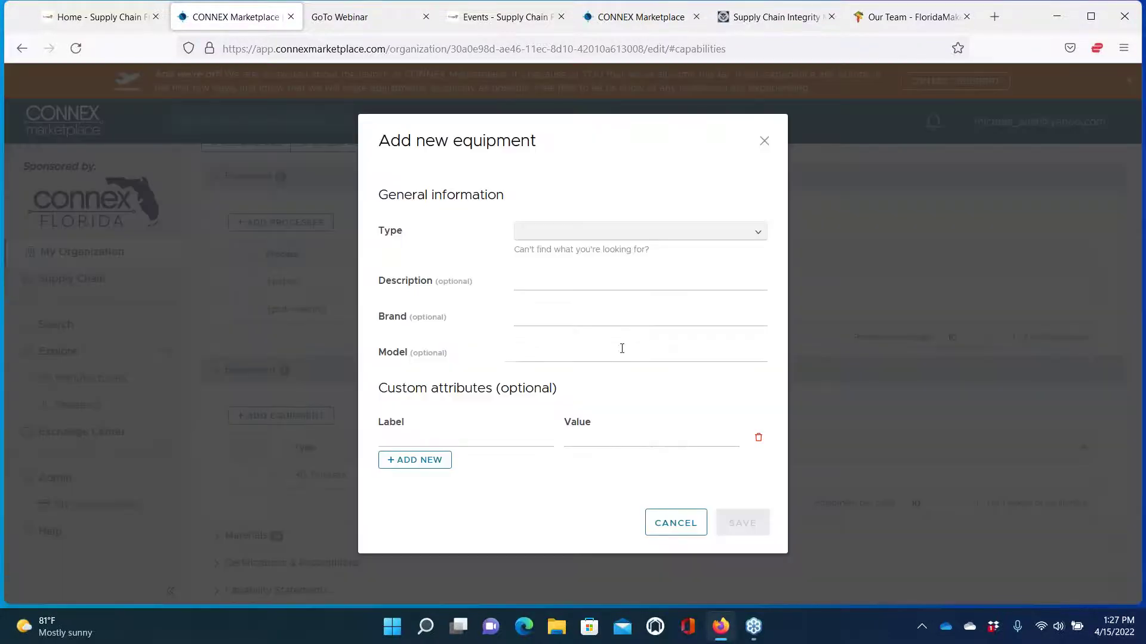
left_click(759, 238)
scroll(652, 312, "down", 3)
scroll(654, 313, "down", 10)
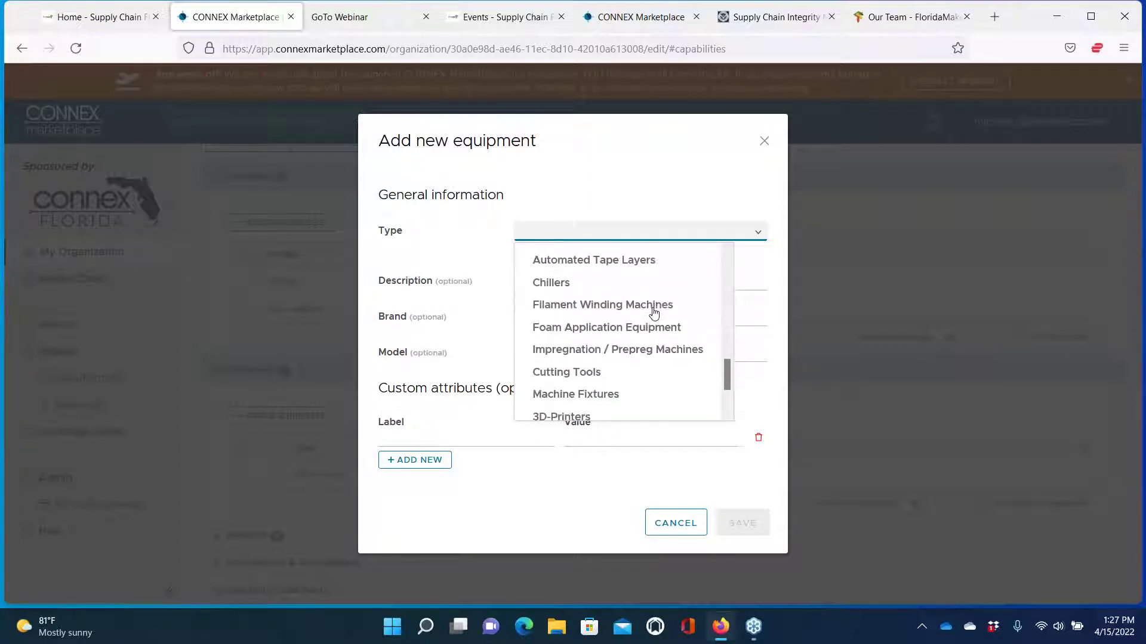
scroll(654, 314, "down", 3)
left_click(563, 401)
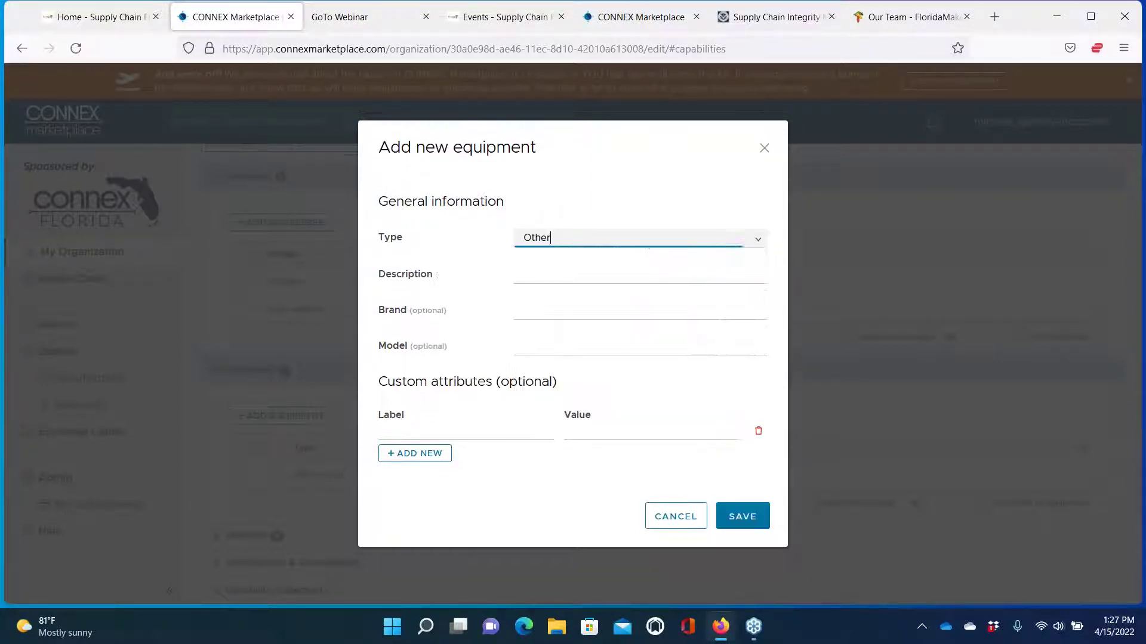
left_click(535, 269)
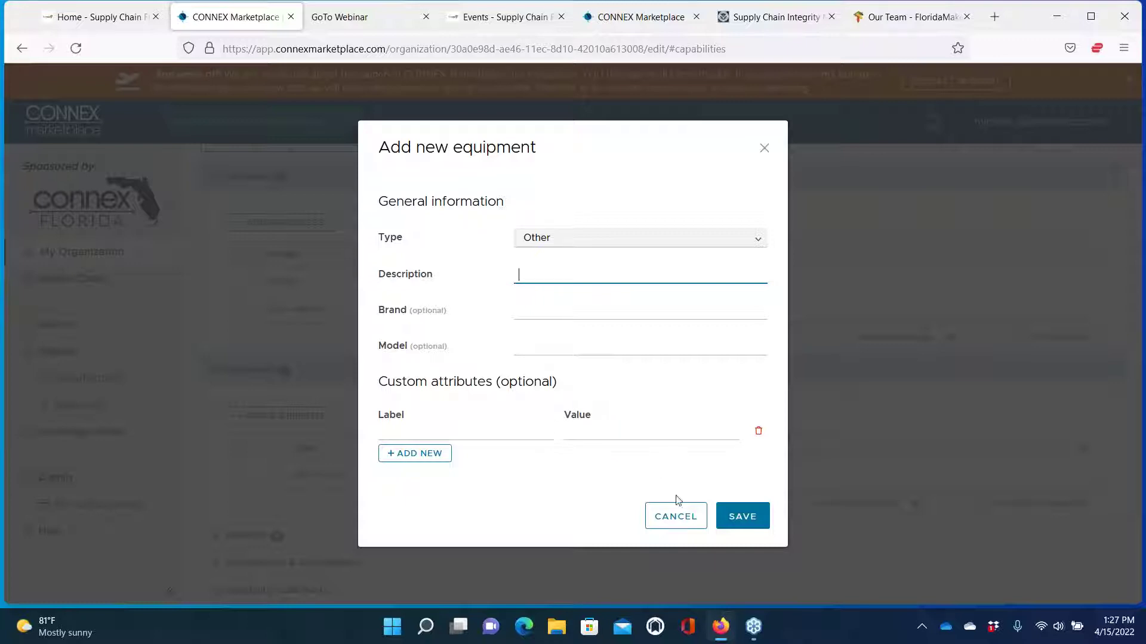
left_click(677, 517)
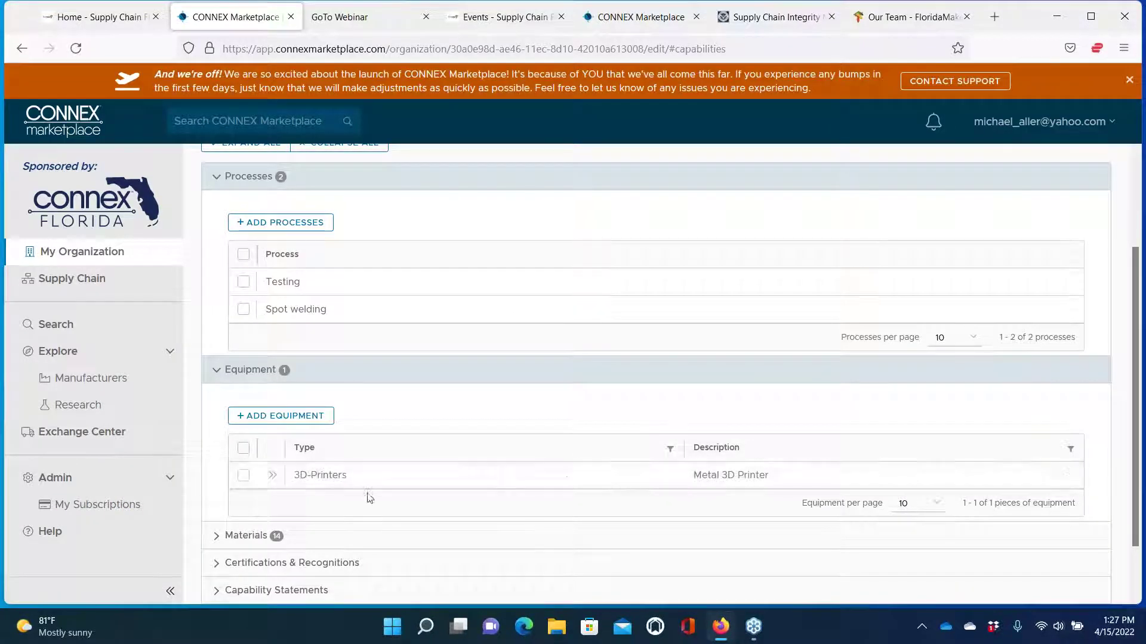
View the 3D-Printers entry (EOS 400-M metal printer, 400 mm envelope), then close it
left_click(272, 475)
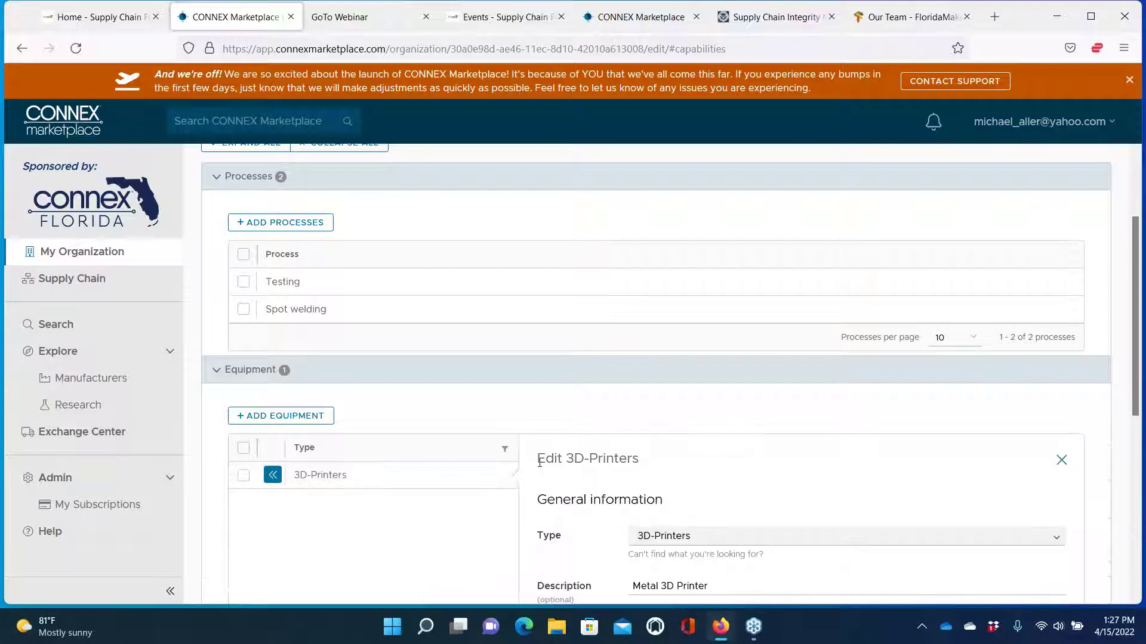
scroll(535, 490, "down", 5)
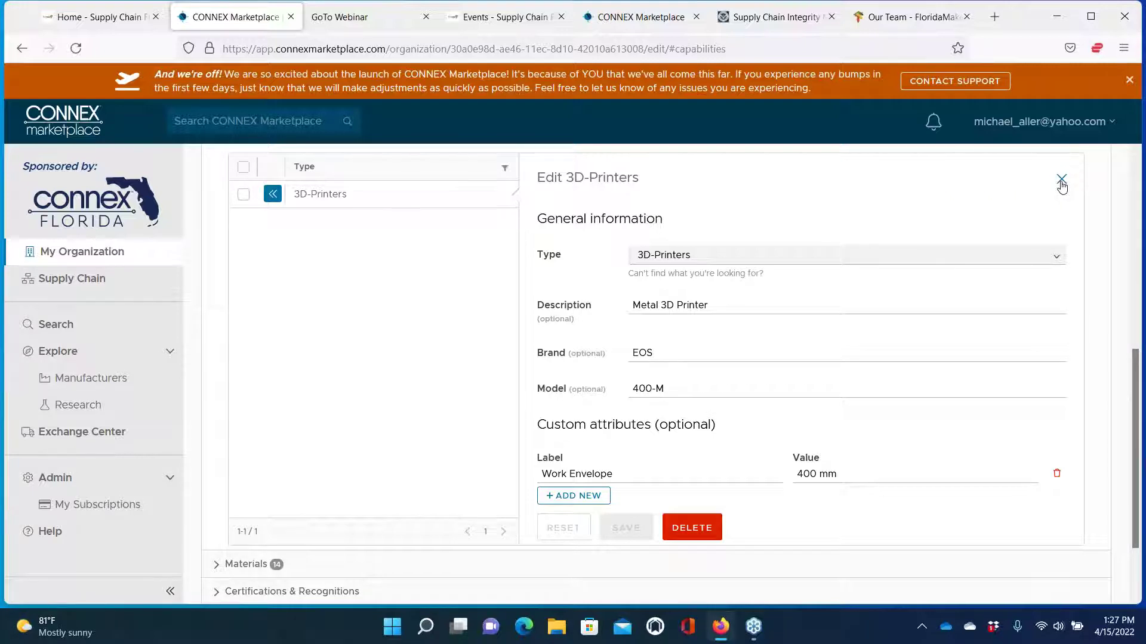
left_click(1061, 180)
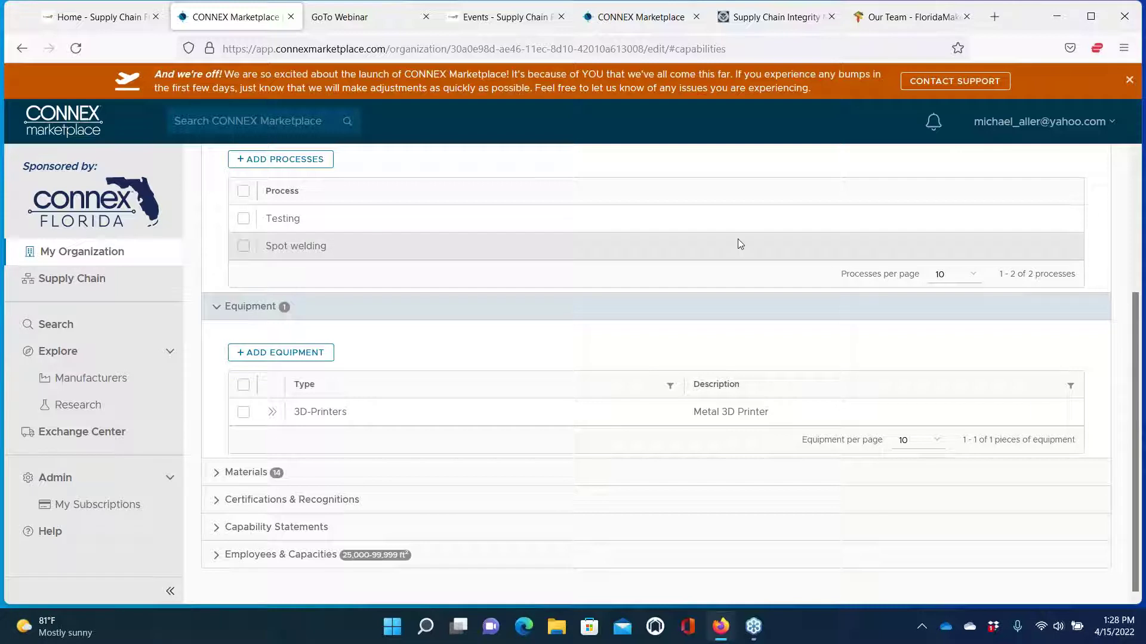
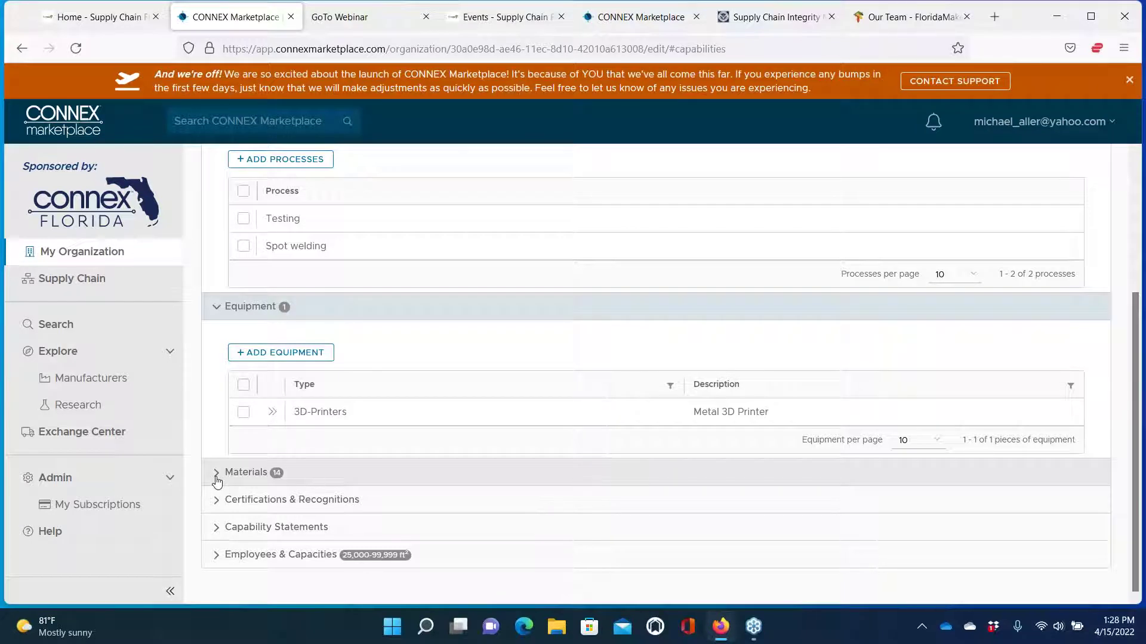
Expand Materials and review its 14 materials' use, production and distribution checkboxes
left_click(217, 481)
scroll(397, 487, "down", 3)
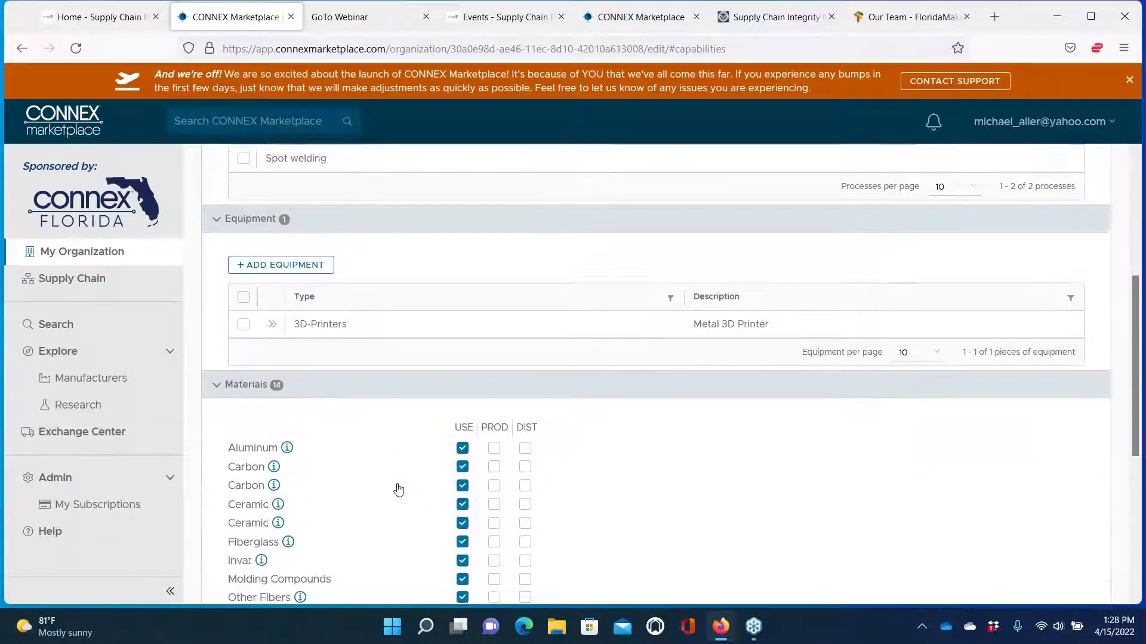
scroll(670, 376, "down", 2)
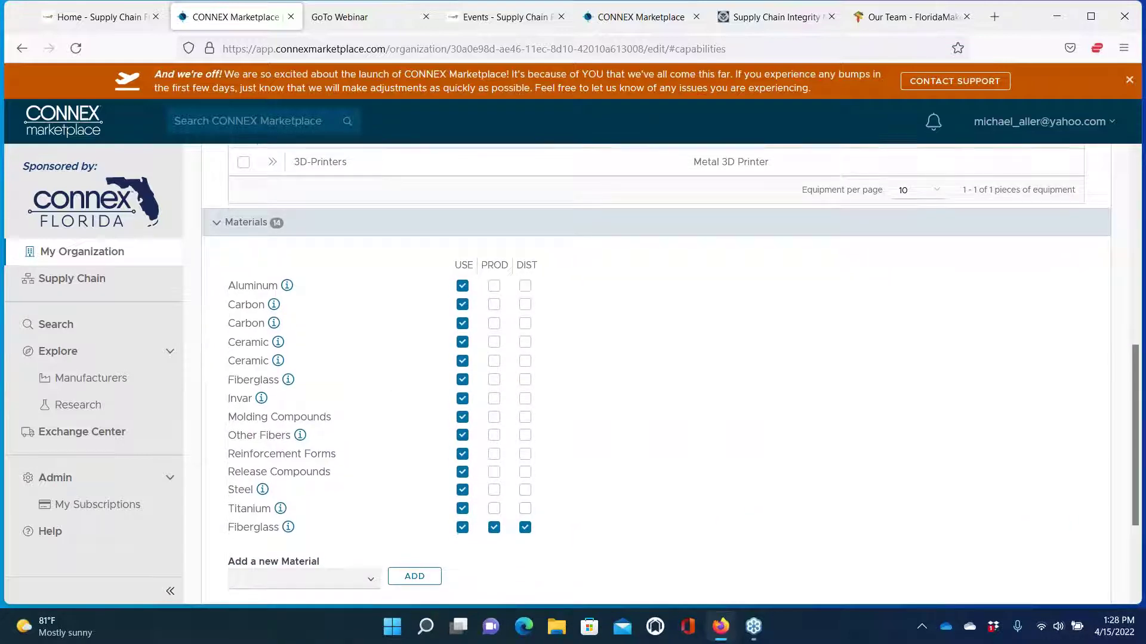
scroll(669, 376, "down", 2)
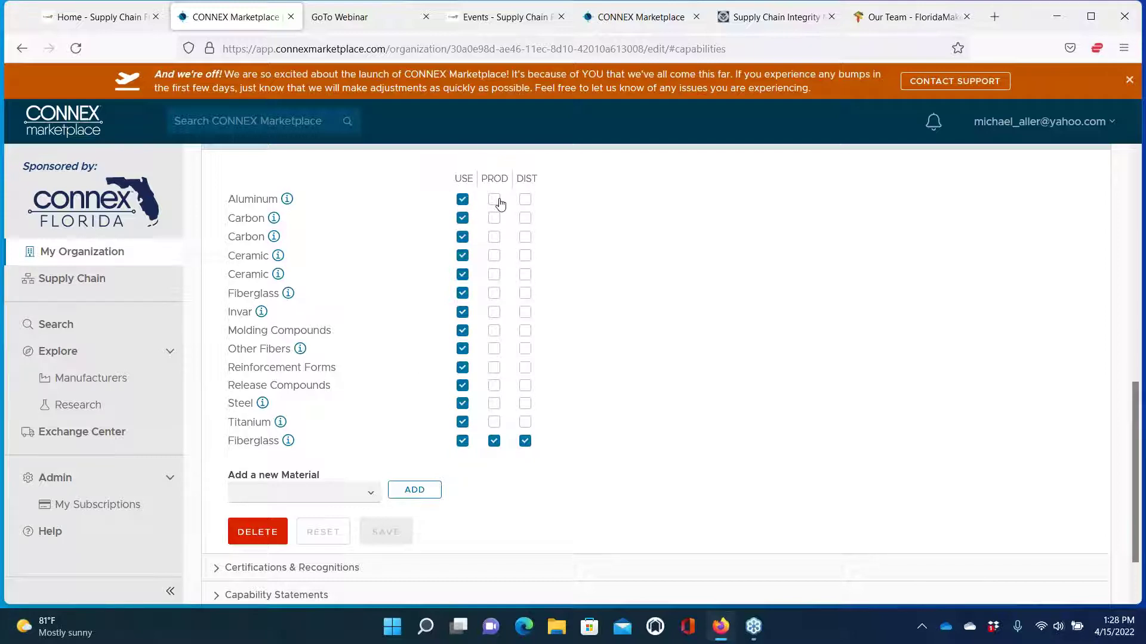
scroll(571, 406, "down", 2)
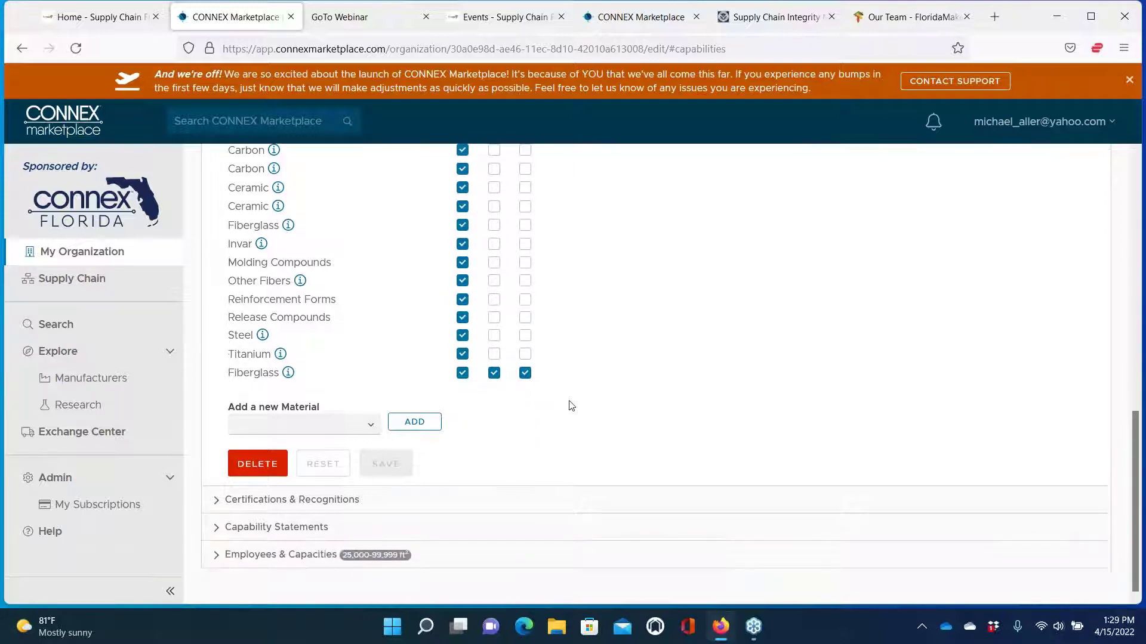
Expand Certifications & Recognitions to show NADCAP, ASTM and JCP Registered
left_click(216, 503)
scroll(591, 527, "down", 4)
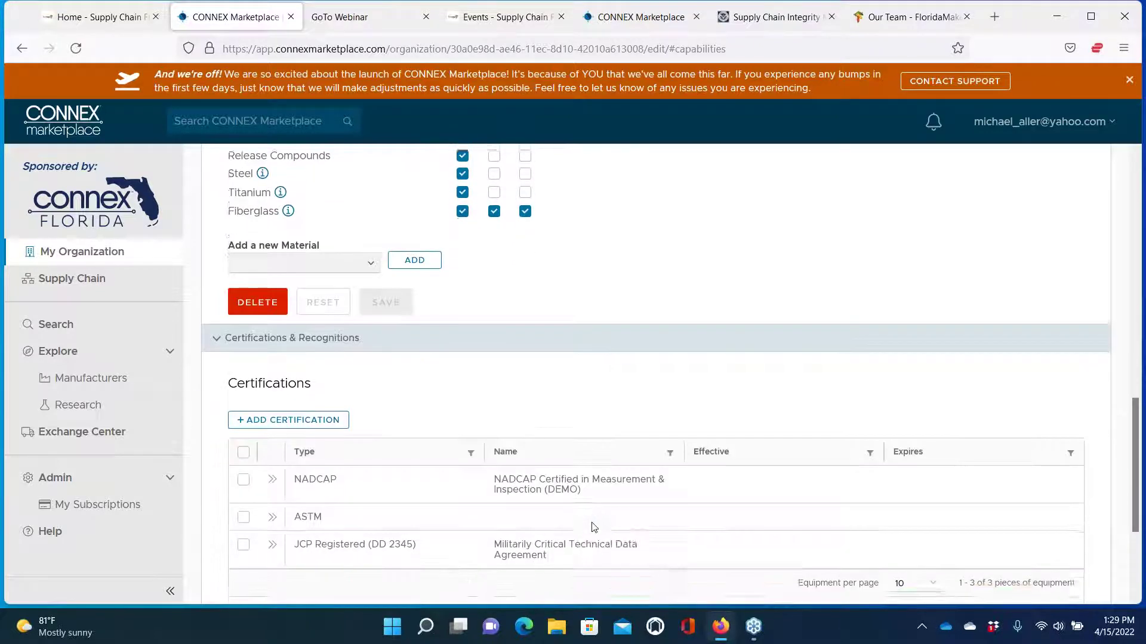
scroll(594, 528, "down", 1)
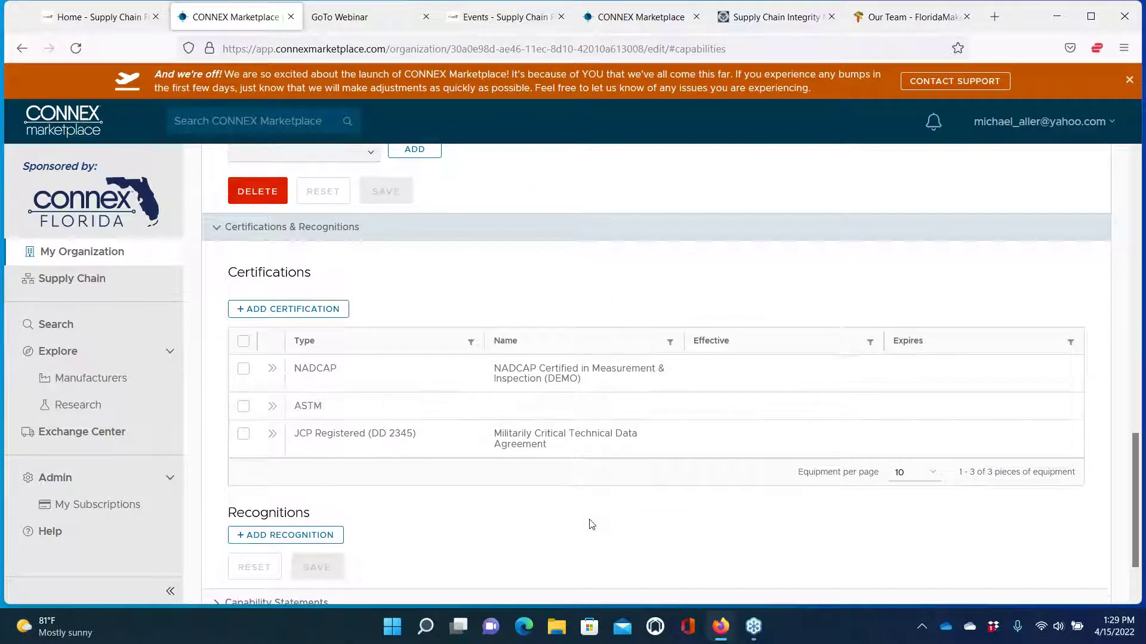
Draft an FDA Registered certification, step through its name and date fields, then cancel it
left_click(283, 309)
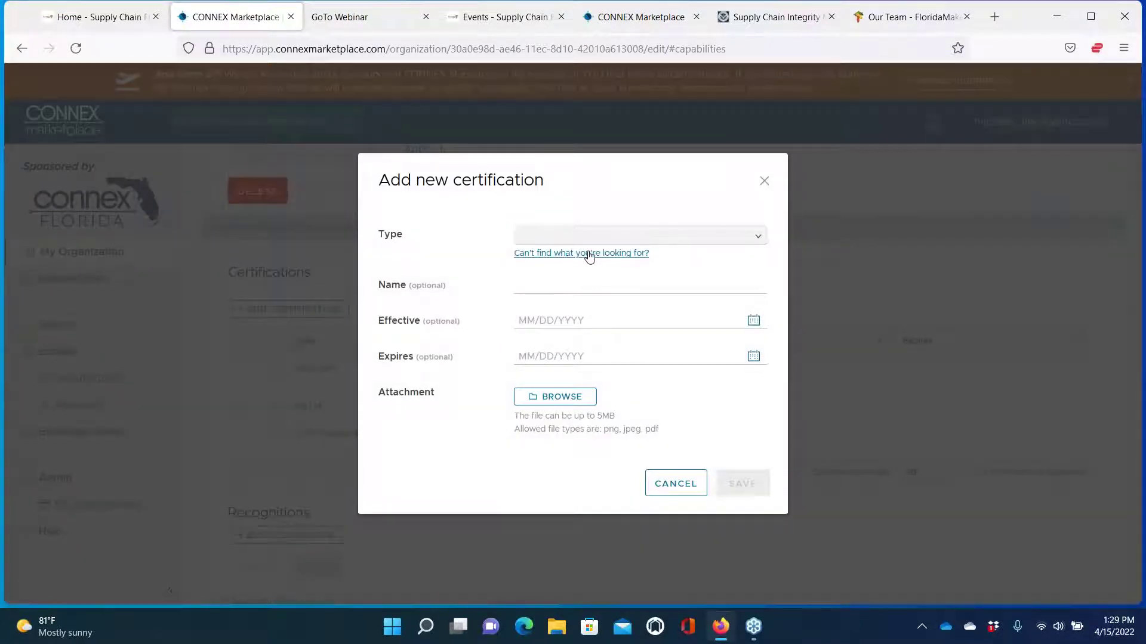
left_click(759, 236)
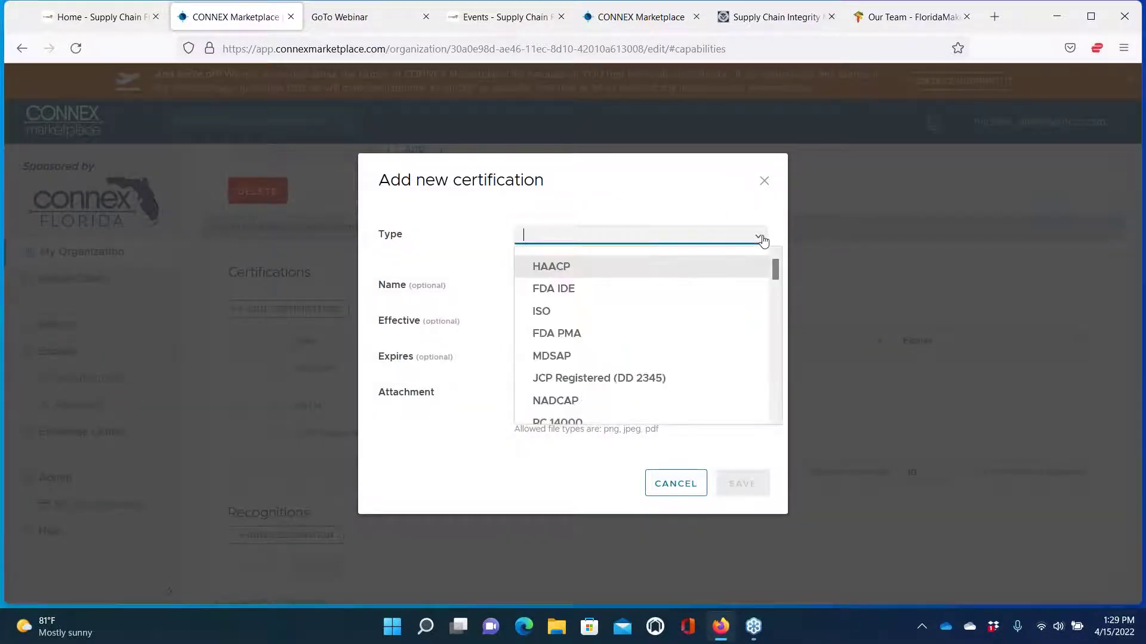
scroll(681, 278, "down", 5)
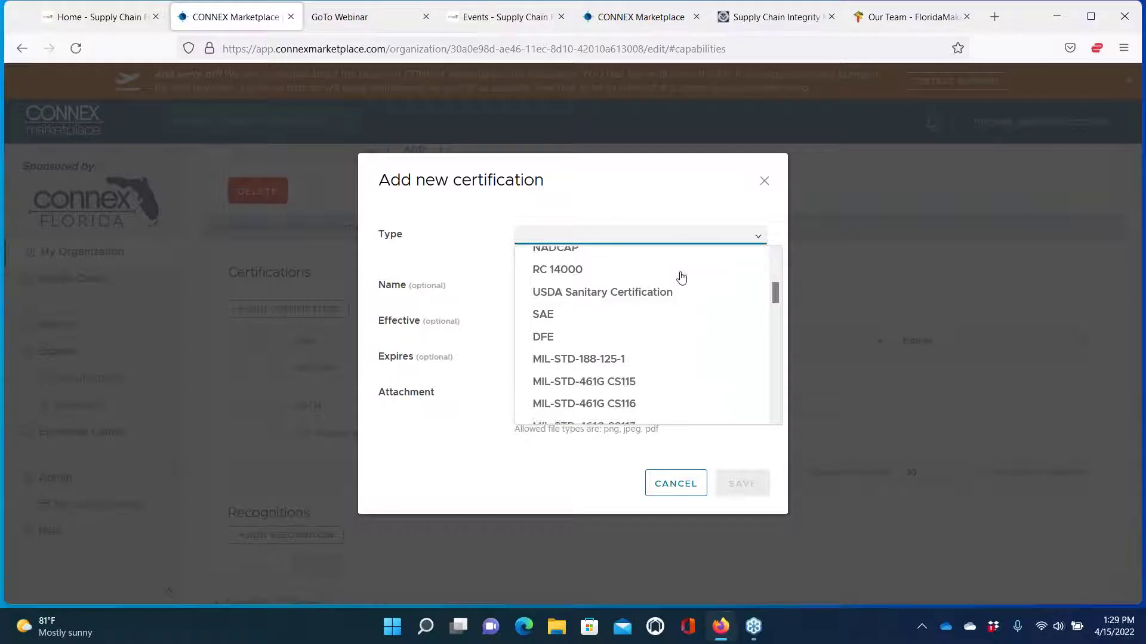
scroll(682, 278, "down", 5)
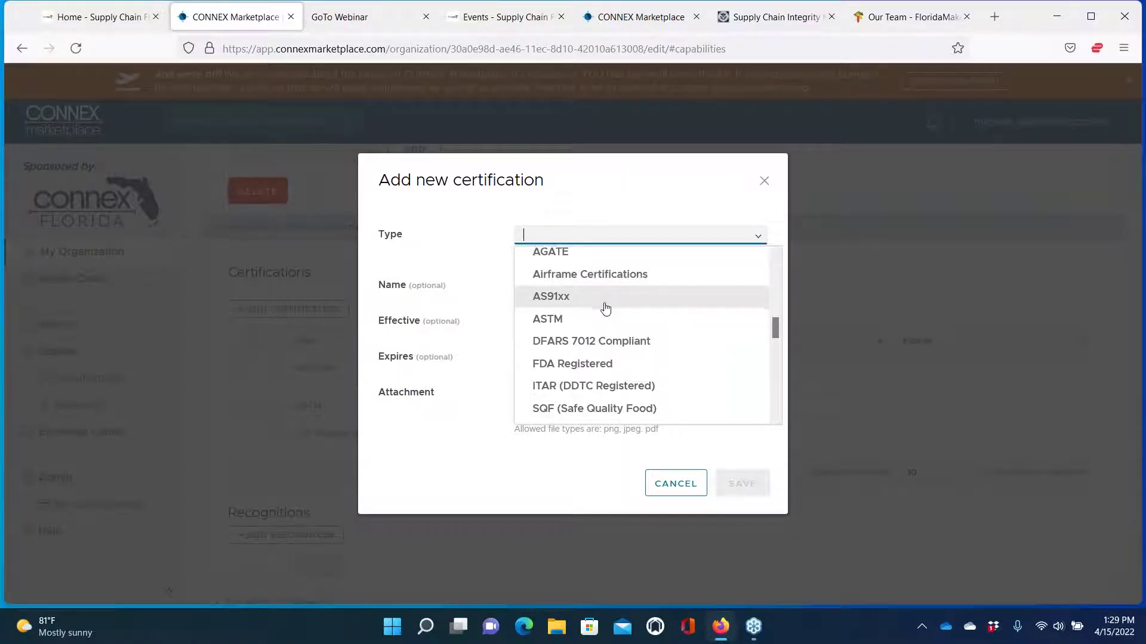
scroll(606, 309, "down", 1)
left_click(558, 344)
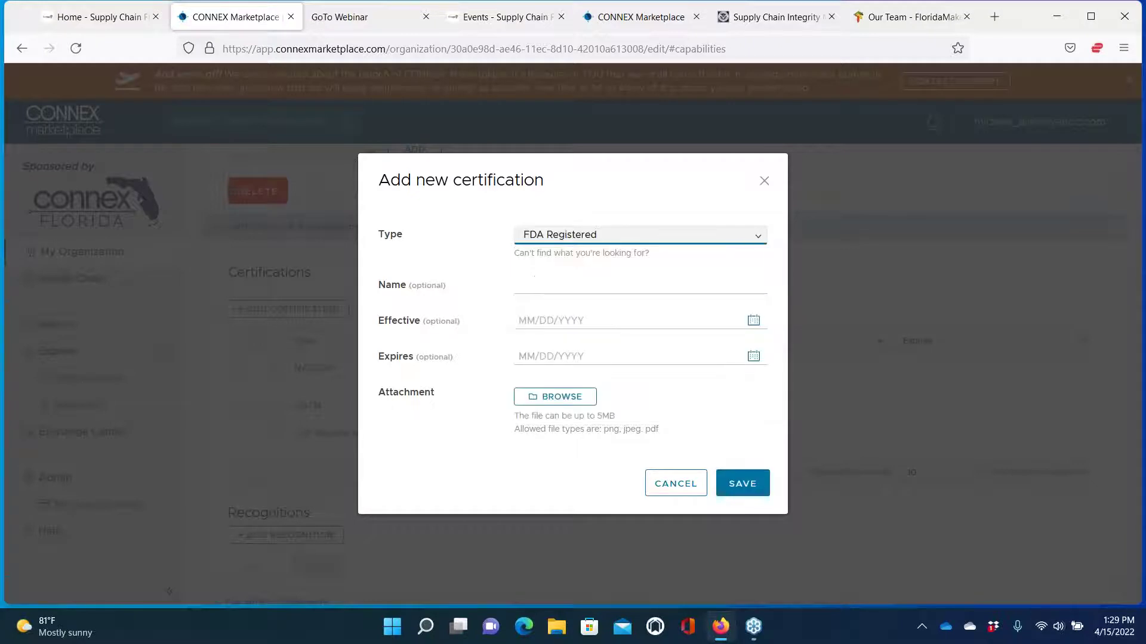
left_click(566, 285)
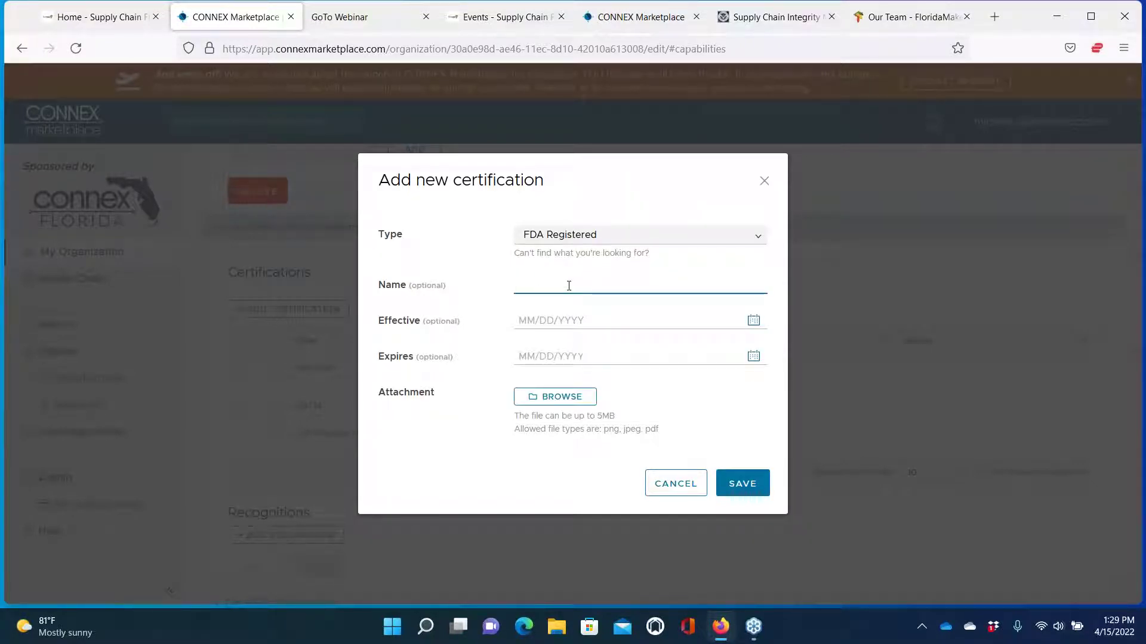
left_click(549, 319)
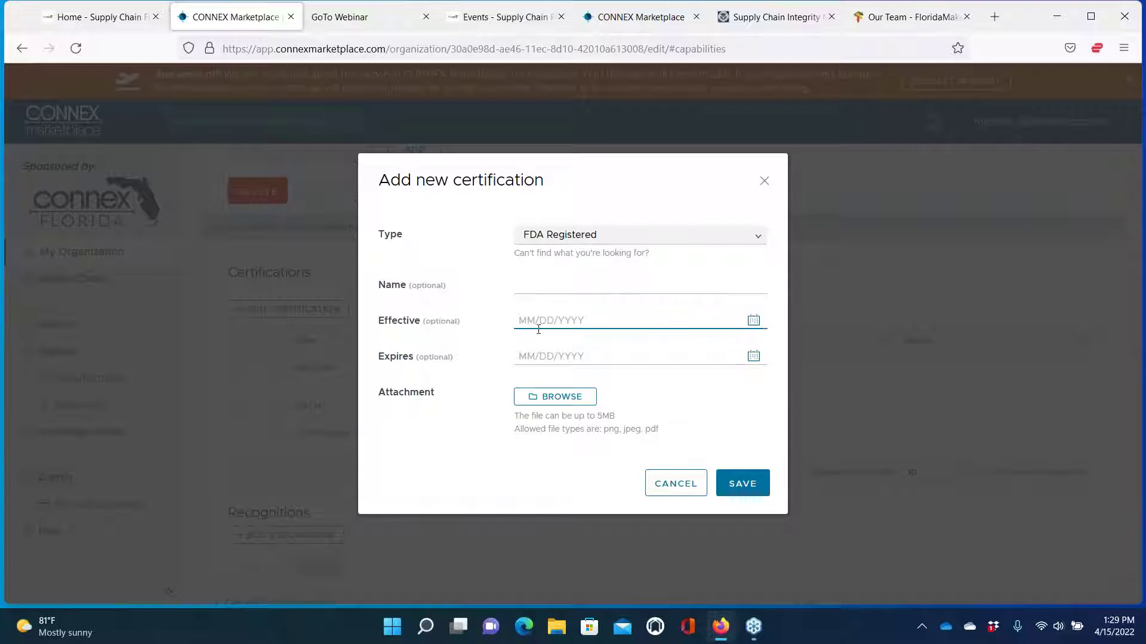
left_click(531, 354)
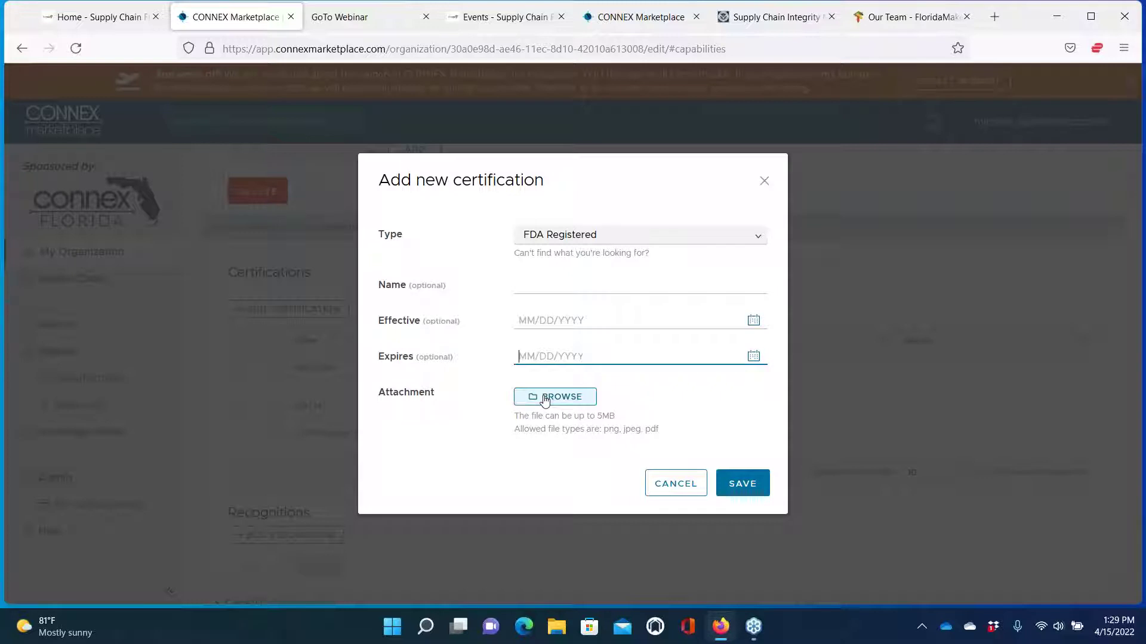
left_click(664, 485)
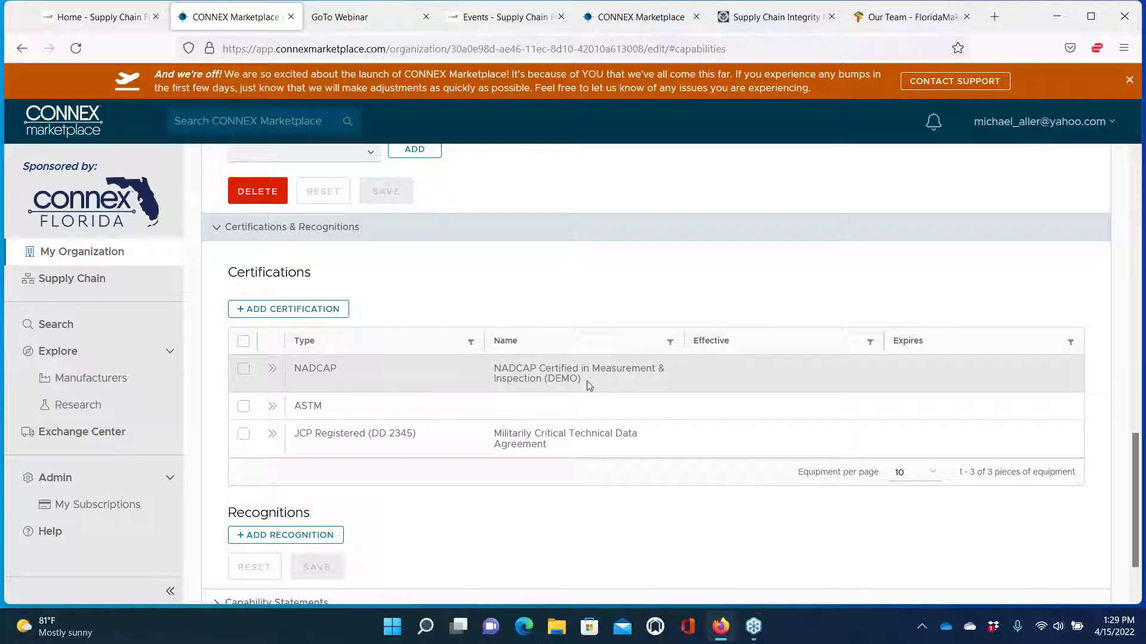
Show the JW Capabilities Statement Demo entry, opening and closing a new statement form unsaved
scroll(559, 414, "down", 2)
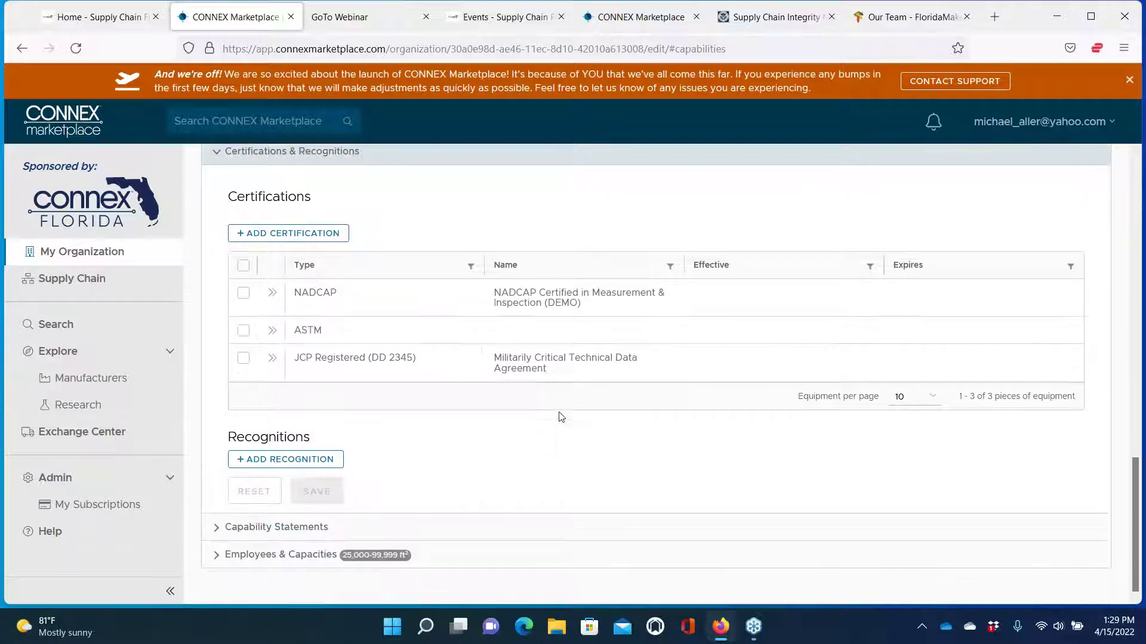
left_click(217, 531)
scroll(529, 486, "down", 3)
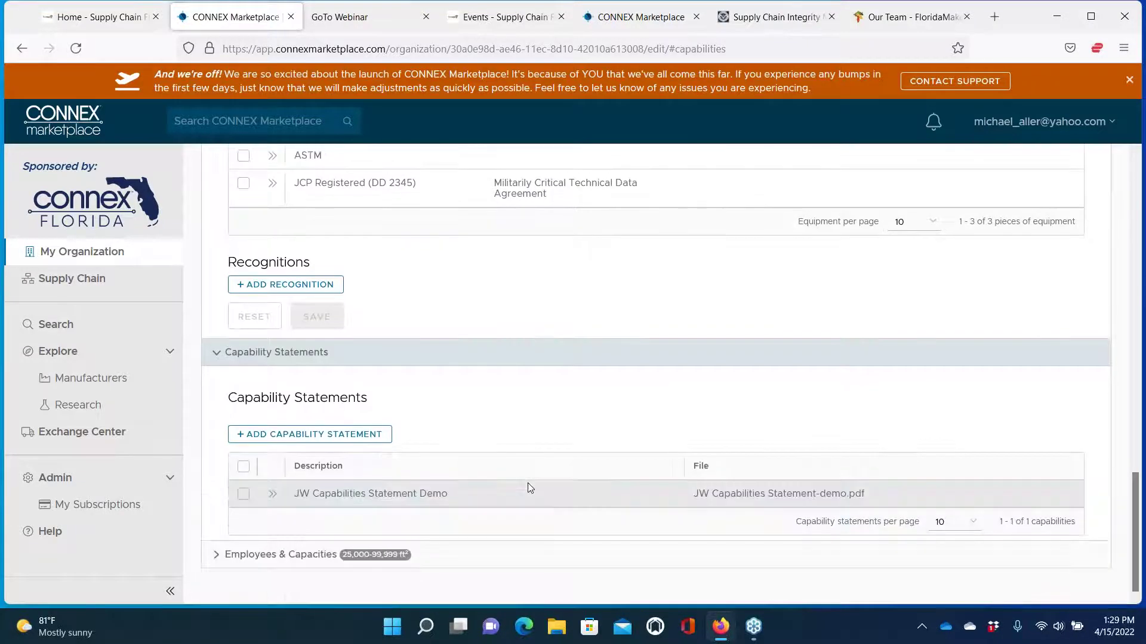
left_click(324, 440)
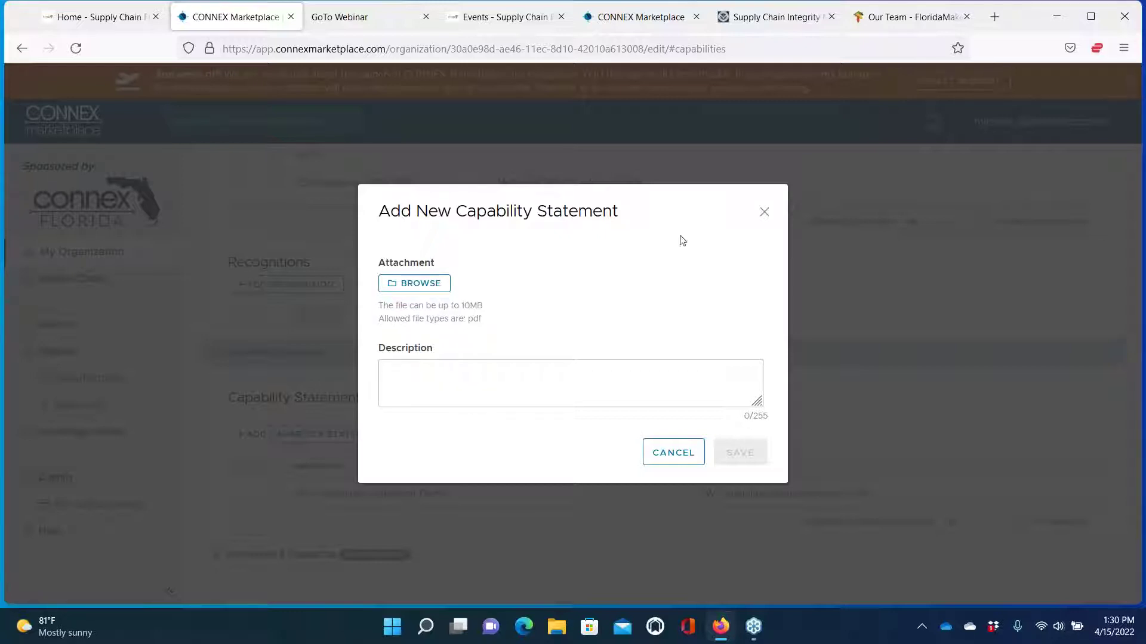
left_click(765, 215)
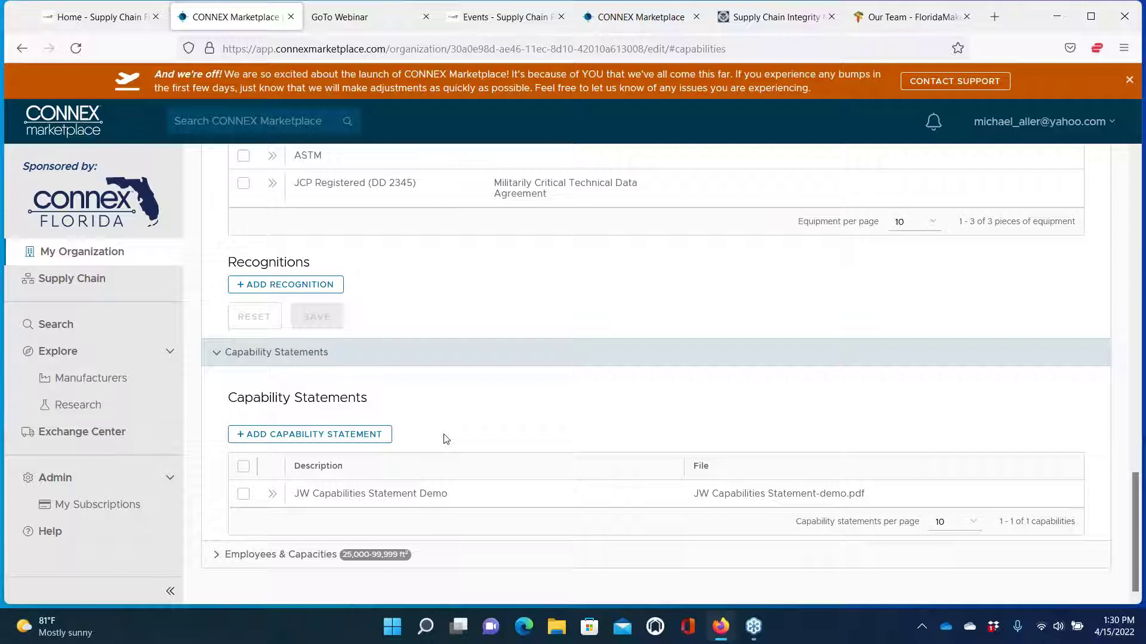
scroll(525, 330, "up", 7)
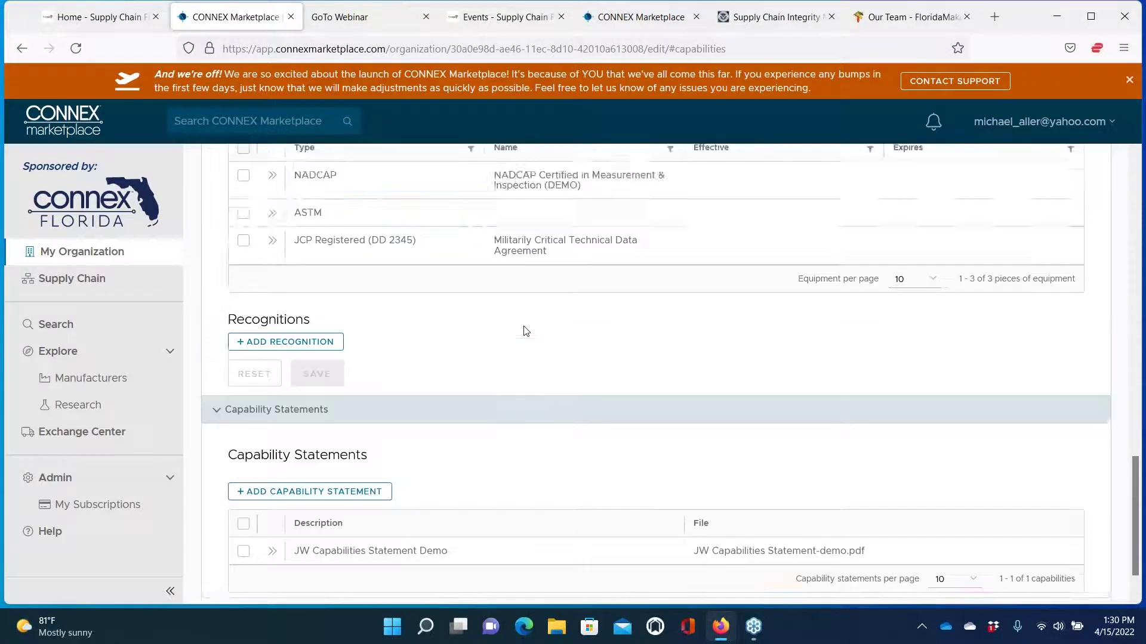
scroll(525, 330, "up", 10)
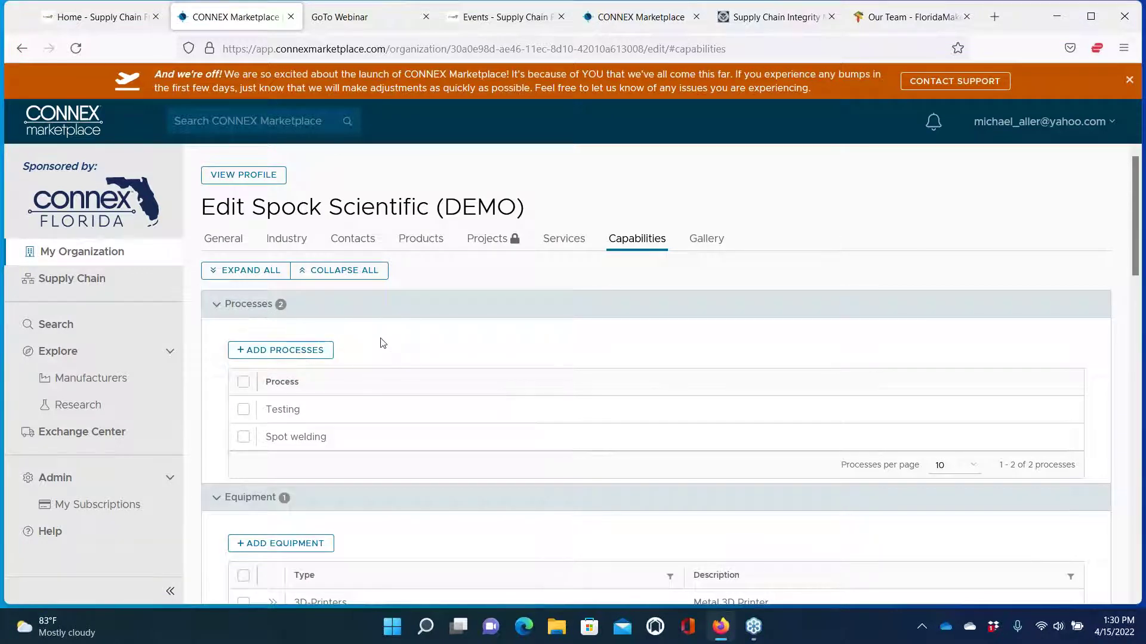
left_click(290, 352)
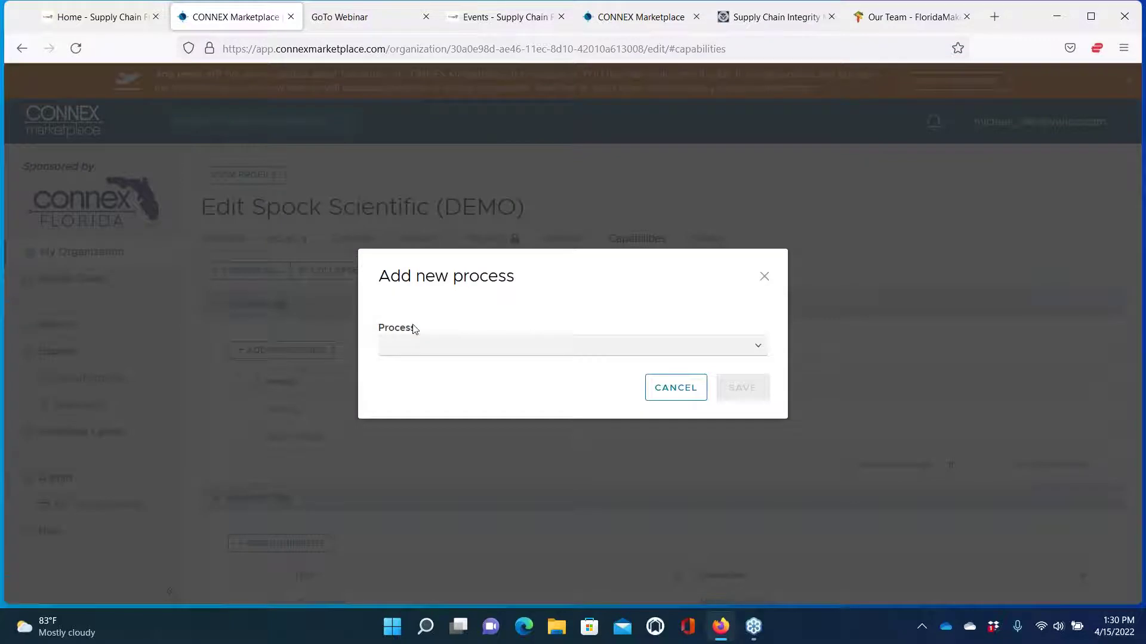
left_click(426, 346)
type("other")
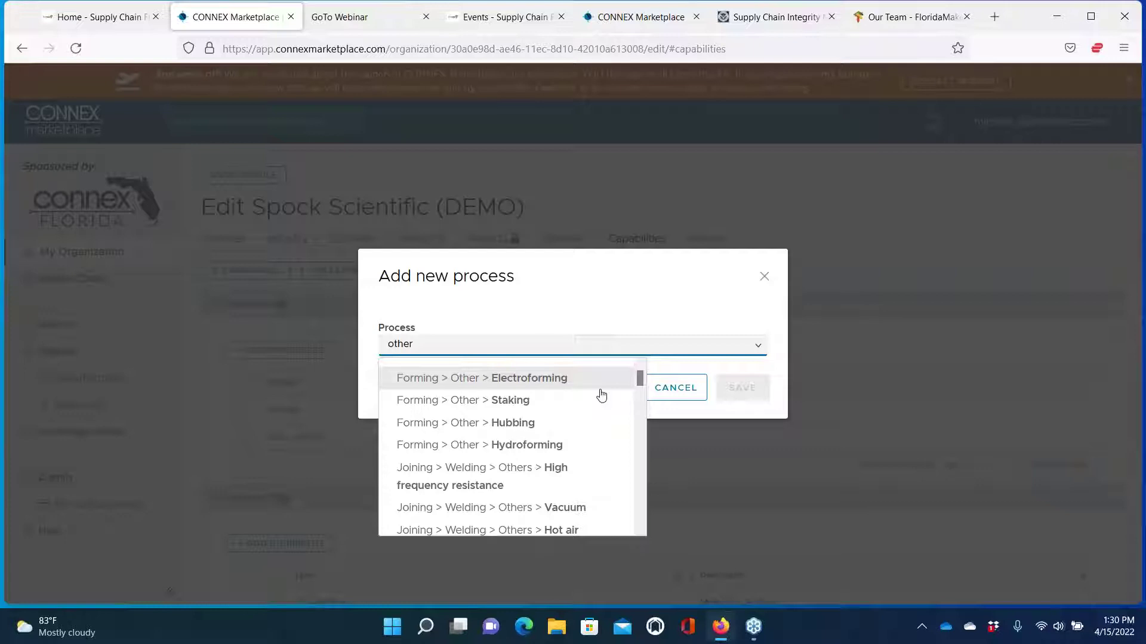
scroll(570, 418, "down", 10)
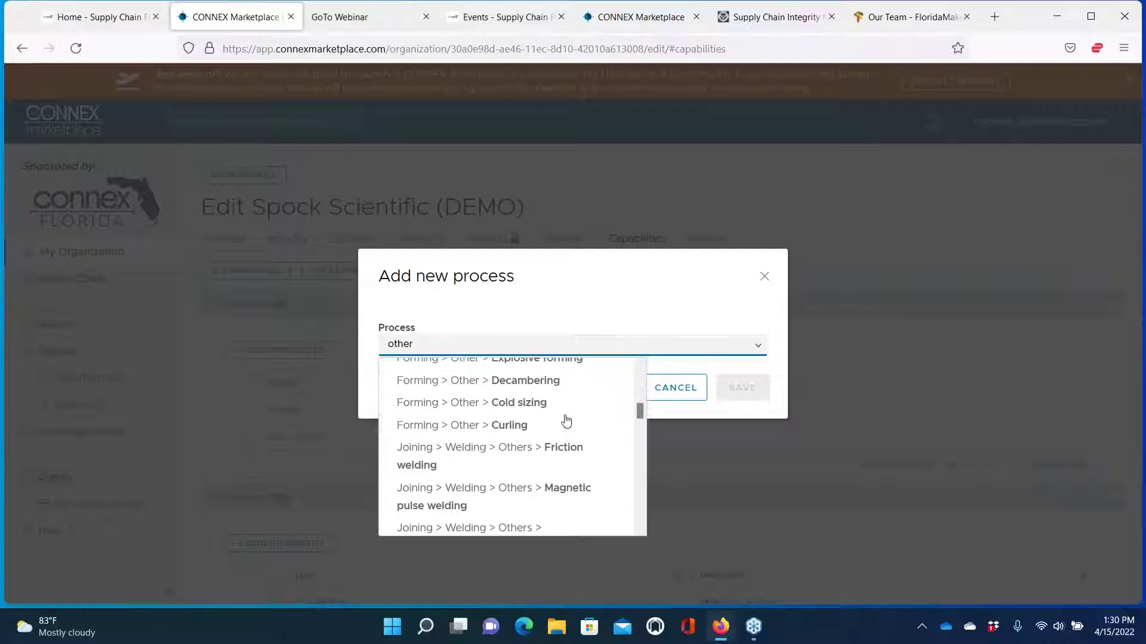
scroll(566, 421, "down", 10)
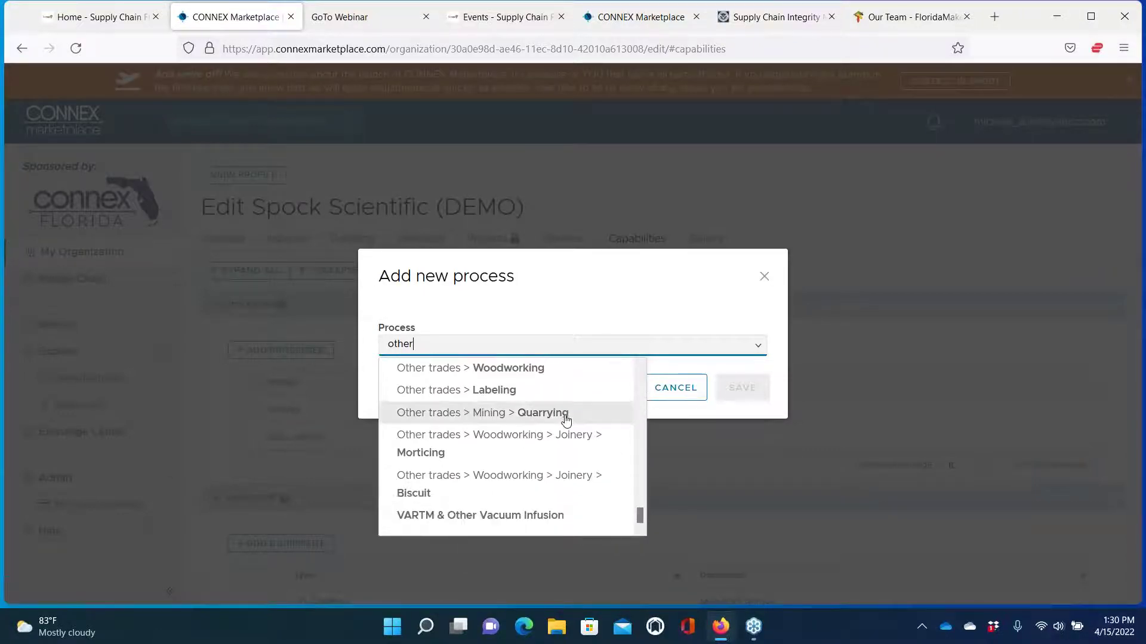
left_click(764, 276)
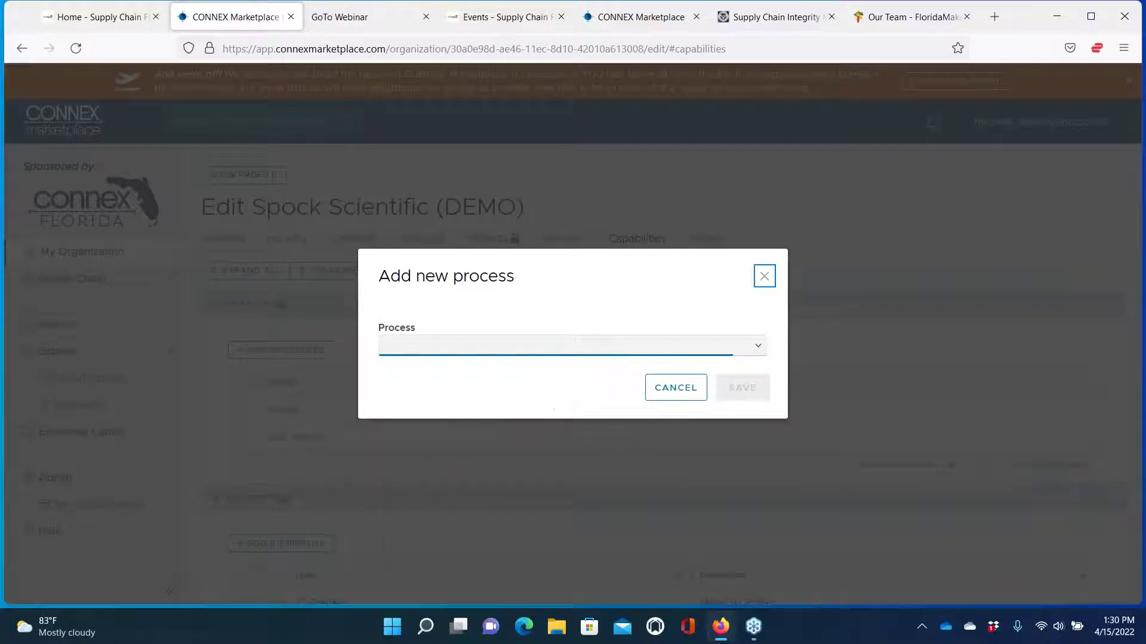
left_click(764, 276)
scroll(609, 460, "down", 15)
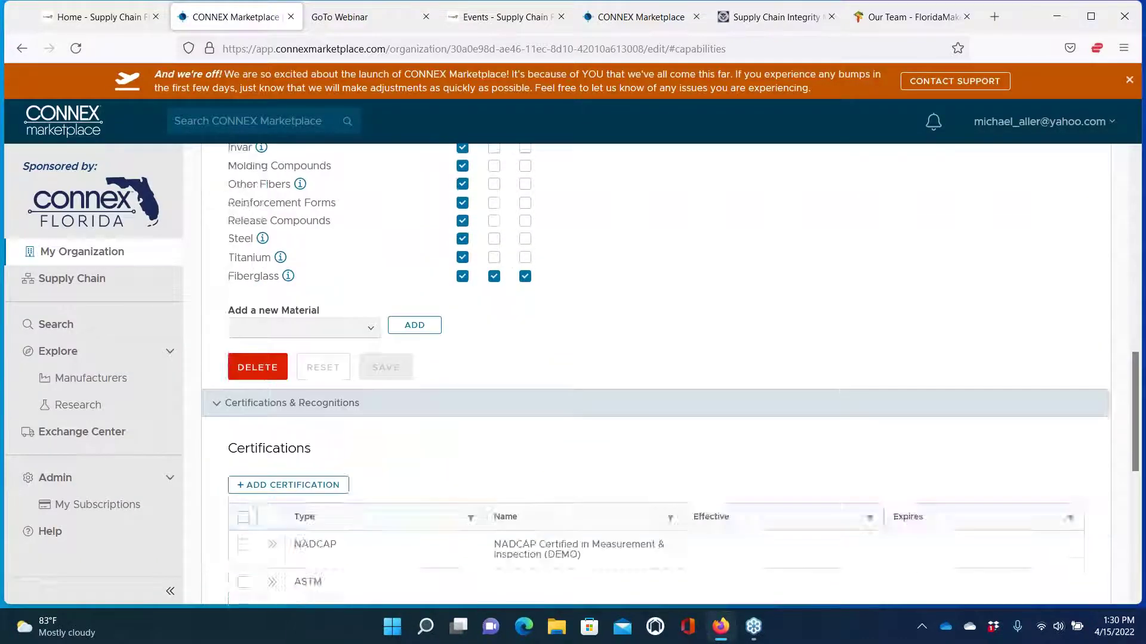
Reveal Employees & Capacities: 25,000–99,999 sq. ft. floor space, employee counts blank
scroll(610, 461, "down", 2)
scroll(610, 460, "up", 4)
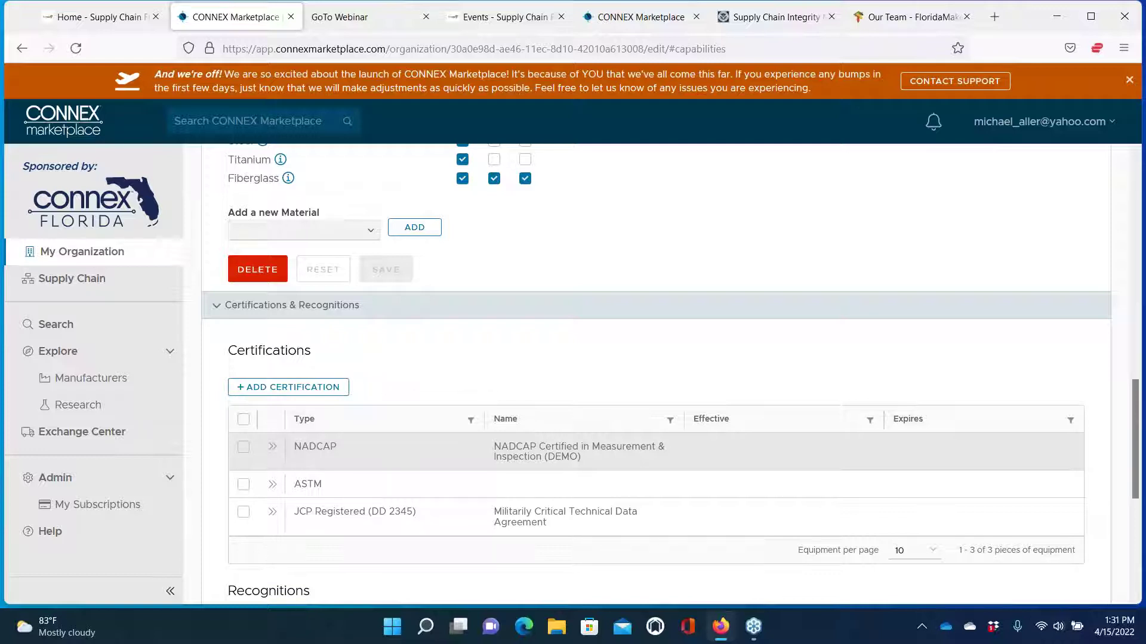
scroll(618, 463, "down", 5)
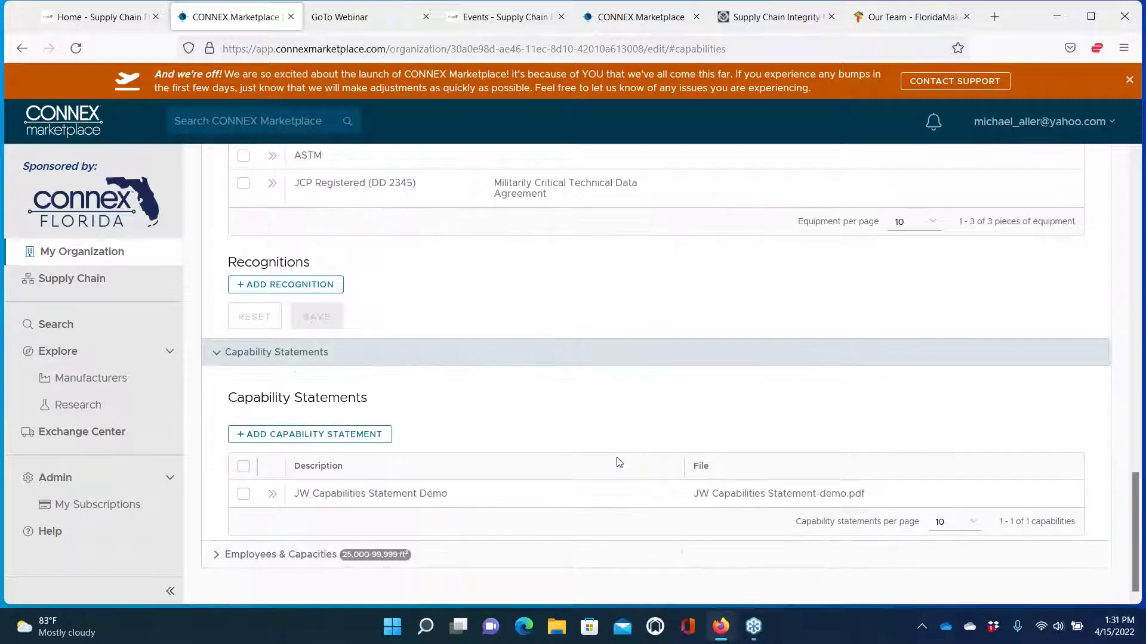
left_click(218, 555)
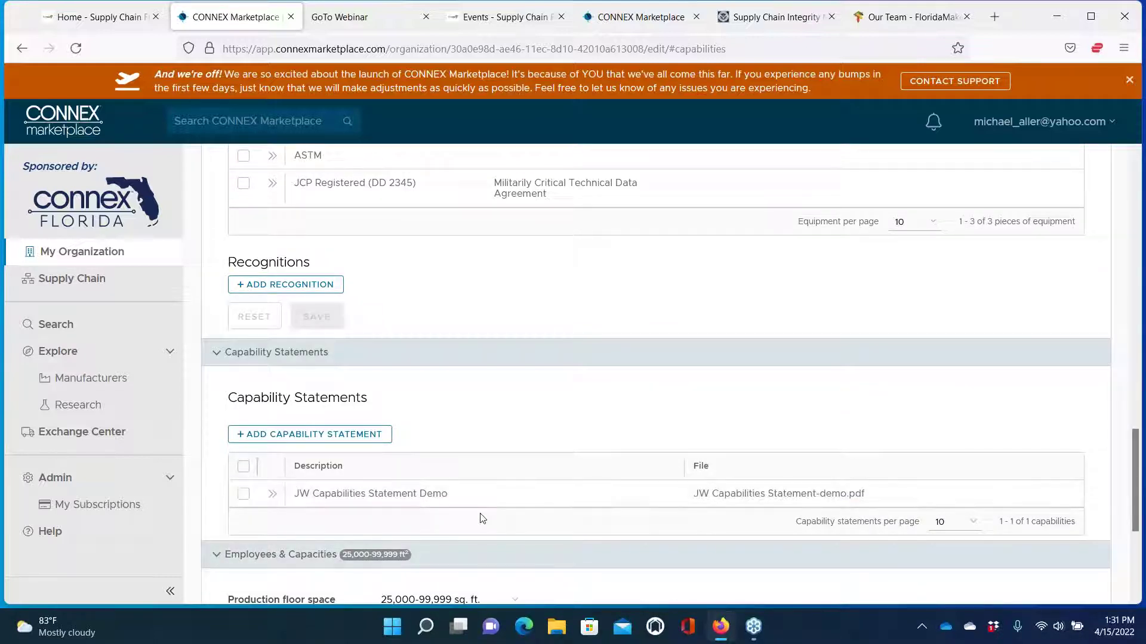
scroll(480, 519, "down", 4)
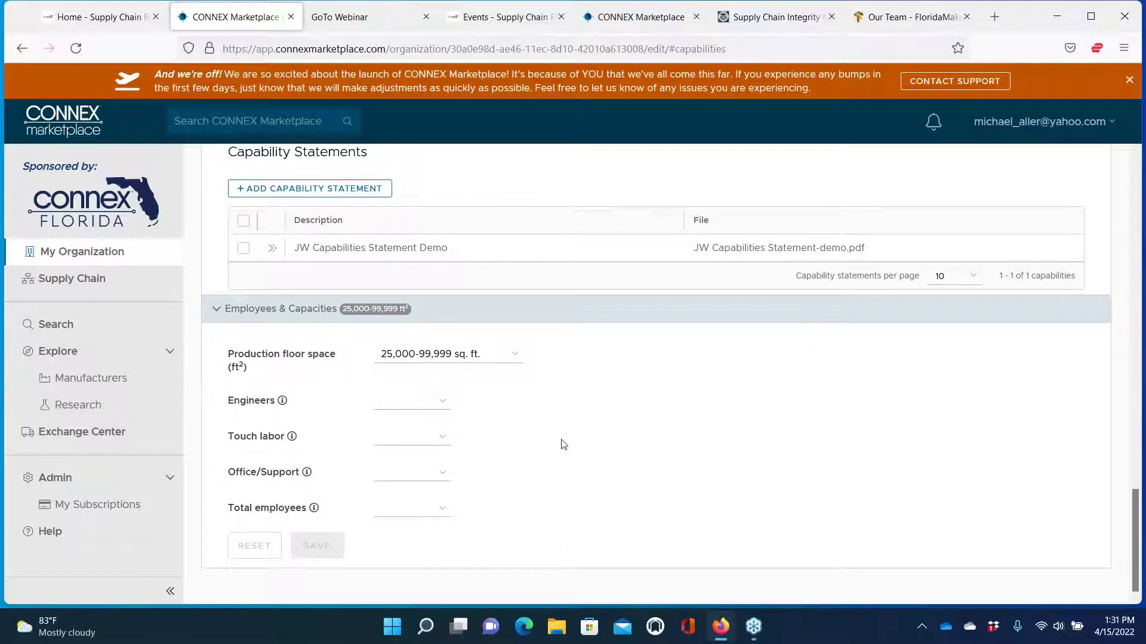
scroll(562, 442, "up", 5)
scroll(656, 375, "up", 20)
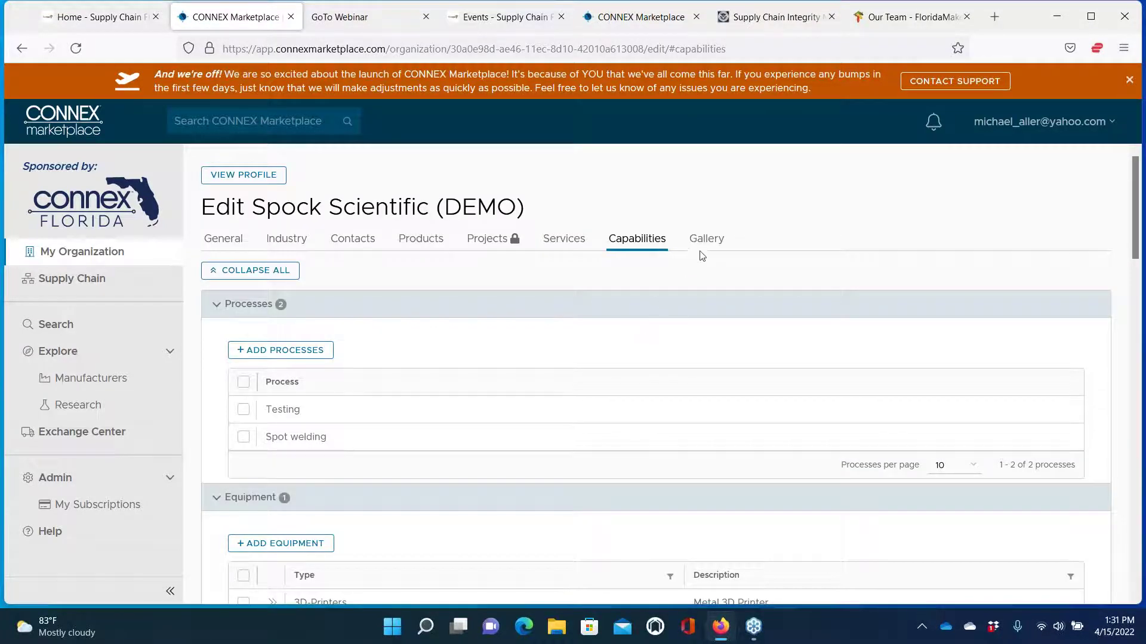
Open the Gallery, cancel adding a video, then view the public Spock Scientific (DEMO) profile
left_click(711, 243)
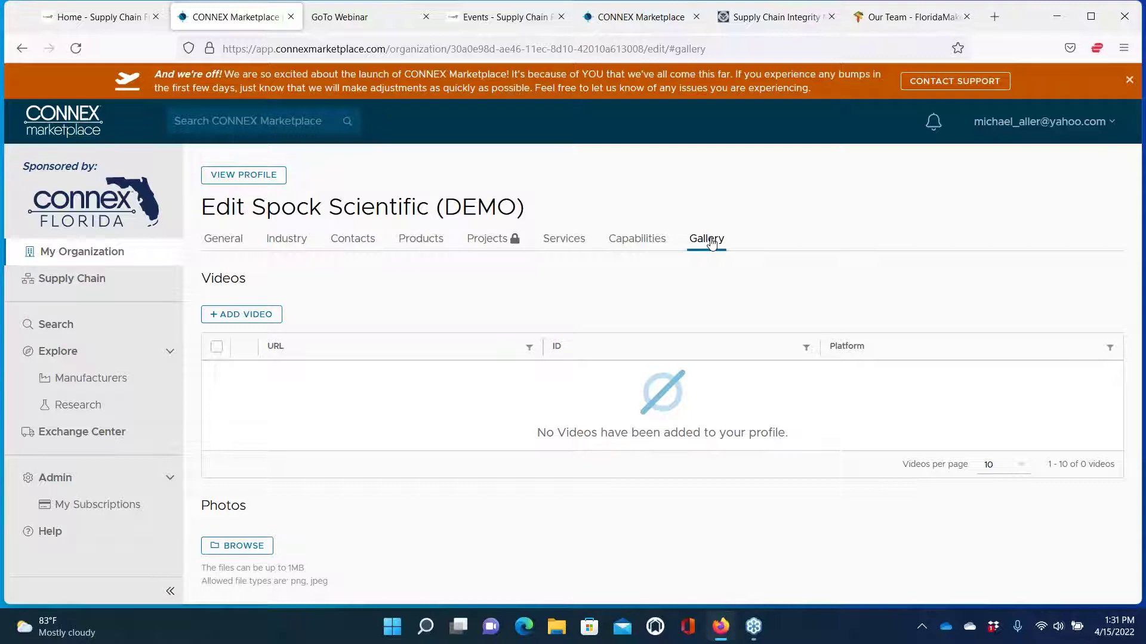
left_click(262, 325)
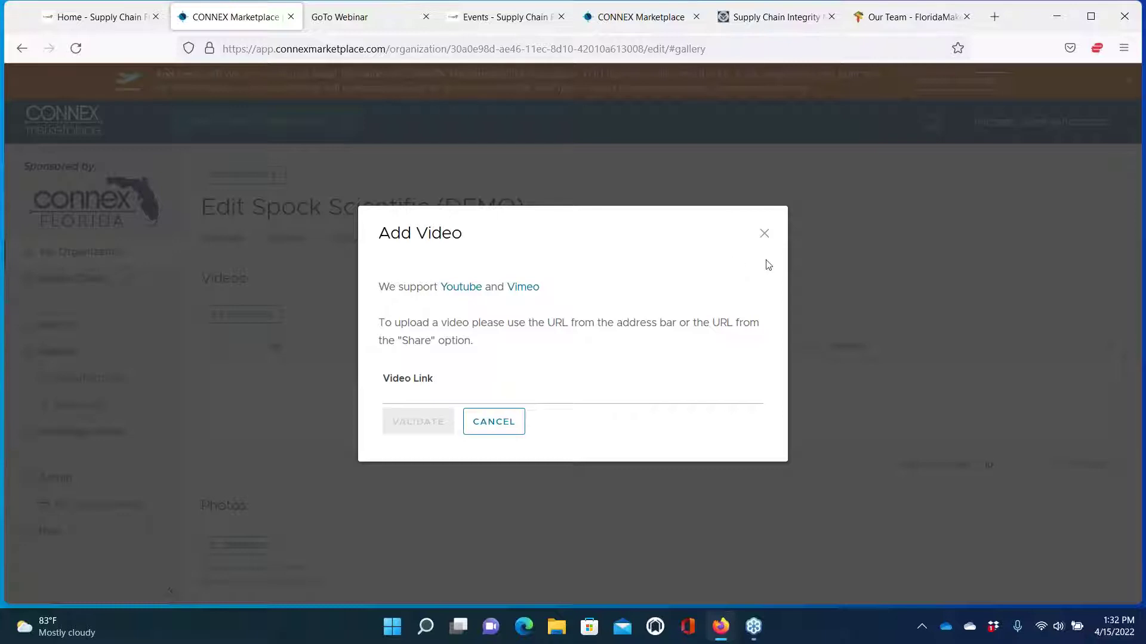
left_click(764, 234)
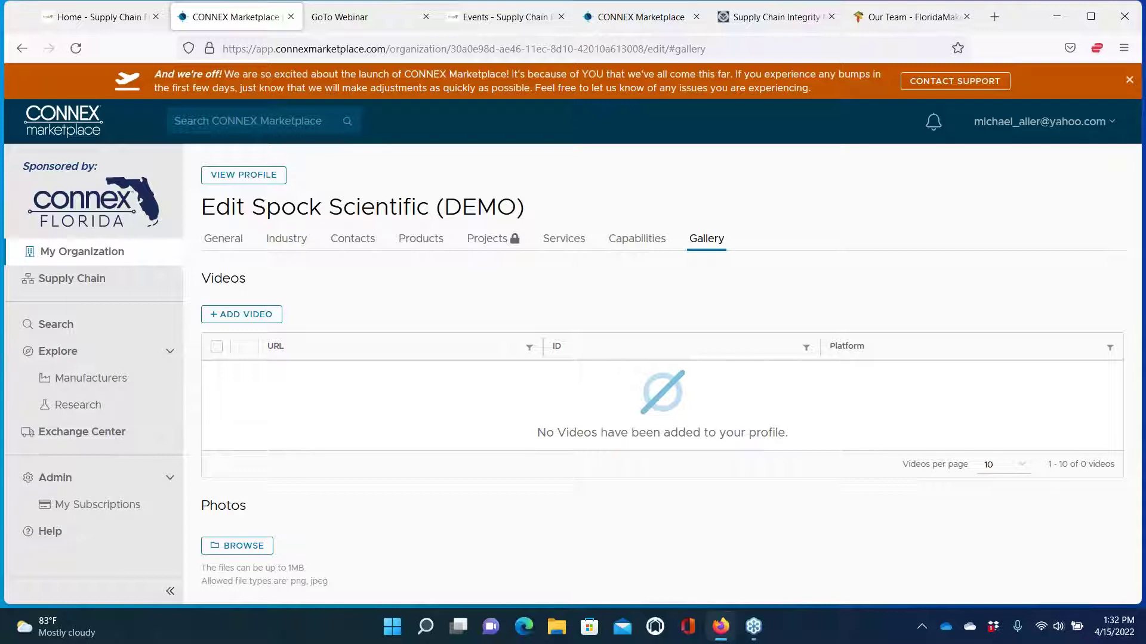
left_click(242, 175)
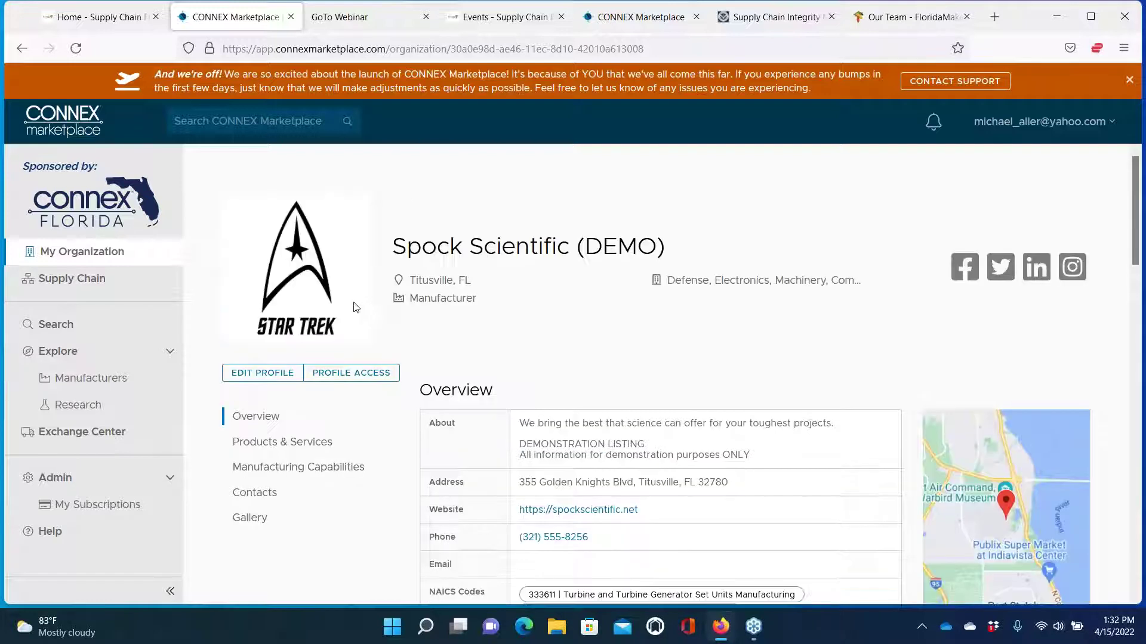
Bring up Profile Access showing three users with access, then switch to the Invitations view
left_click(340, 382)
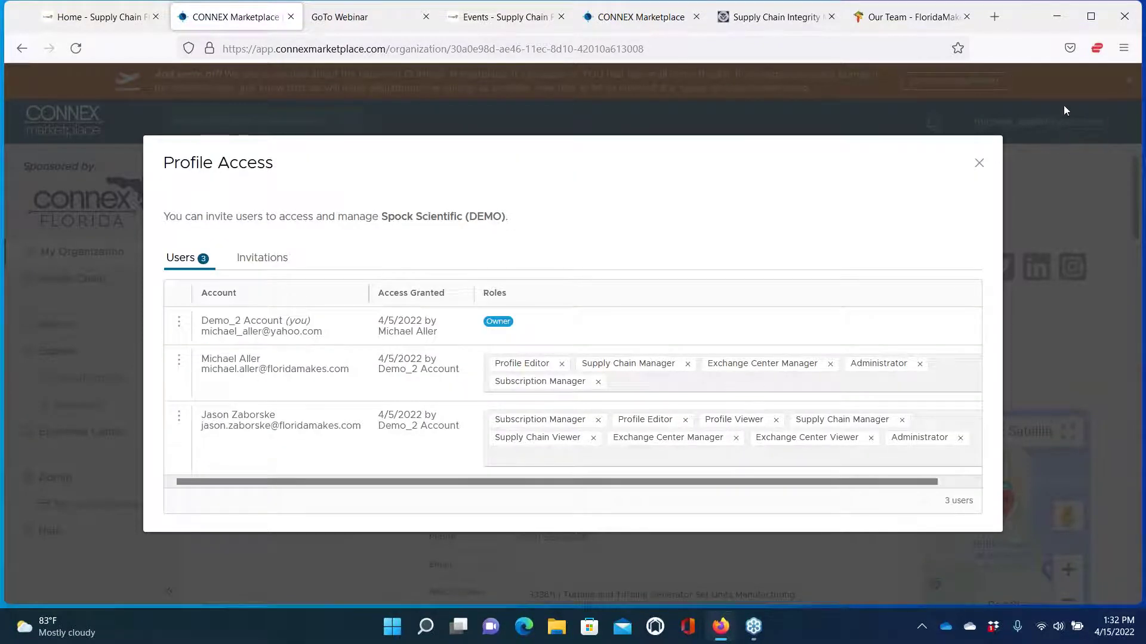
left_click(977, 167)
left_click(1041, 122)
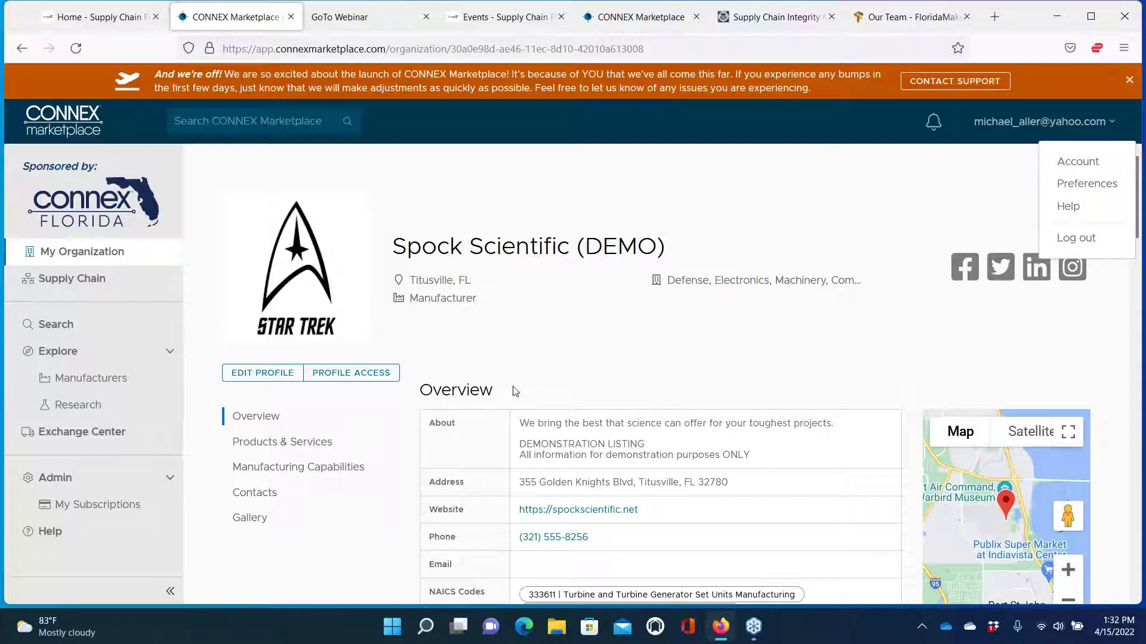
left_click(352, 373)
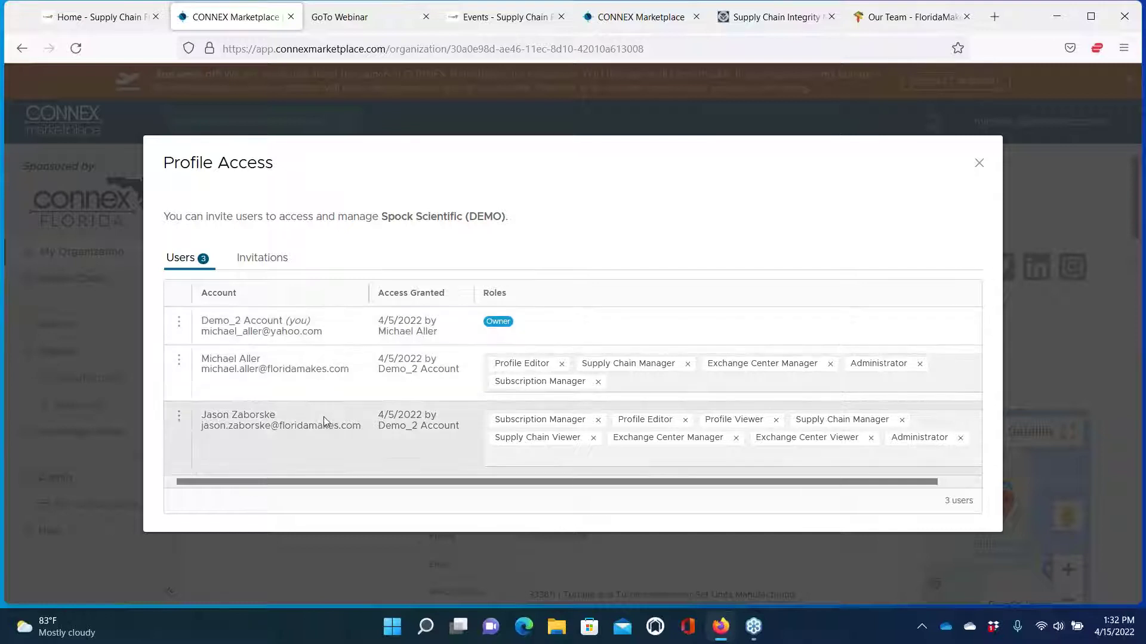
left_click(262, 259)
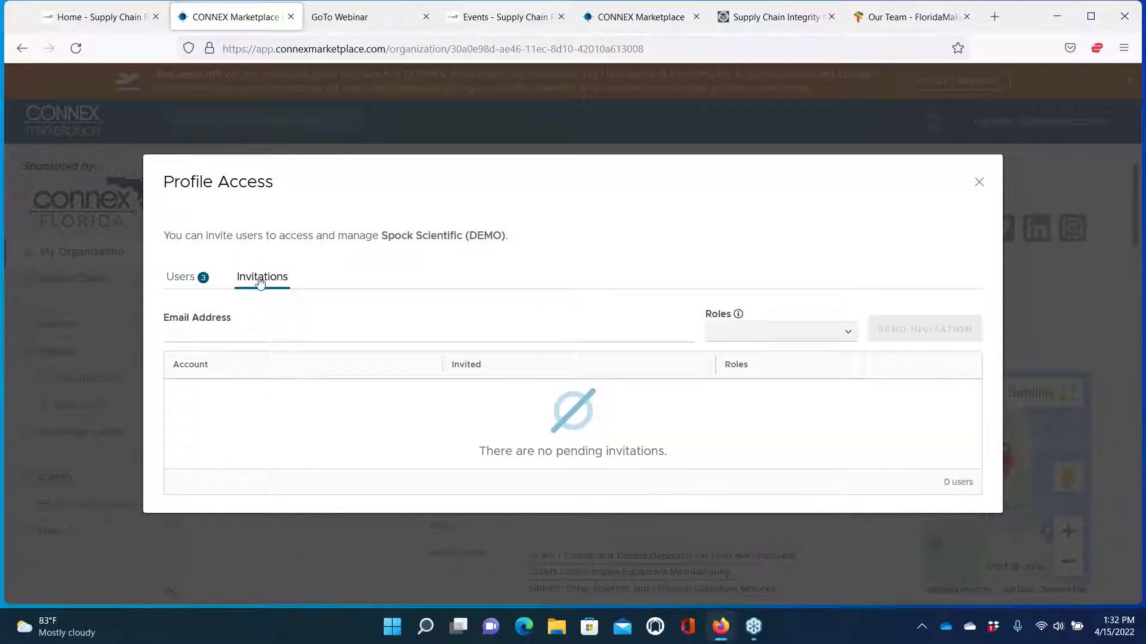
Enter the invitee's e-mail and assign the Profile Editor and Supply Chain Manager roles
left_click(261, 334)
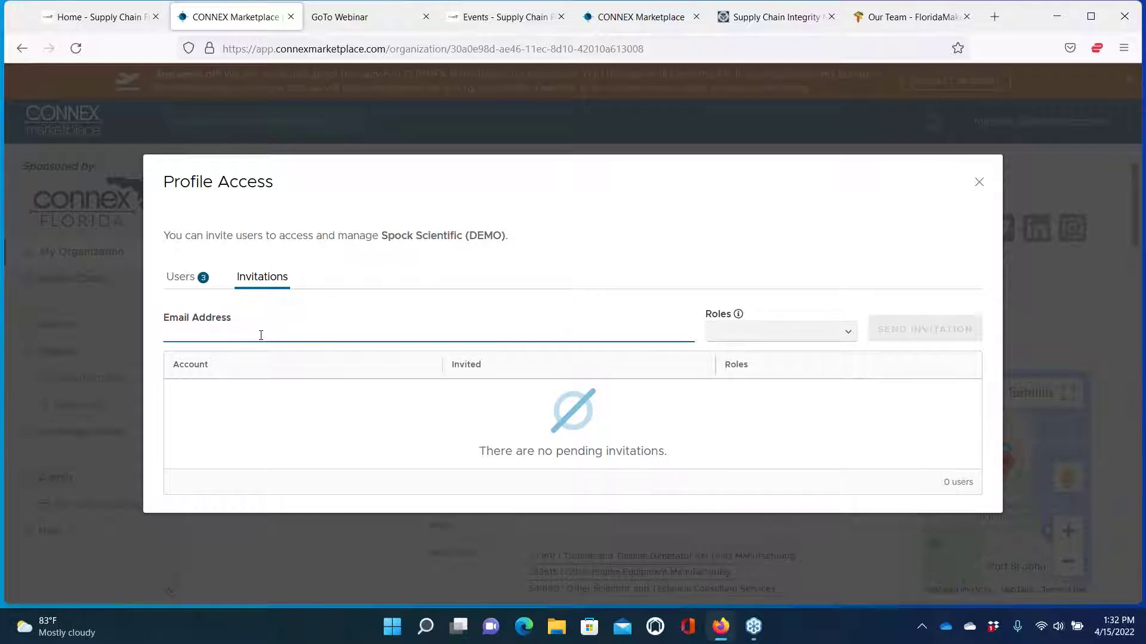
type("foghorn.leghorn@spockscientific.net")
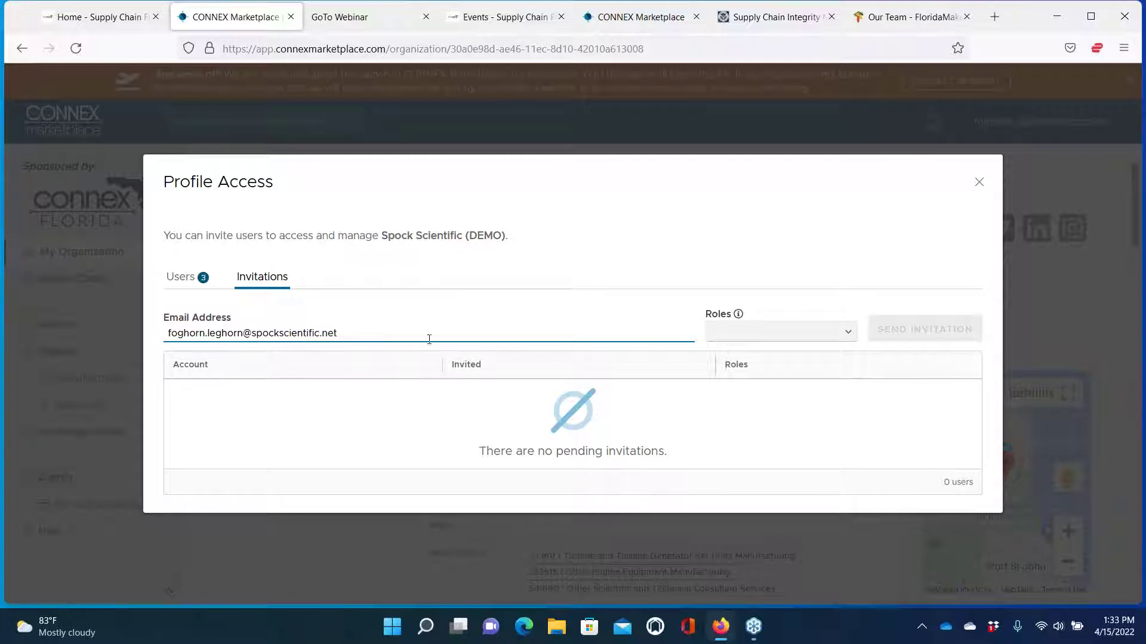
left_click(739, 335)
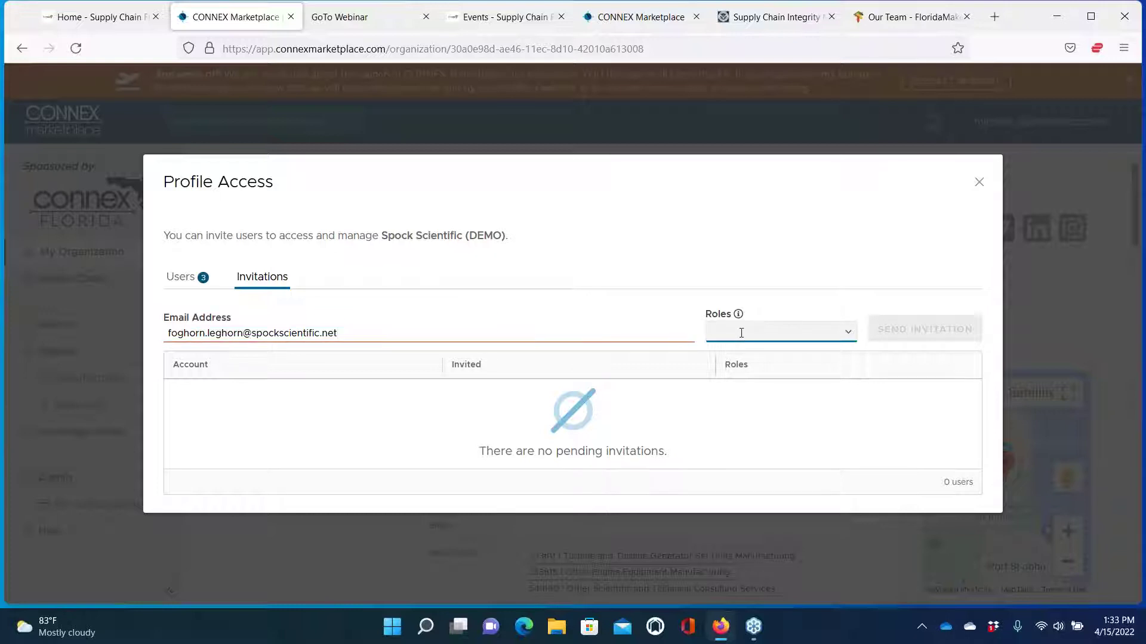
left_click(847, 338)
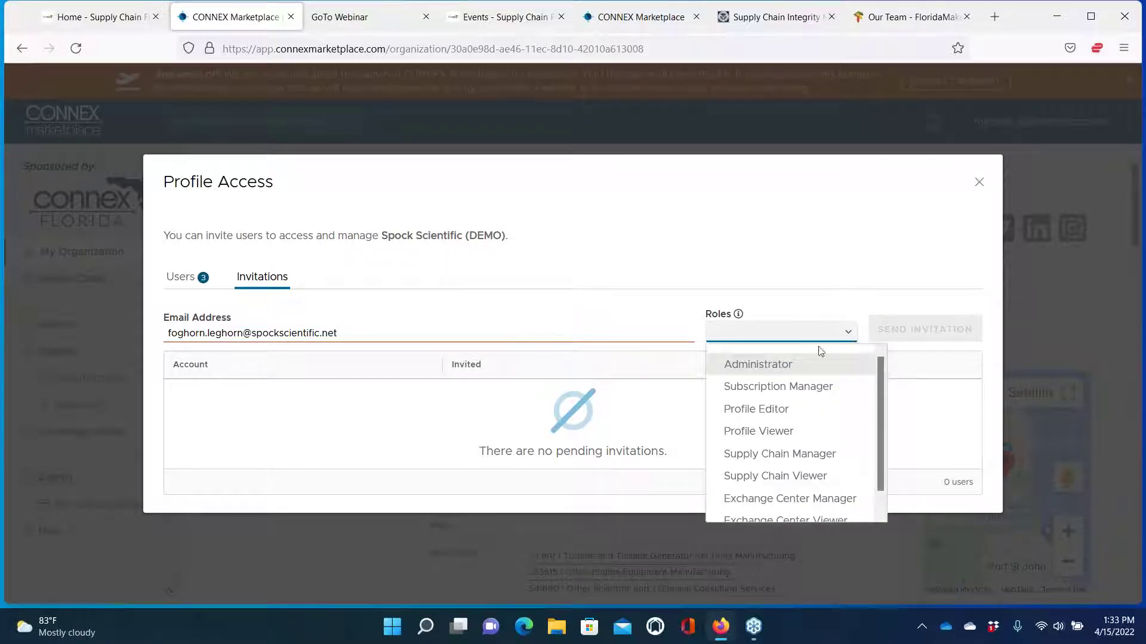
left_click(782, 408)
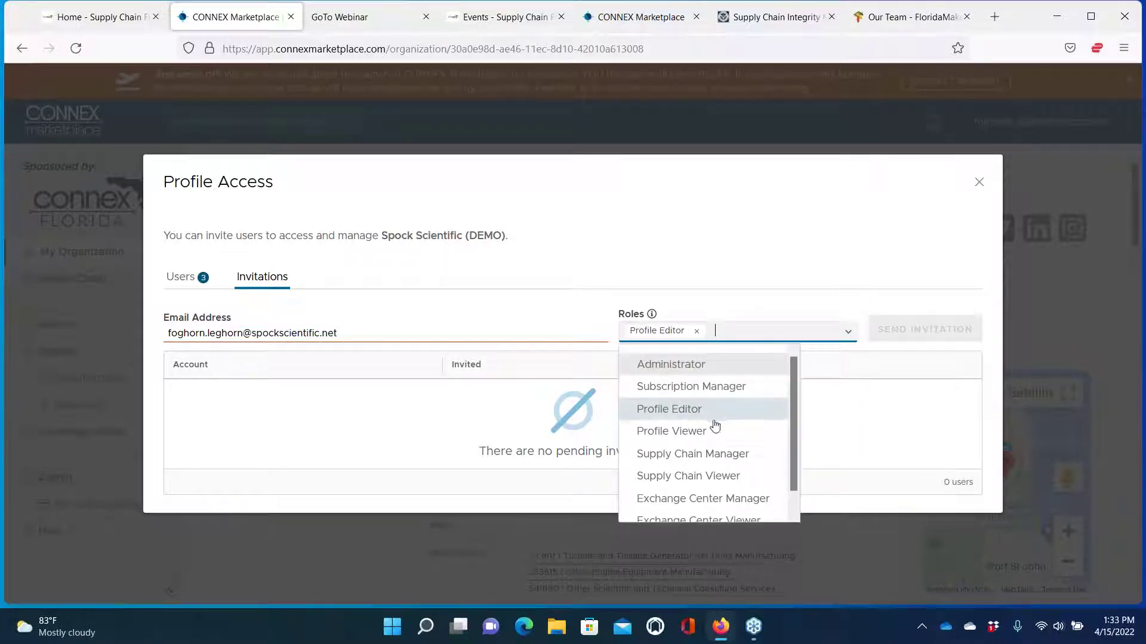
left_click(689, 455)
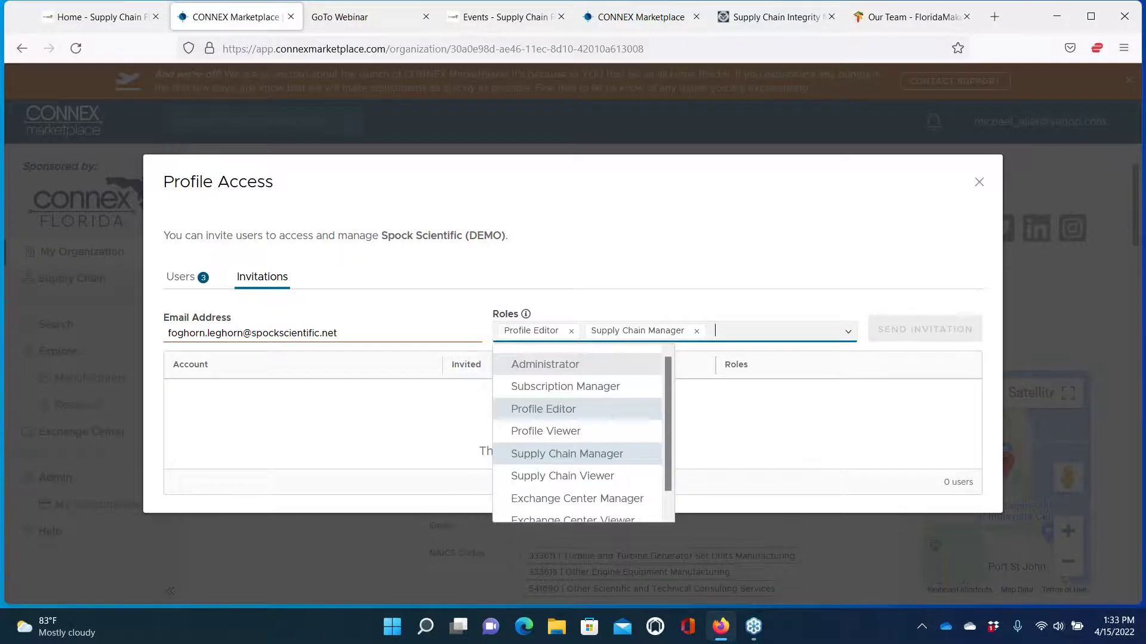
left_click(388, 332)
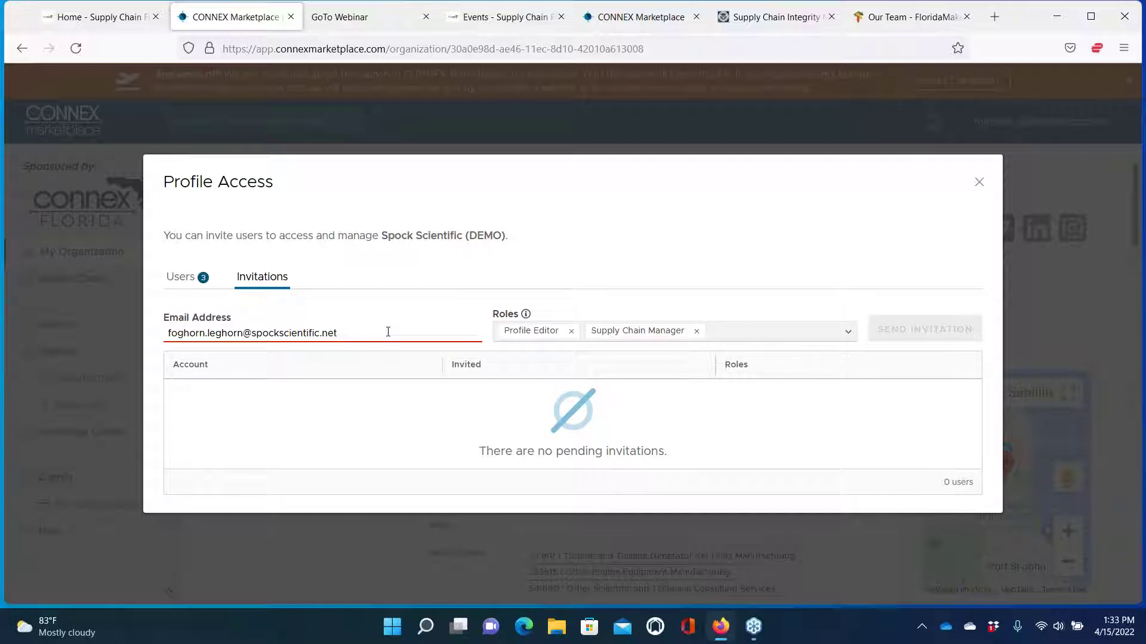
Replace the invitee e-mail with a different e-mail address
key("BackSpace")
key("BackSpace")
key("BackSpace")
key("BackSpace")
key("BackSpace")
key("BackSpace")
key("BackSpace")
key("BackSpace")
key("BackSpace")
key("BackSpace")
key("BackSpace")
key("BackSpace")
key("BackSpace")
key("BackSpace")
key("BackSpace")
key("BackSpace")
key("BackSpace")
key("BackSpace")
key("BackSpace")
key("BackSpace")
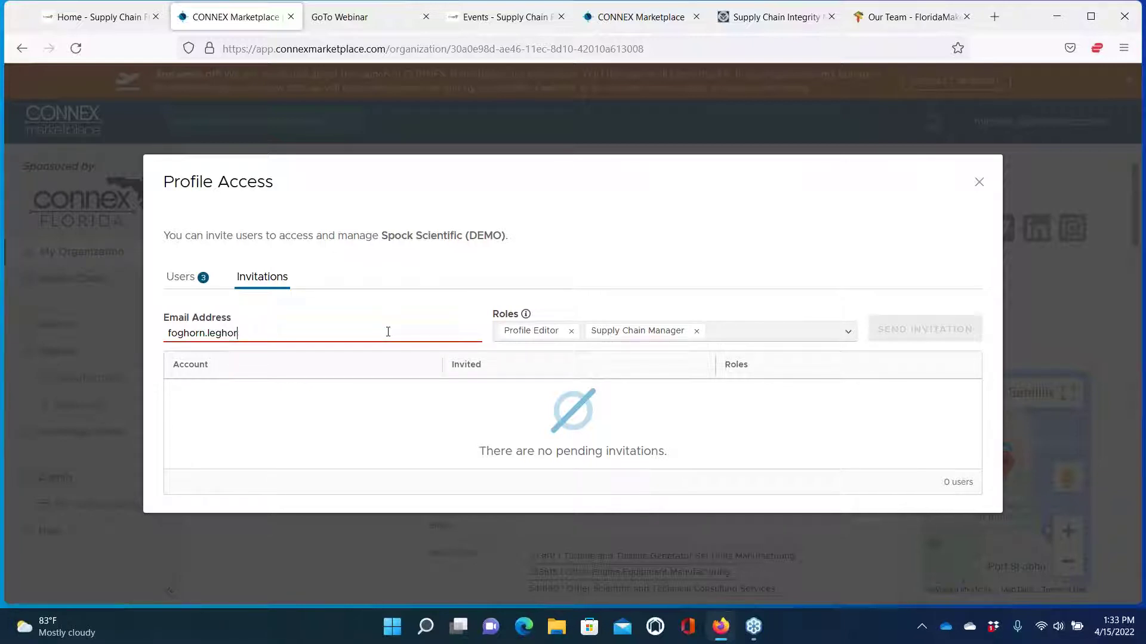
key("BackSpace")
key("BackSpace")
key("BackSpace")
key("BackSpace")
key("BackSpace")
key("BackSpace")
key("BackSpace")
key("BackSpace")
key("BackSpace")
key("BackSpace")
key("BackSpace")
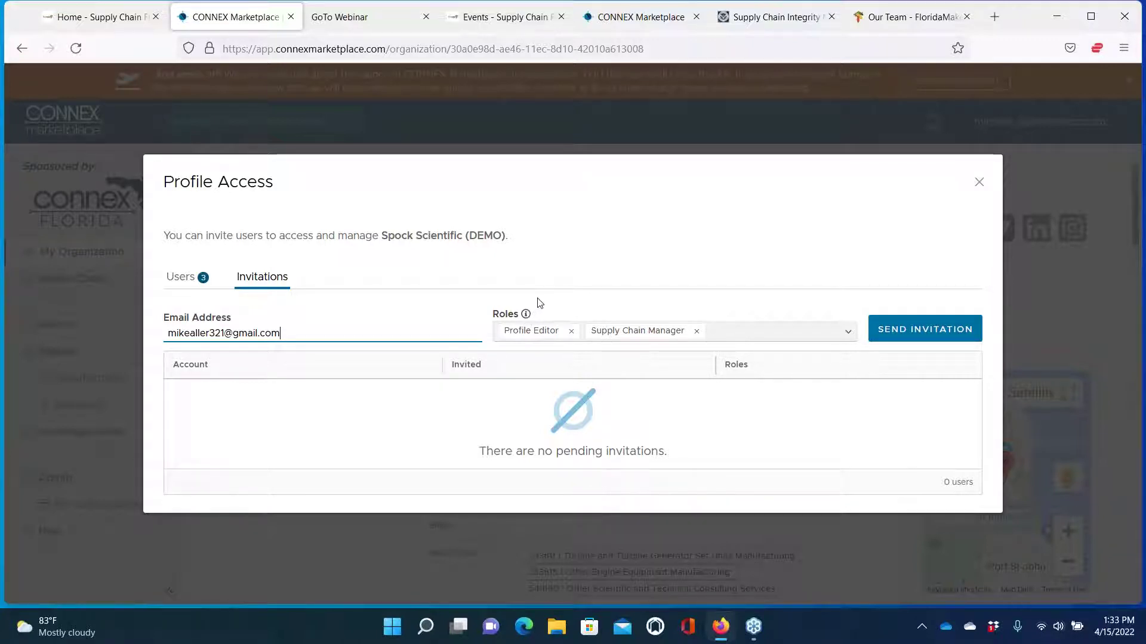
Review the Roles/Permissions overview and close it, keeping the drafted invitation
left_click(526, 315)
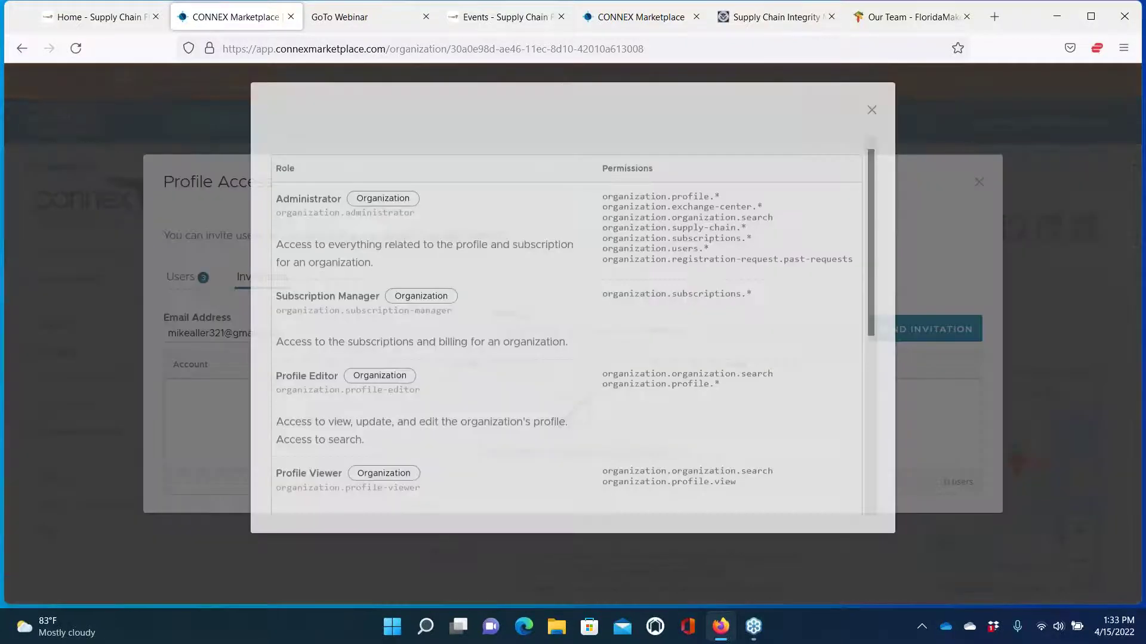
scroll(482, 354, "down", 5)
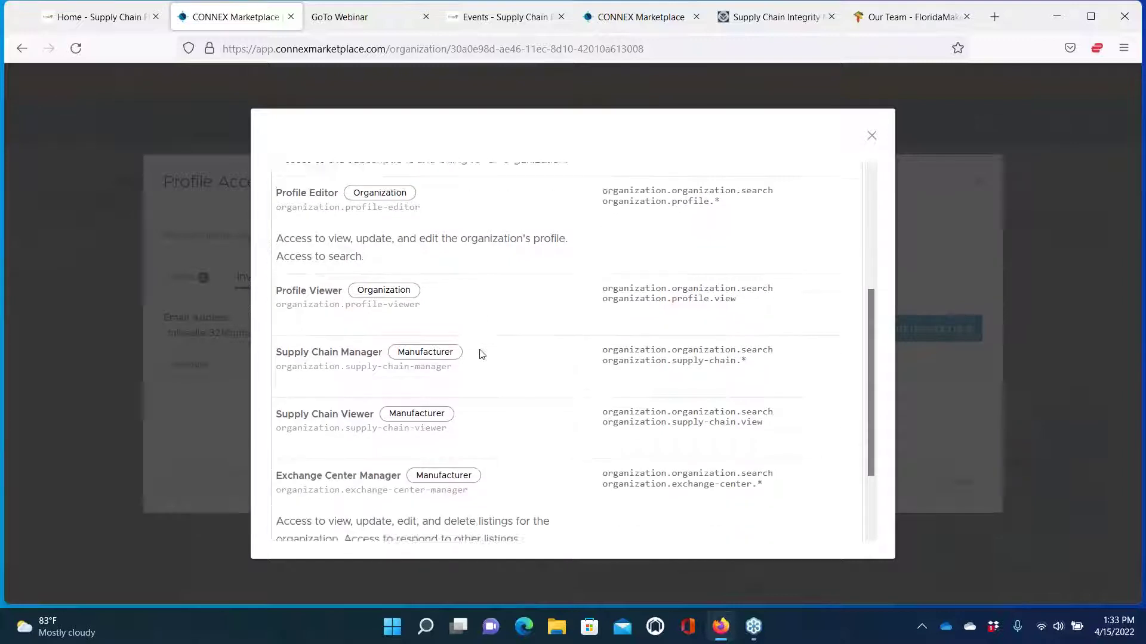
scroll(482, 354, "up", 6)
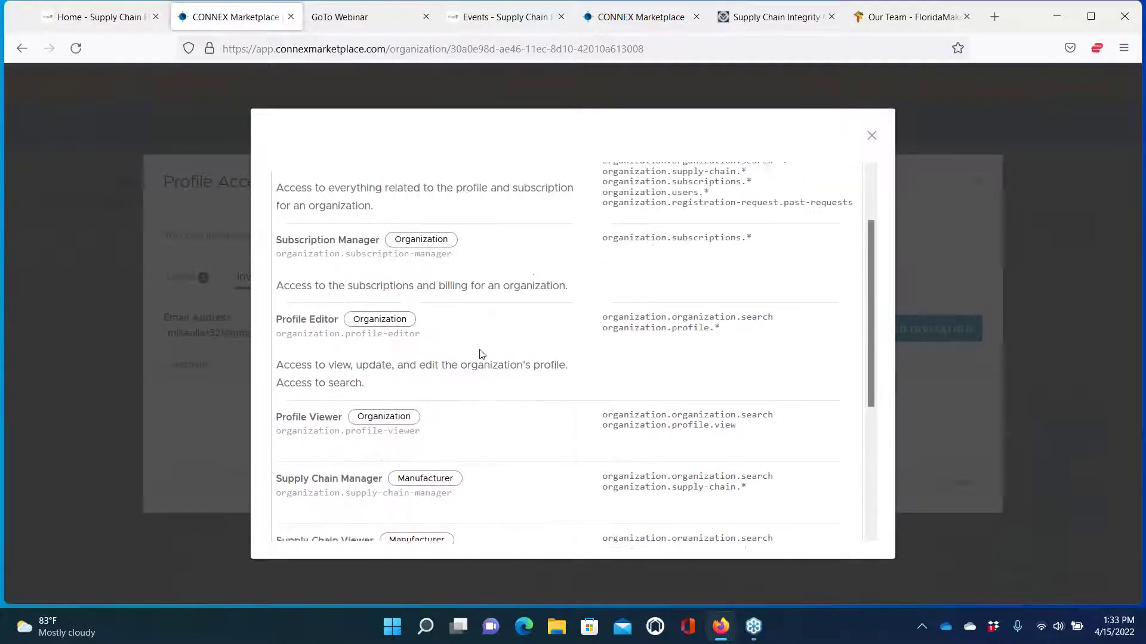
left_click(871, 139)
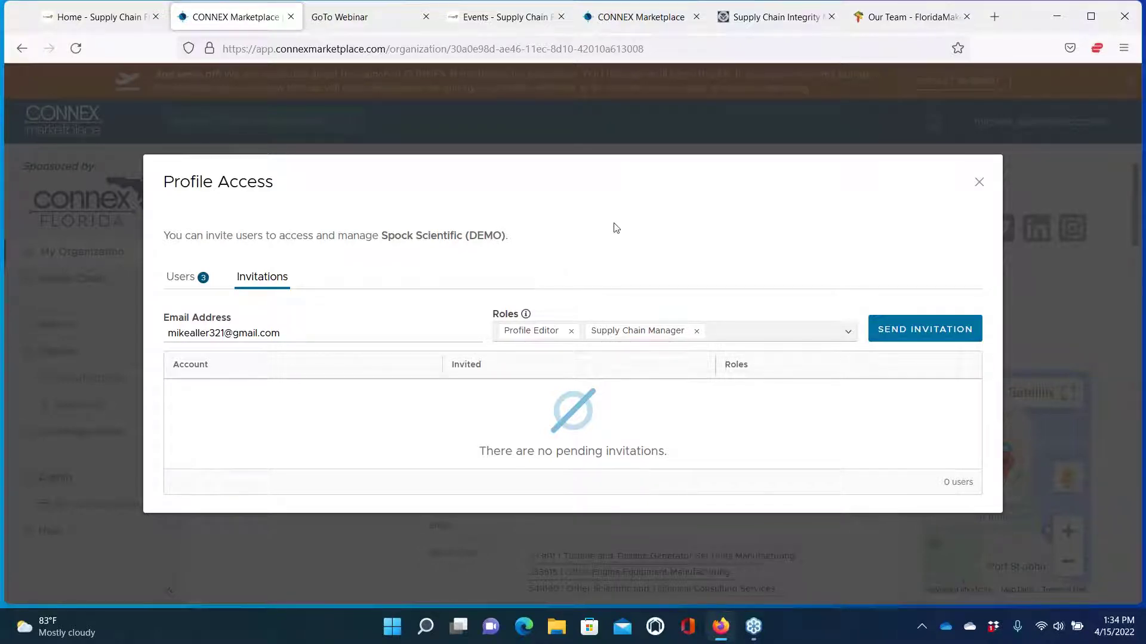
Close Profile Access without sending the invitation and scroll the Spock Scientific profile
left_click(979, 182)
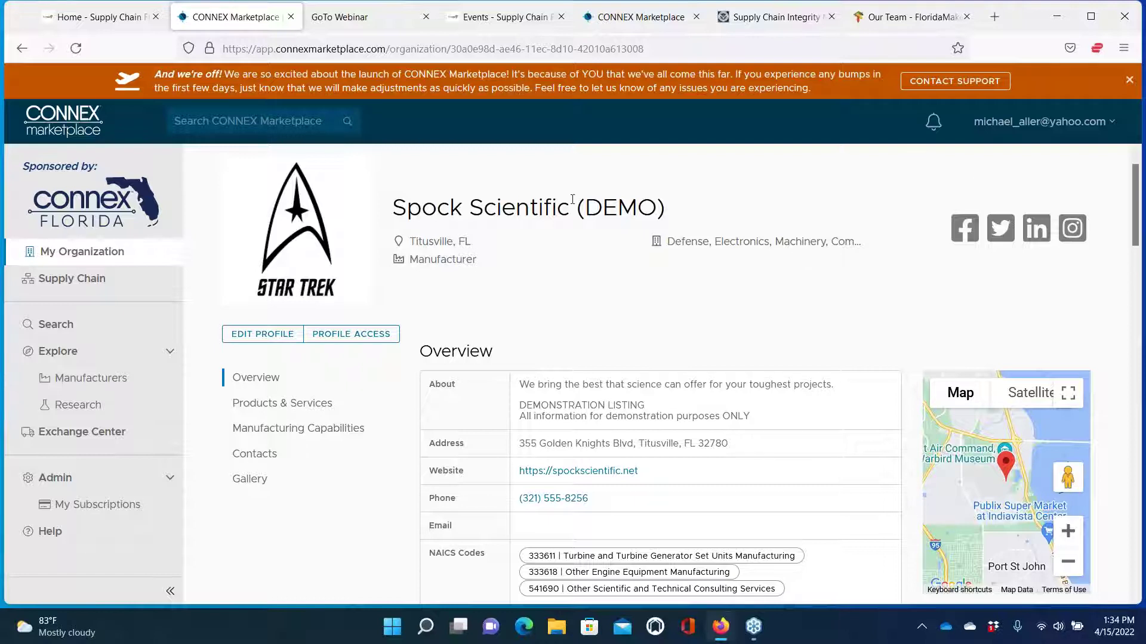
scroll(494, 215, "up", 1)
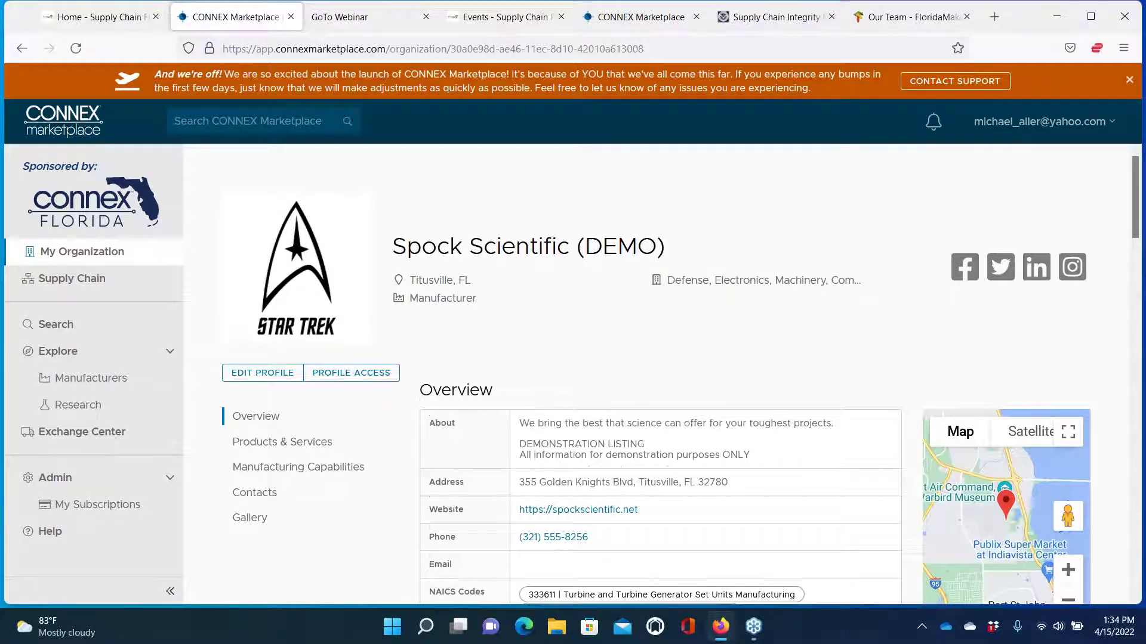
scroll(571, 376, "down", 3)
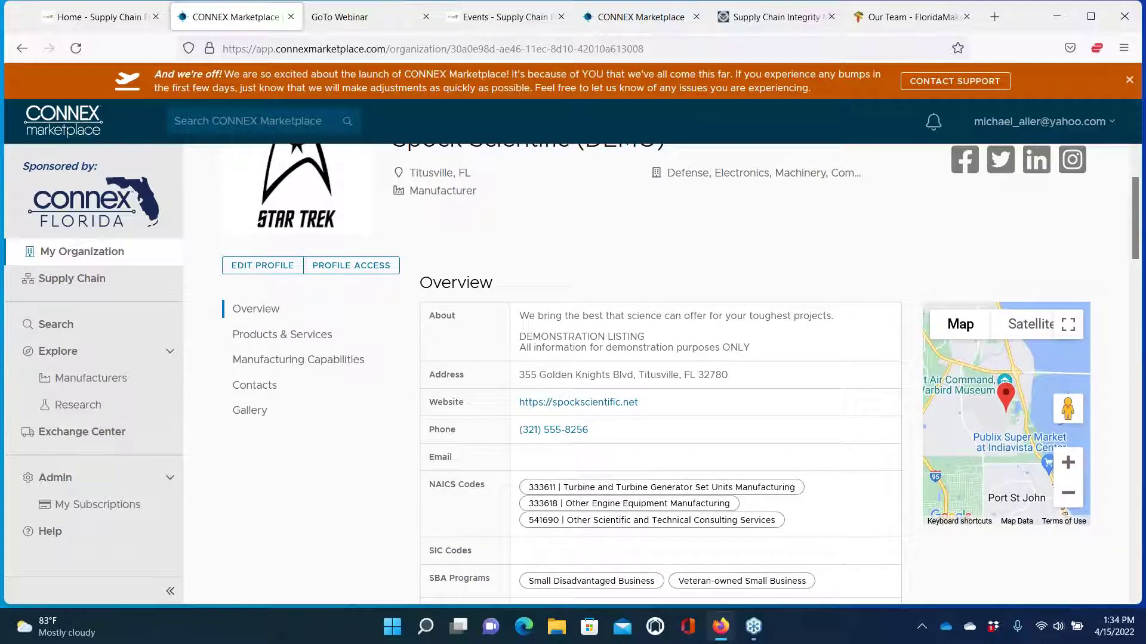
scroll(681, 376, "up", 2)
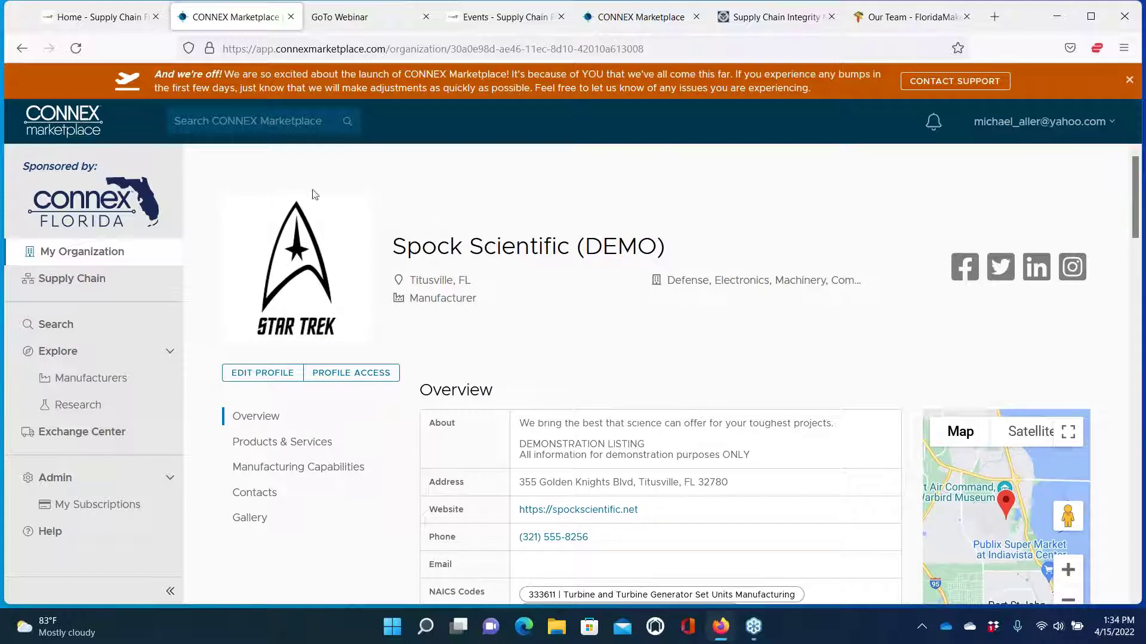
Search the marketplace for 'custom manufacturing'
right_click(209, 121)
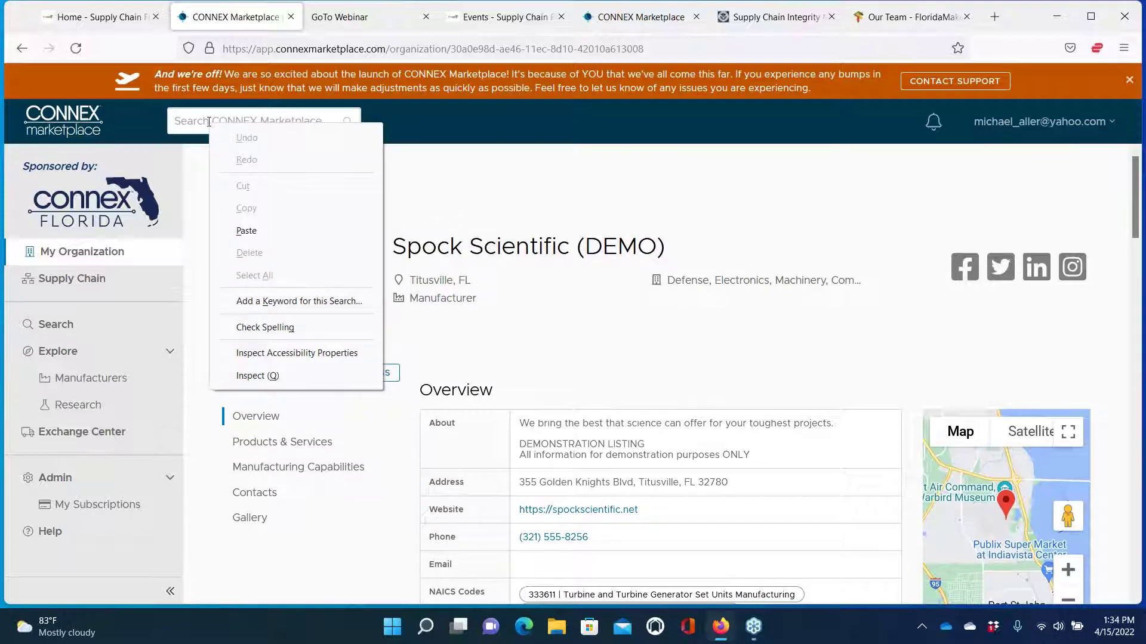
left_click(209, 121)
type("c")
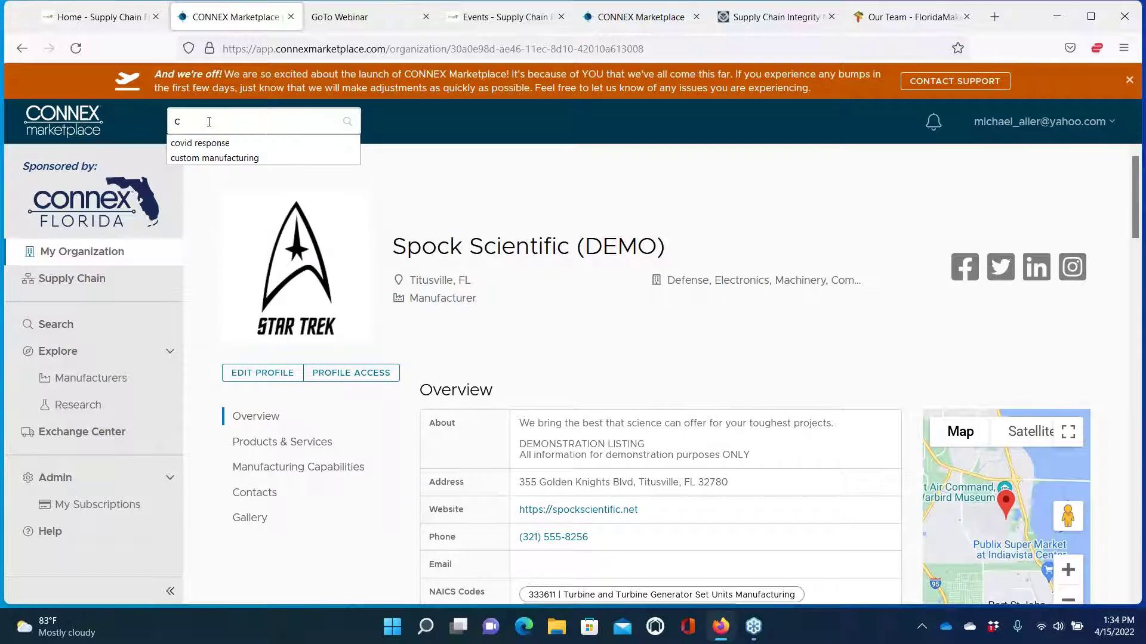
type("ustom manufacturing")
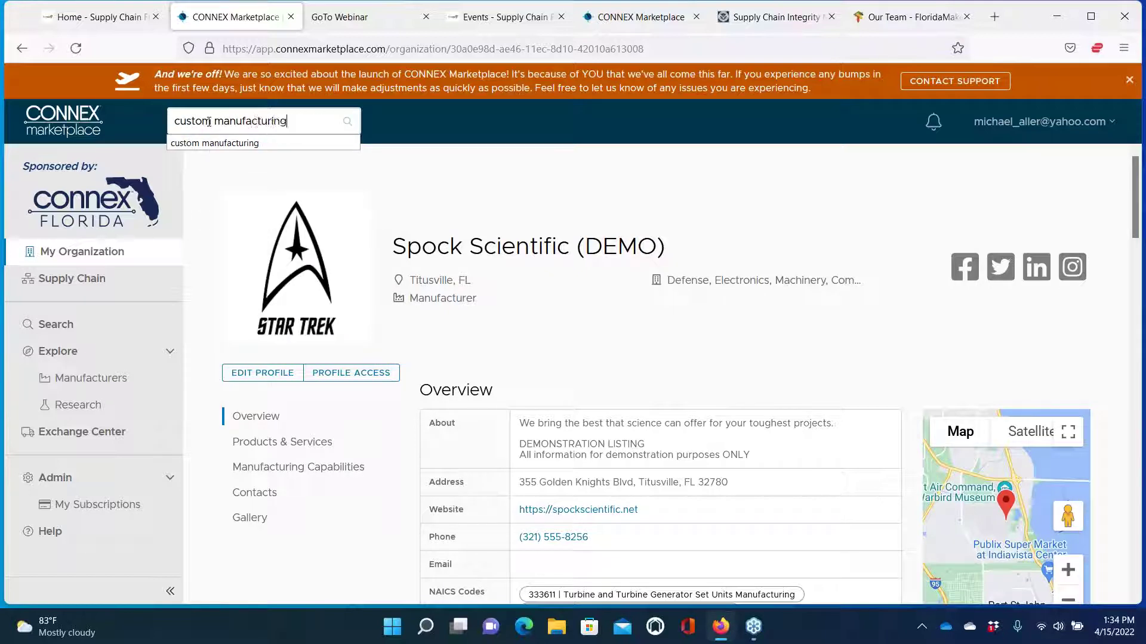
key("Return")
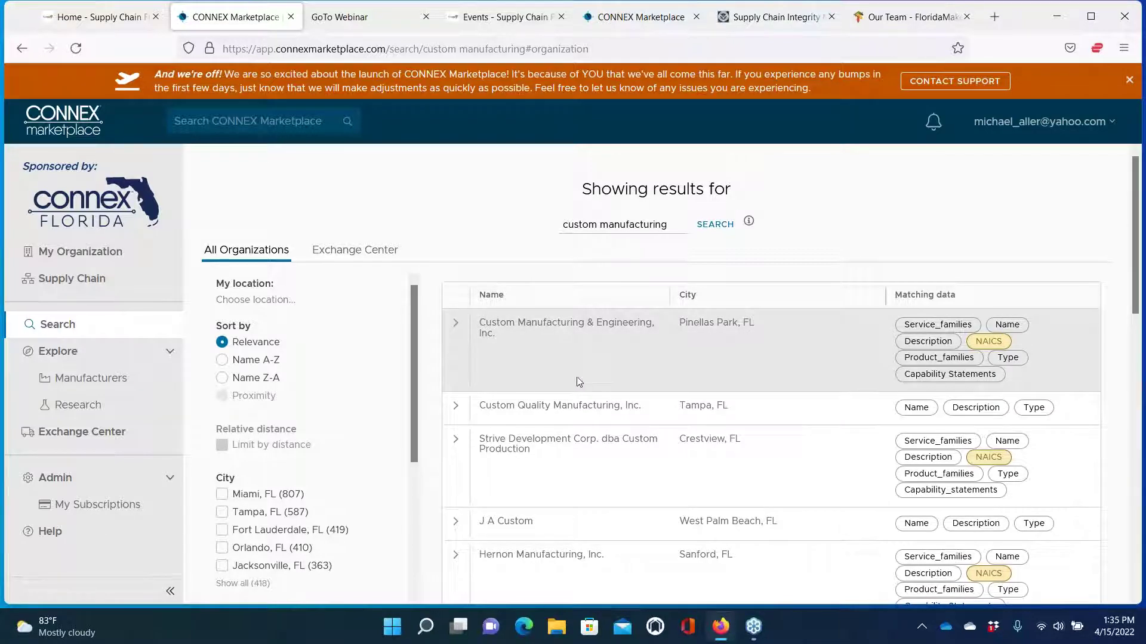
Filter the custom manufacturing results to ISO-certified organizations under Certification
mouse_move(1137, 304)
left_mouse_down()
mouse_move(1140, 445)
mouse_move(1138, 306)
left_mouse_up()
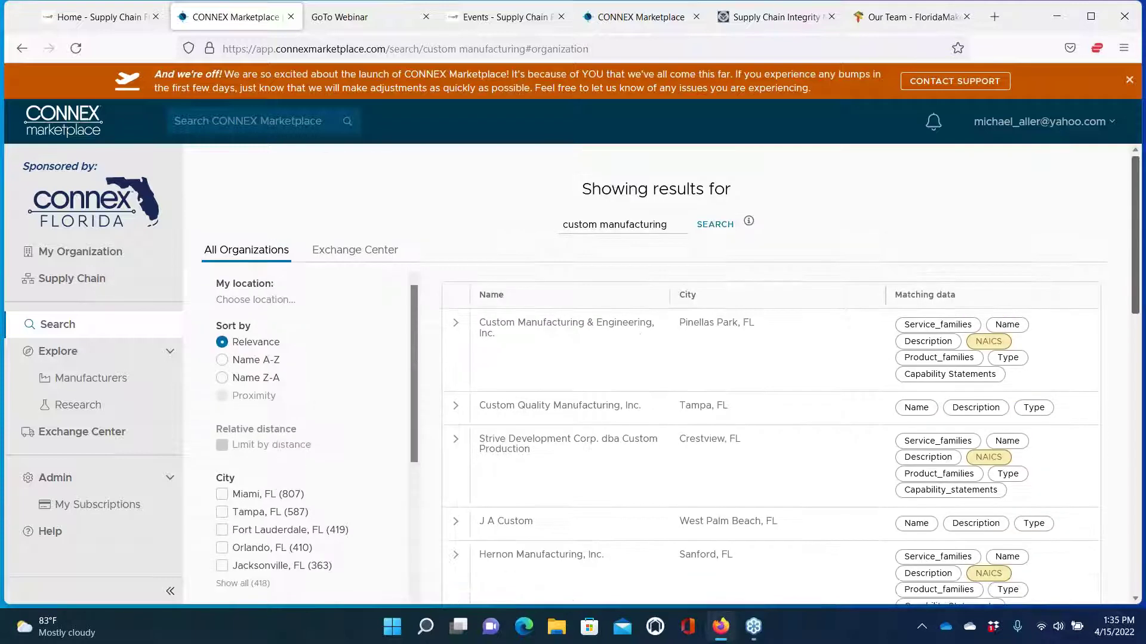
scroll(593, 417, "down", 3)
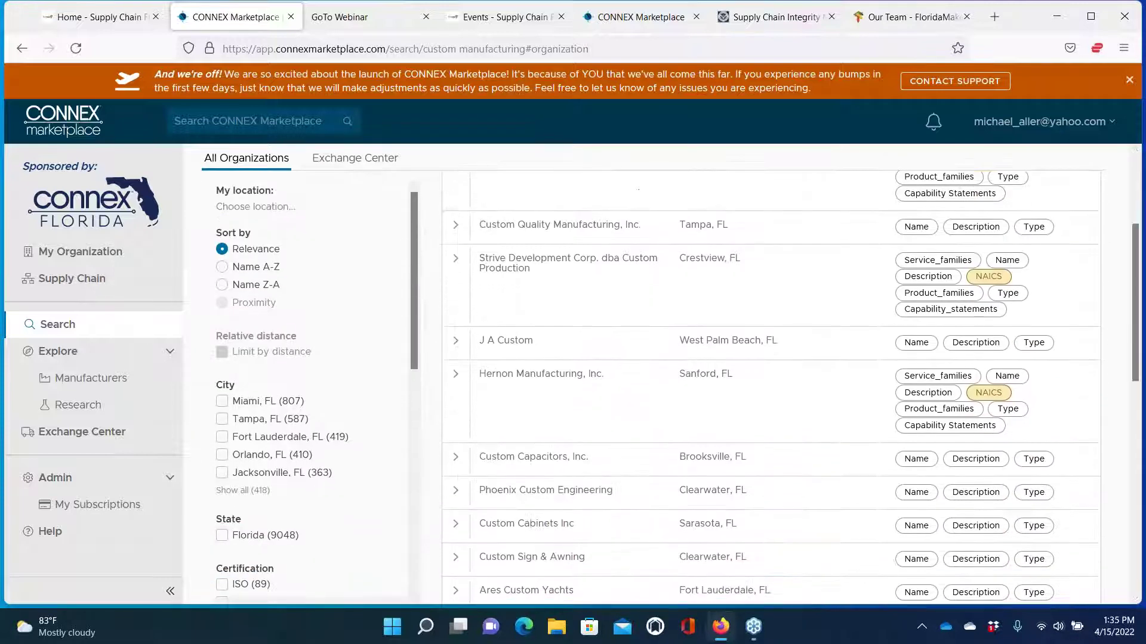
left_click_drag(414, 320, 415, 362)
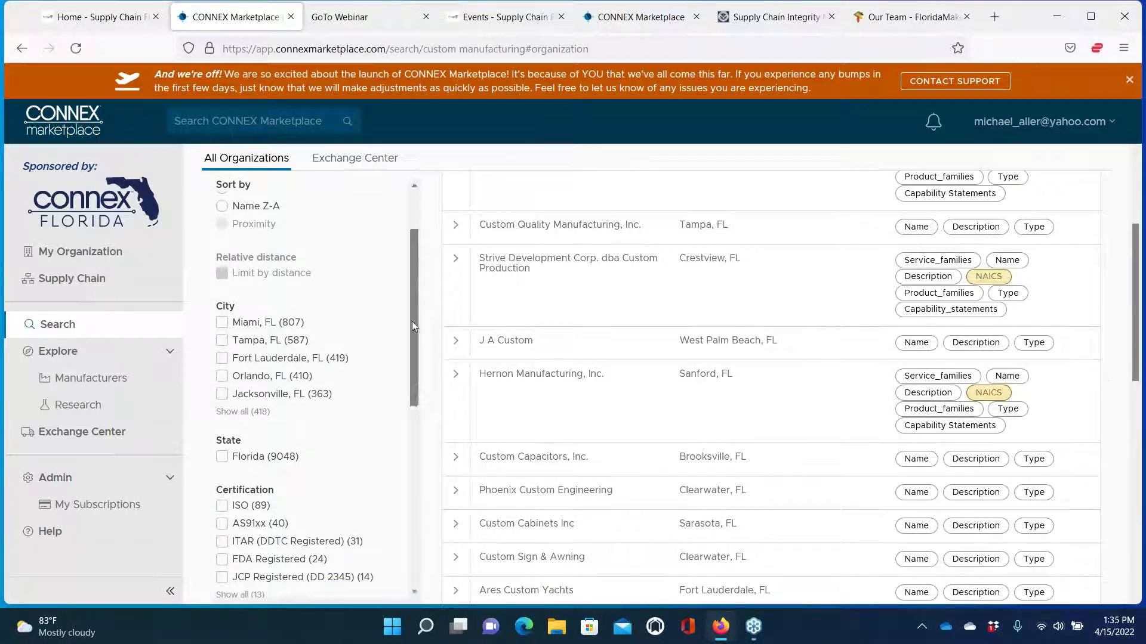
left_click_drag(416, 321, 419, 423)
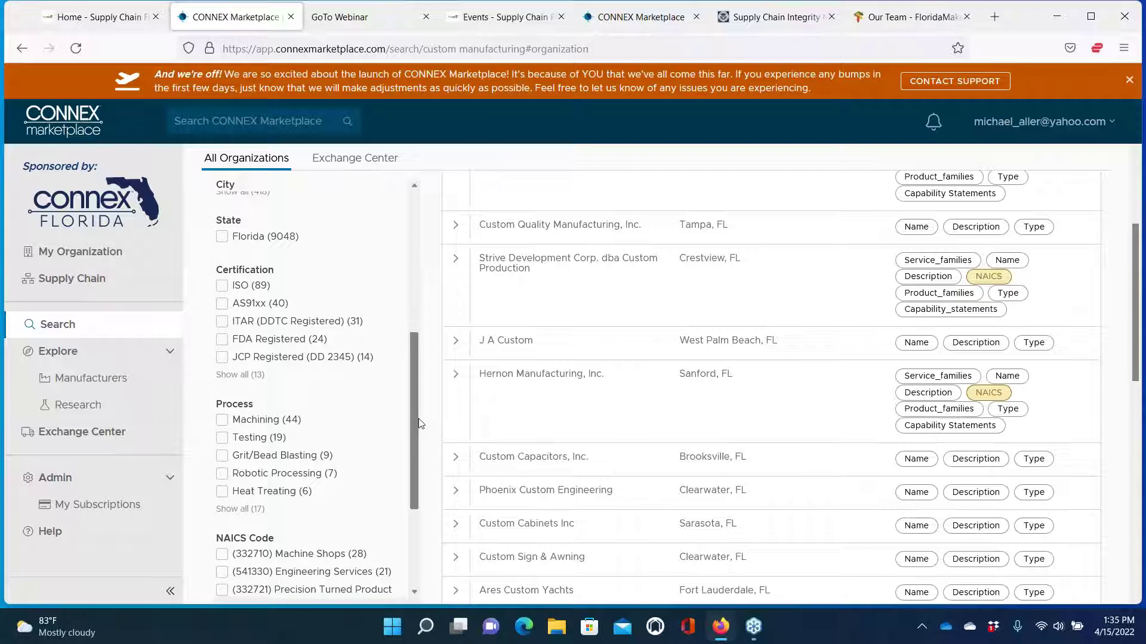
left_click(223, 289)
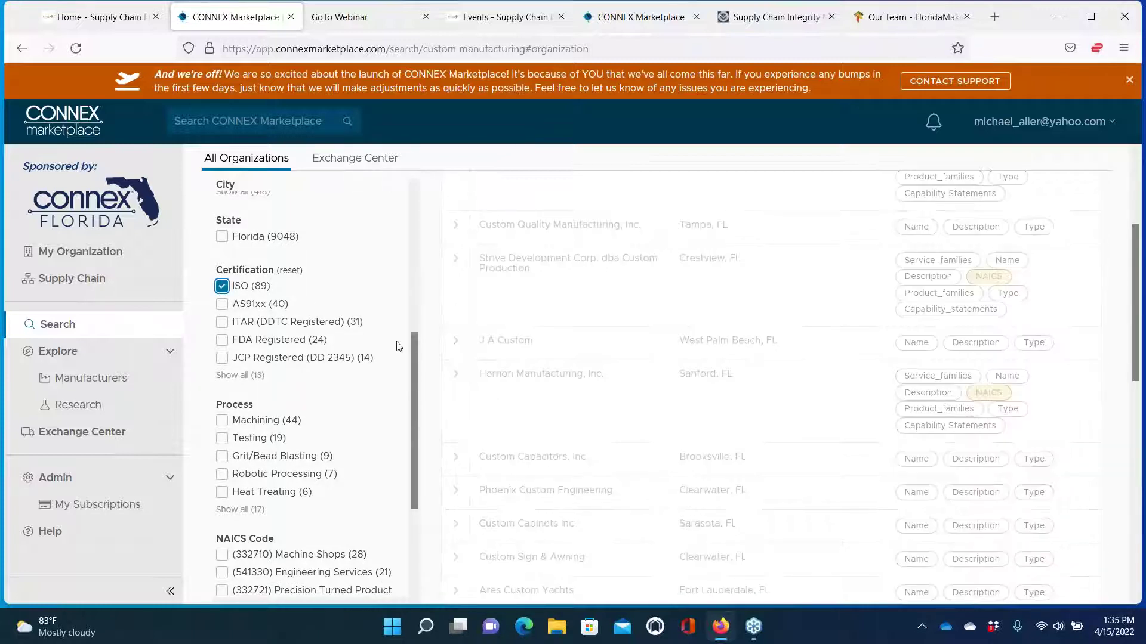
Expand the filter panel with SHOW ALL FILTERS to list every filter category
left_click_drag(414, 367, 409, 431)
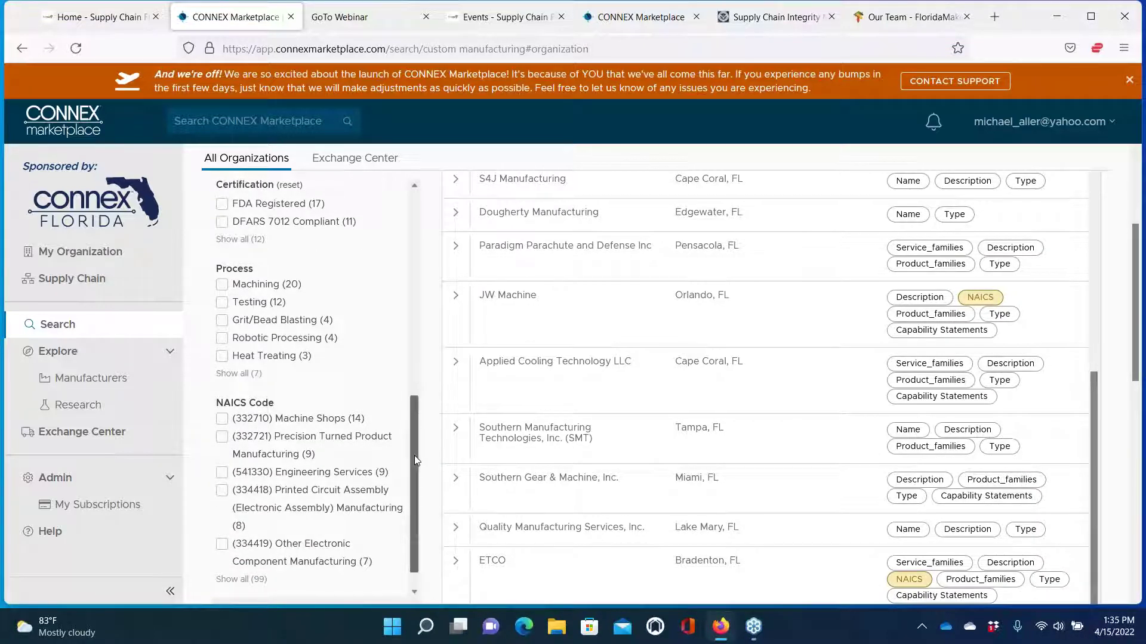
left_click_drag(414, 456, 408, 502)
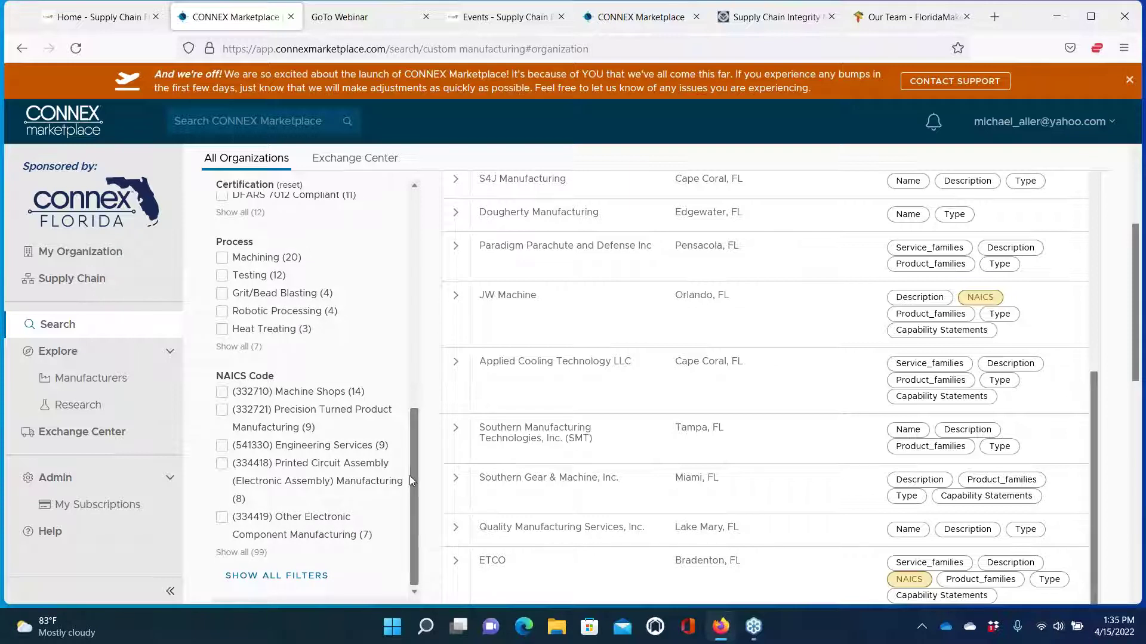
left_click(302, 577)
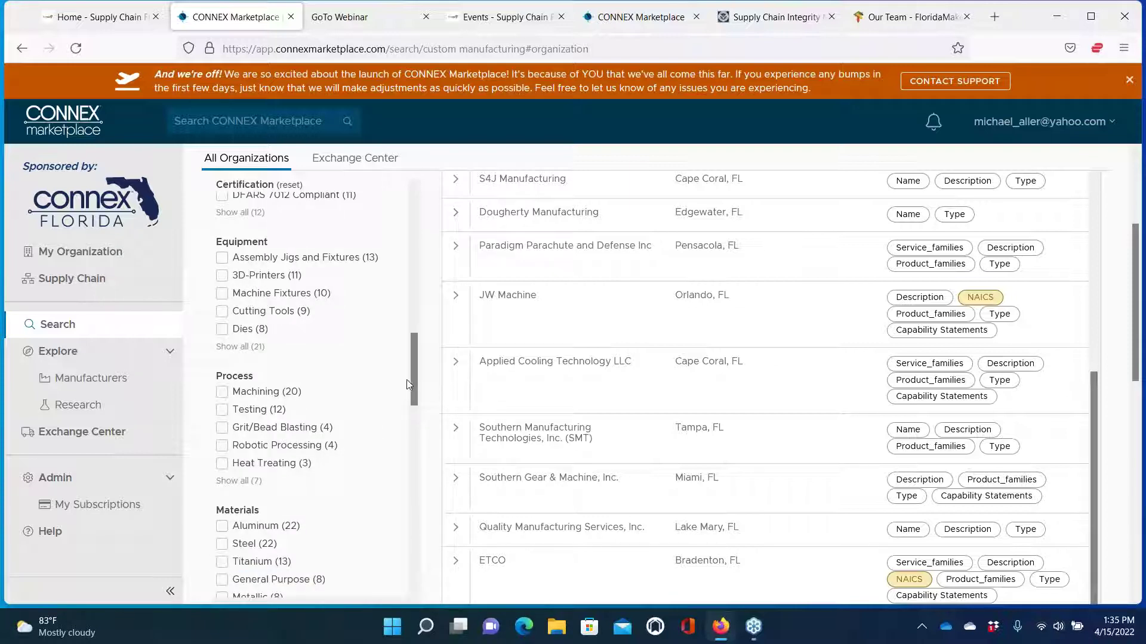
left_click_drag(414, 367, 412, 486)
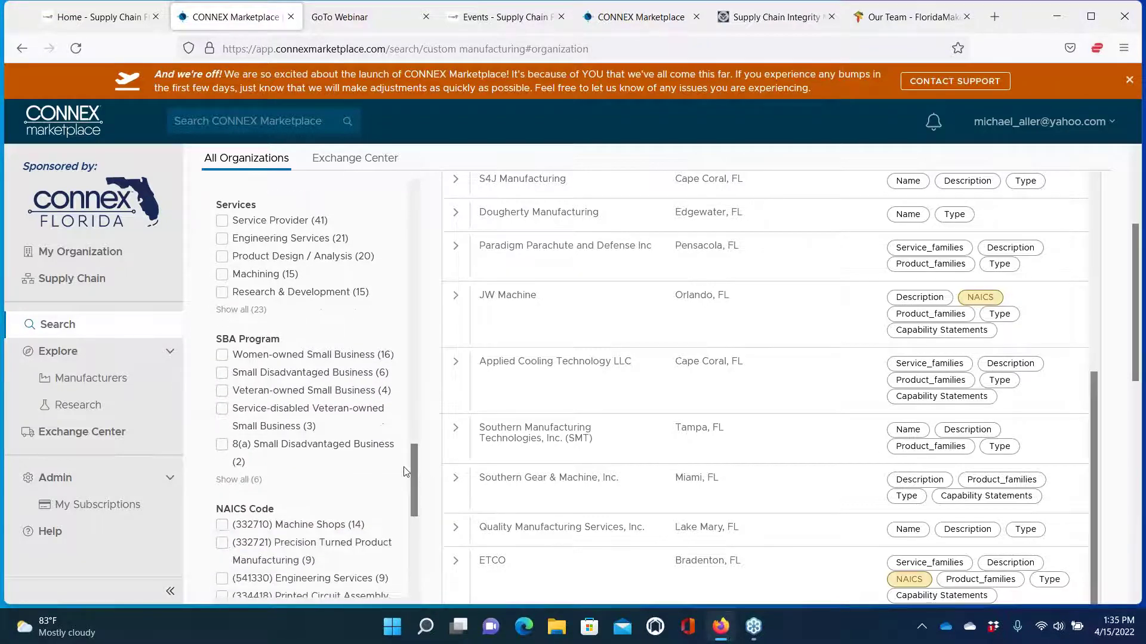
Add the Women-owned Small Business SBA Program filter, then return to the top of the filters
left_click(222, 357)
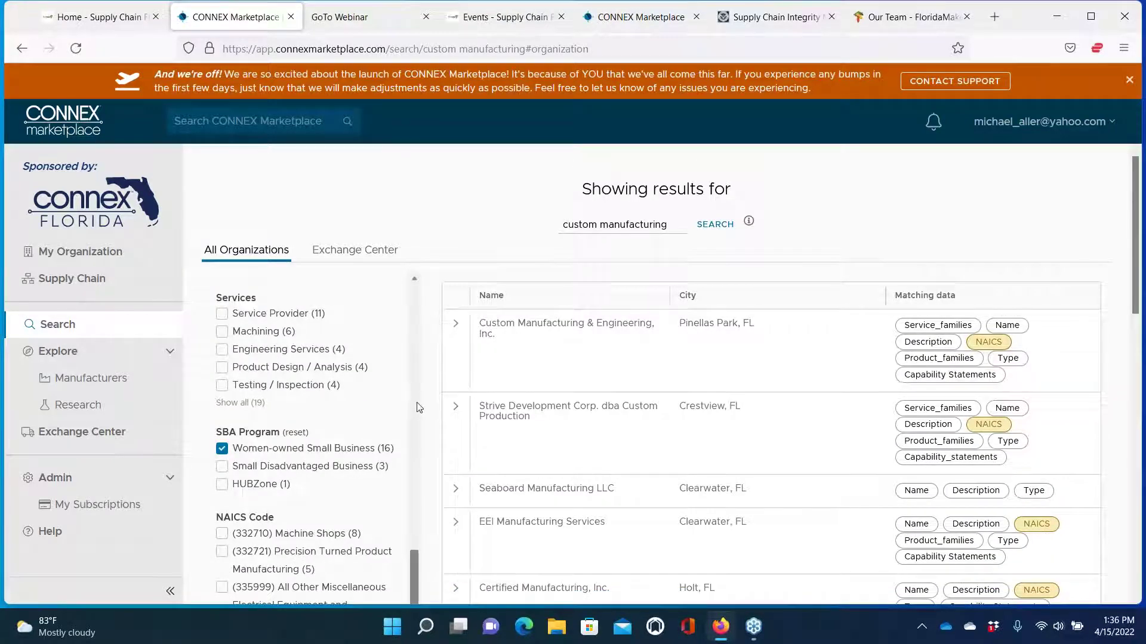
scroll(420, 407, "down", 5)
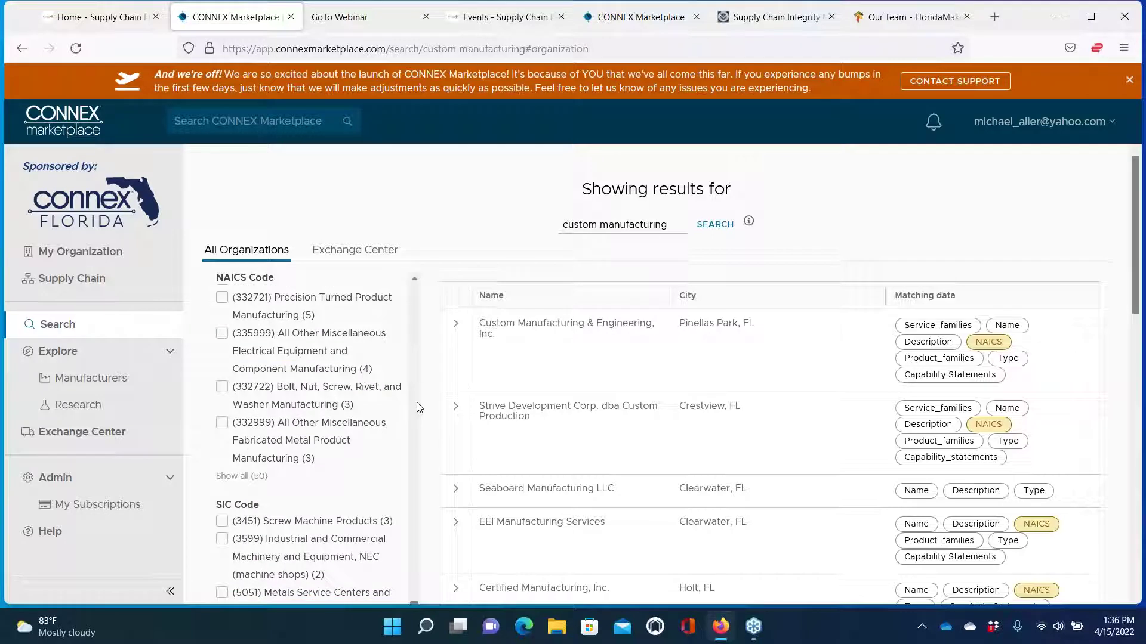
scroll(357, 393, "up", 10)
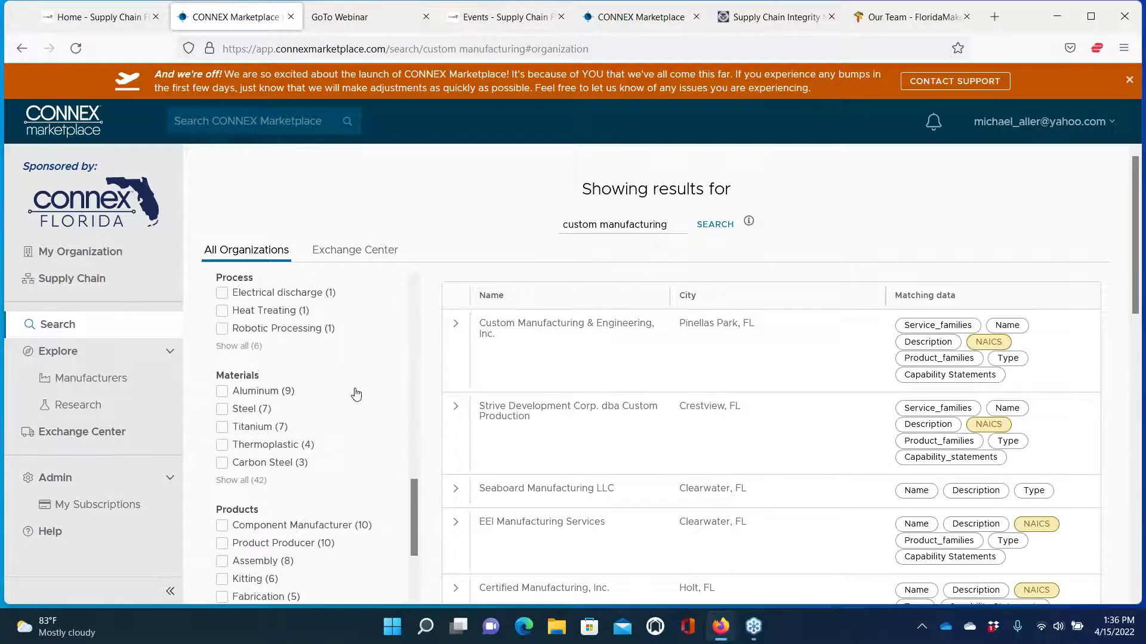
scroll(356, 393, "up", 6)
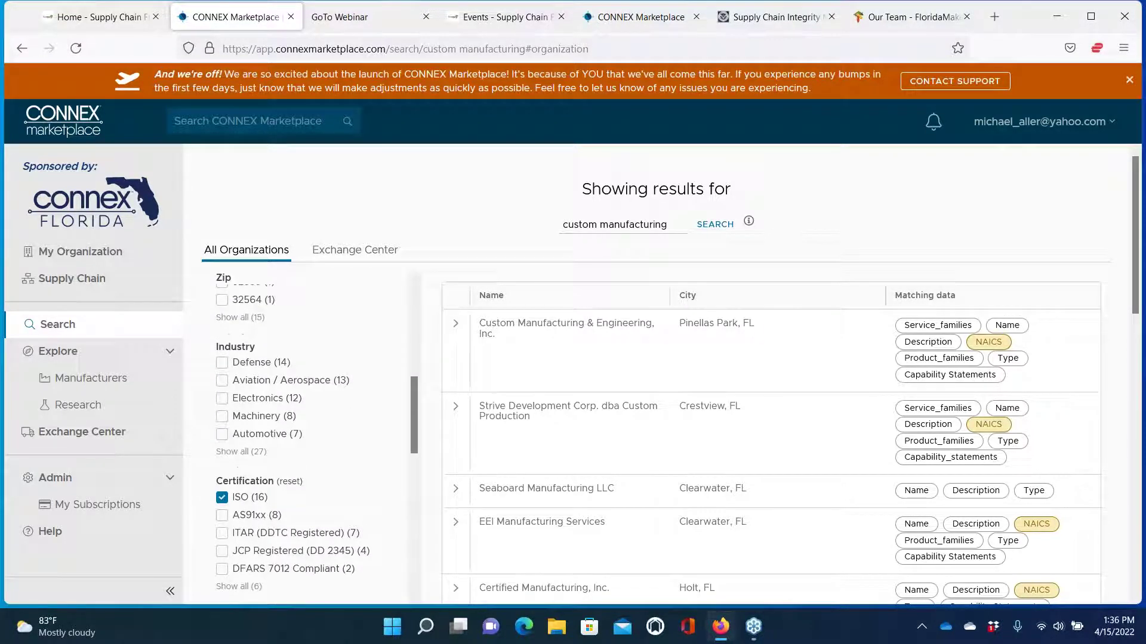
scroll(316, 442, "up", 4)
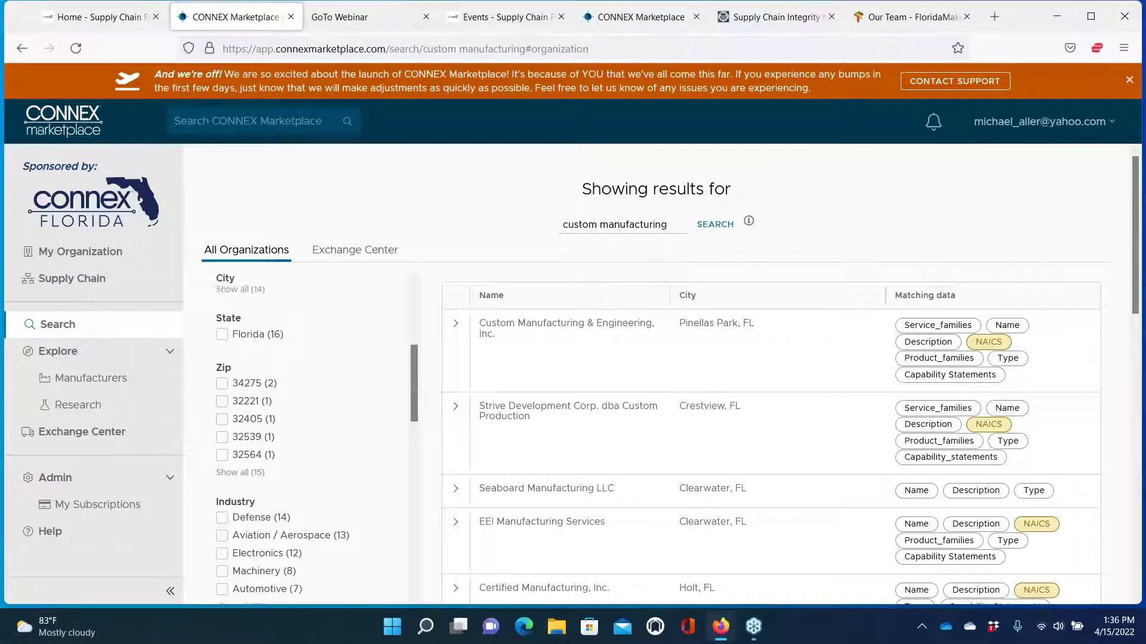
scroll(316, 441, "up", 5)
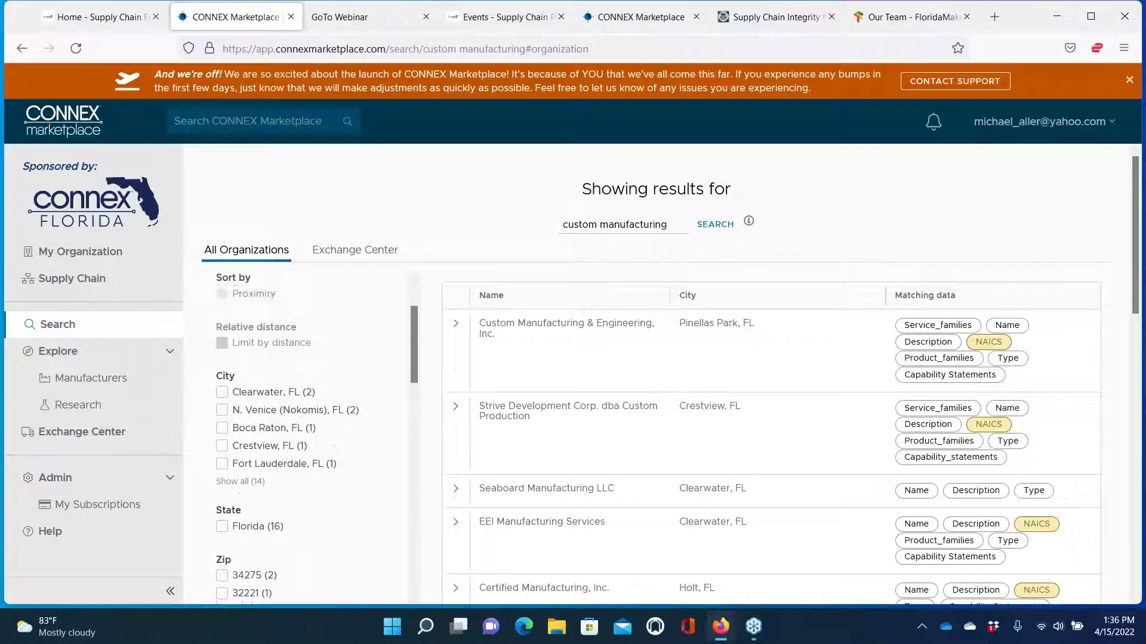
scroll(285, 371, "up", 1)
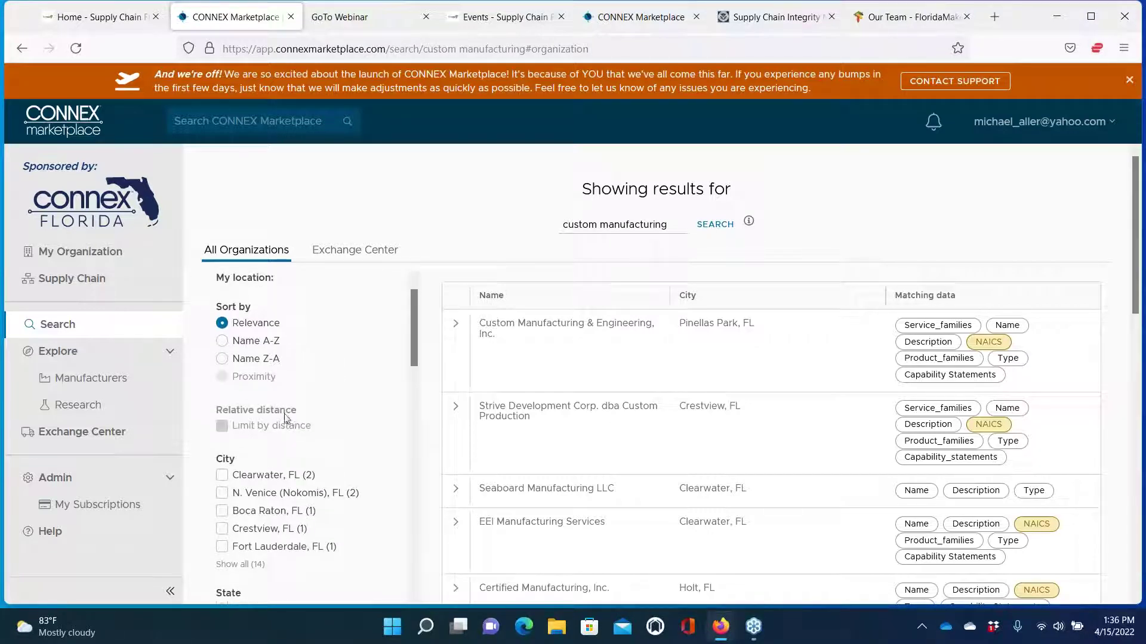
scroll(286, 419, "up", 1)
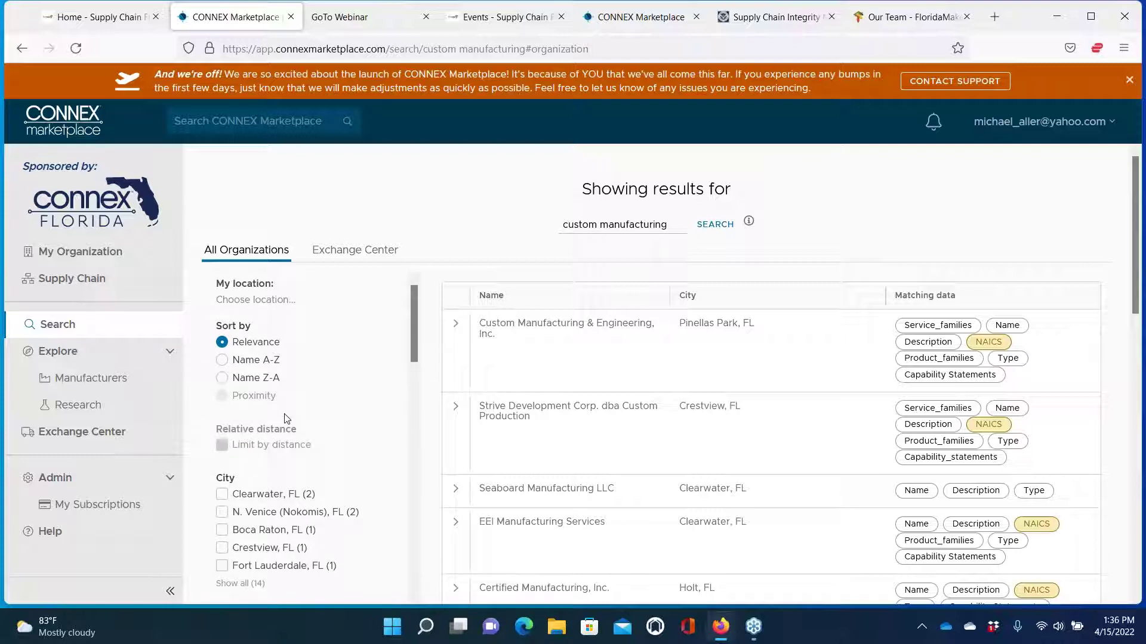
scroll(284, 418, "down", 2)
scroll(284, 418, "up", 2)
scroll(259, 458, "down", 3)
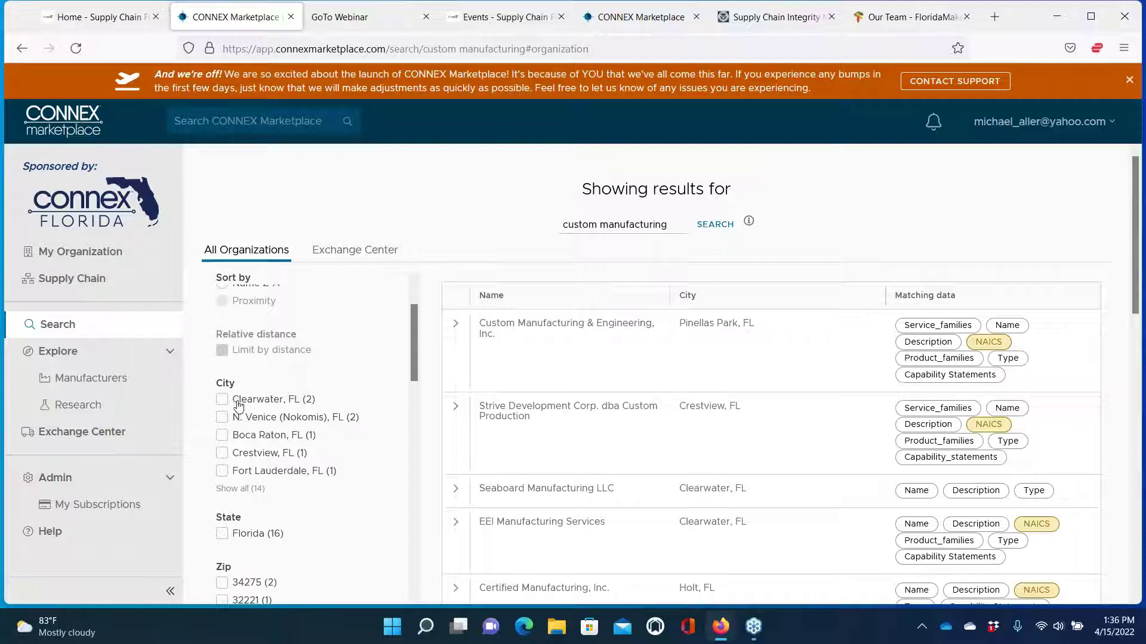
scroll(238, 406, "up", 3)
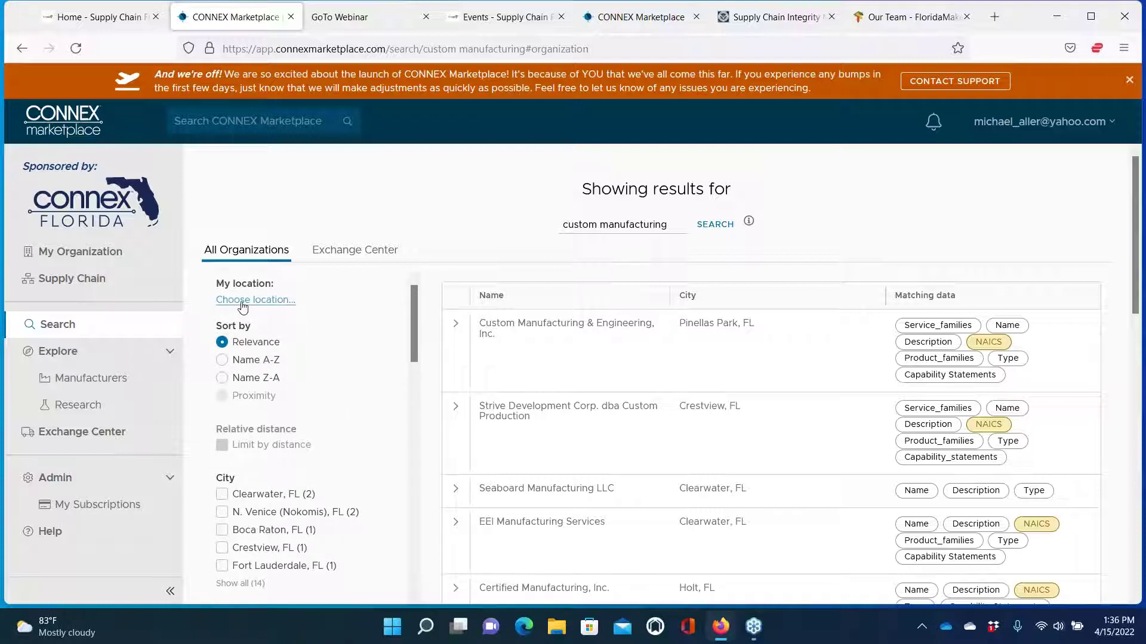
Set the location by typing 'Mac' and choosing MacDill Air Force Base, Tampa, FL, USA
left_click(242, 302)
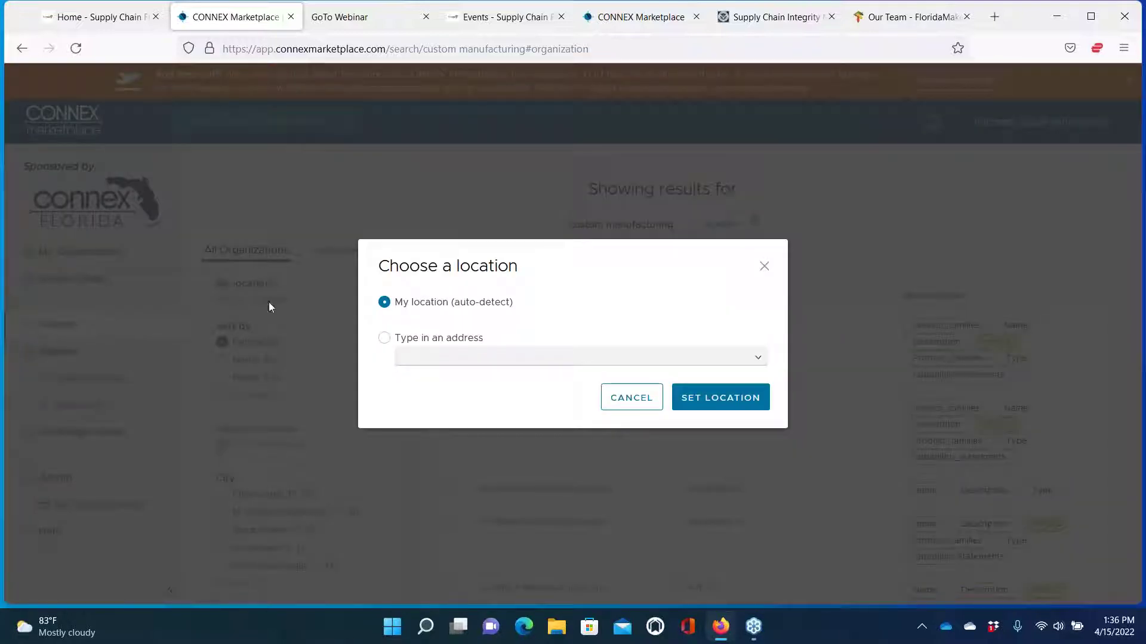
left_click(386, 340)
left_click(435, 358)
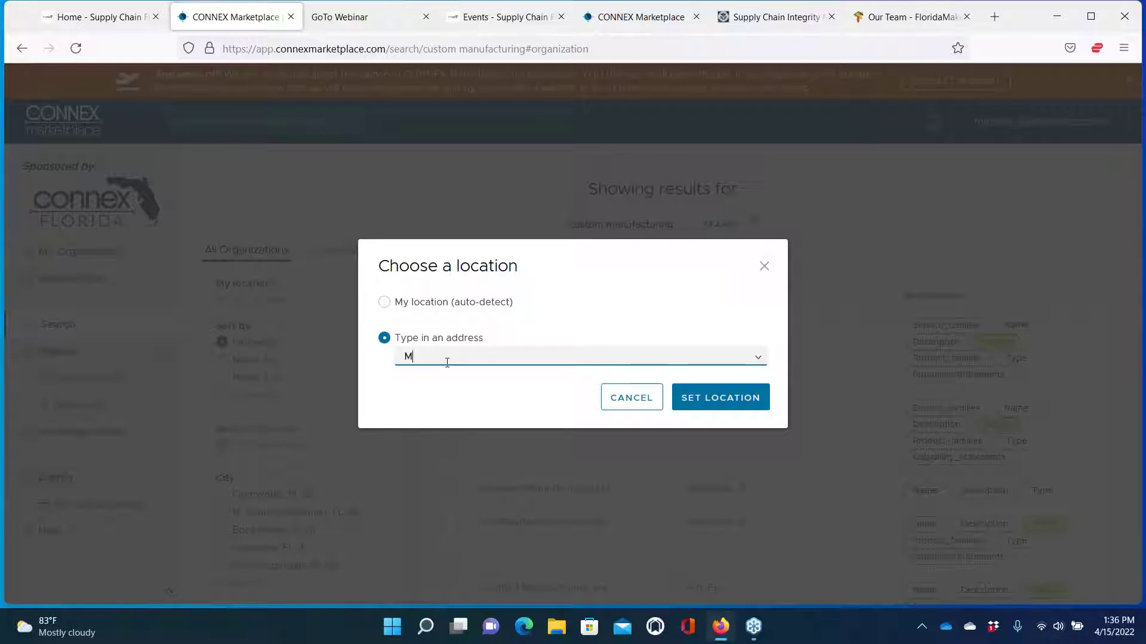
type("Ma")
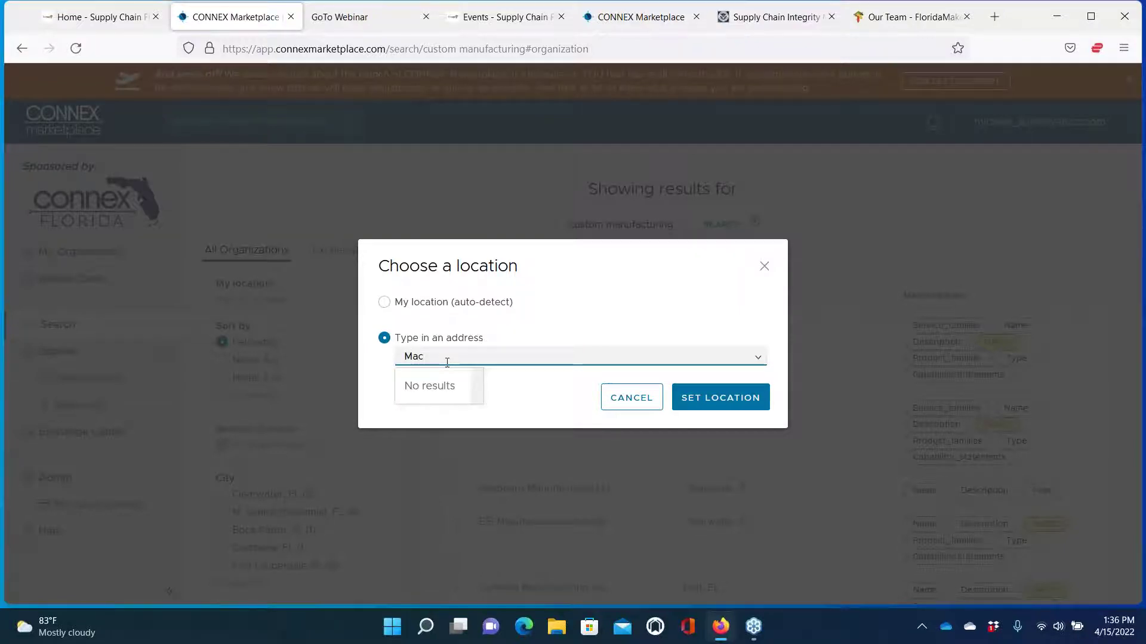
type("c")
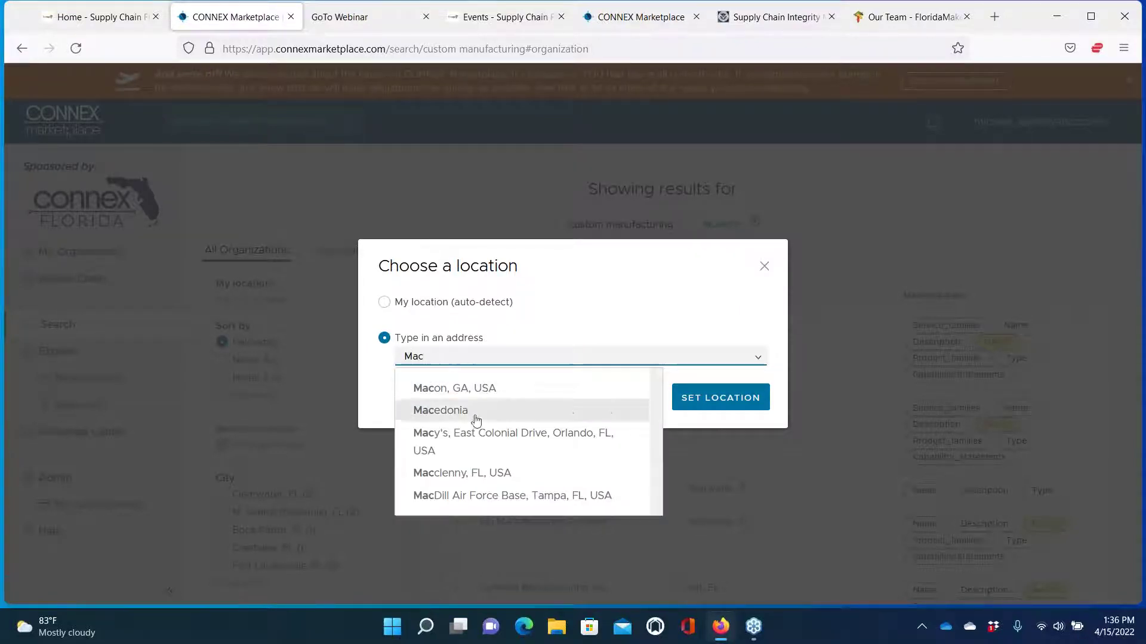
left_click(493, 497)
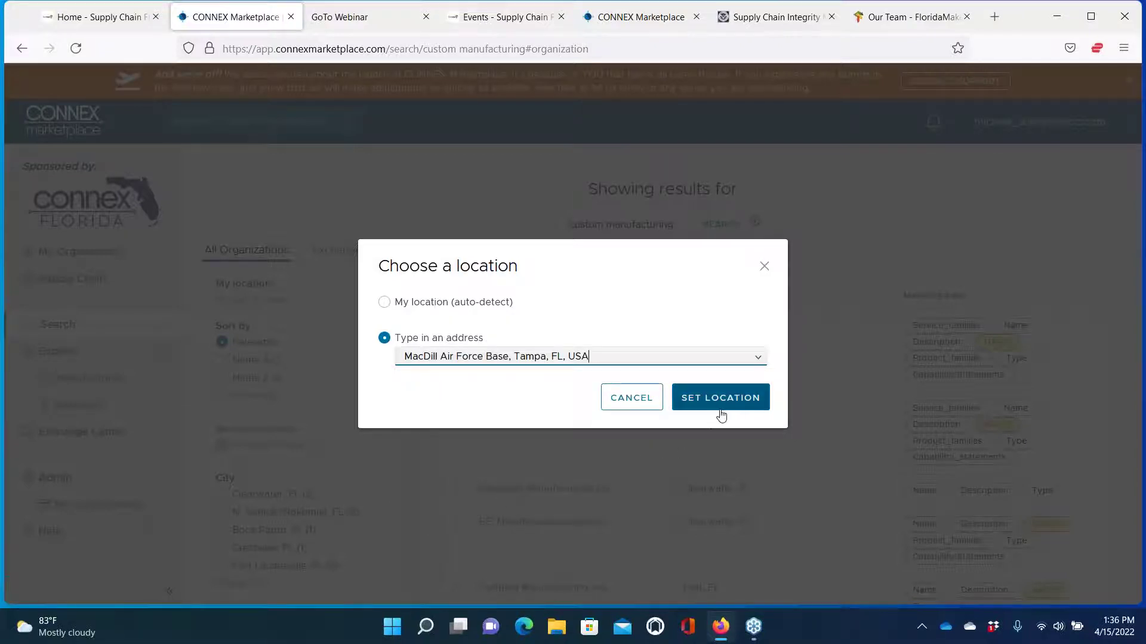
left_click(720, 401)
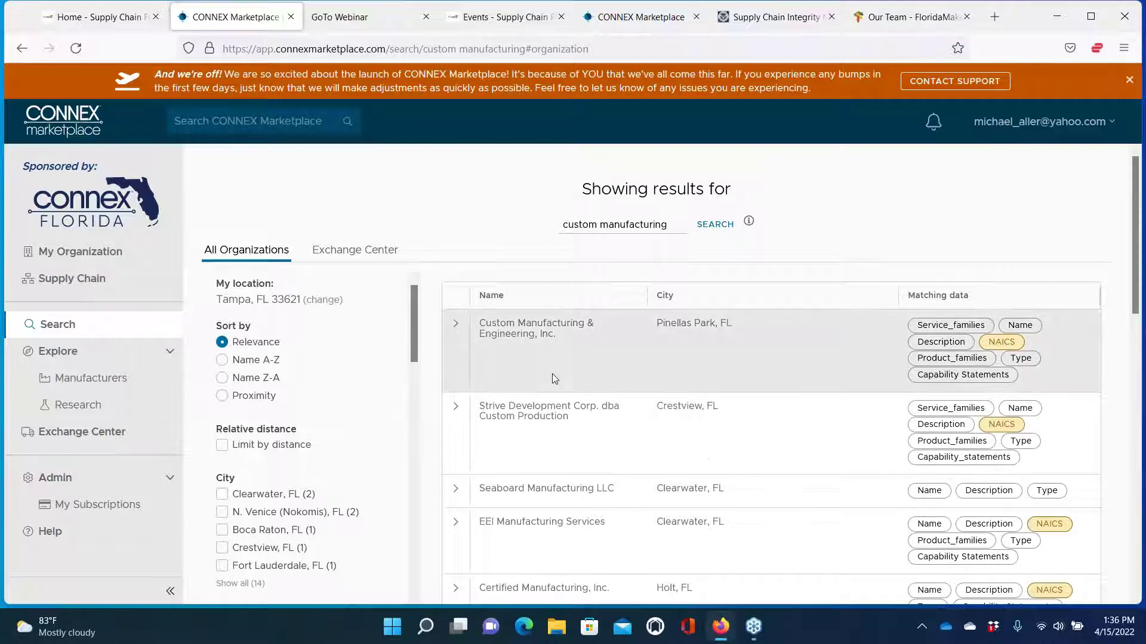
Enable Limit by distance and reduce the radius from 130 to 80 miles around Tampa, FL 33621
scroll(520, 429, "down", 2)
scroll(519, 429, "down", 3)
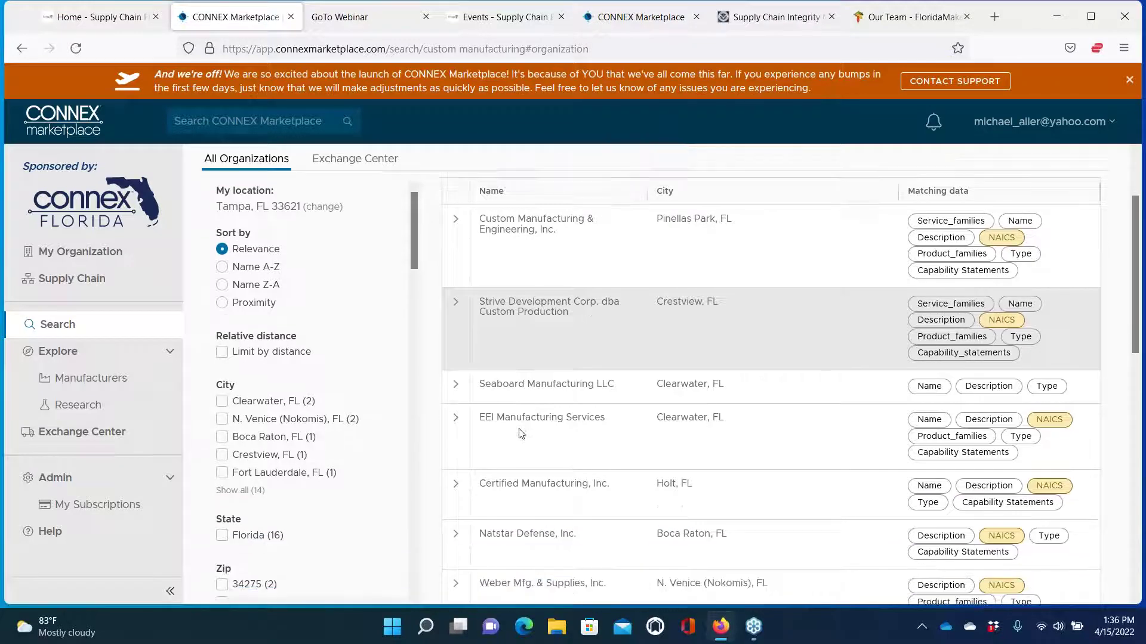
scroll(513, 430, "up", 5)
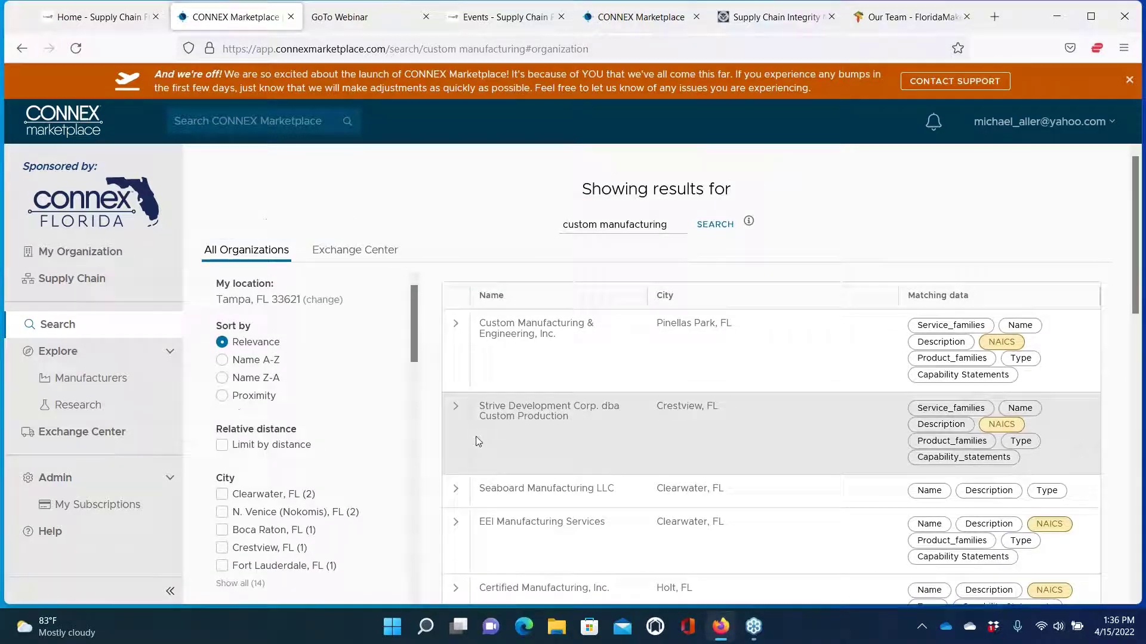
left_click(223, 447)
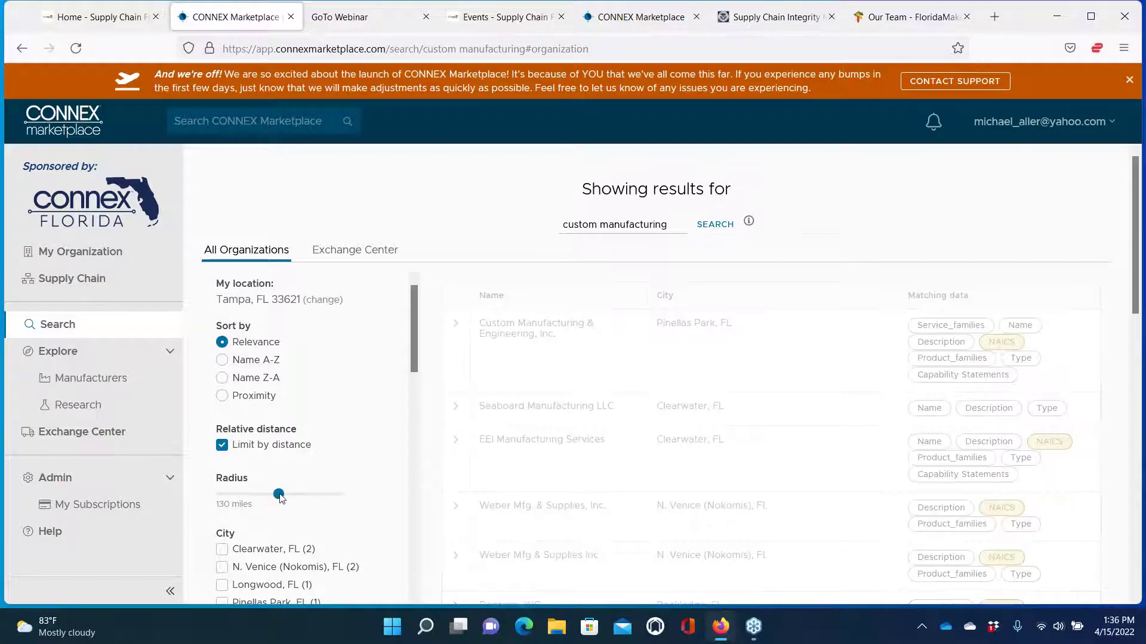
left_click_drag(278, 496, 274, 497)
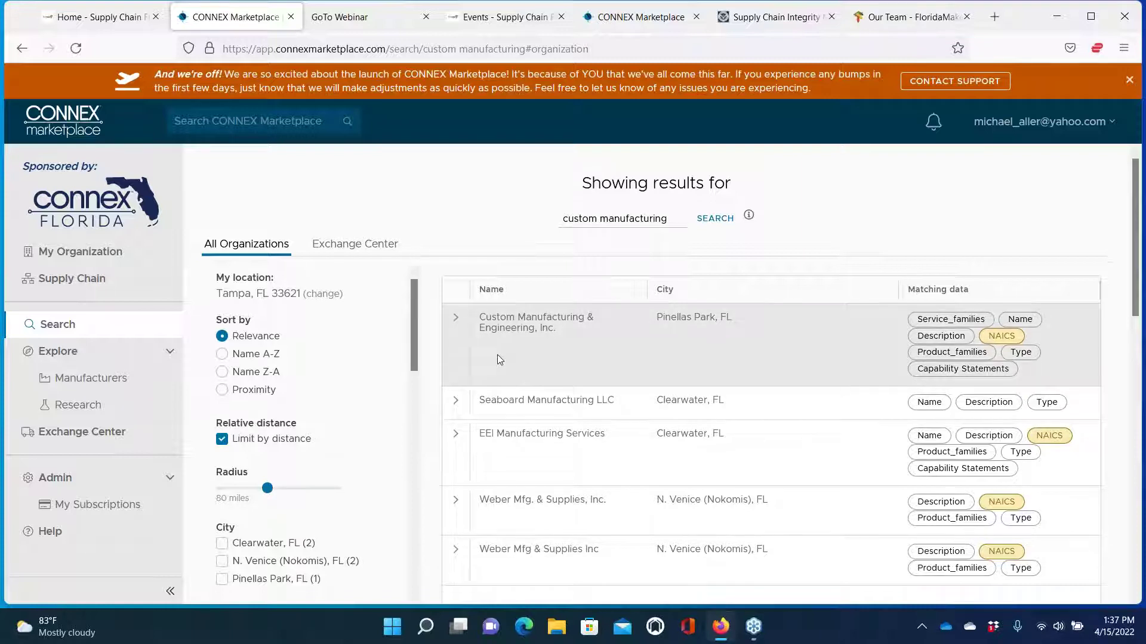
scroll(498, 356, "down", 2)
scroll(497, 356, "up", 4)
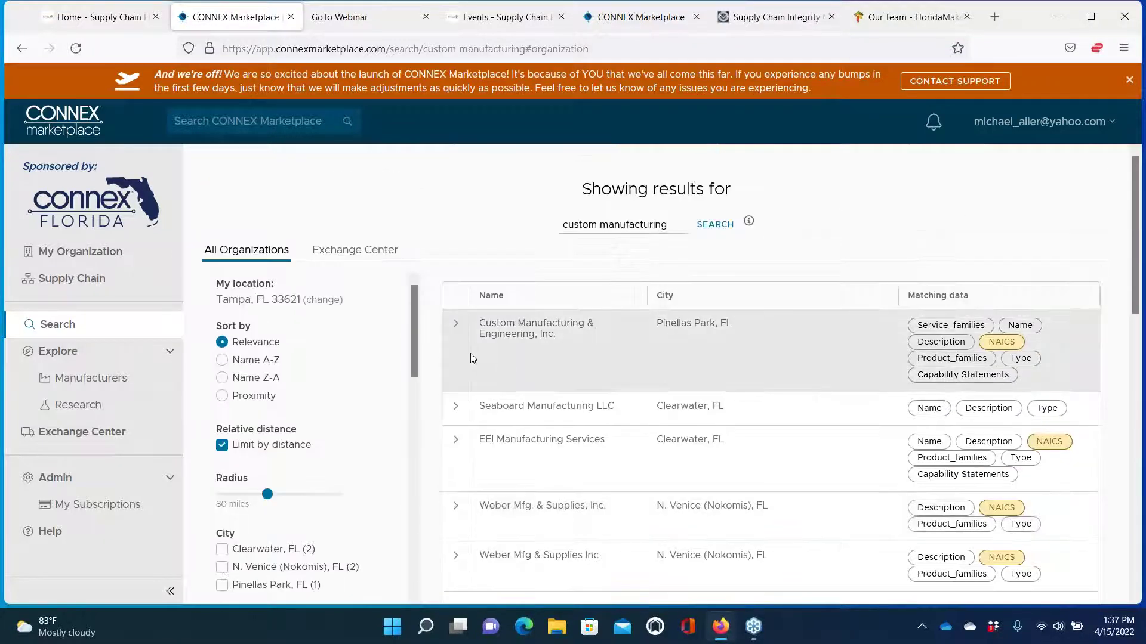
Expand Custom Manufacturing & Engineering's result to view its Robotic Processing, ISO/AS91xx certifications and NAICS codes
left_click(456, 329)
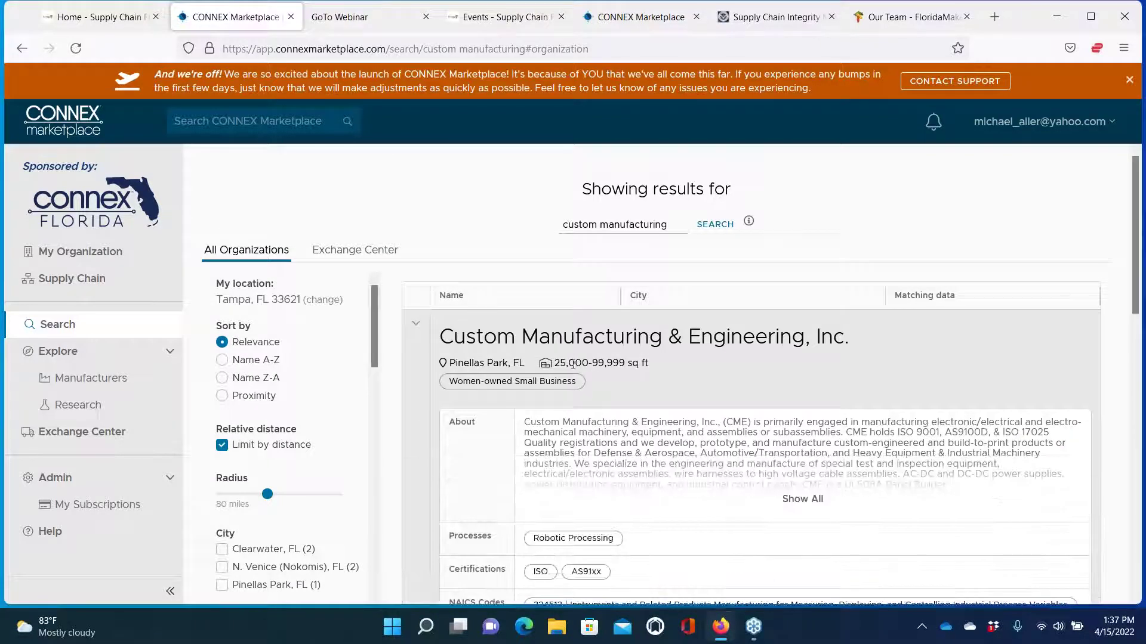
scroll(638, 386, "down", 1)
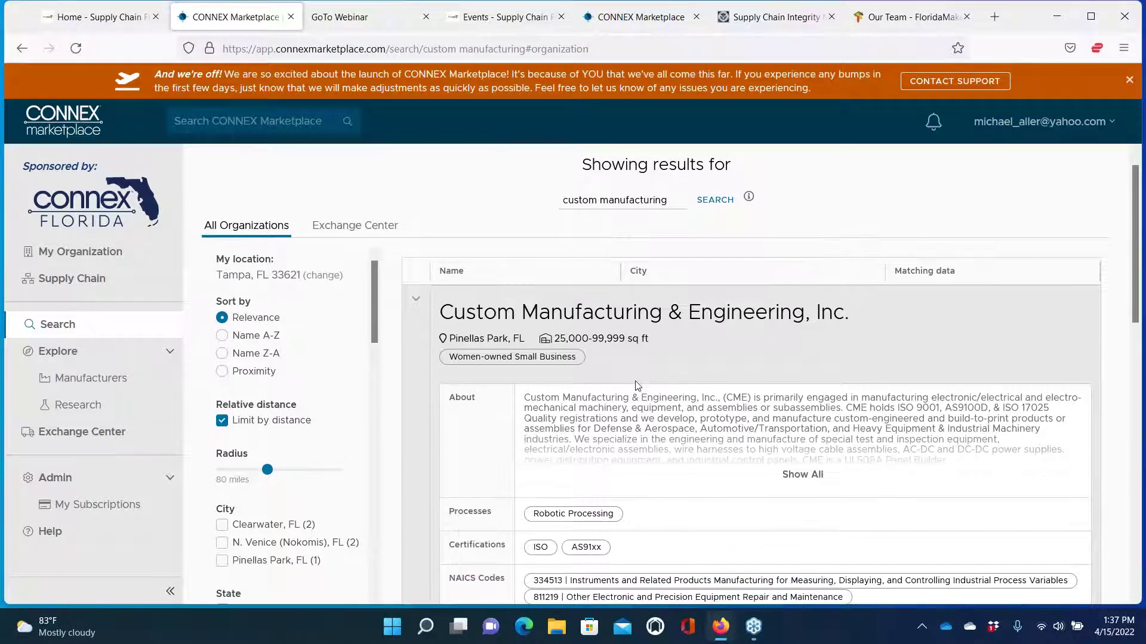
scroll(637, 385, "down", 1)
scroll(637, 385, "up", 2)
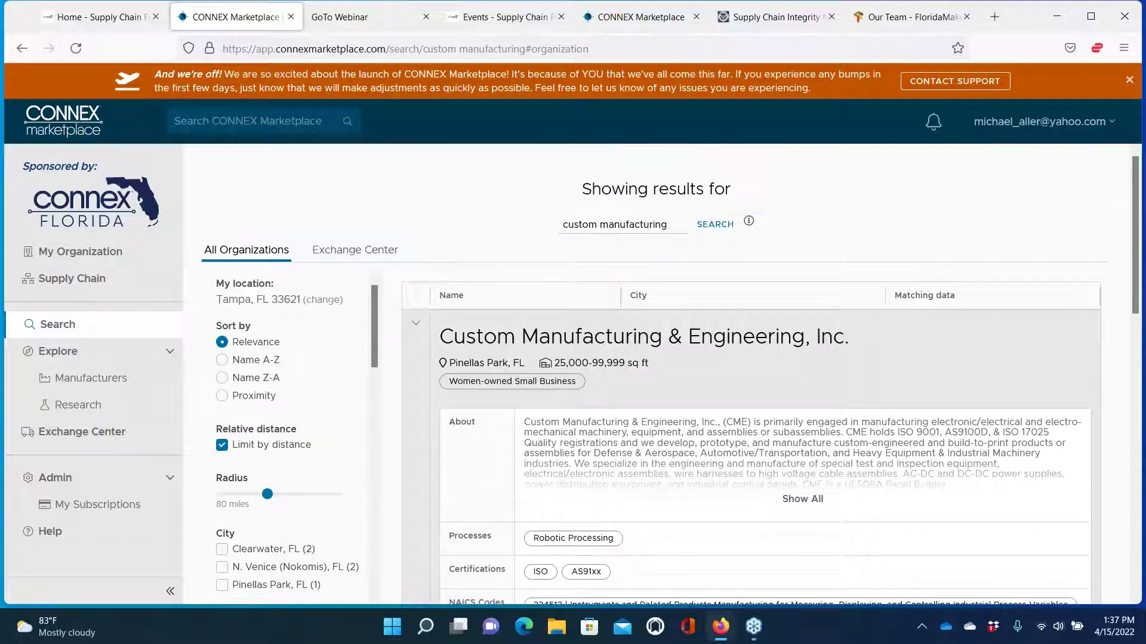
scroll(637, 385, "down", 3)
scroll(670, 382, "down", 2)
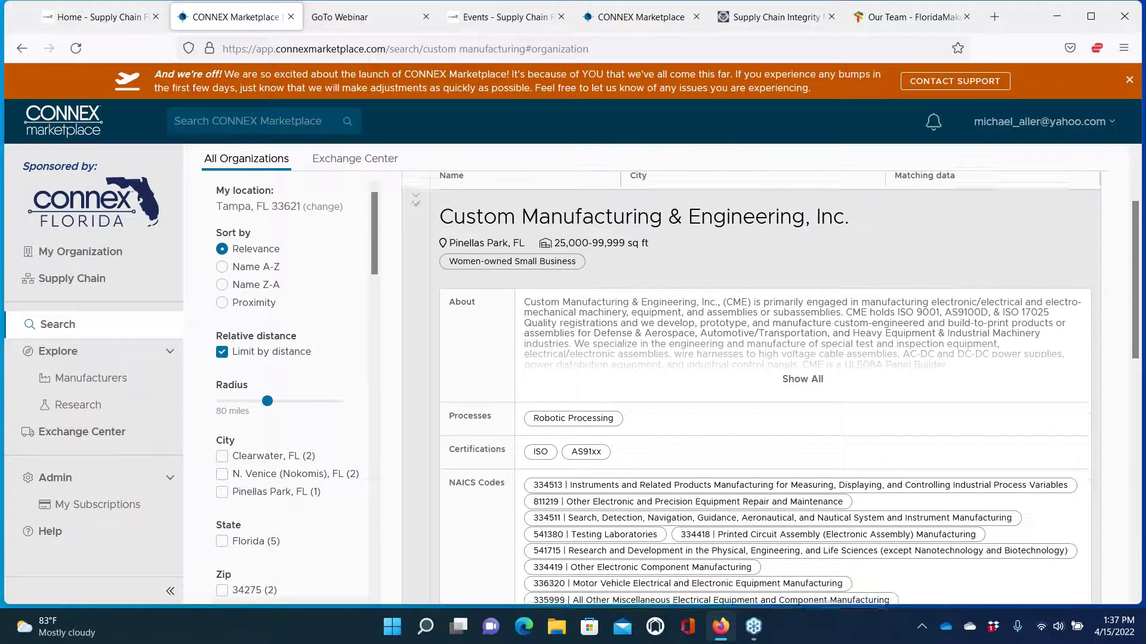
scroll(751, 388, "down", 12)
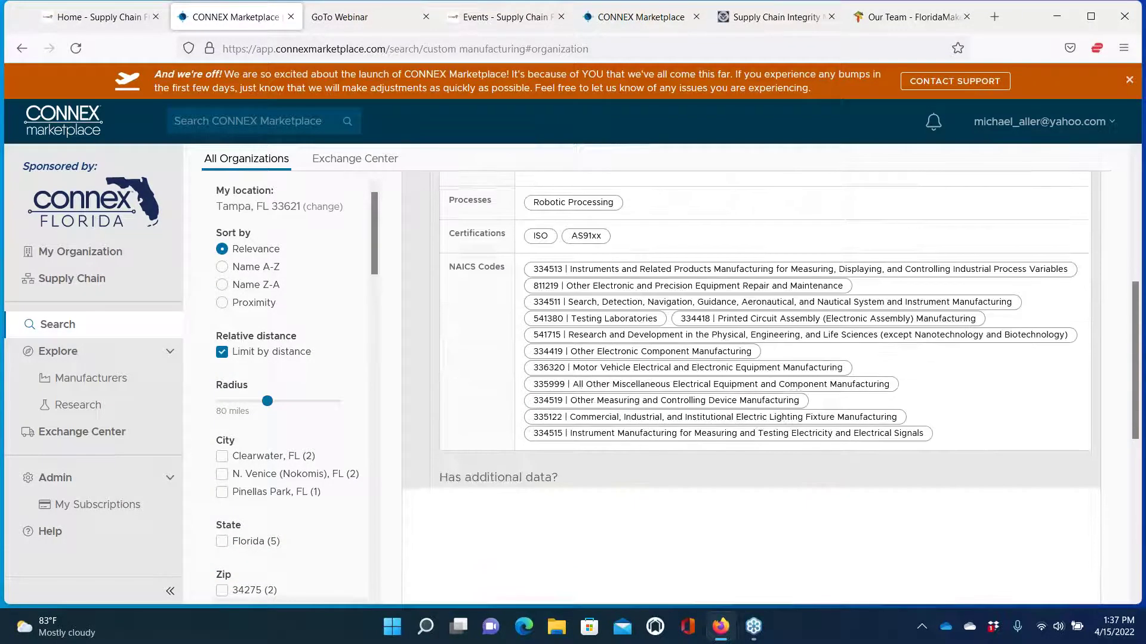
scroll(752, 388, "up", 10)
scroll(752, 387, "down", 8)
scroll(752, 388, "up", 5)
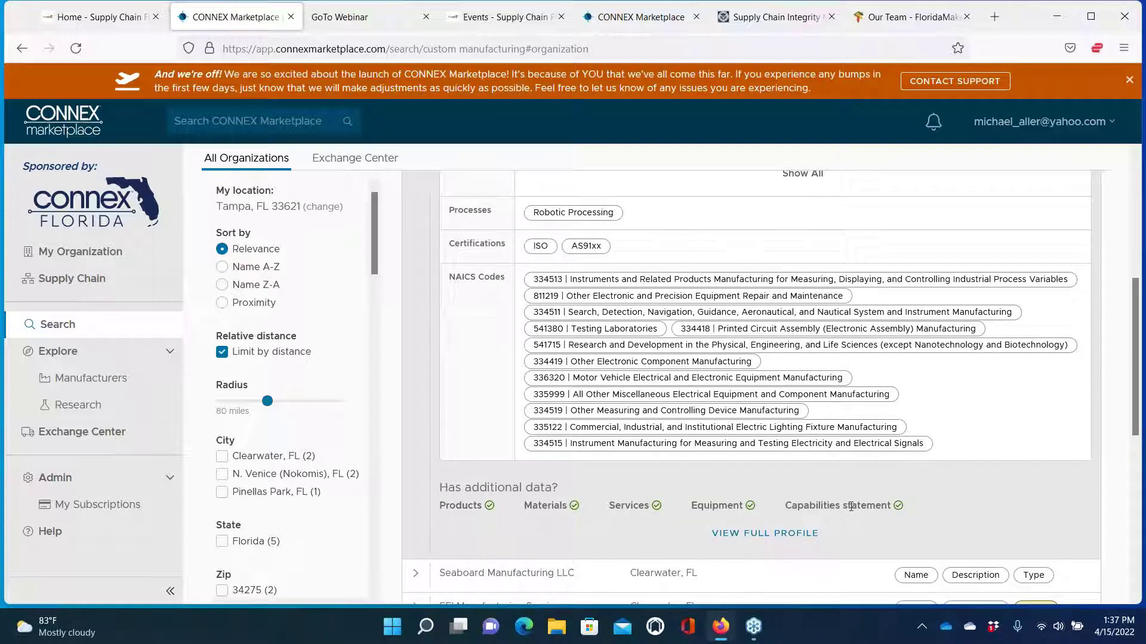
Download the CME Capability Statement_031020_Defense B2G-B2B PDF from the company's full profile
left_click(759, 541)
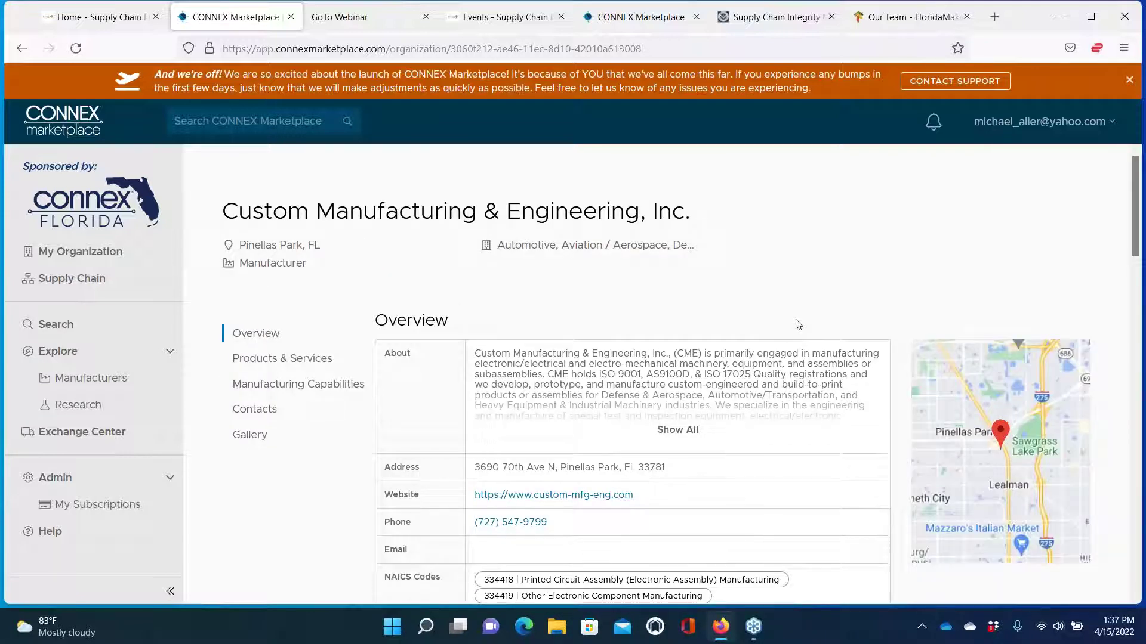
scroll(793, 329, "down", 3)
scroll(653, 411, "down", 15)
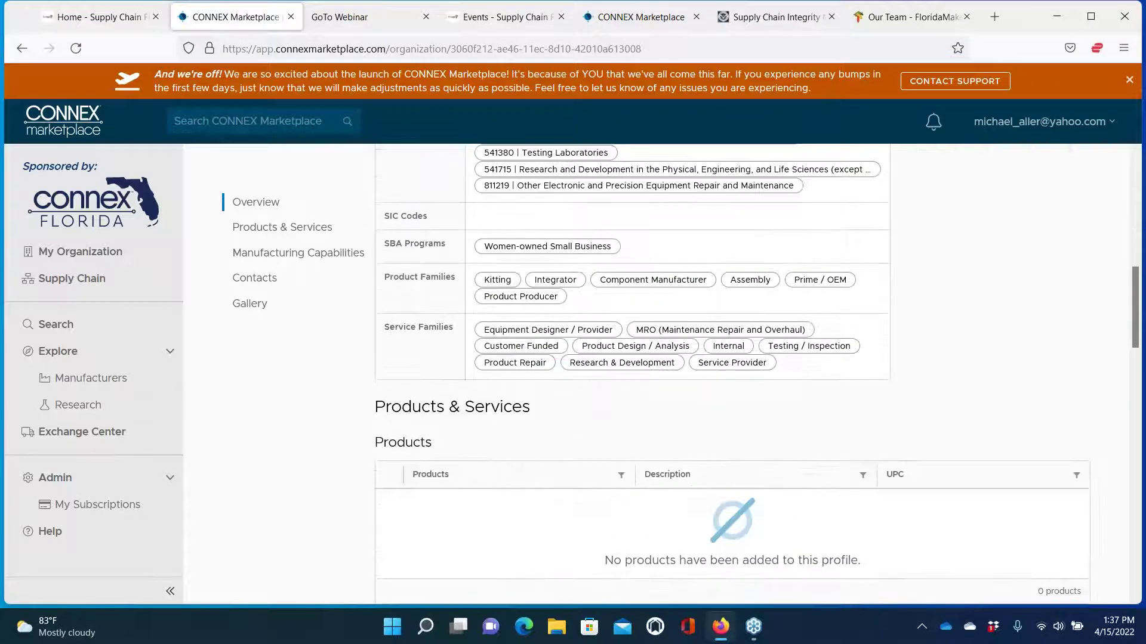
scroll(653, 411, "down", 15)
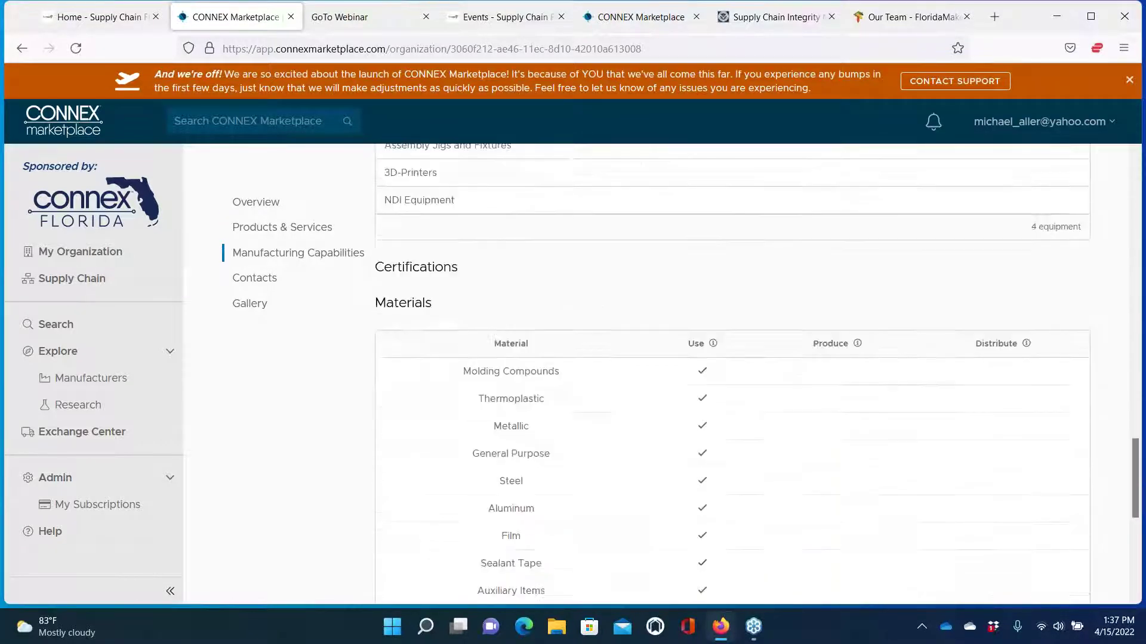
scroll(670, 331, "down", 5)
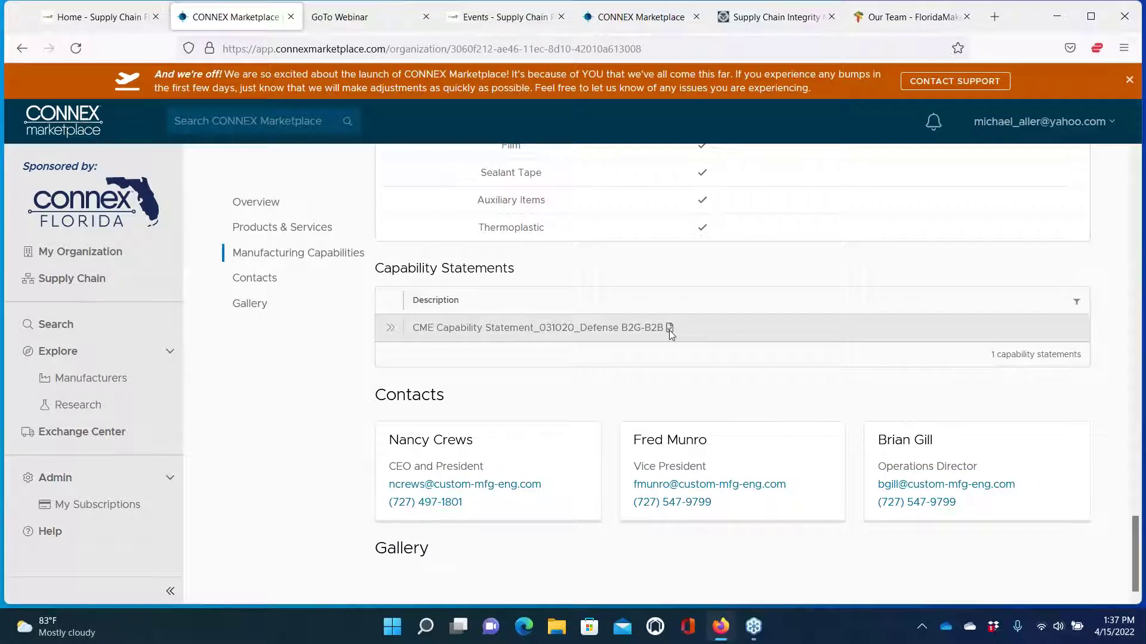
left_click(389, 329)
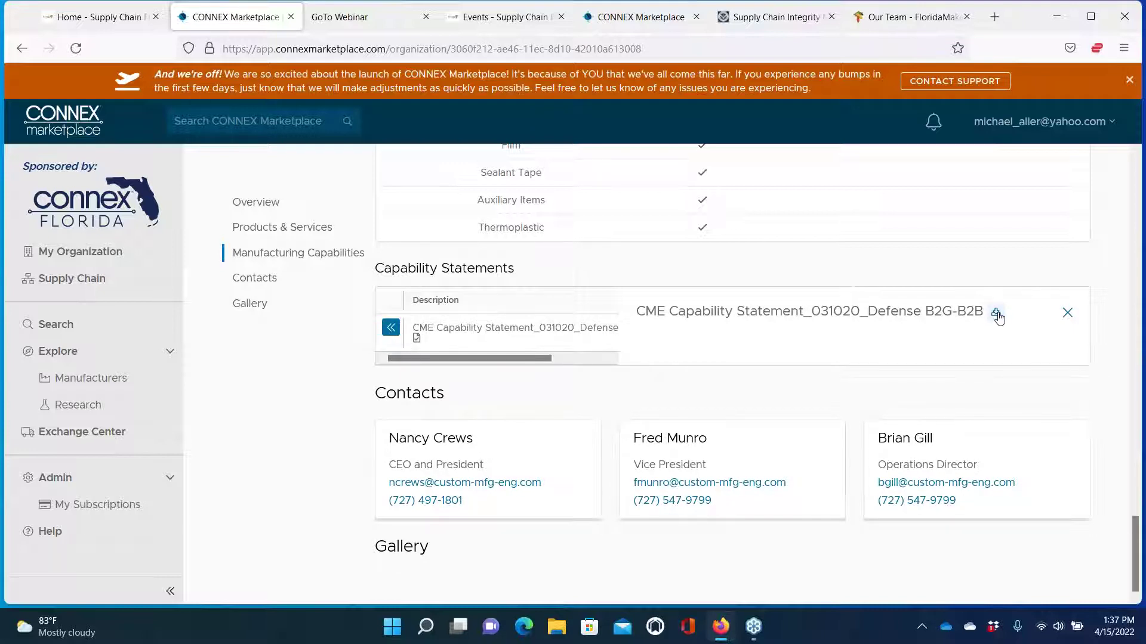
left_click(996, 314)
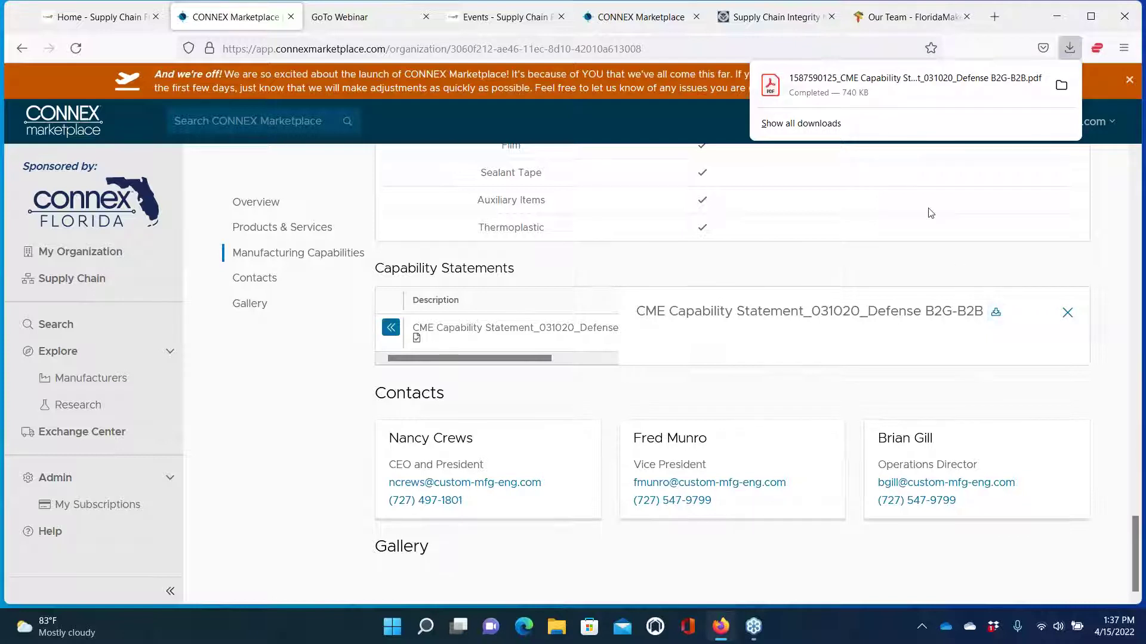
Review both pages of the CME Capability Statement in Acrobat, then return to the Firefox profile
left_click(803, 96)
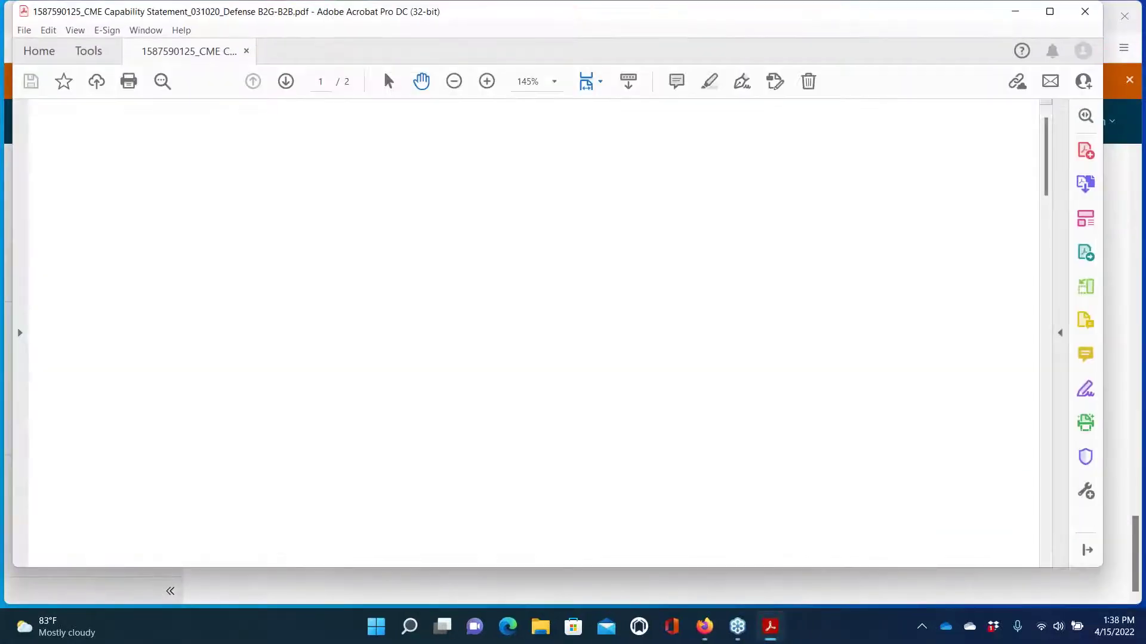
scroll(682, 274, "down", 5)
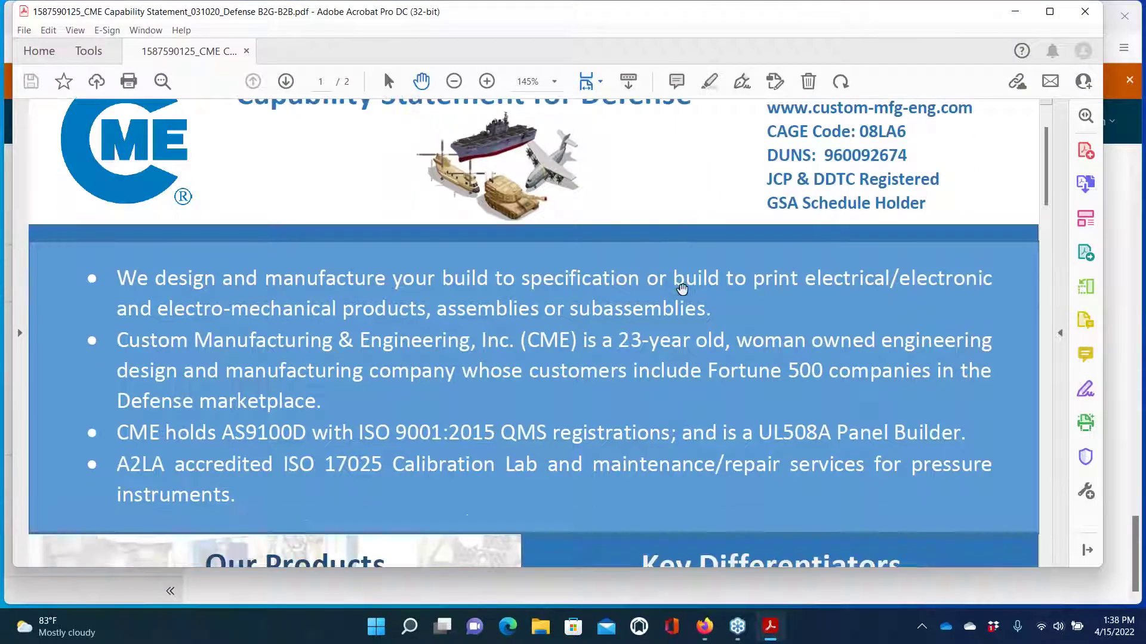
scroll(682, 289, "down", 15)
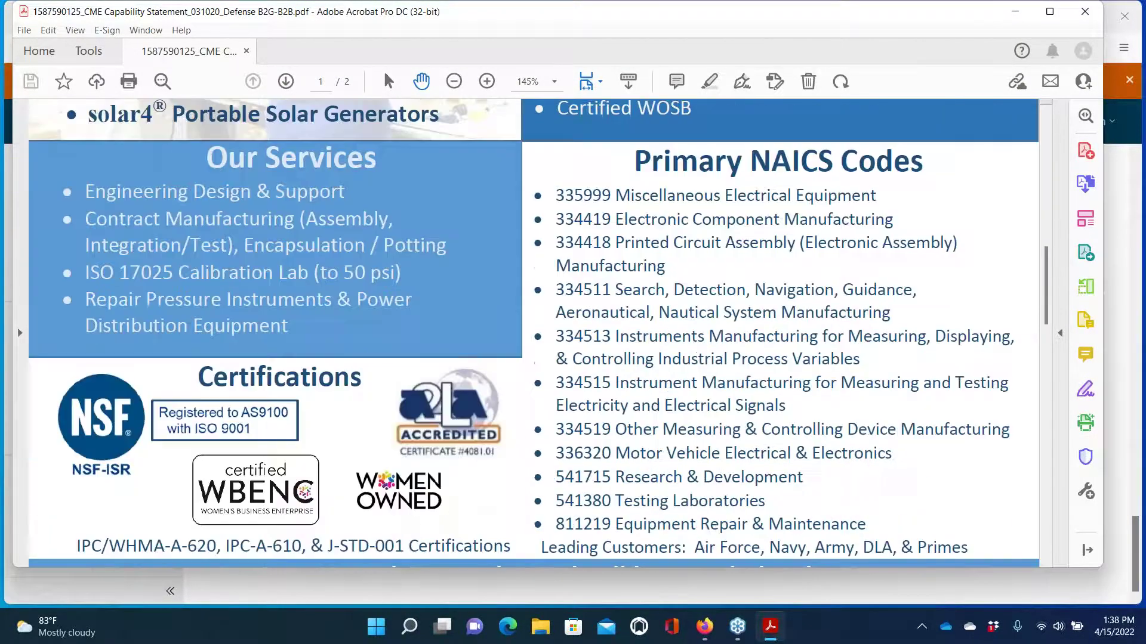
scroll(682, 289, "down", 11)
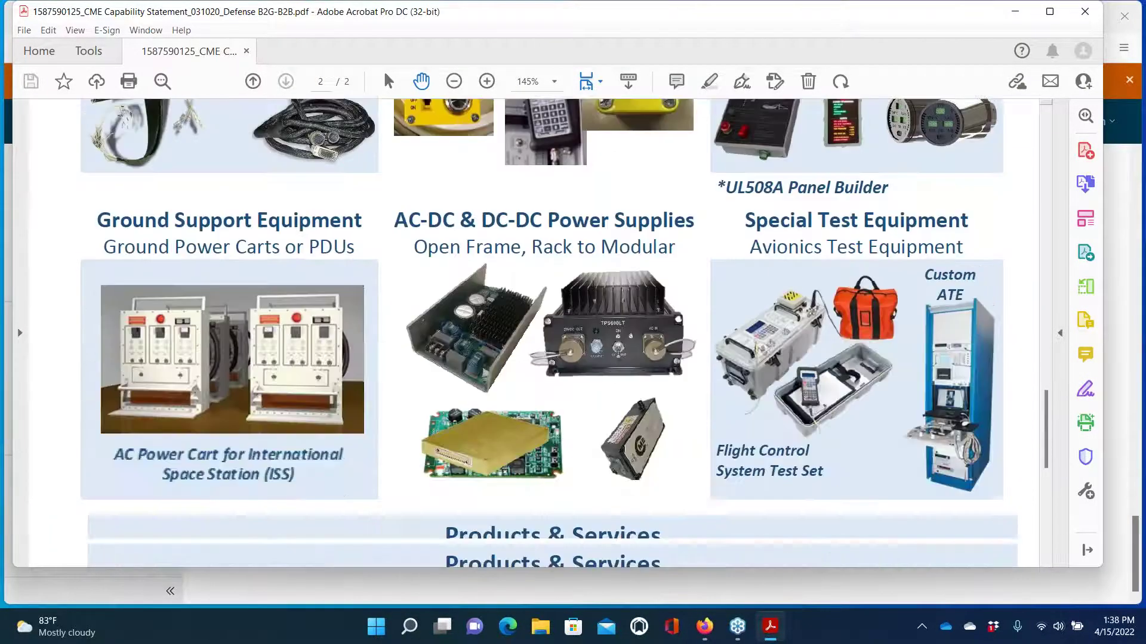
scroll(682, 290, "down", 4)
scroll(682, 289, "up", 8)
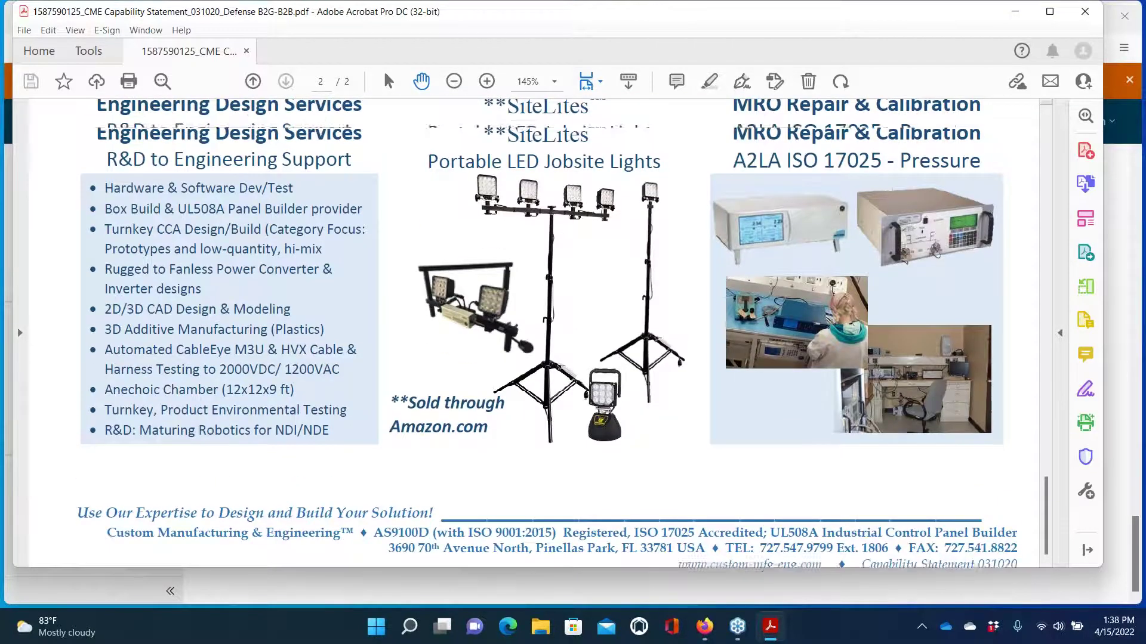
scroll(682, 289, "up", 14)
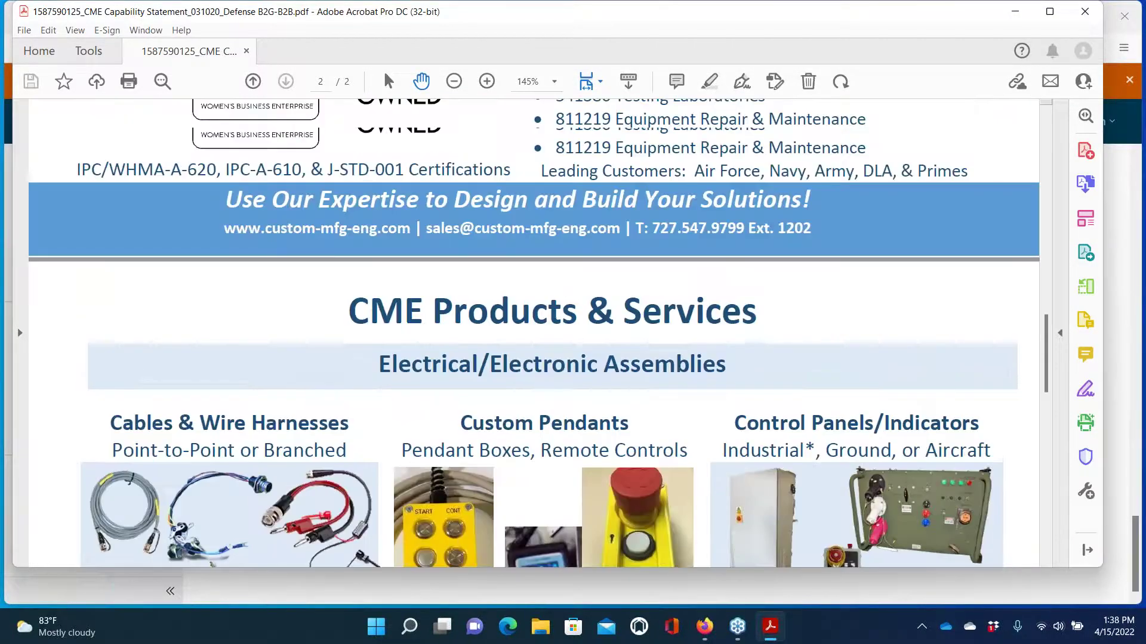
scroll(682, 289, "up", 12)
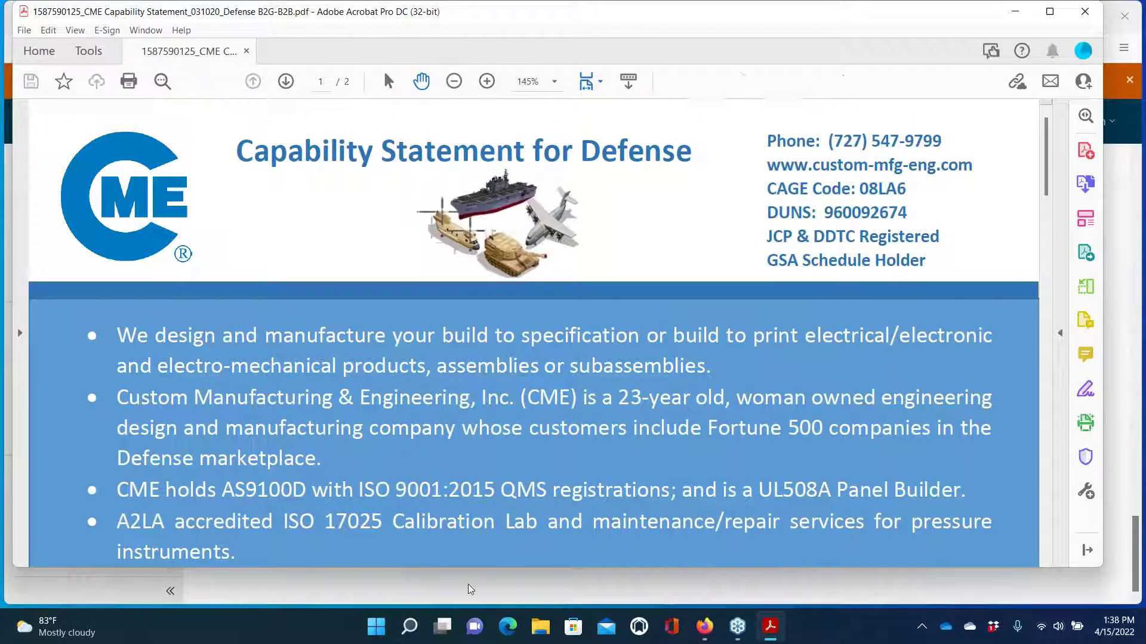
left_click(468, 585)
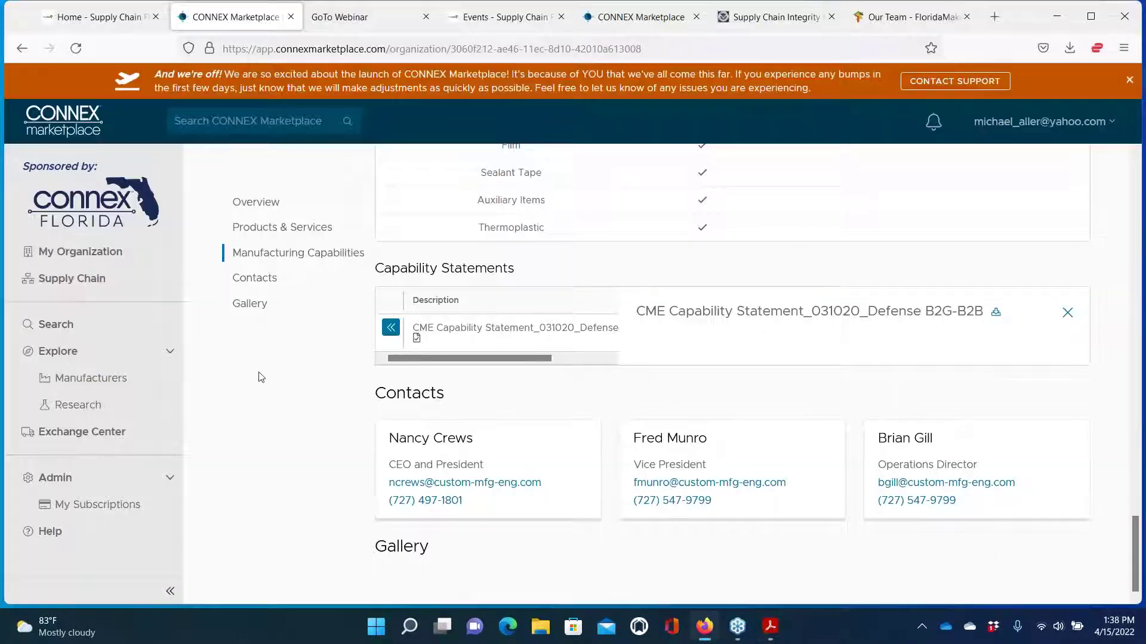
Go back to the organization search and run a search for 'cnc machining'
scroll(417, 540, "up", 7)
scroll(680, 382, "up", 15)
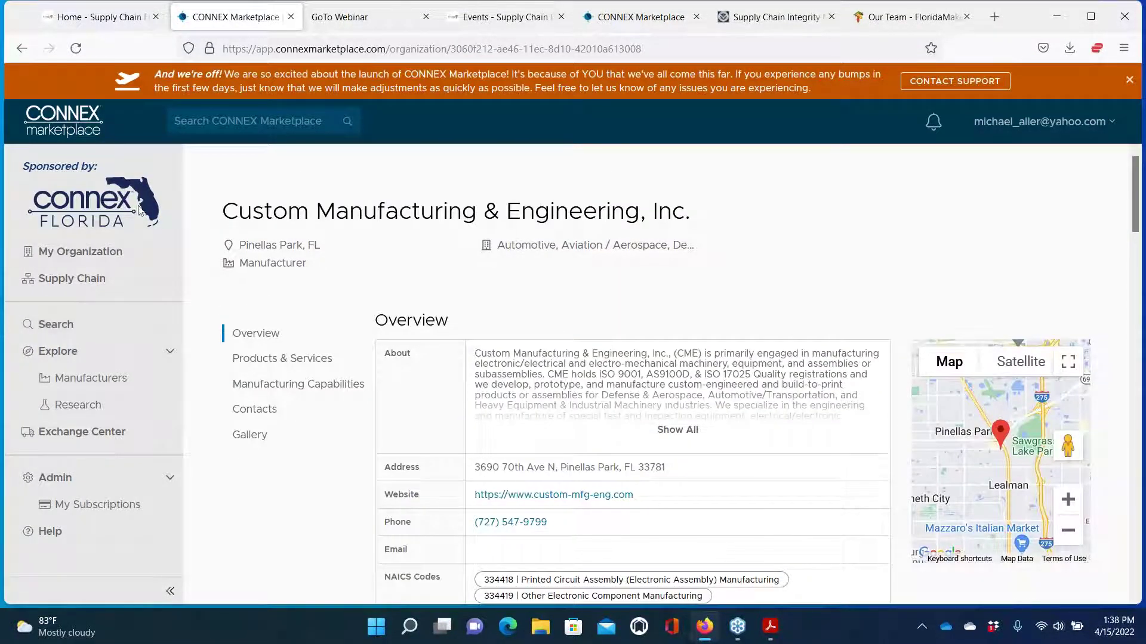
left_click(48, 327)
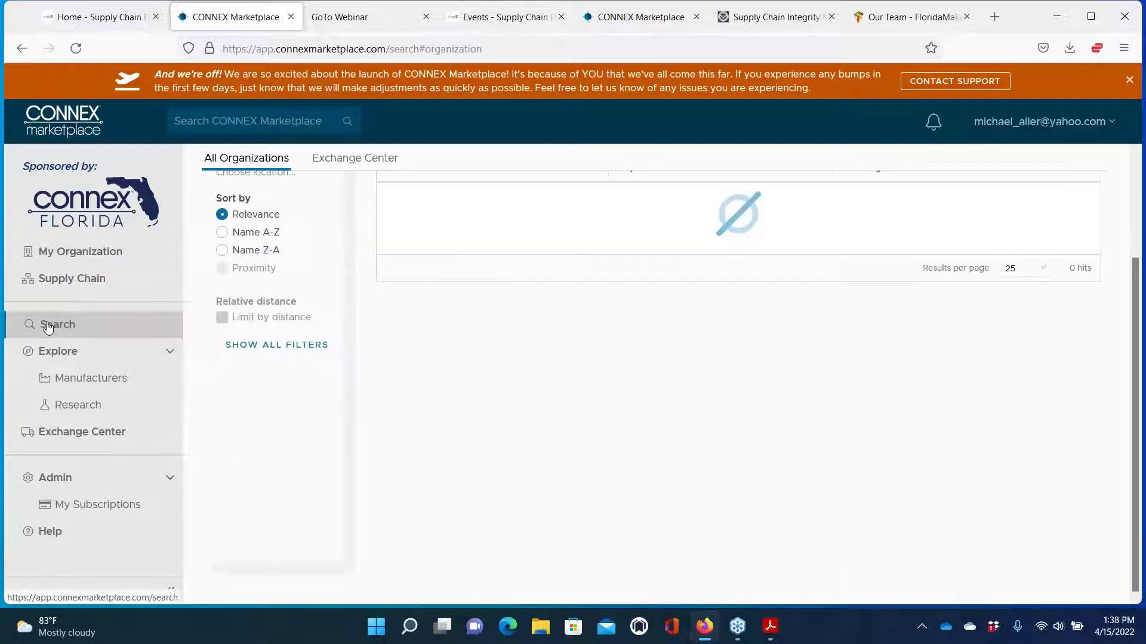
scroll(435, 241, "up", 3)
left_click(588, 224)
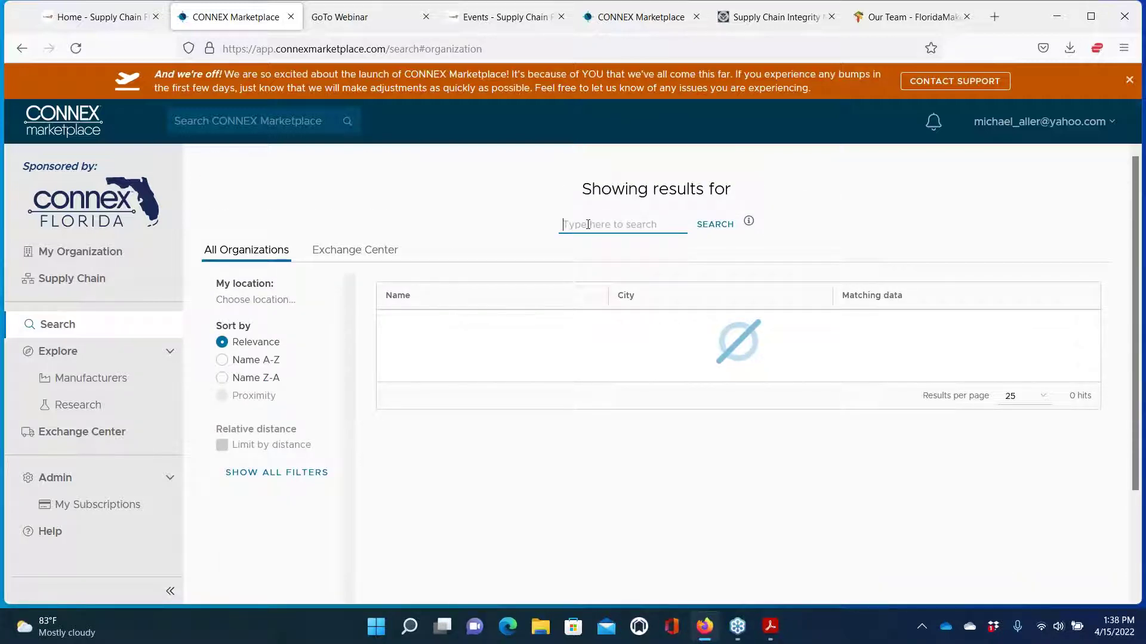
type("cnc machining")
key("Return")
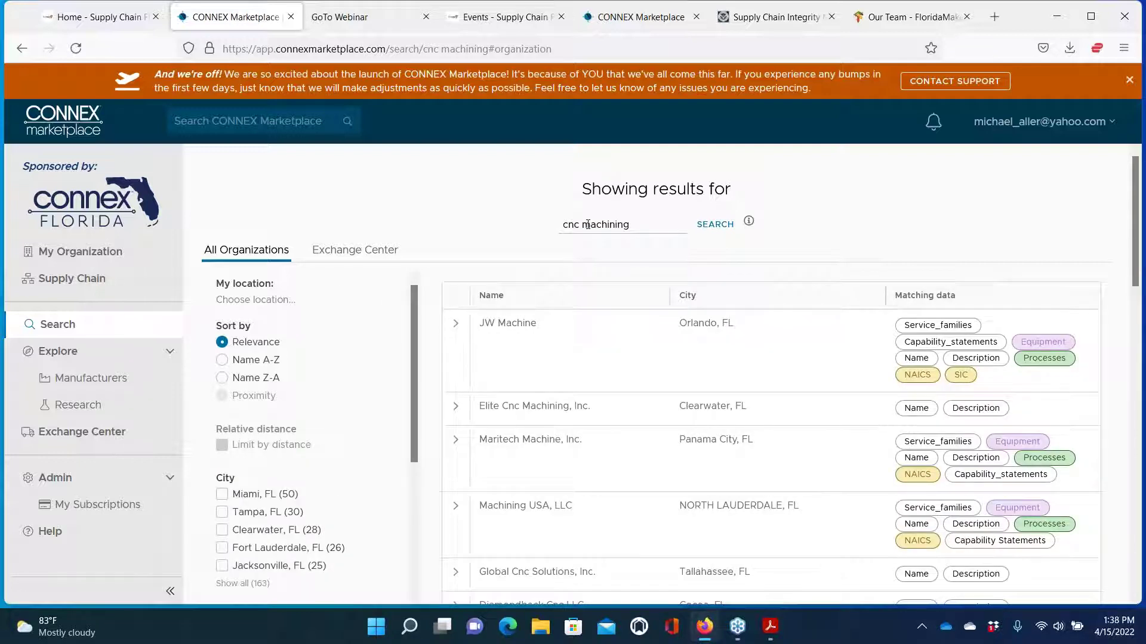
Switch the cnc machining results to Exchange Center listings, showing three hits
scroll(561, 366, "down", 2)
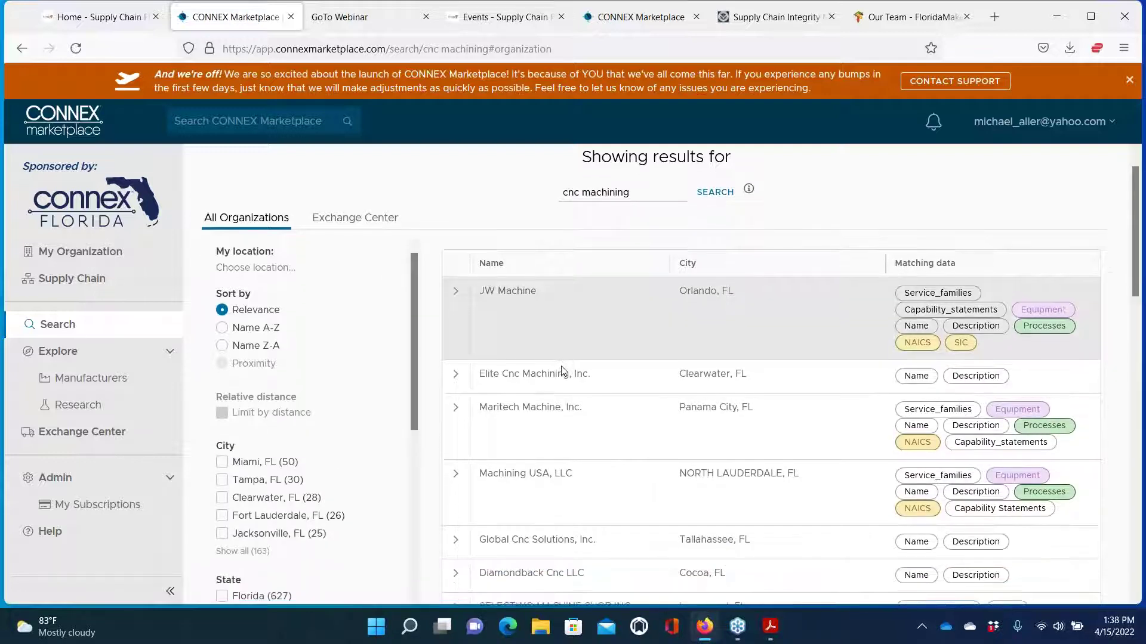
scroll(561, 366, "up", 3)
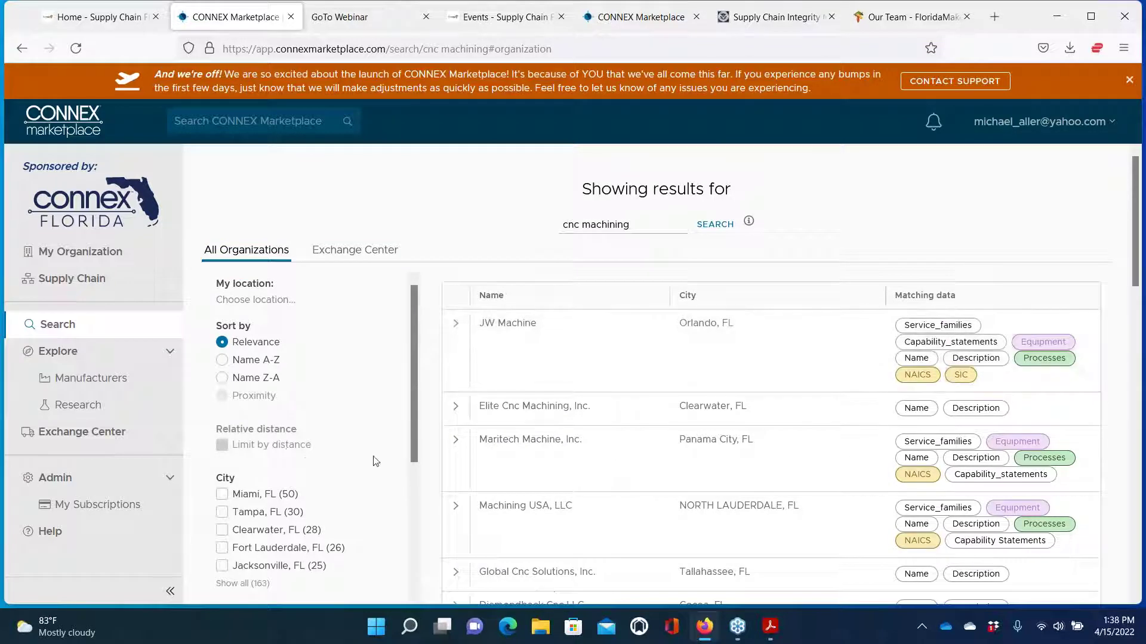
scroll(375, 461, "down", 3)
scroll(375, 460, "down", 4)
scroll(375, 461, "up", 5)
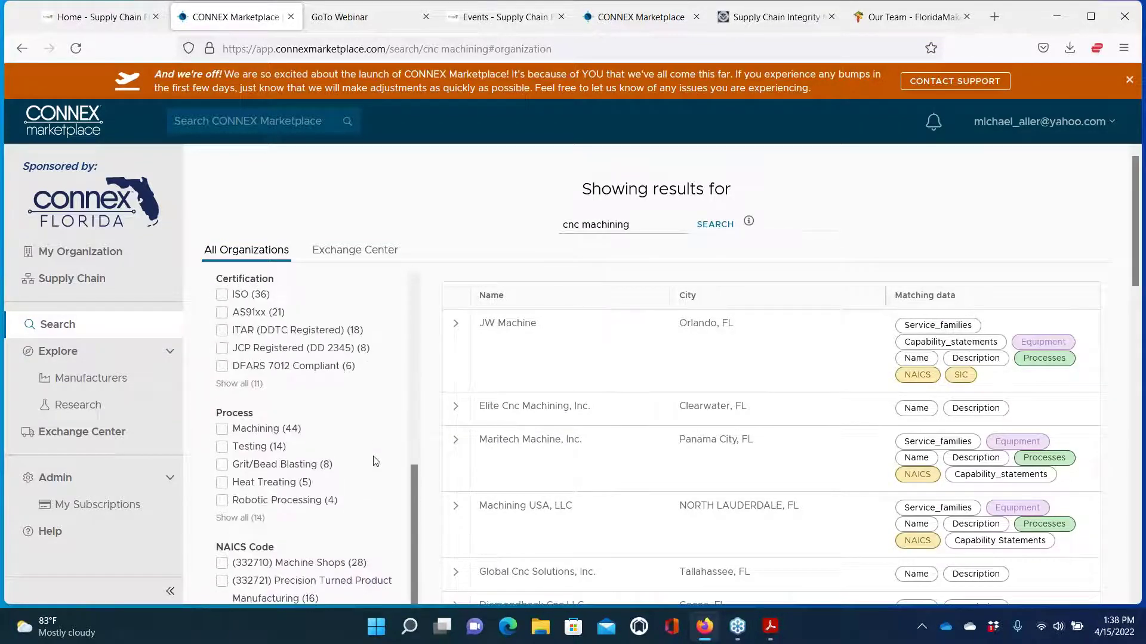
scroll(375, 460, "up", 2)
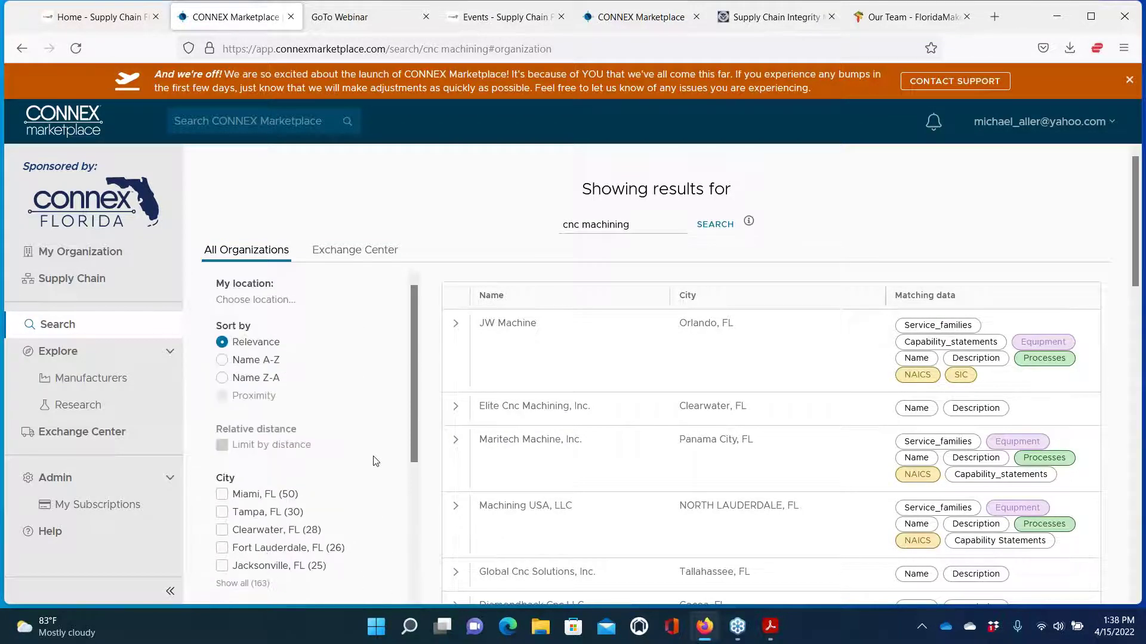
left_click(355, 255)
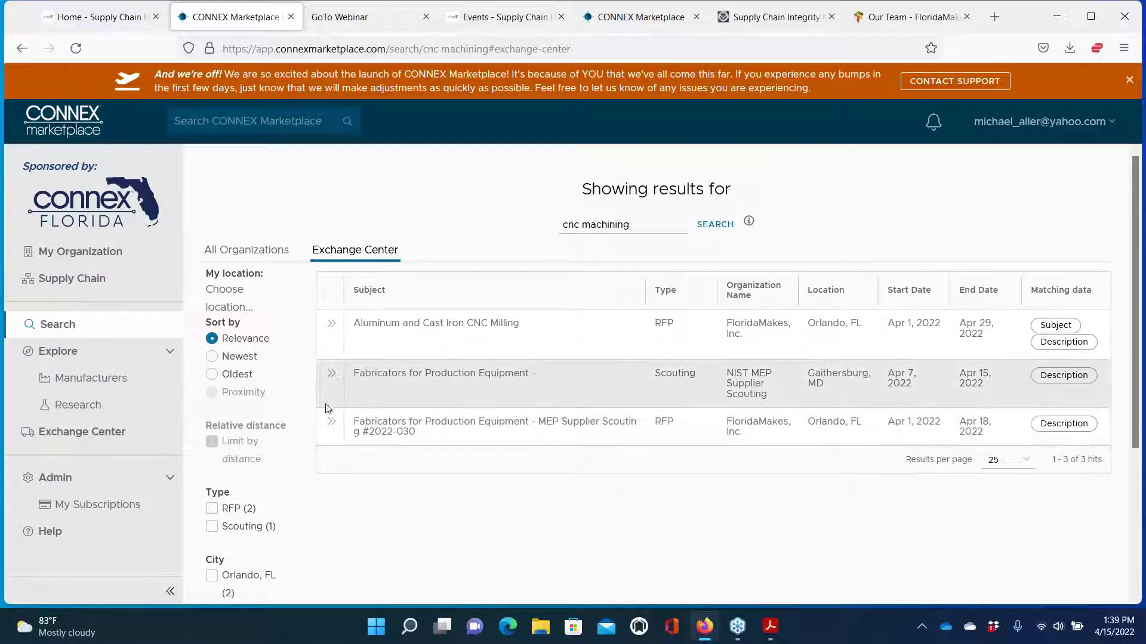
Expand the FloridaMakes RFP 'Fabricators for Production Equipment - MEP Supplier Scouting #2022-030' and read it
left_click(330, 424)
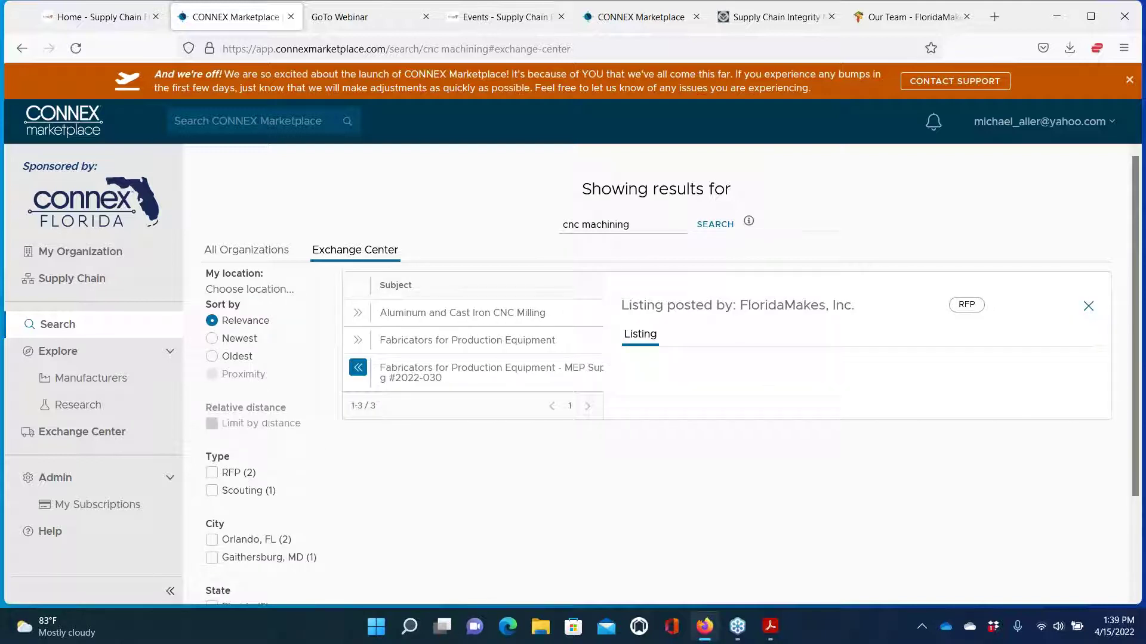
scroll(764, 414, "down", 15)
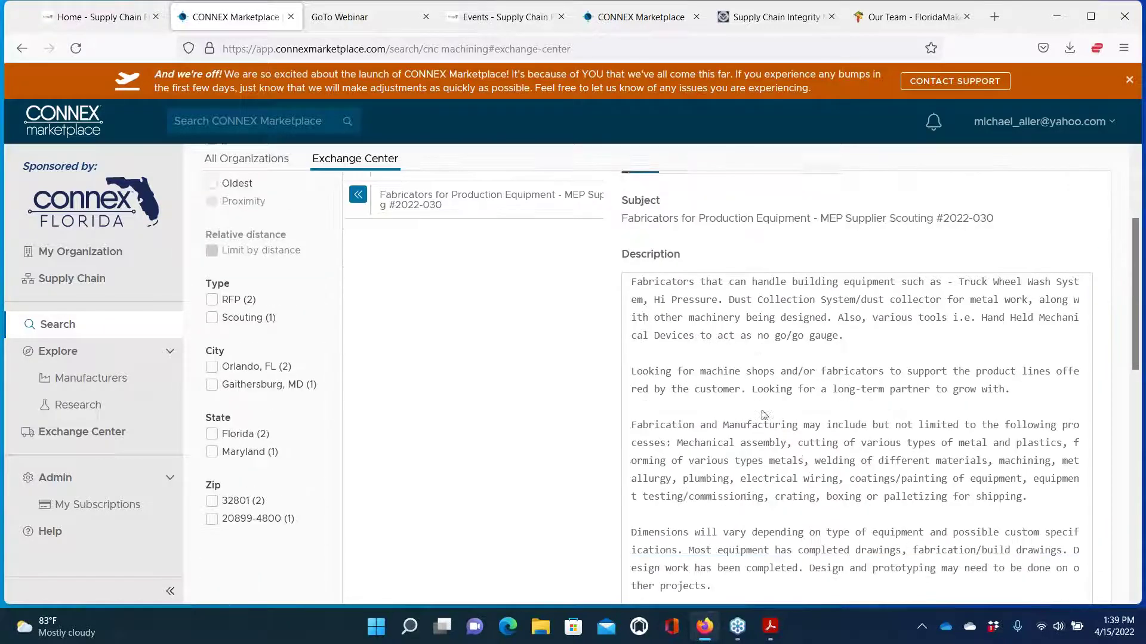
scroll(740, 381, "down", 3)
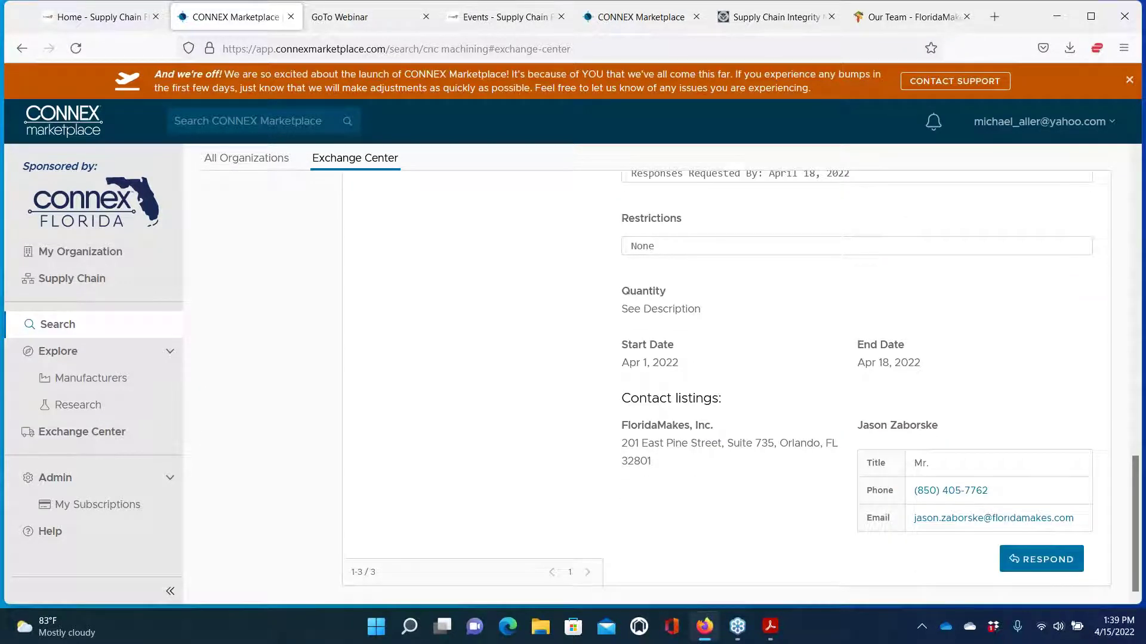
scroll(798, 389, "up", 12)
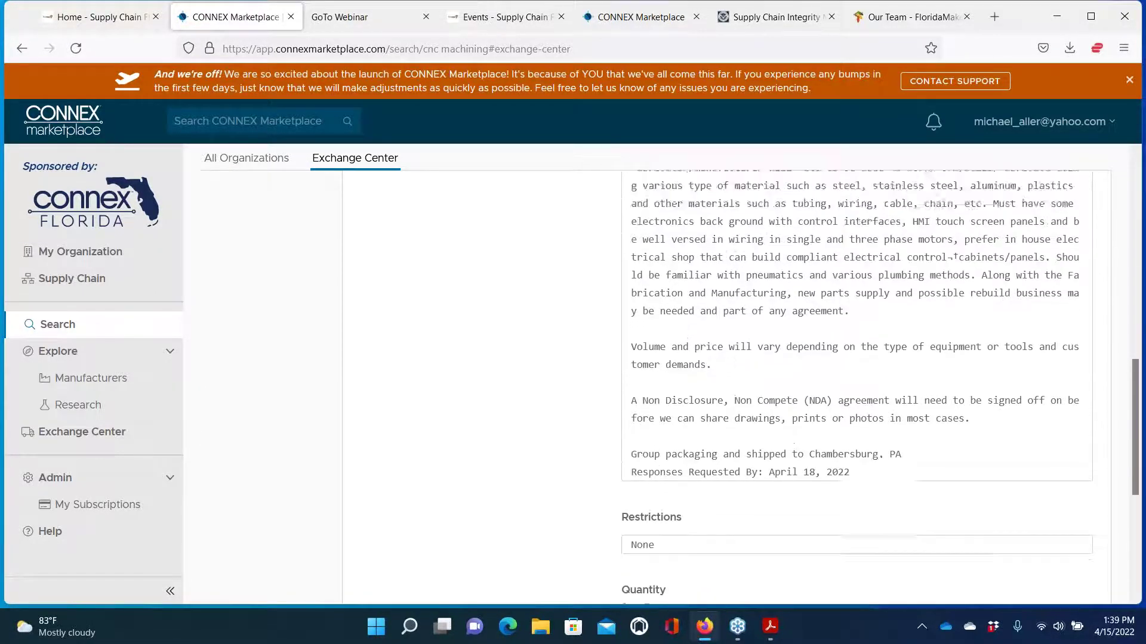
scroll(656, 388, "up", 5)
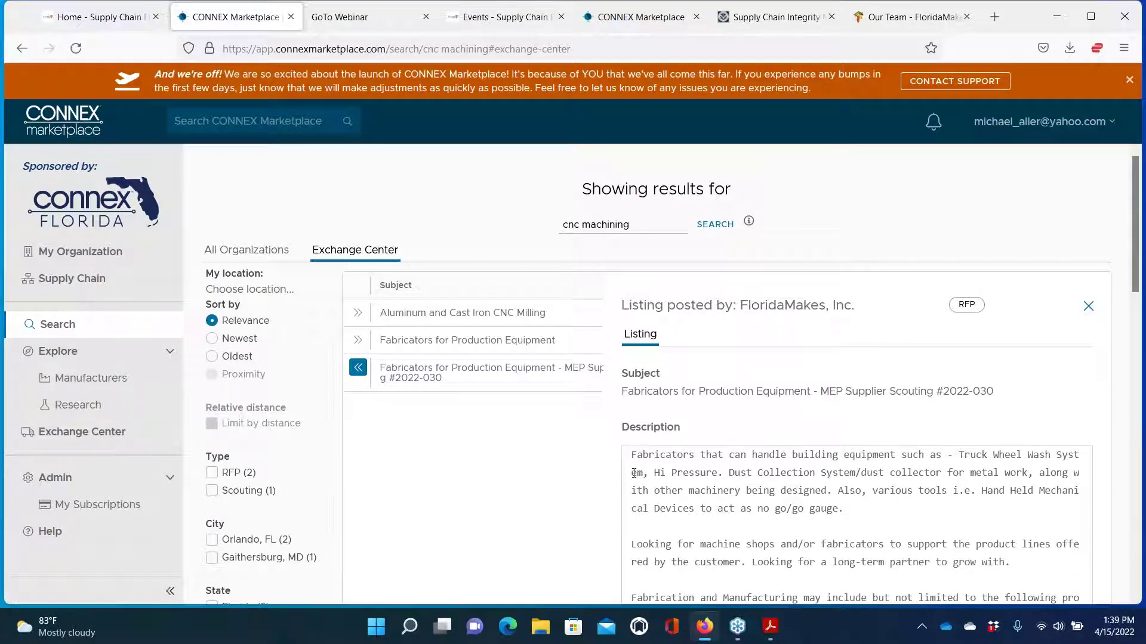
scroll(232, 418, "down", 15)
scroll(233, 418, "down", 2)
scroll(233, 418, "up", 17)
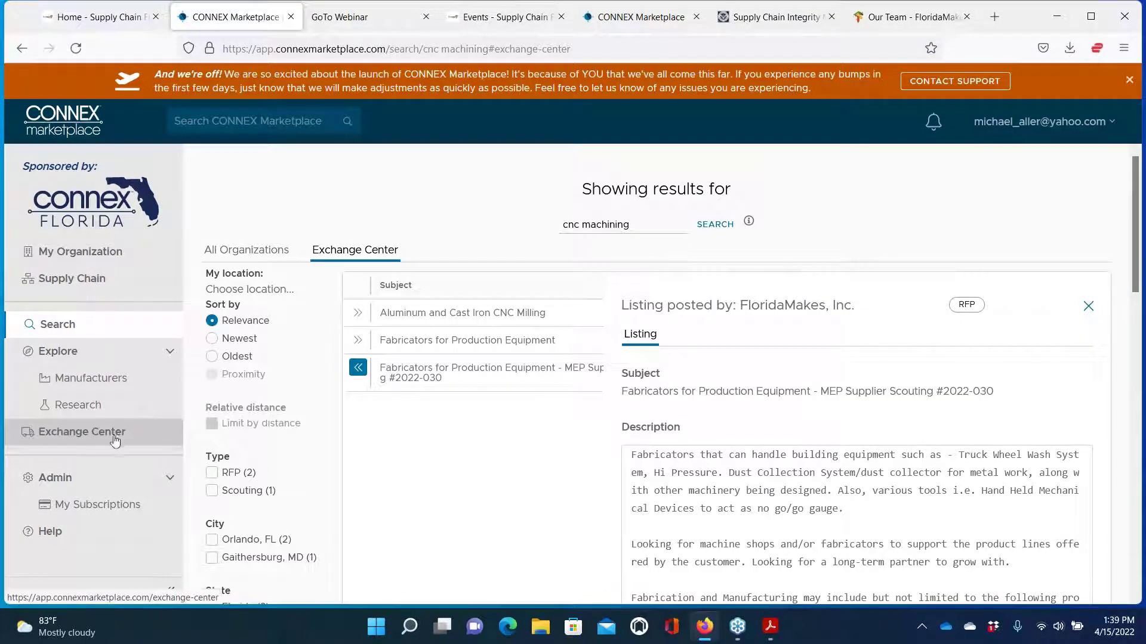
Browse all Exchange Center listings sorted by Expiring Soon, led by 2022-031 Custom mold glass bottles
left_click(109, 437)
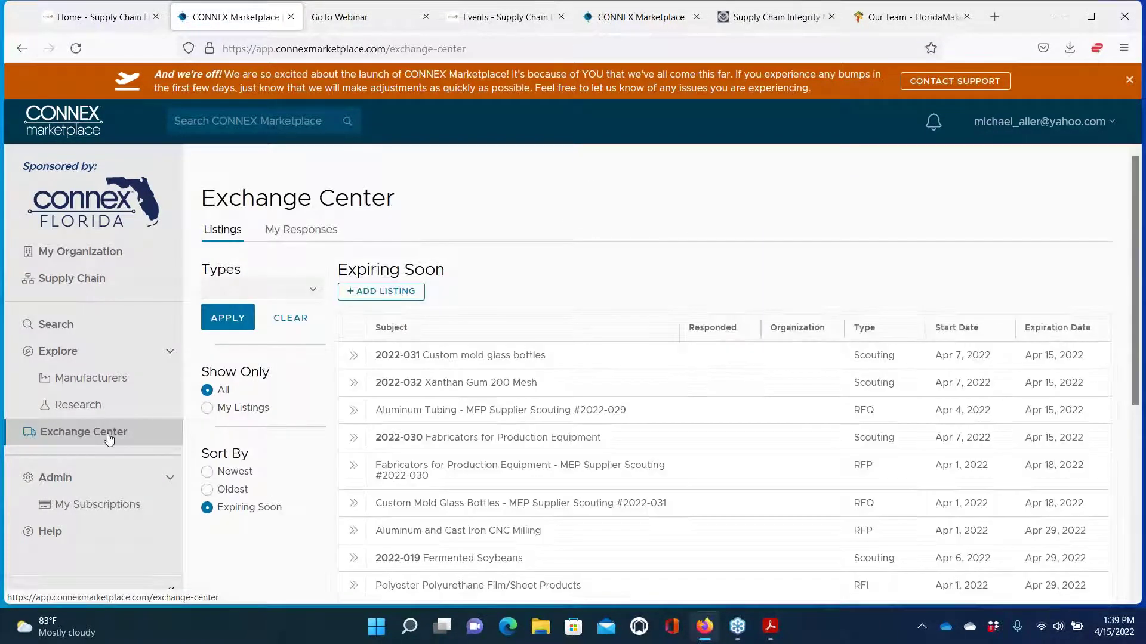
scroll(776, 454, "down", 2)
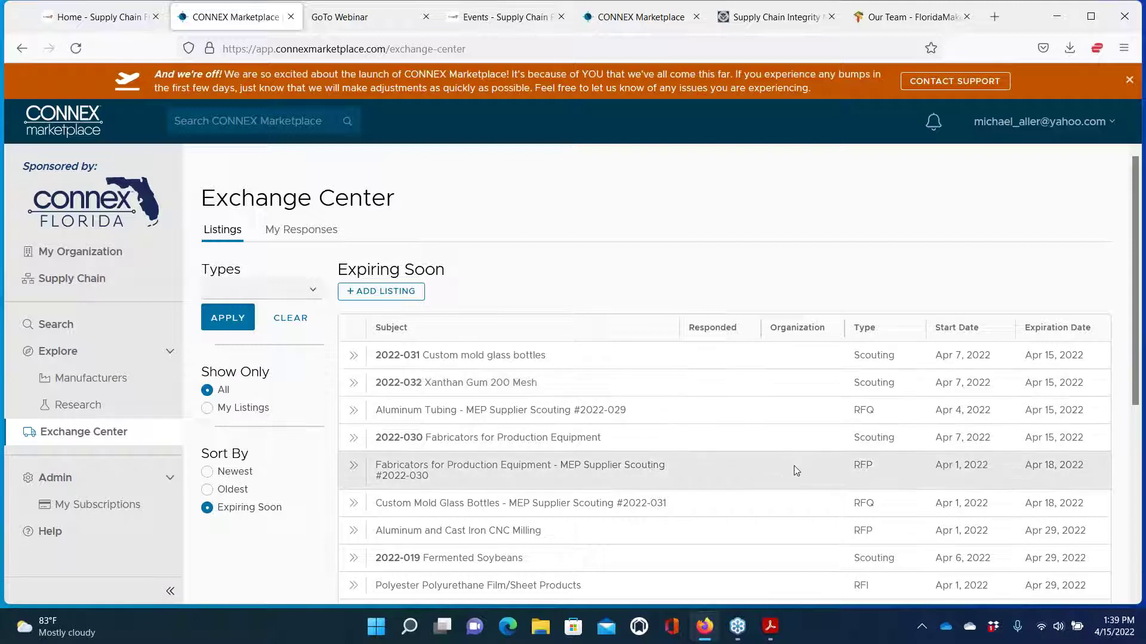
scroll(789, 459, "up", 2)
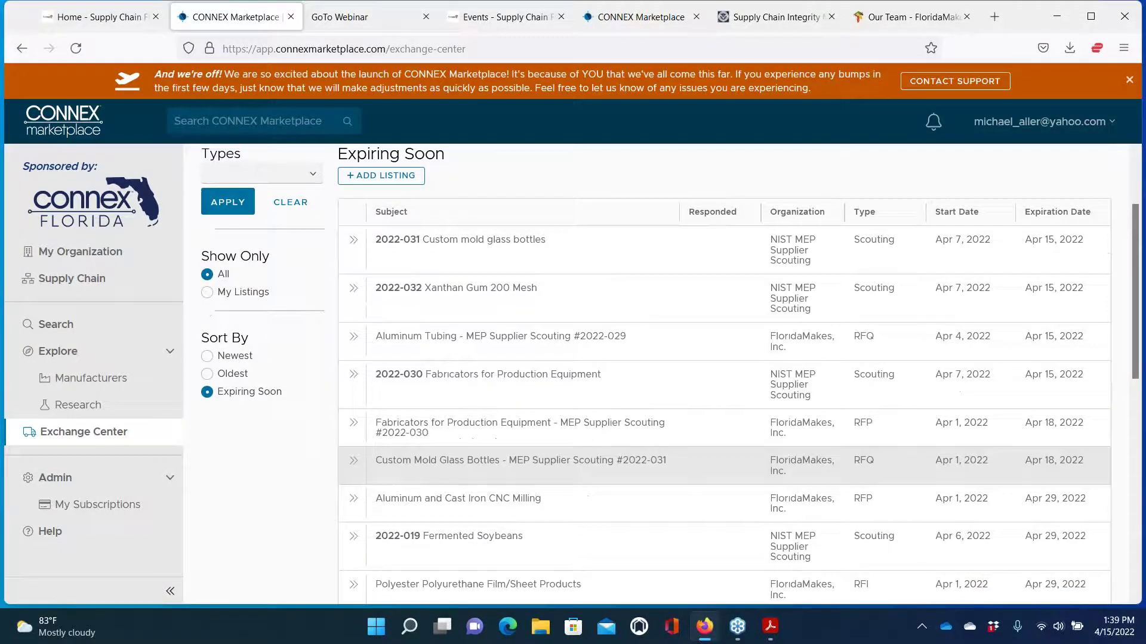
scroll(776, 418, "down", 2)
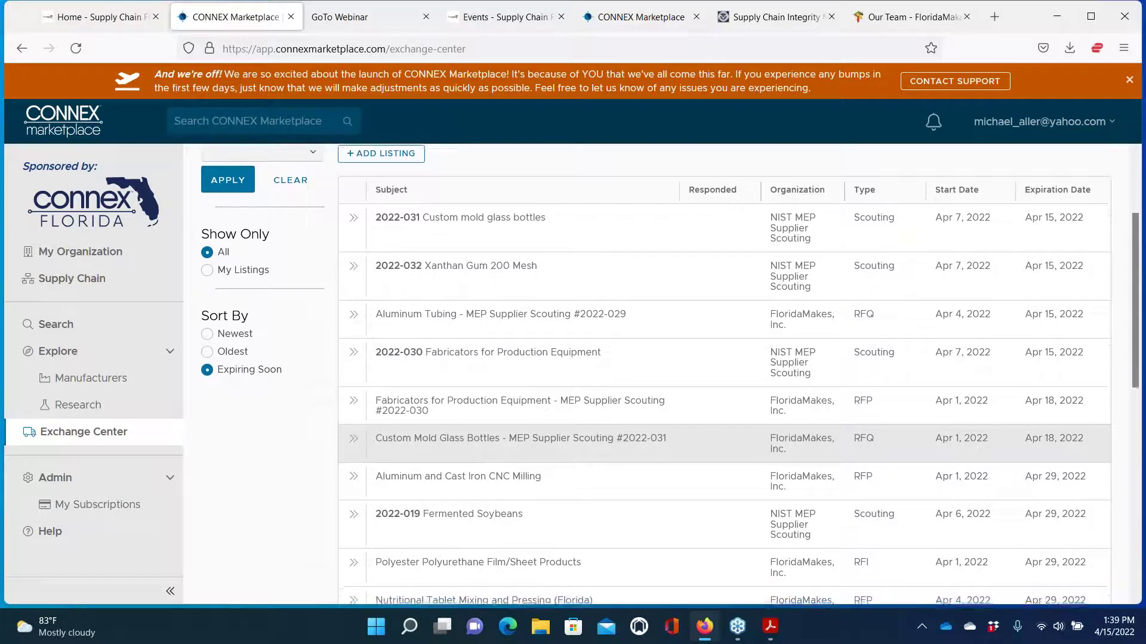
scroll(775, 439, "down", 4)
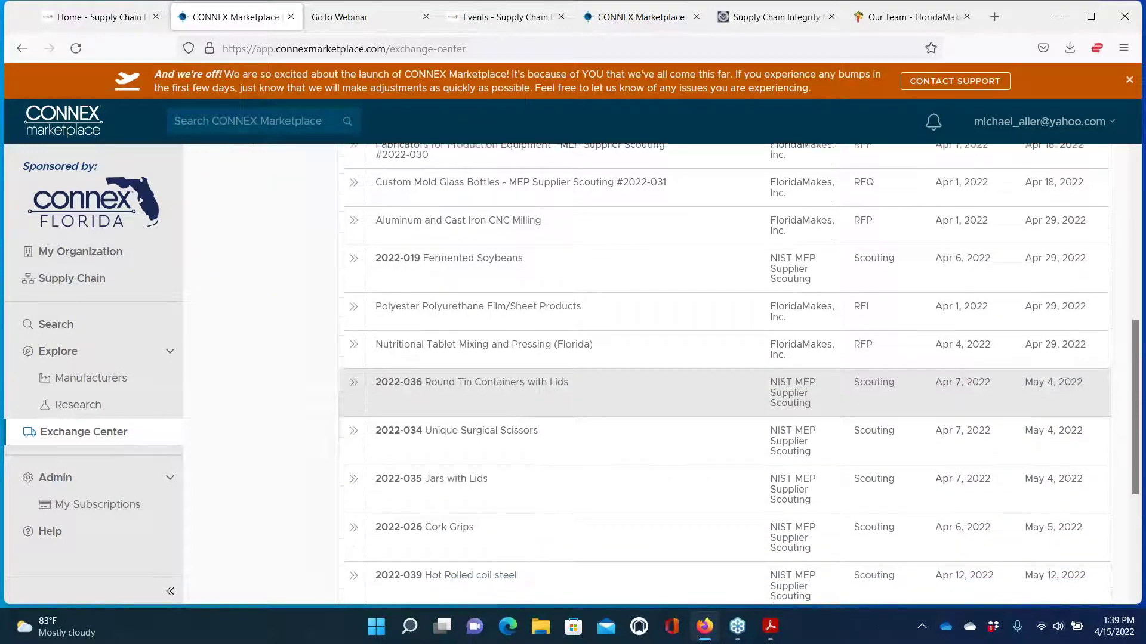
scroll(358, 453, "up", 6)
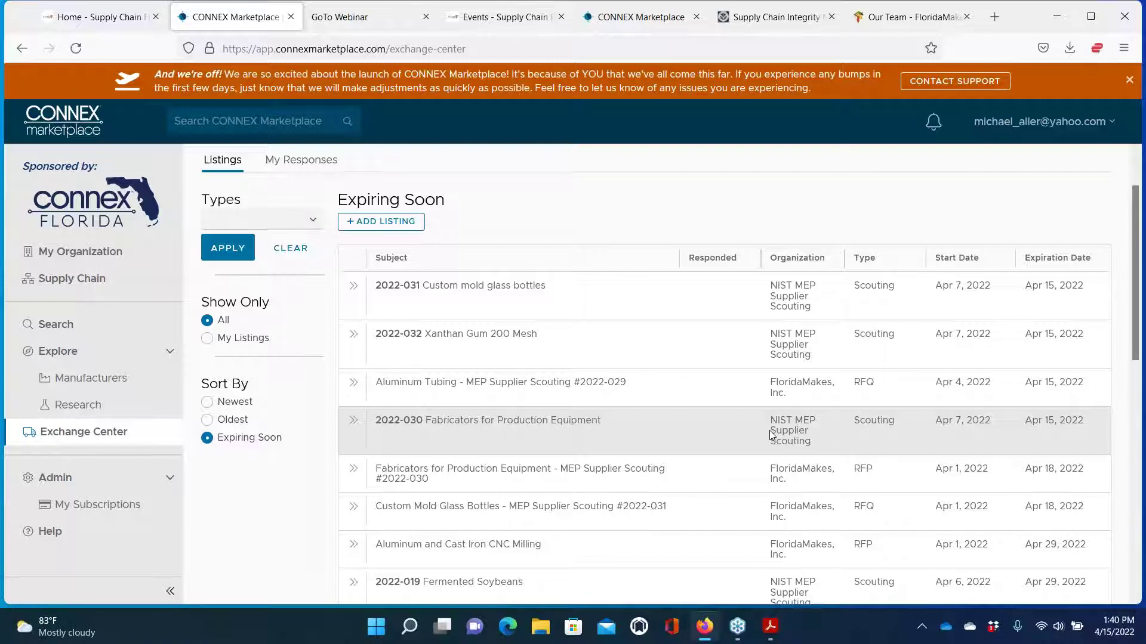
Download the 2022-030 Fabricators for Production Equipment listing's synopsis PDF and open it in Acrobat
left_click(354, 421)
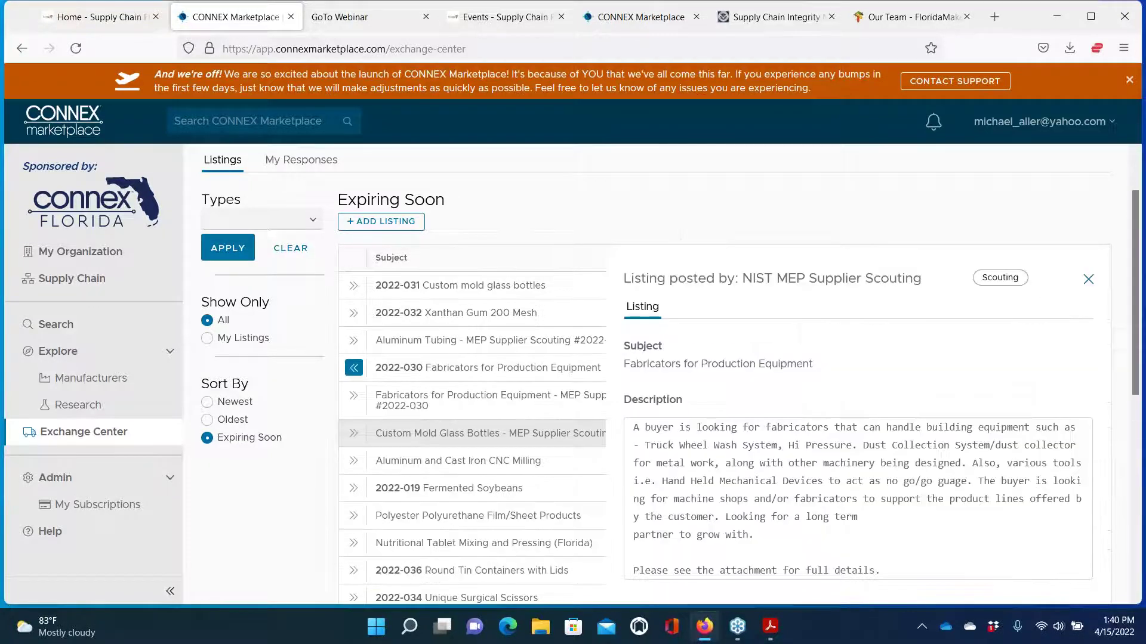
scroll(818, 394, "down", 1)
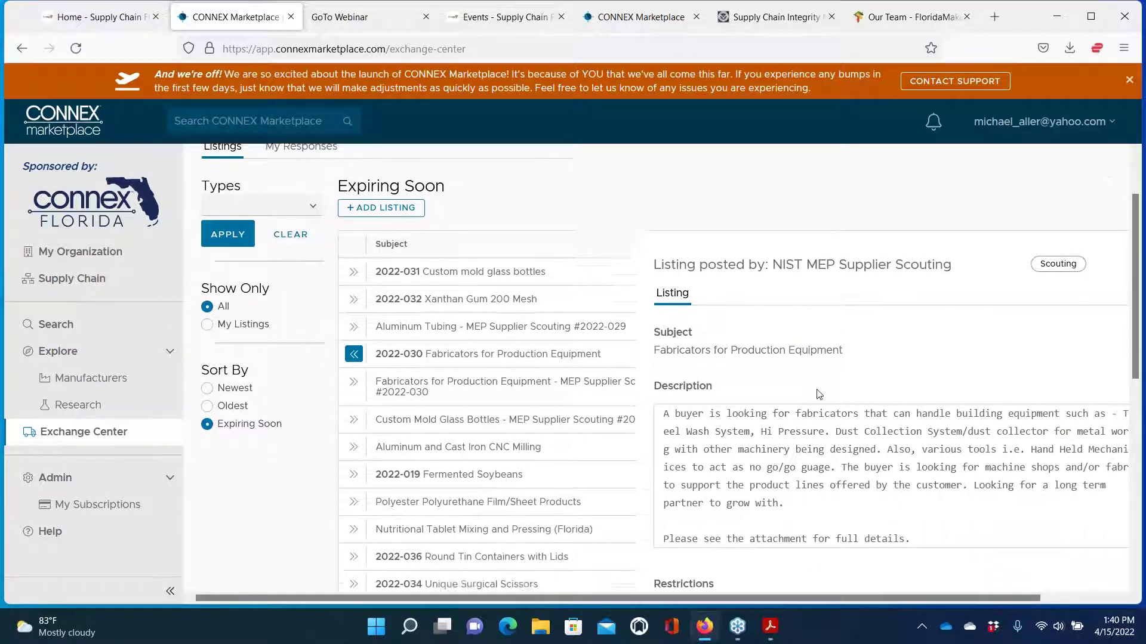
scroll(819, 394, "down", 1)
scroll(795, 426, "down", 8)
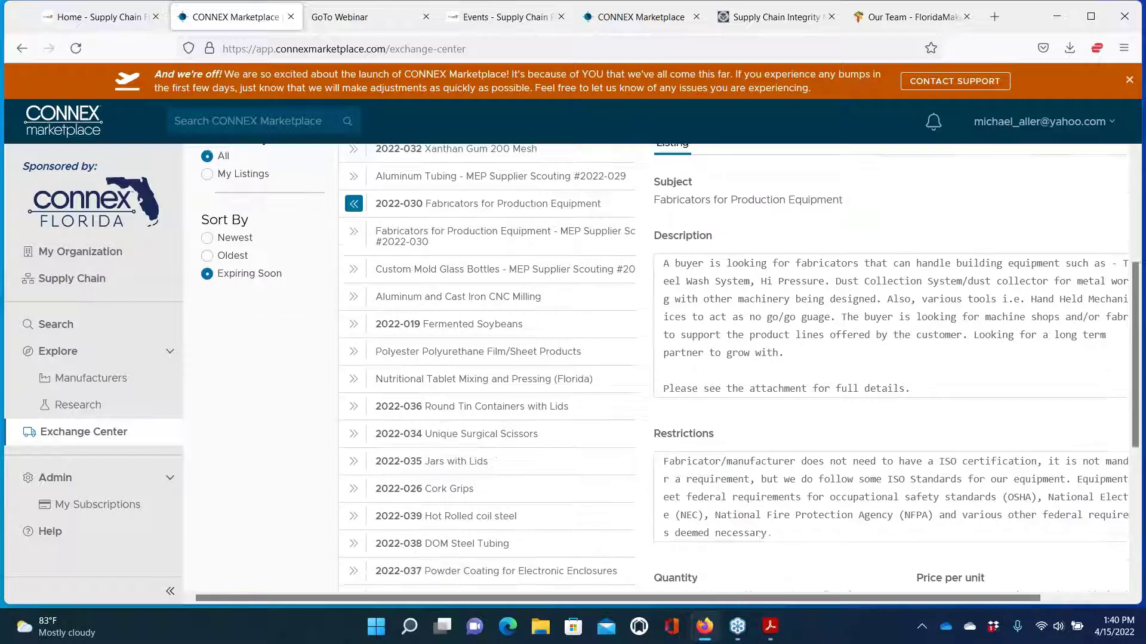
scroll(670, 368, "down", 5)
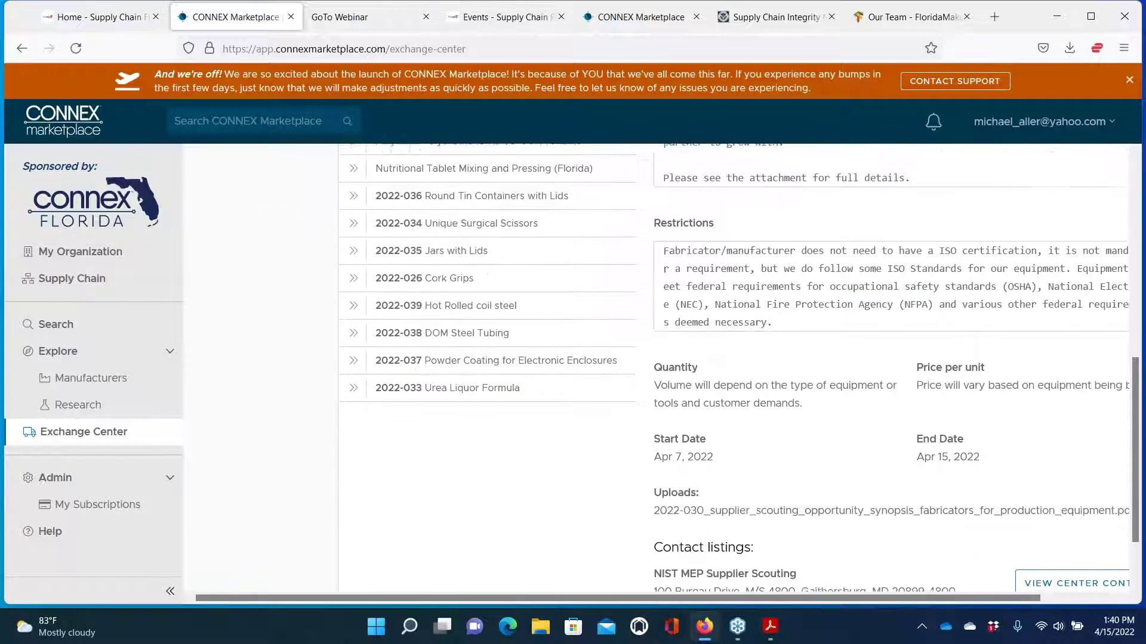
scroll(669, 367, "right", 2)
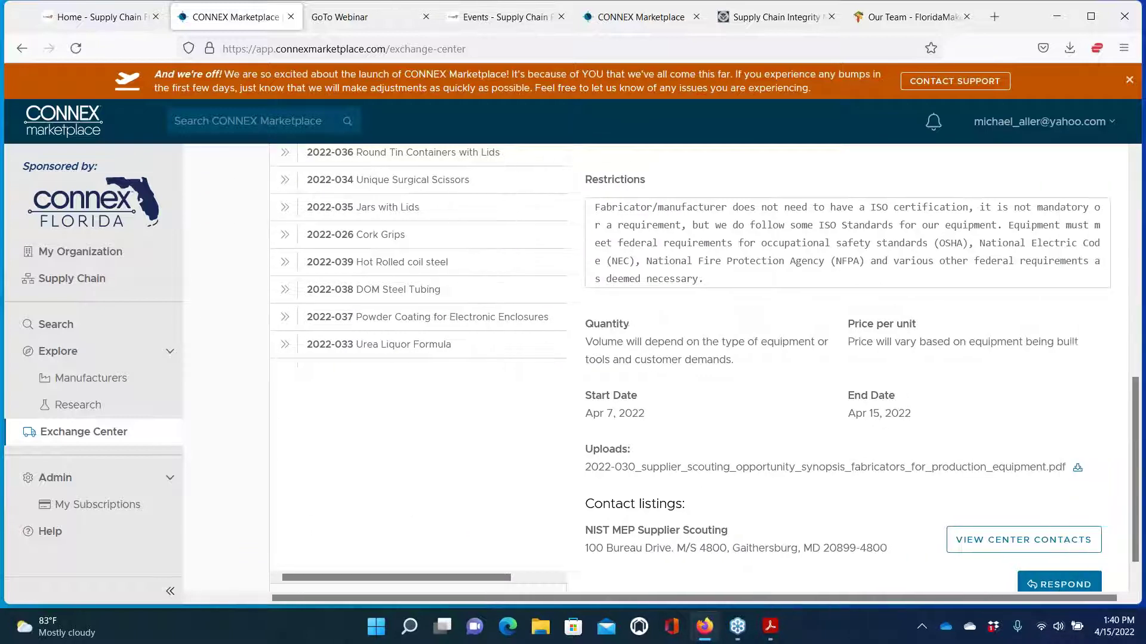
left_click(1078, 470)
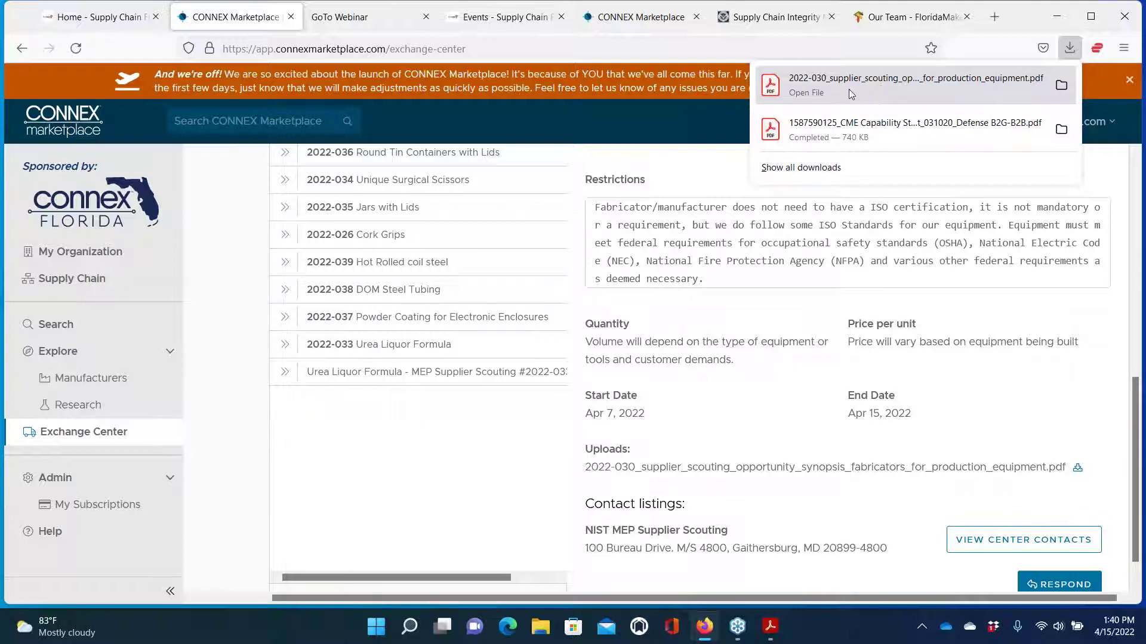
left_click(815, 85)
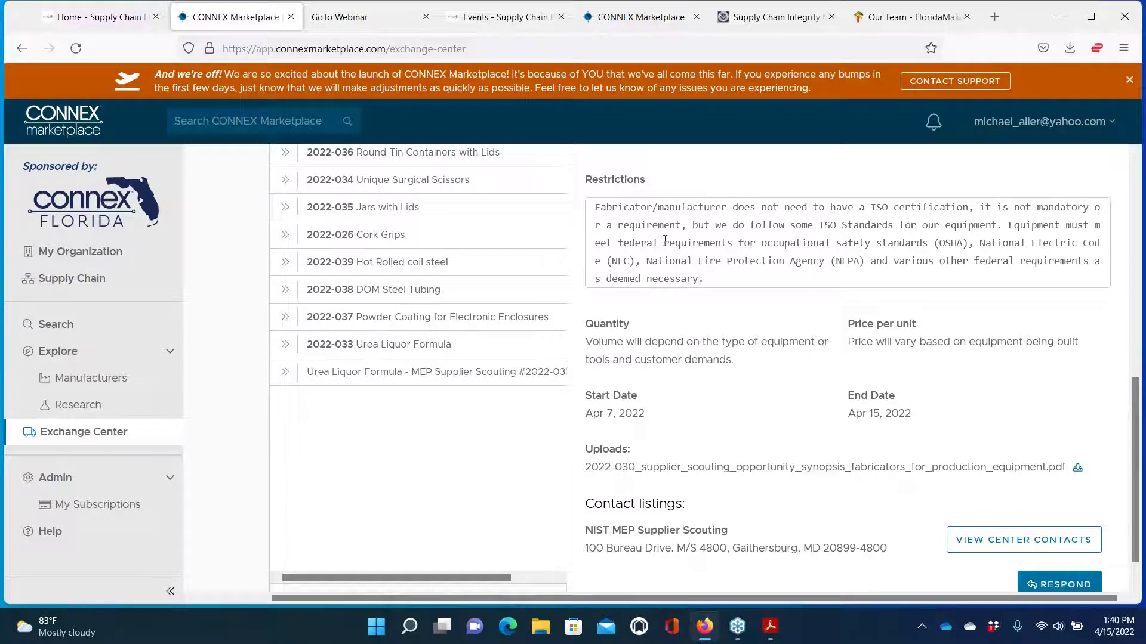
Read both pages of the 2022-030 synopsis PDF, then return to the CONNEX Marketplace window
scroll(635, 289, "down", 5)
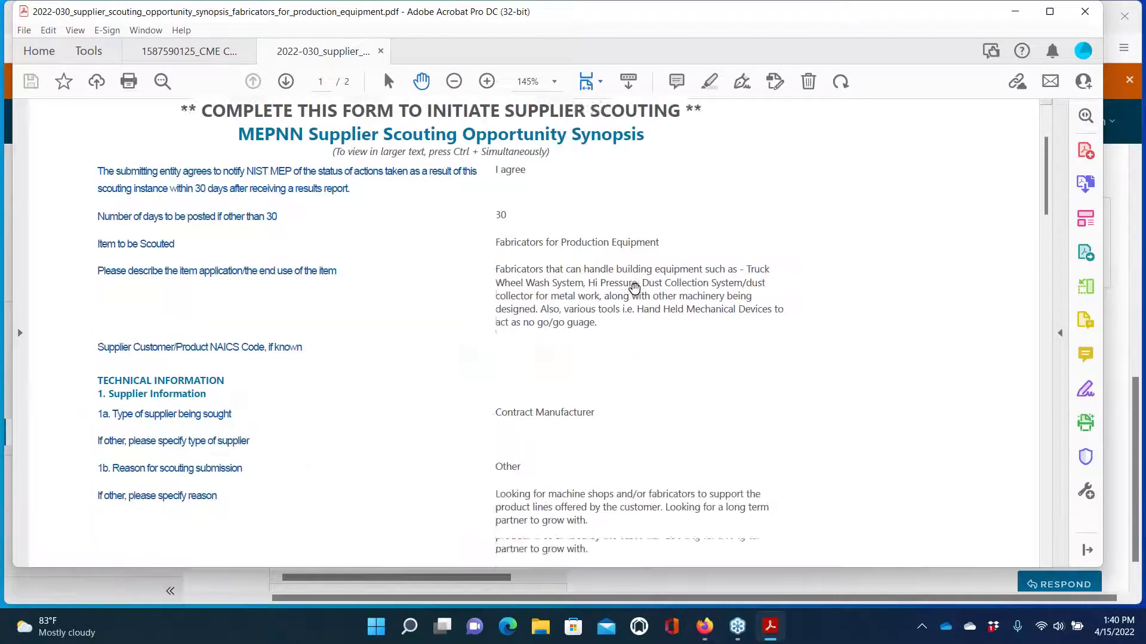
scroll(634, 288, "down", 3)
scroll(634, 289, "up", 3)
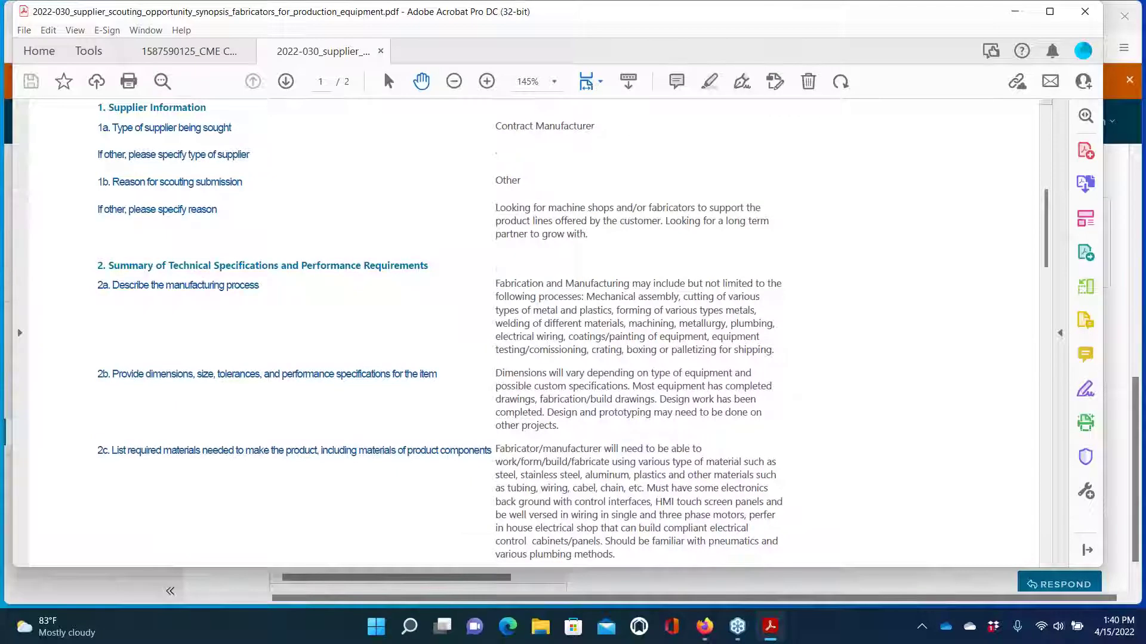
scroll(440, 333, "up", 2)
scroll(440, 333, "down", 8)
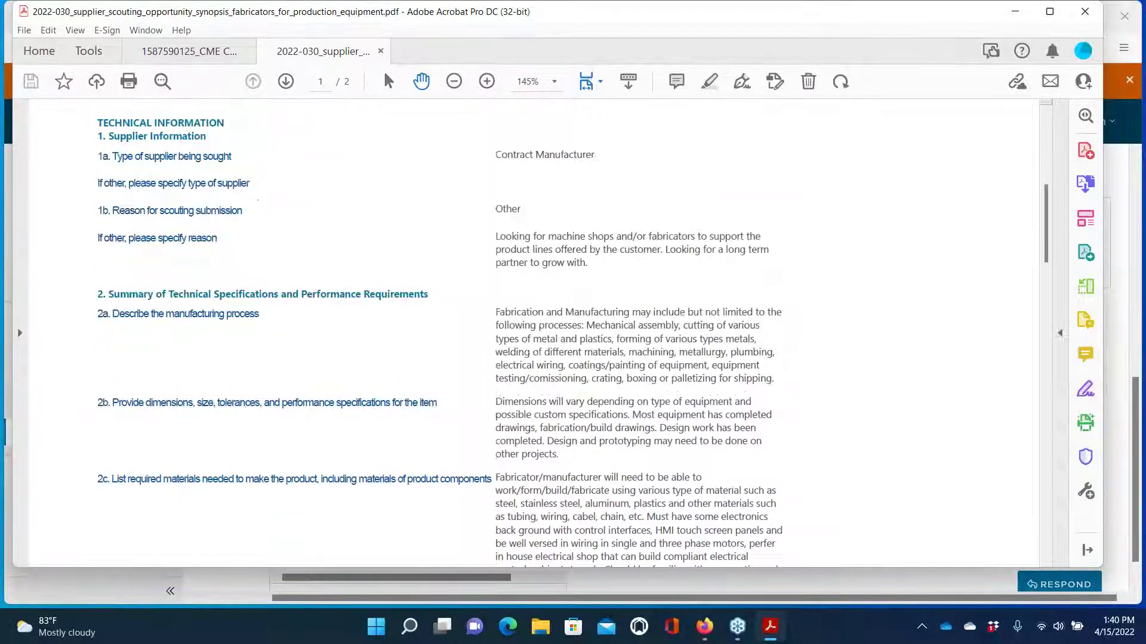
scroll(534, 326, "down", 10)
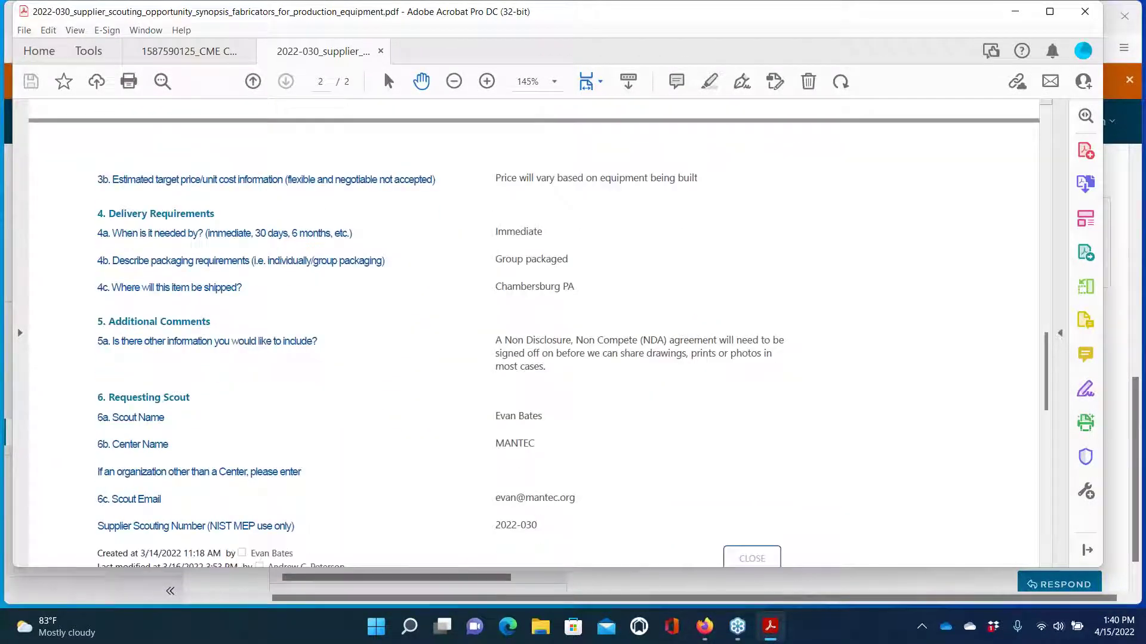
scroll(534, 326, "down", 1)
scroll(534, 325, "down", 1)
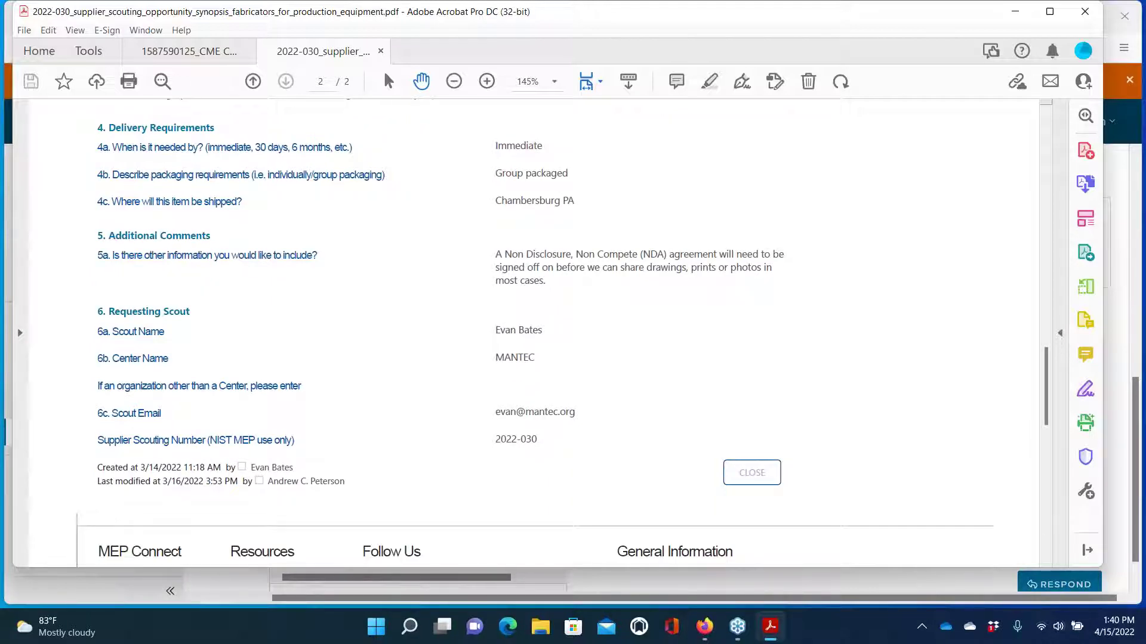
scroll(534, 325, "down", 1)
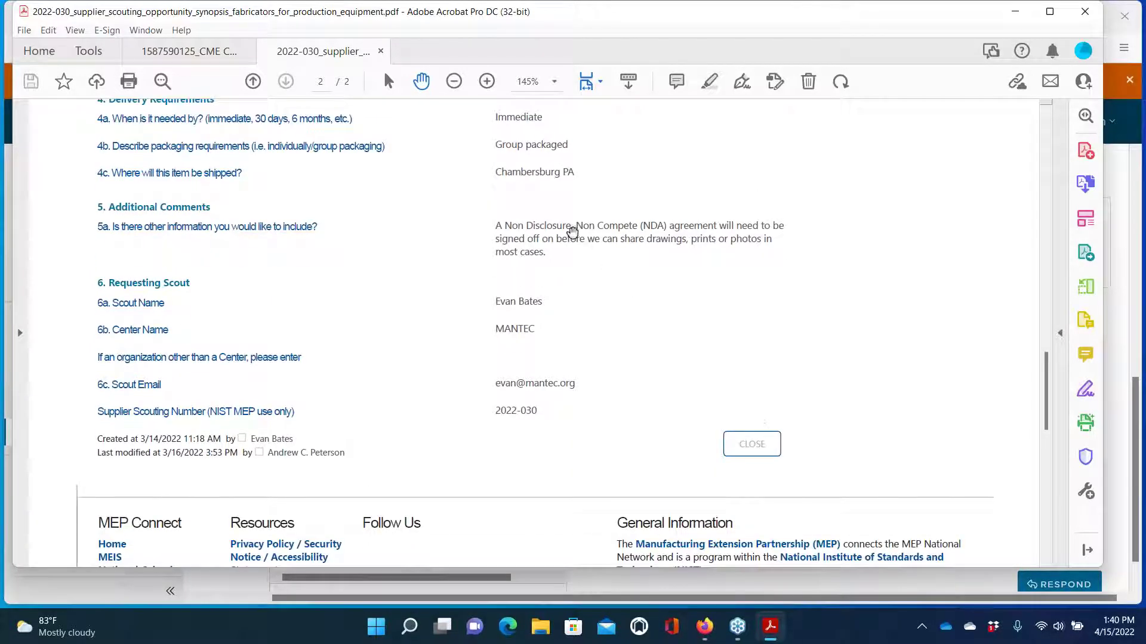
scroll(540, 221, "down", 15)
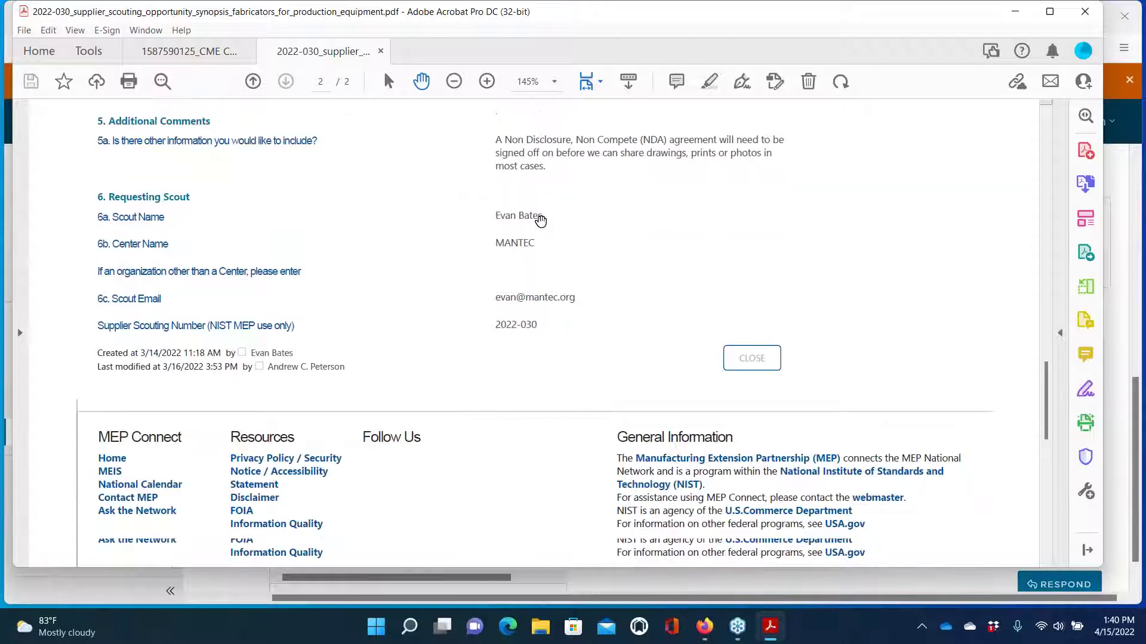
scroll(541, 221, "up", 15)
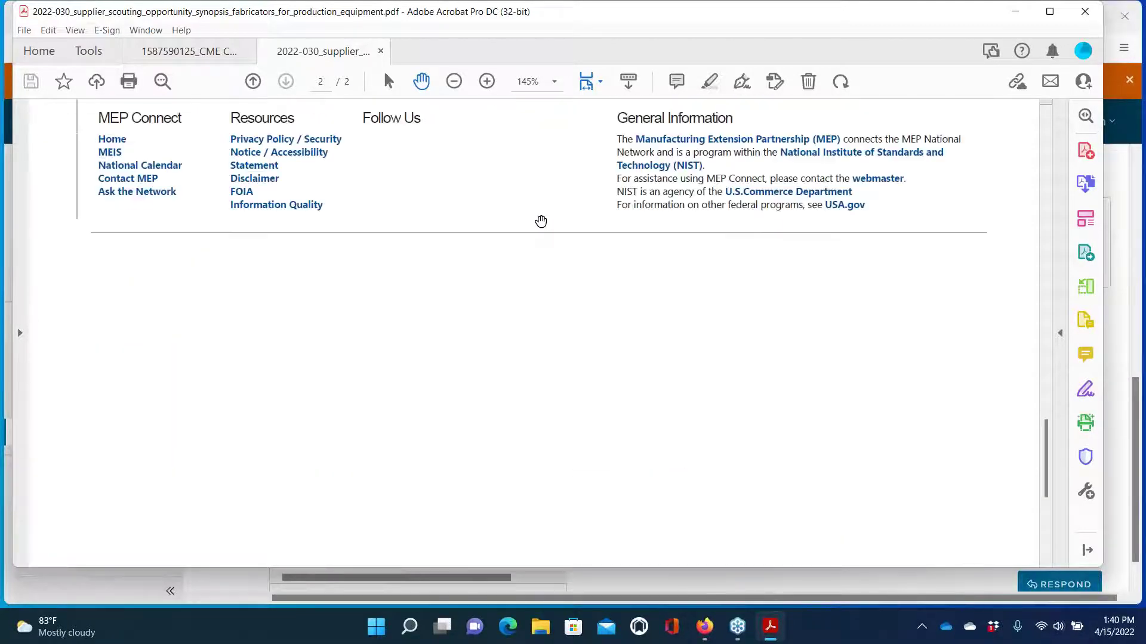
scroll(541, 222, "up", 10)
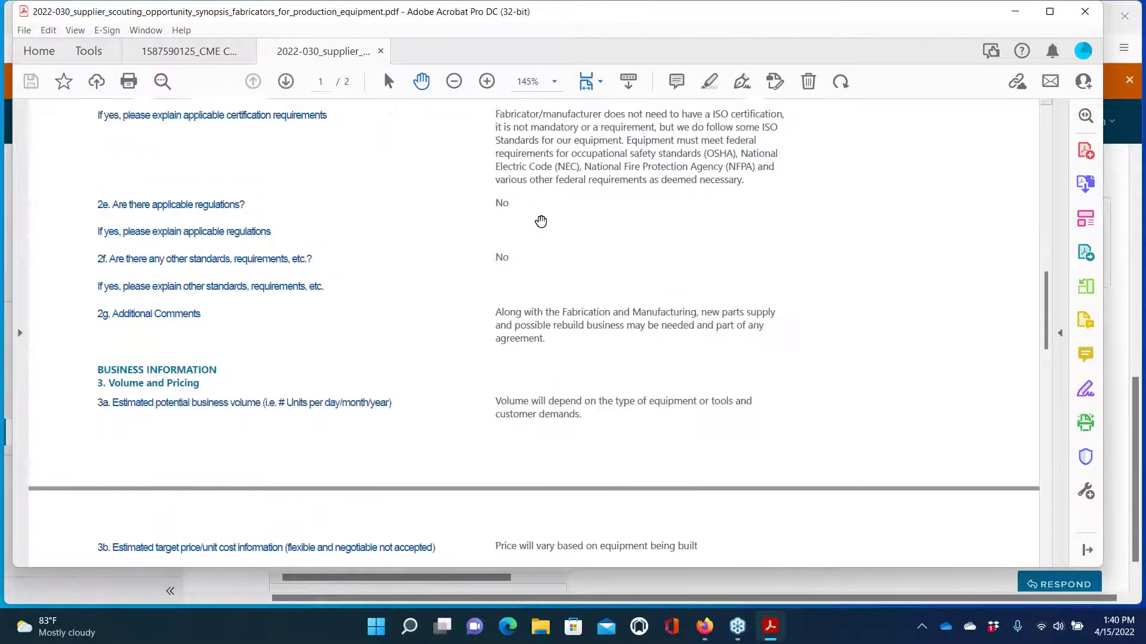
scroll(723, 468, "up", 3)
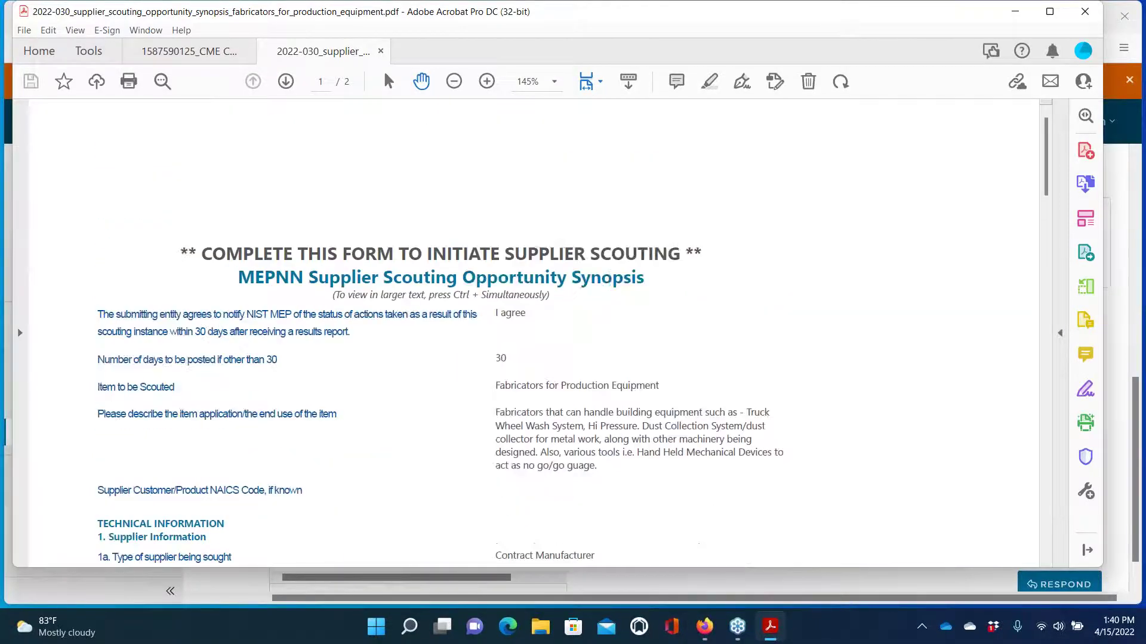
left_click(605, 589)
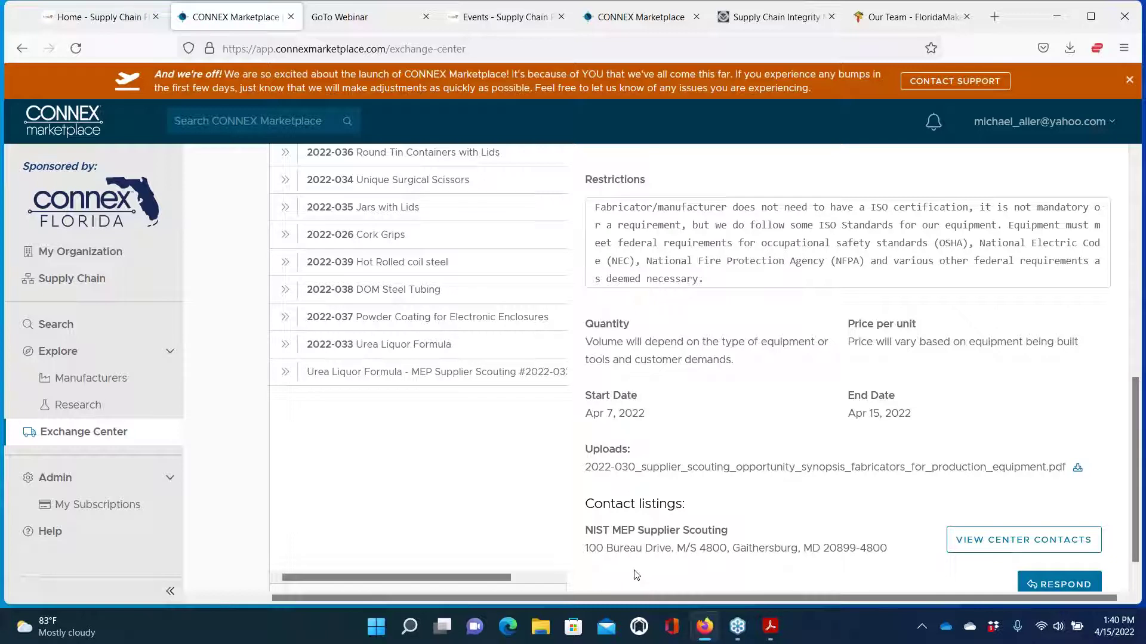
scroll(799, 442, "down", 1)
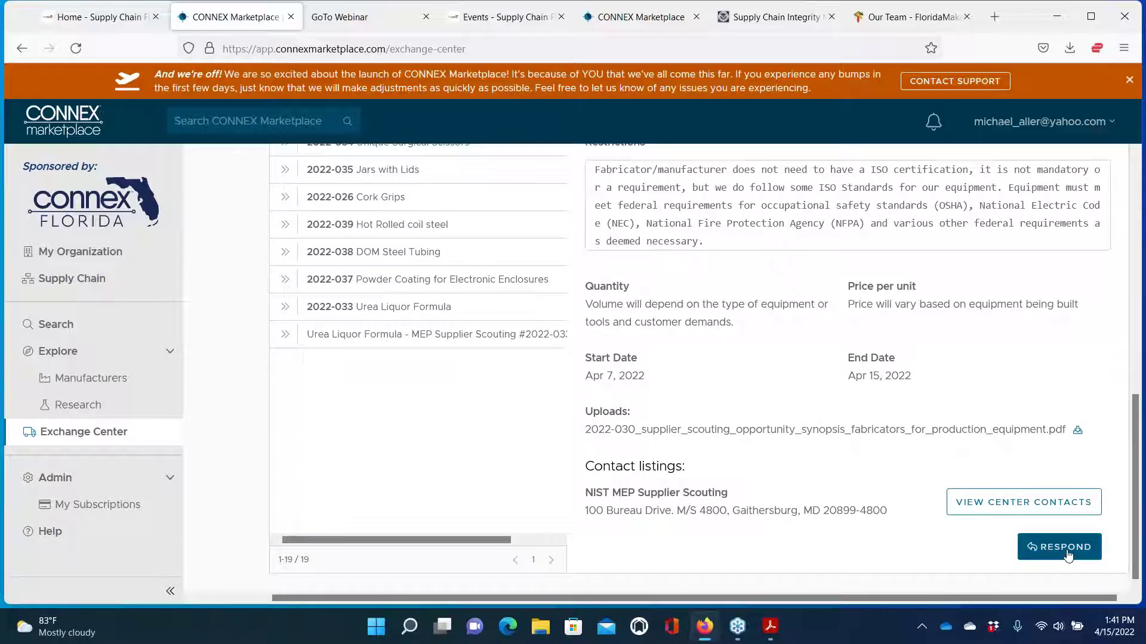
left_click(1067, 555)
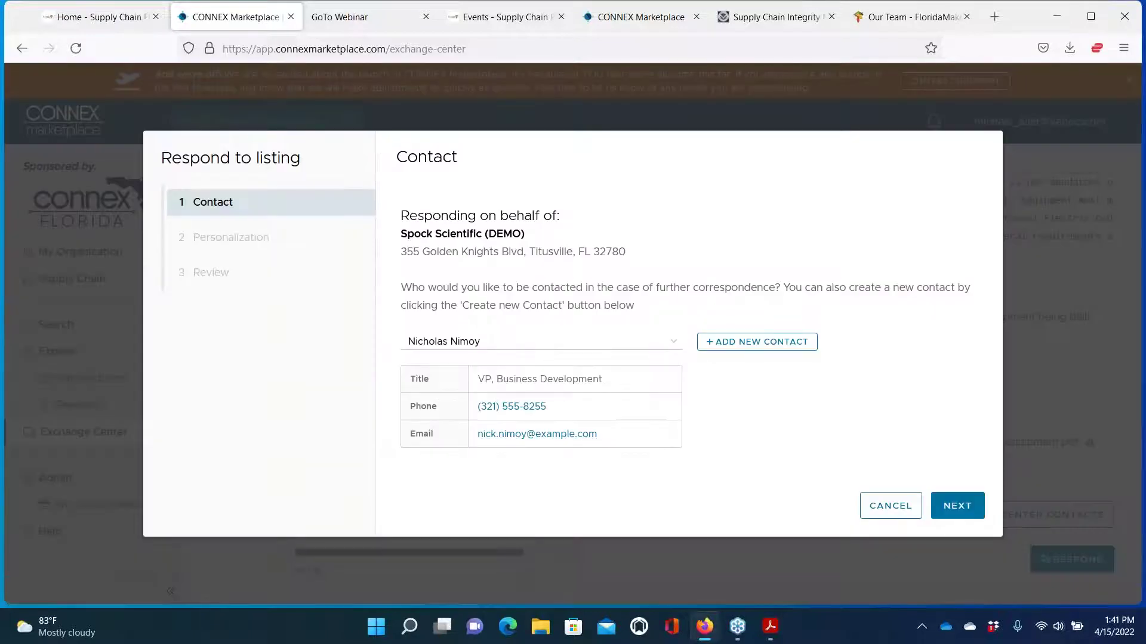
left_click(674, 349)
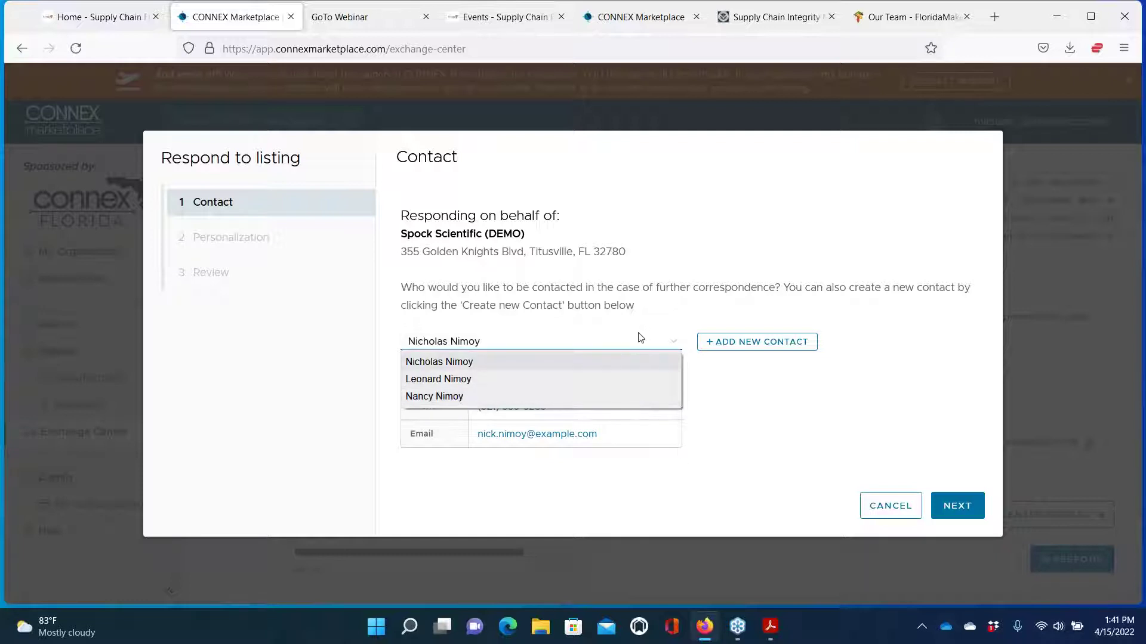
left_click(640, 338)
left_click(739, 346)
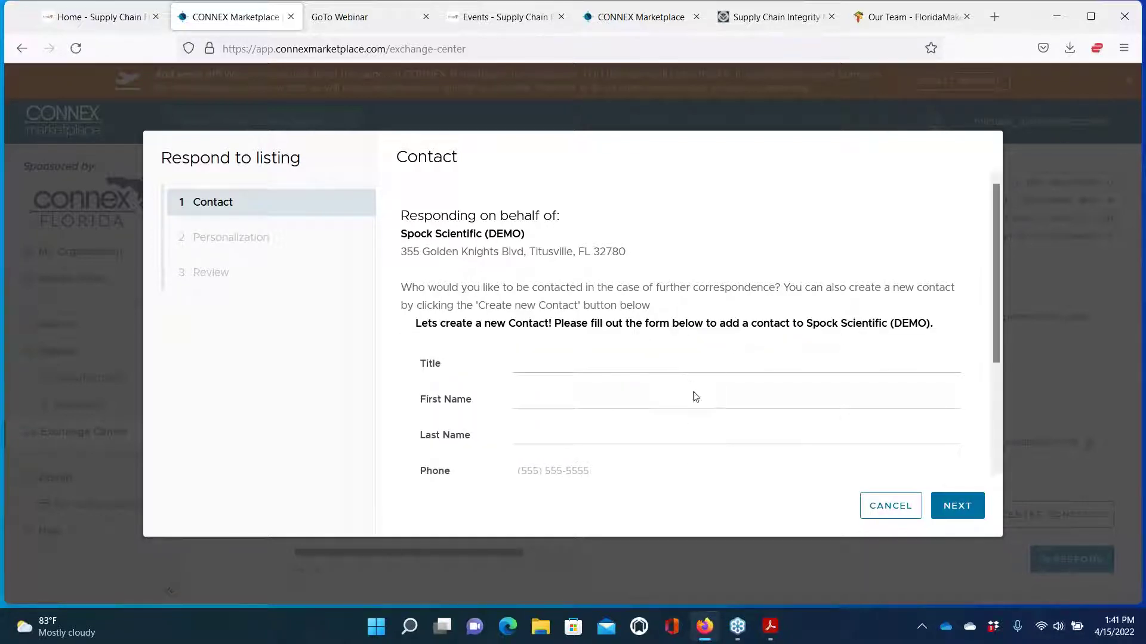
scroll(693, 440, "down", 3)
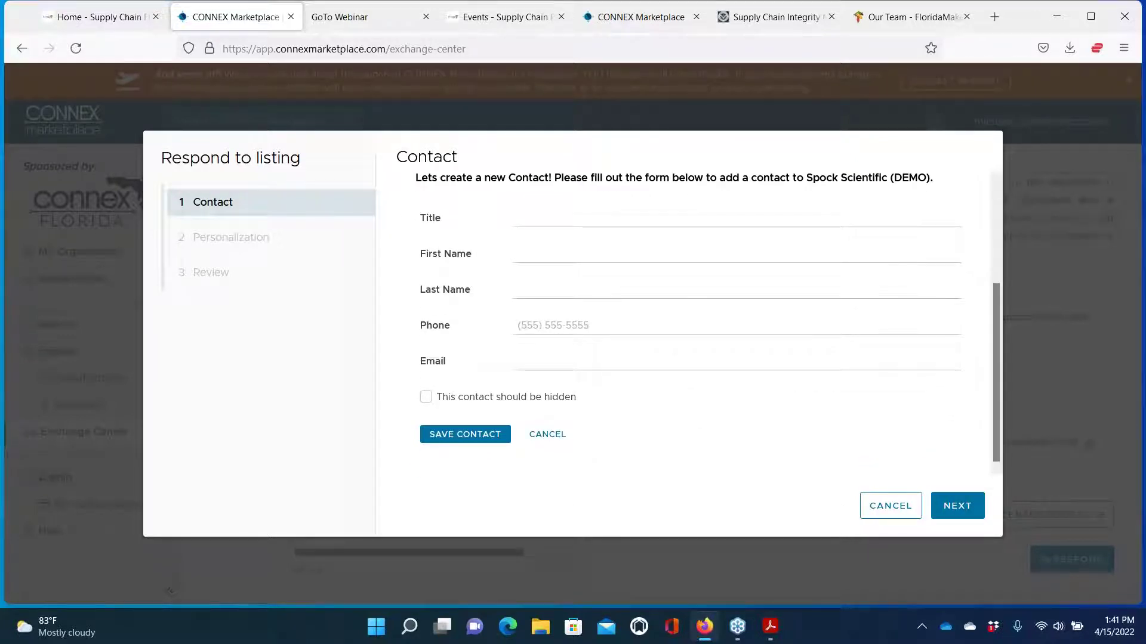
scroll(693, 358, "up", 3)
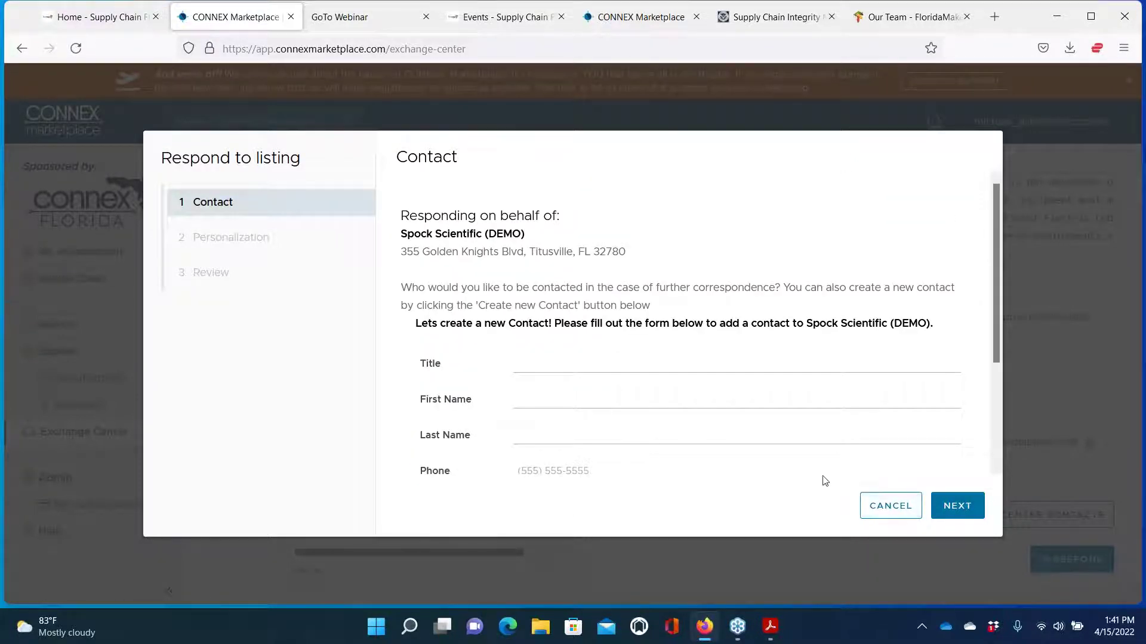
left_click(870, 506)
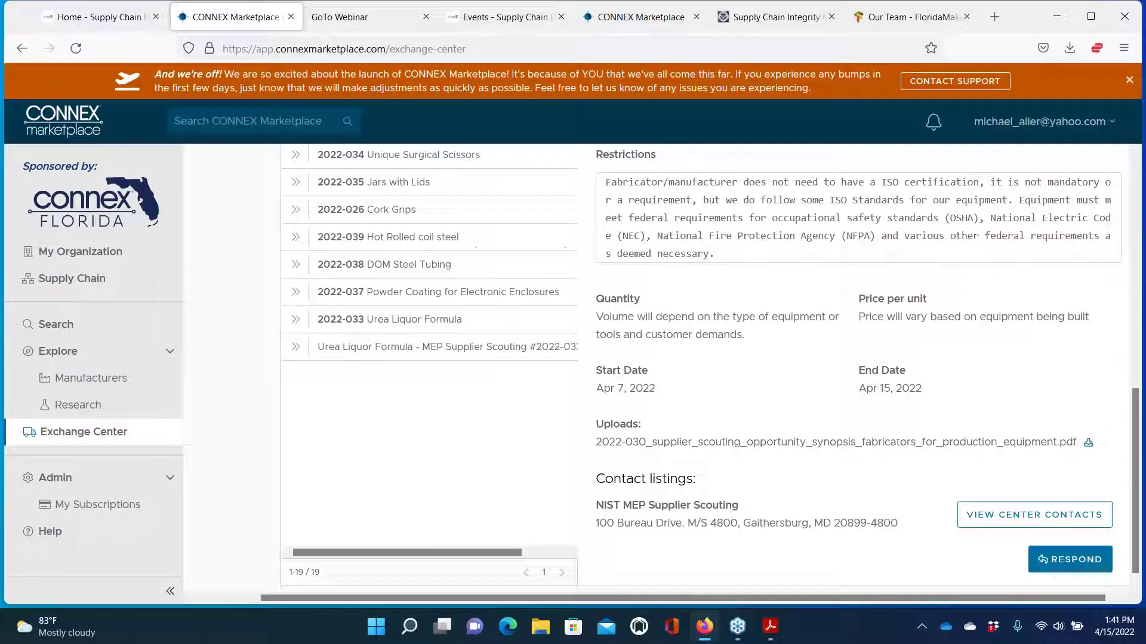
left_click(1068, 559)
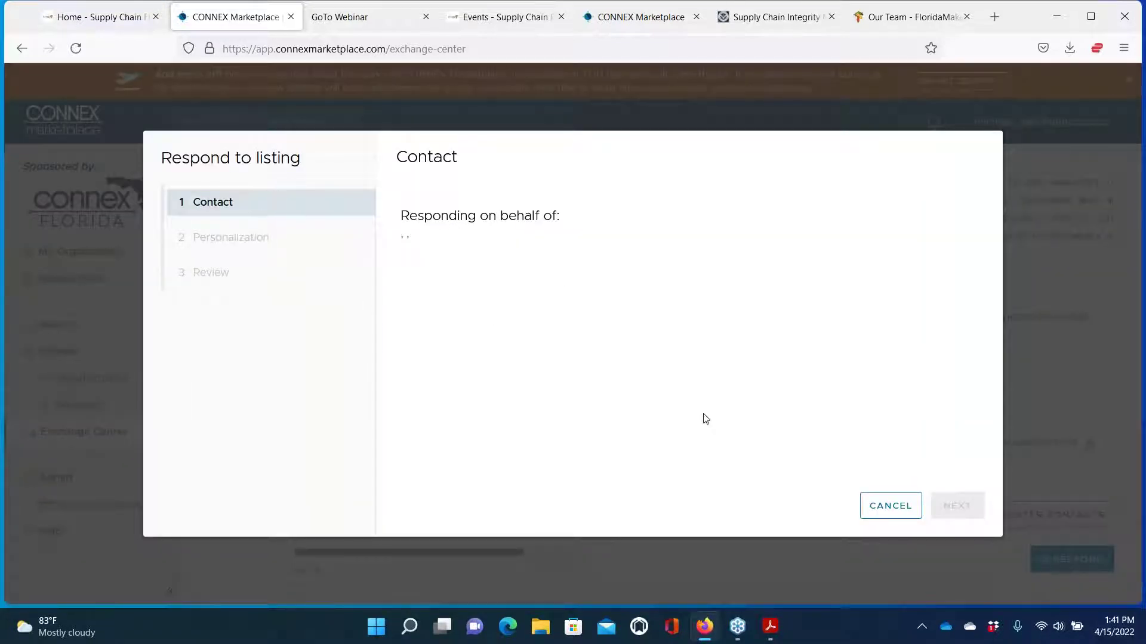
left_click(888, 507)
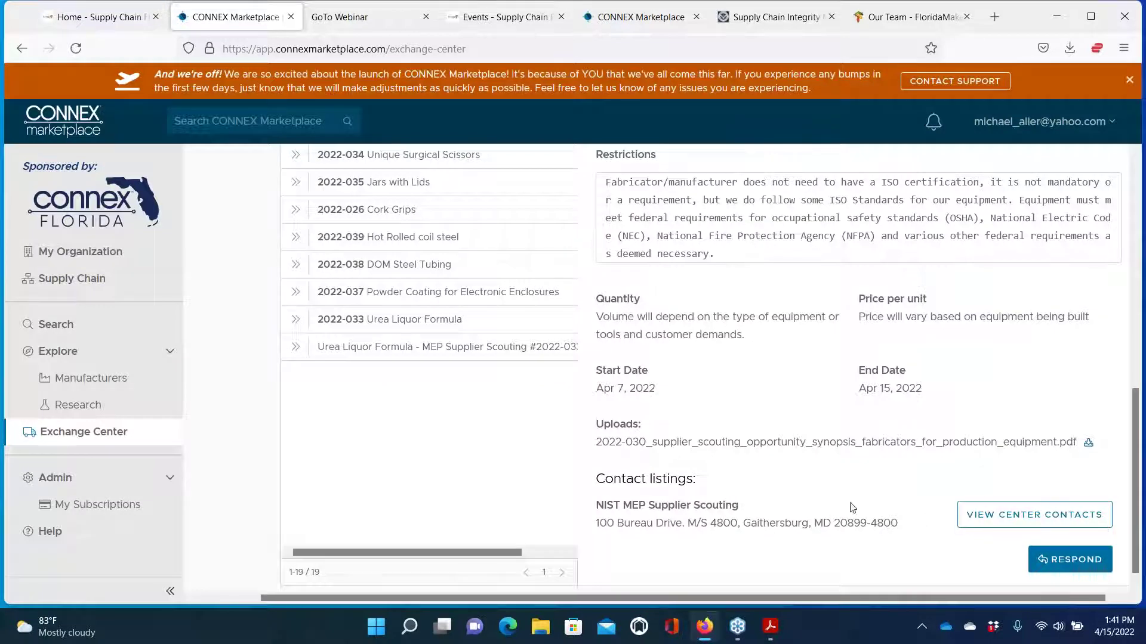
scroll(626, 352, "up", 5)
scroll(934, 220, "up", 2)
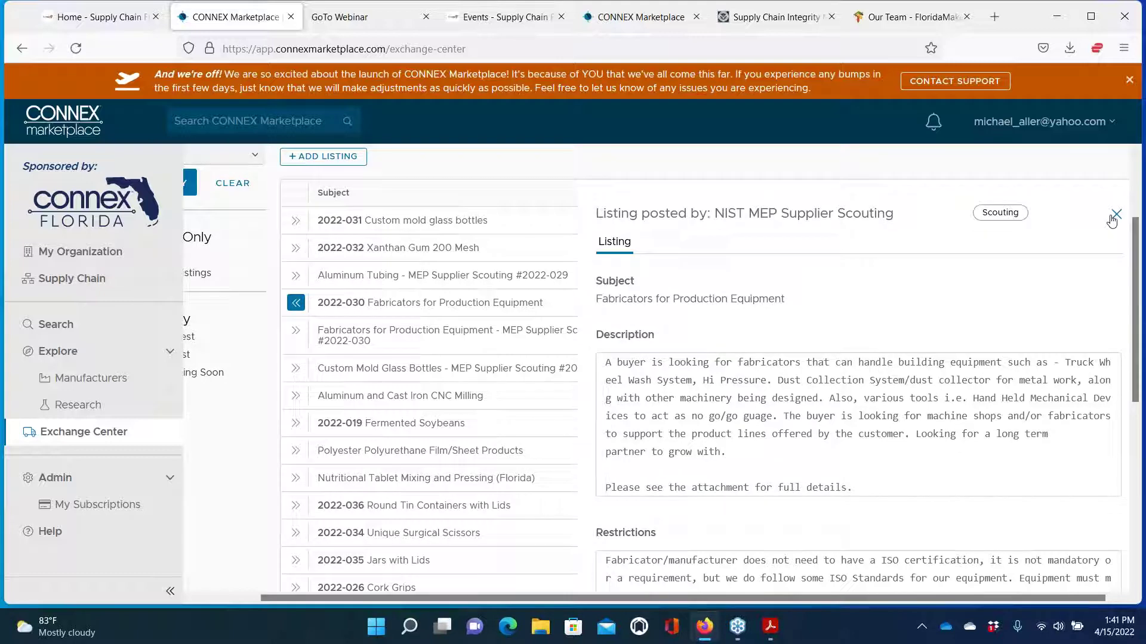
scroll(1020, 245, "down", 5)
scroll(1020, 245, "up", 5)
scroll(1019, 245, "down", 1)
scroll(1020, 246, "down", 5)
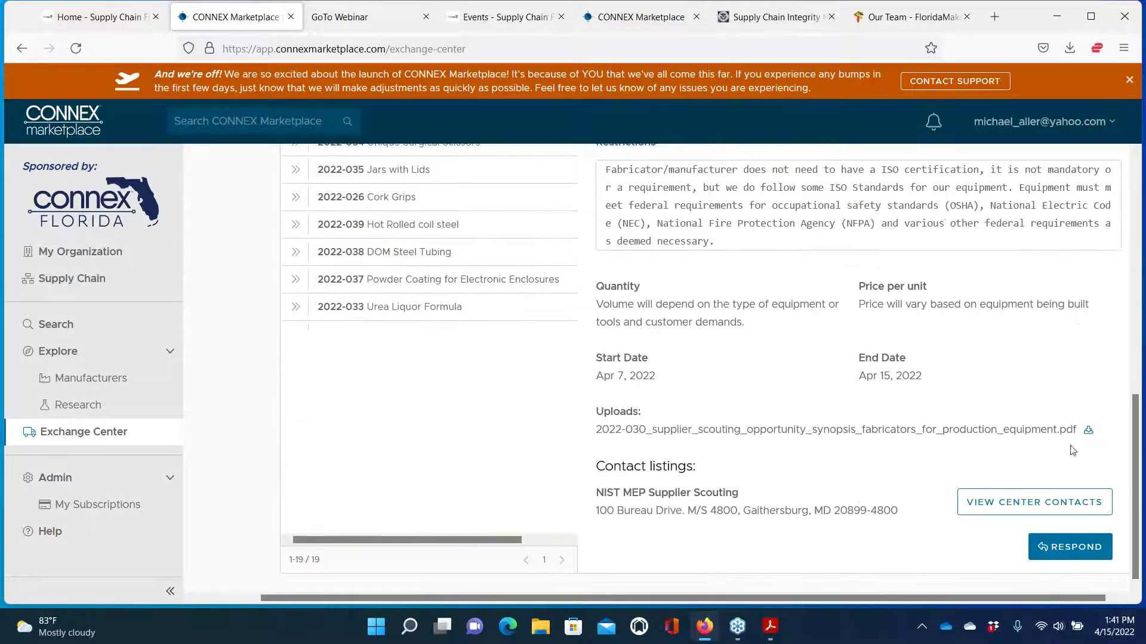
left_click(1069, 551)
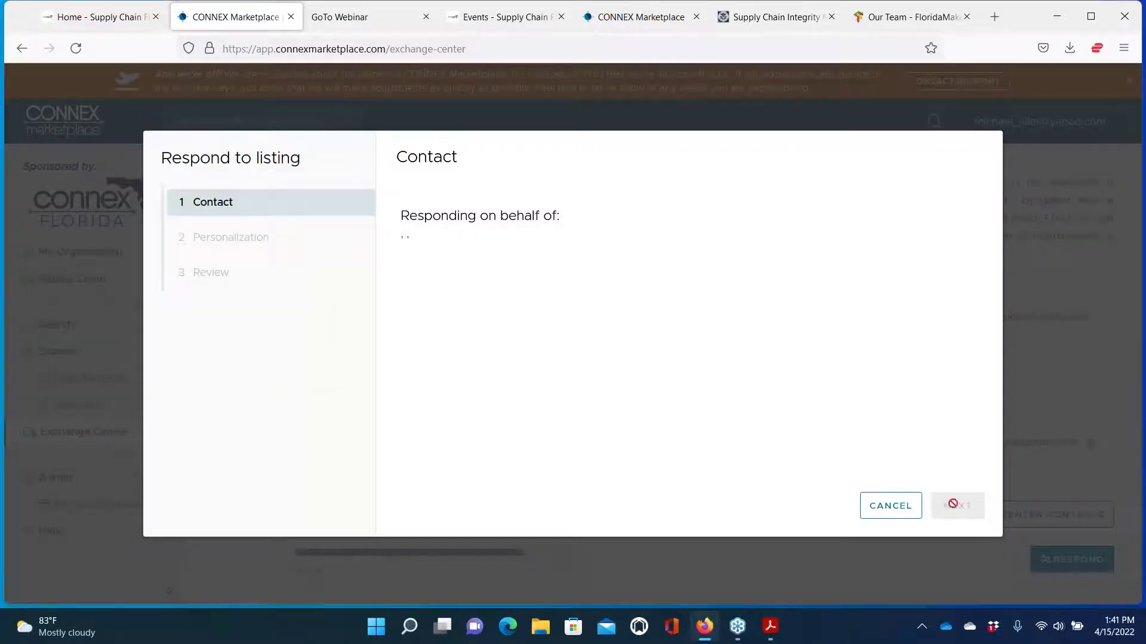
left_click(890, 507)
scroll(921, 299, "up", 5)
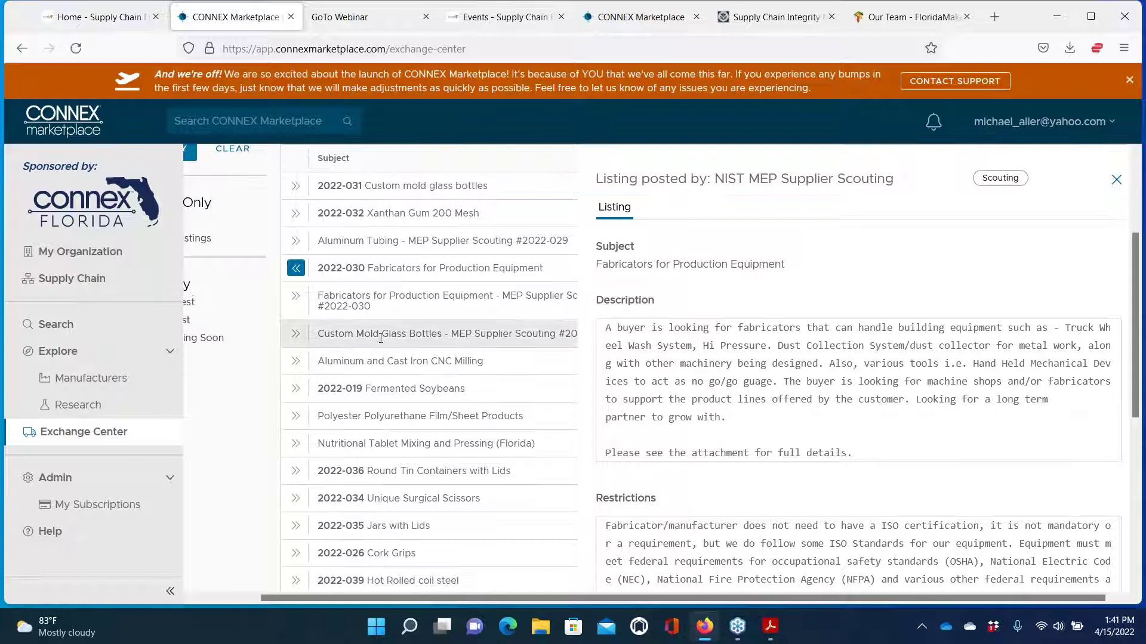
Review the details of the FloridaMakes Aluminum and Cast Iron CNC Milling RFP (Apr 1–29, 2022)
left_click(295, 366)
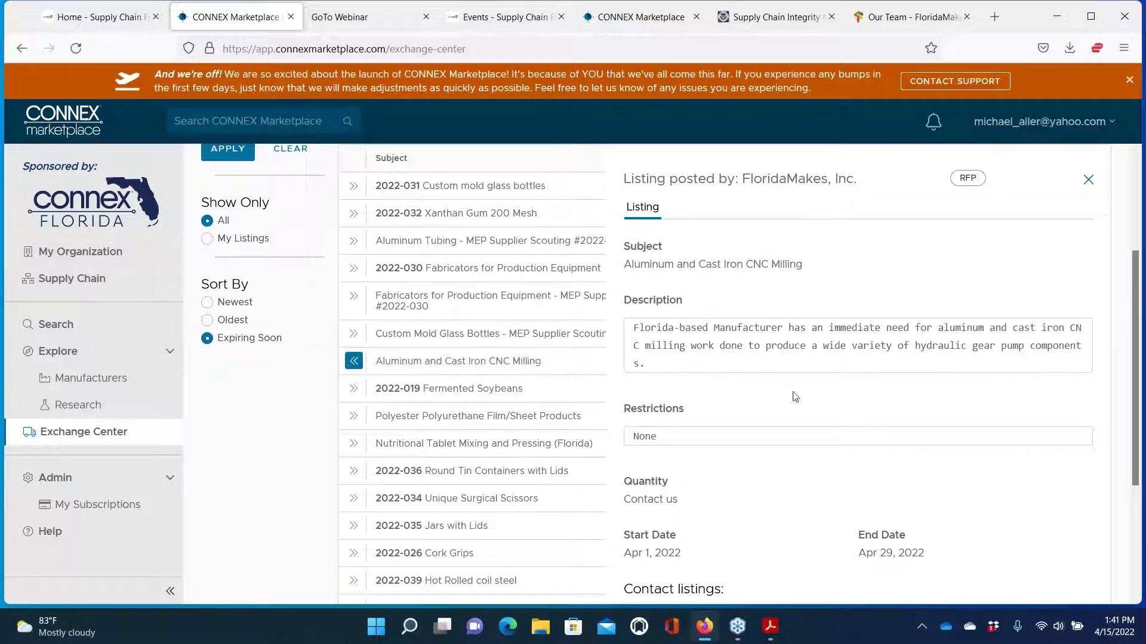
scroll(793, 396, "down", 1)
scroll(795, 396, "up", 1)
scroll(794, 397, "down", 5)
scroll(795, 397, "up", 3)
scroll(795, 397, "down", 3)
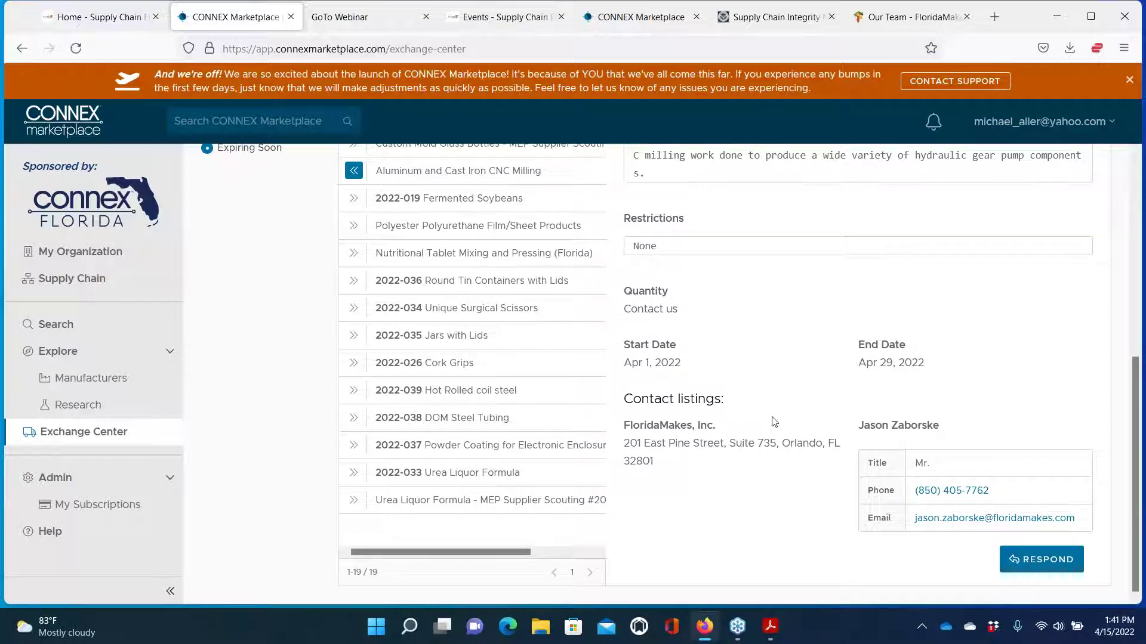
scroll(774, 421, "up", 3)
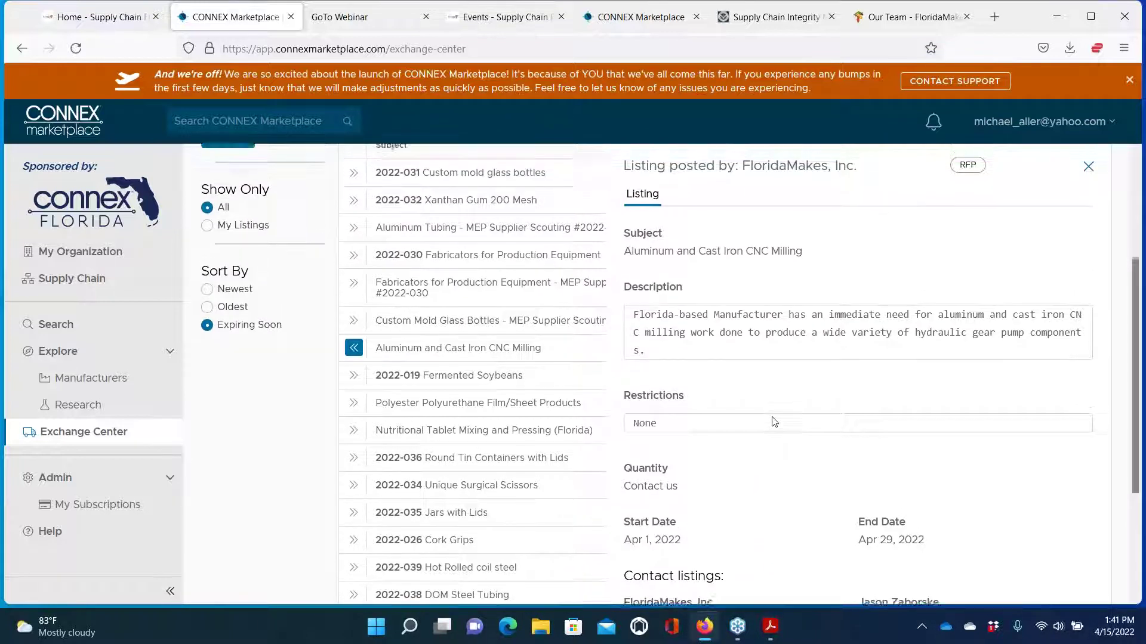
scroll(774, 421, "down", 1)
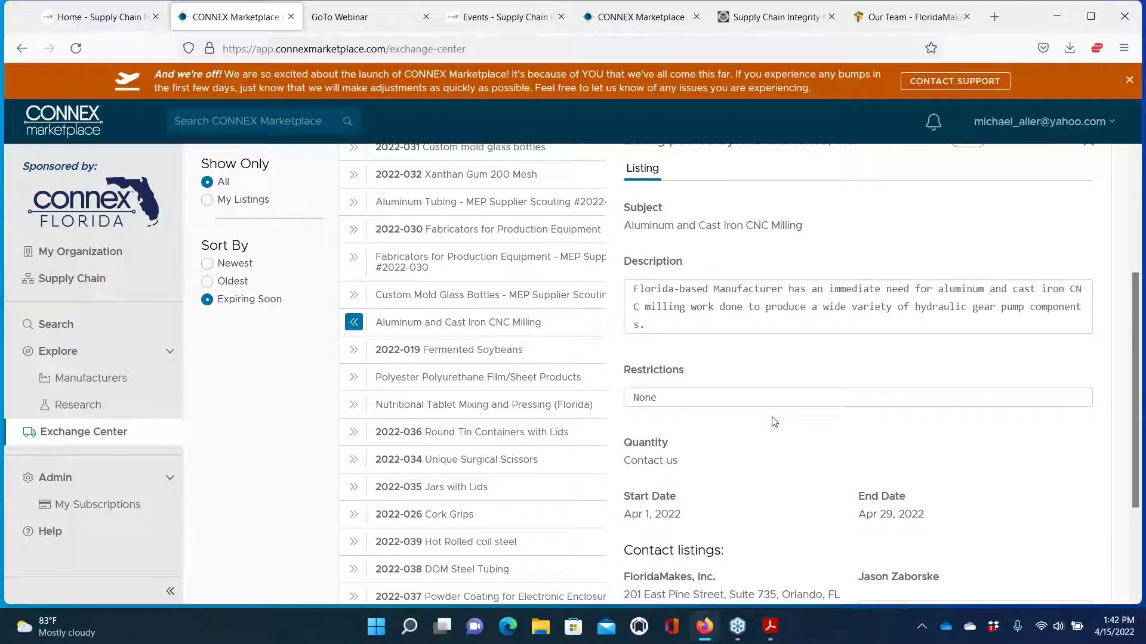
scroll(877, 432, "down", 3)
scroll(878, 434, "down", 5)
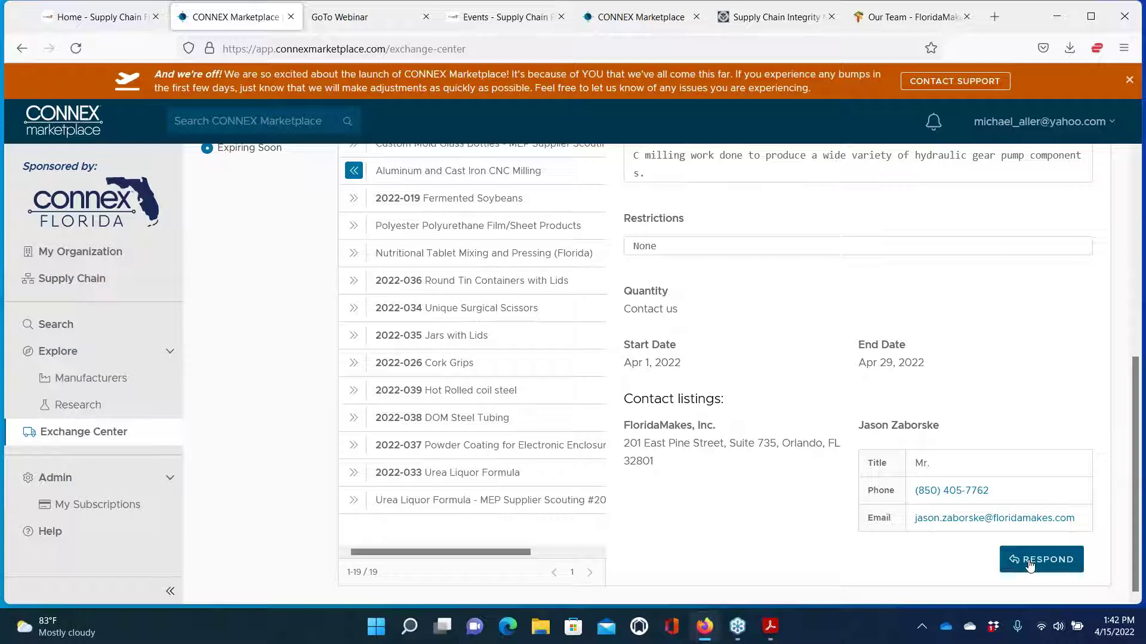
Start a response to the CNC milling listing, then cancel it
left_click(1029, 564)
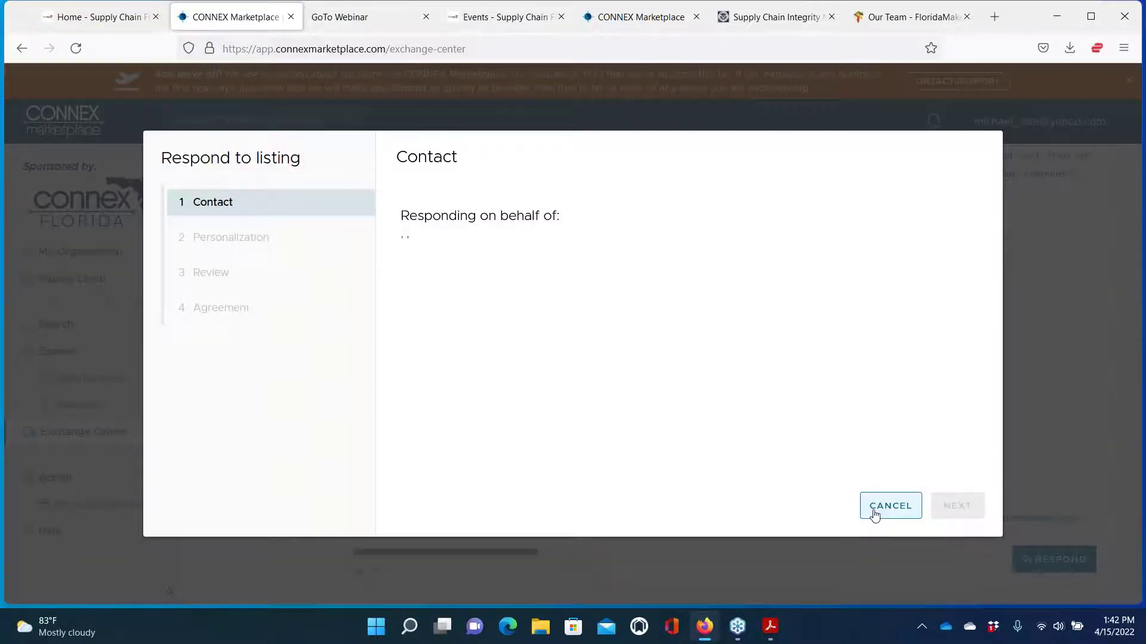
left_click(875, 515)
scroll(655, 397, "up", 5)
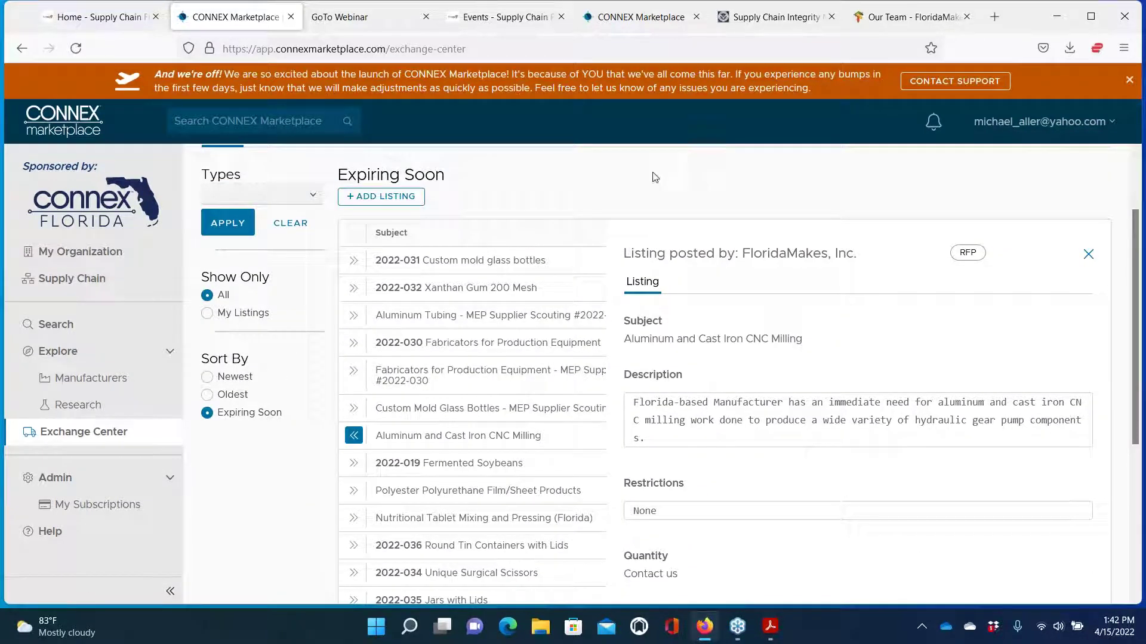
Close the listing details and sort the listings by newest, oldest, then soonest expiration
left_click(1089, 255)
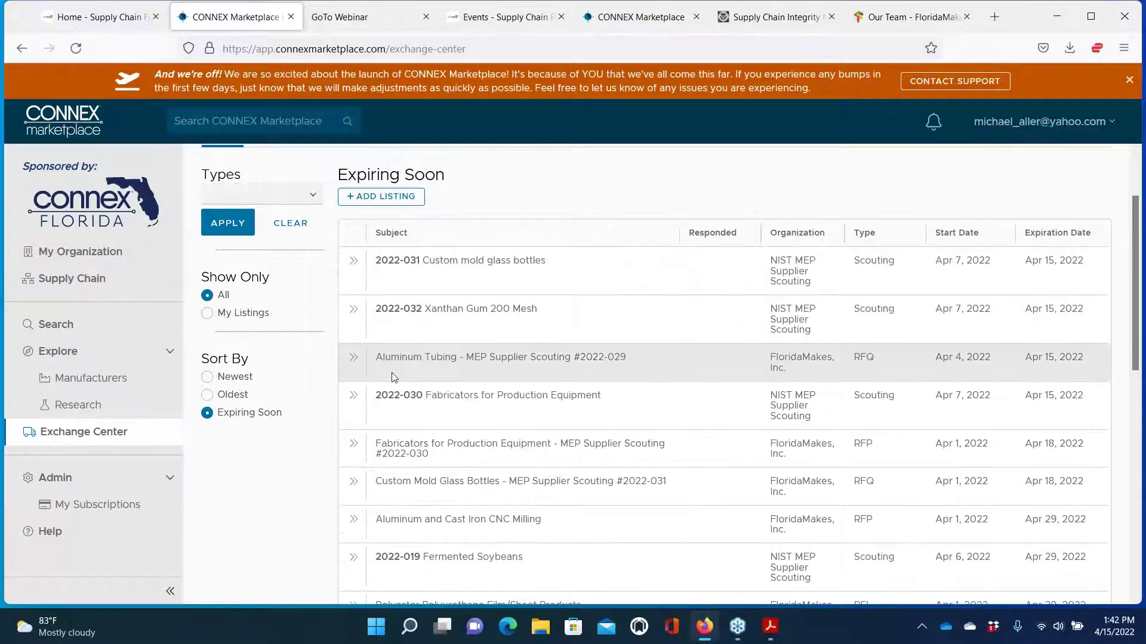
left_click(207, 378)
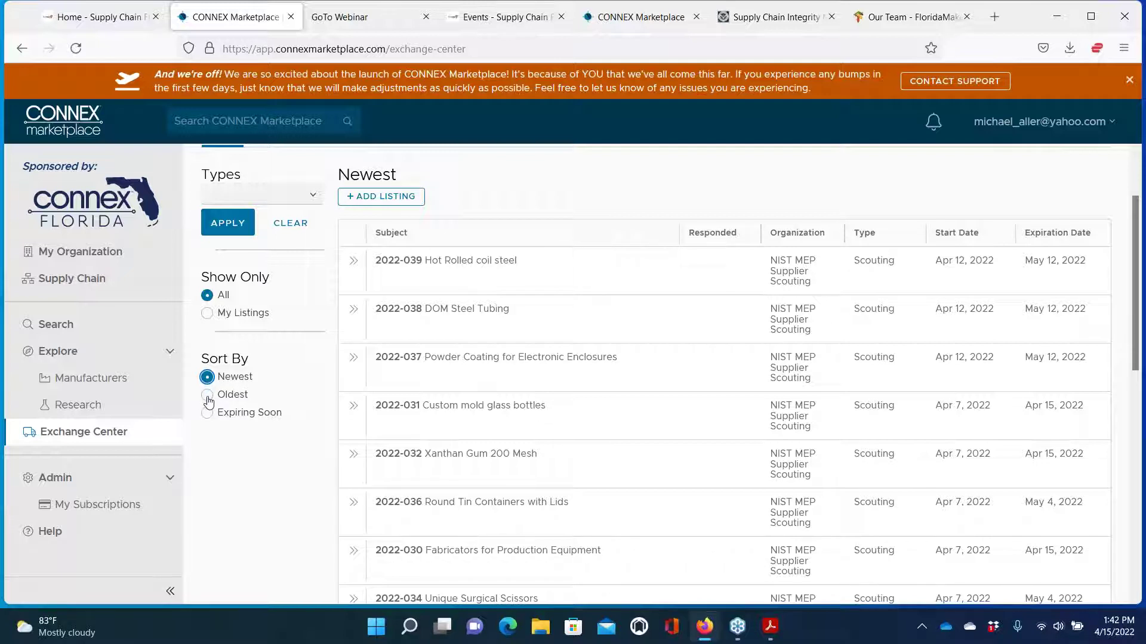
left_click(207, 396)
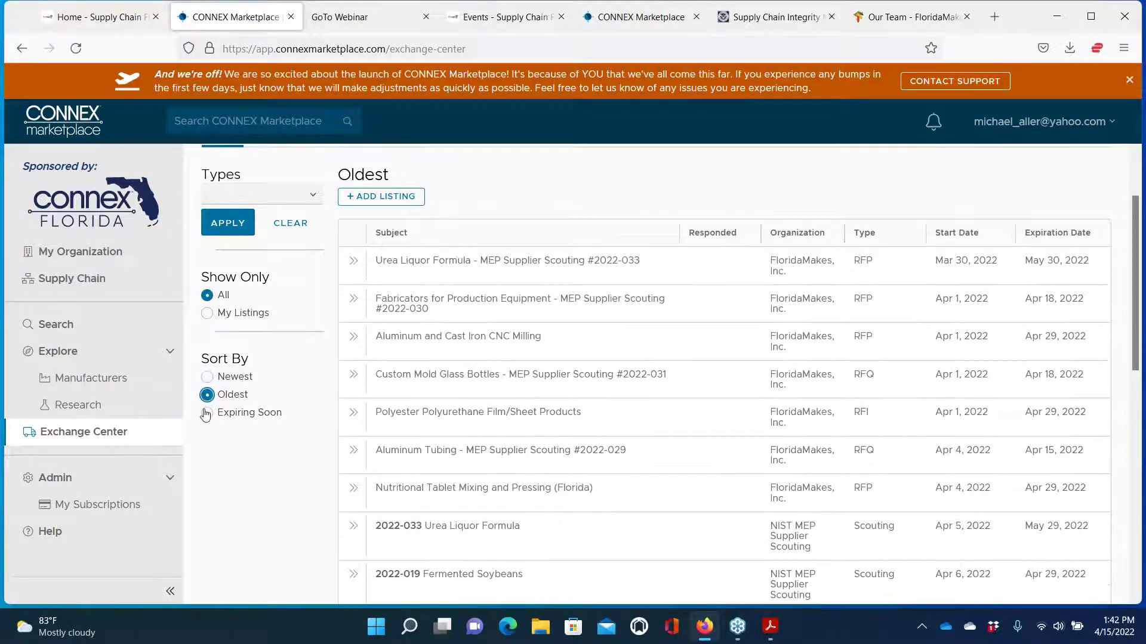
left_click(206, 413)
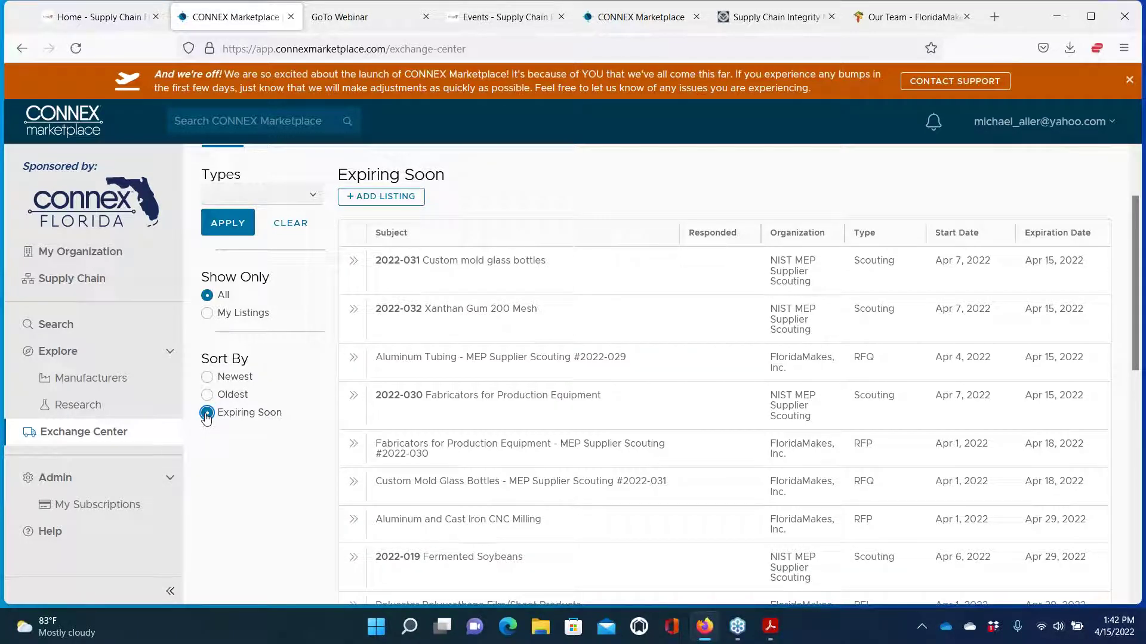
Filter the Exchange Center listings to the Scouting type only
left_click(313, 199)
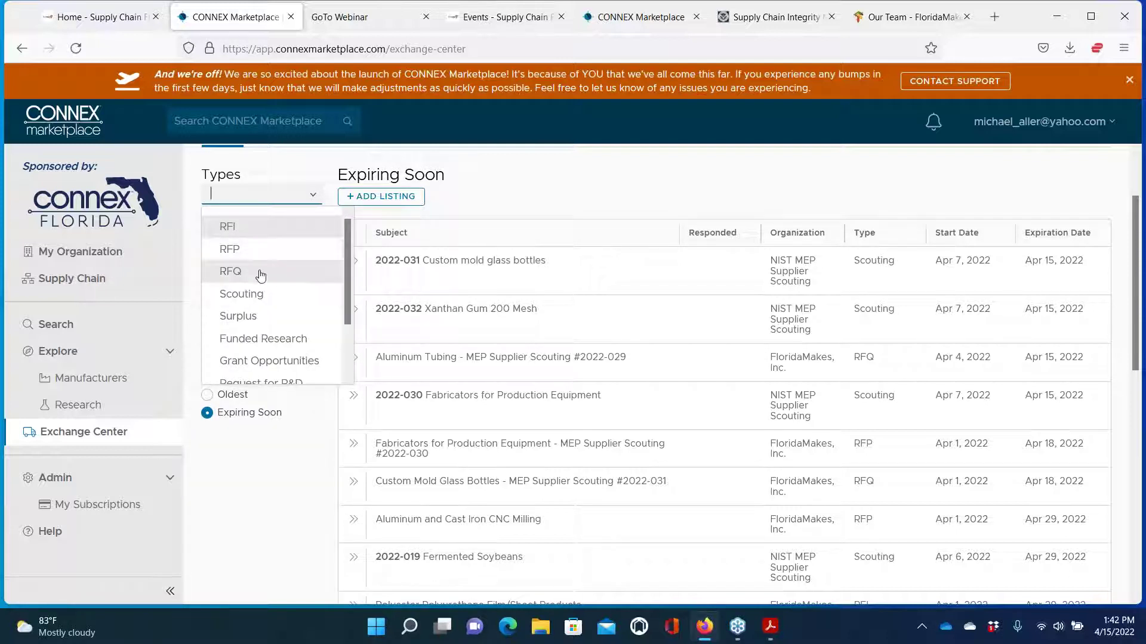
left_click(259, 296)
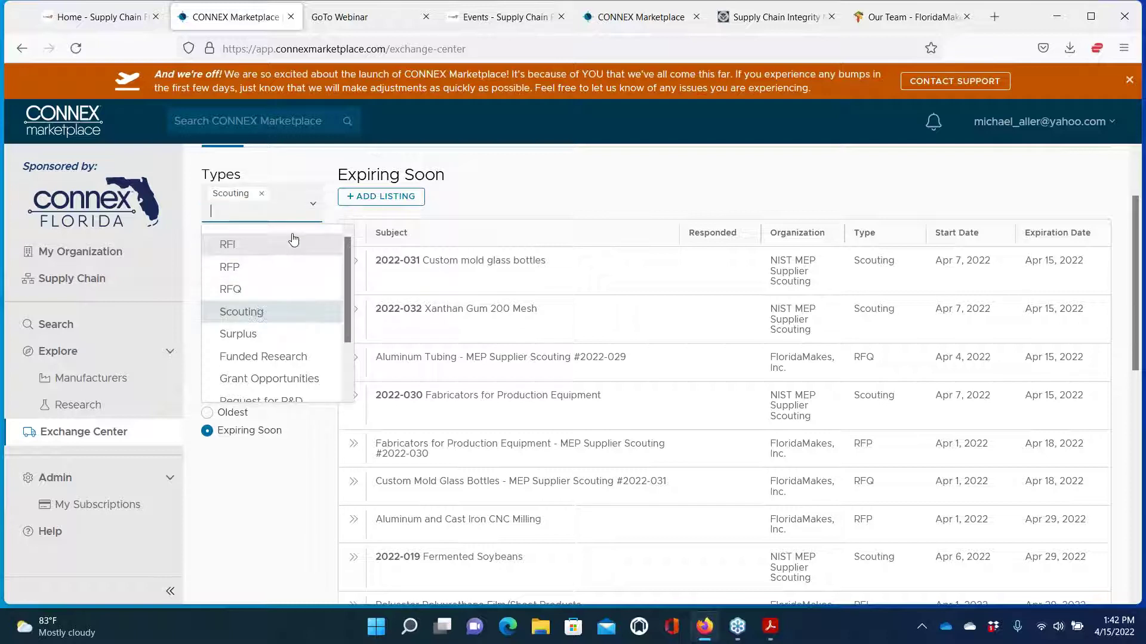
left_click(322, 161)
left_click(223, 251)
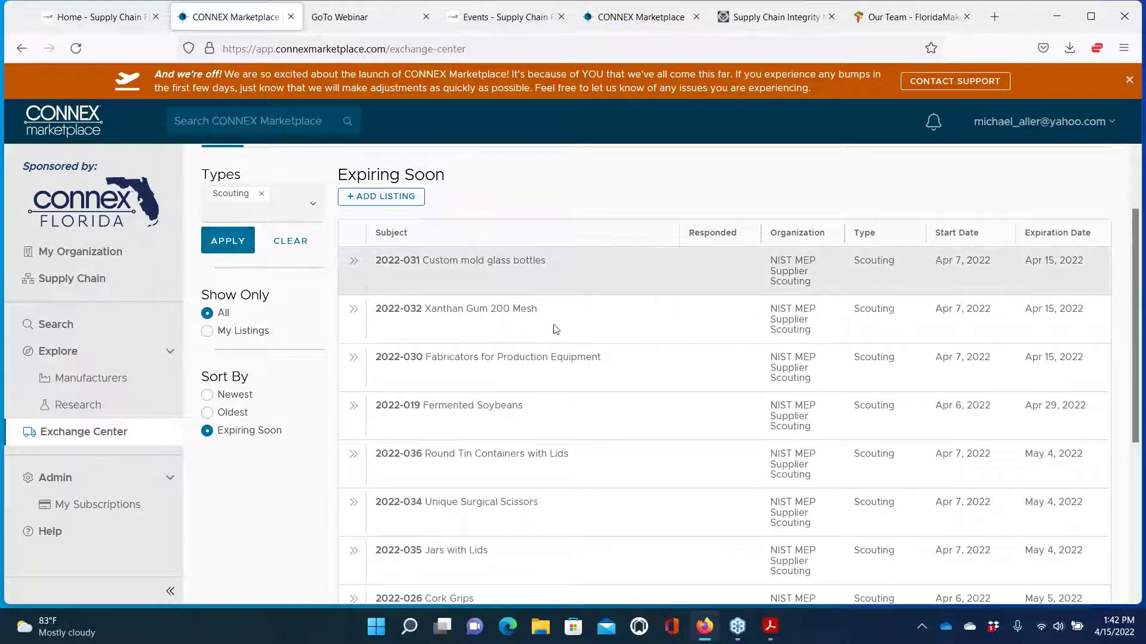
scroll(621, 406, "down", 5)
scroll(614, 406, "up", 5)
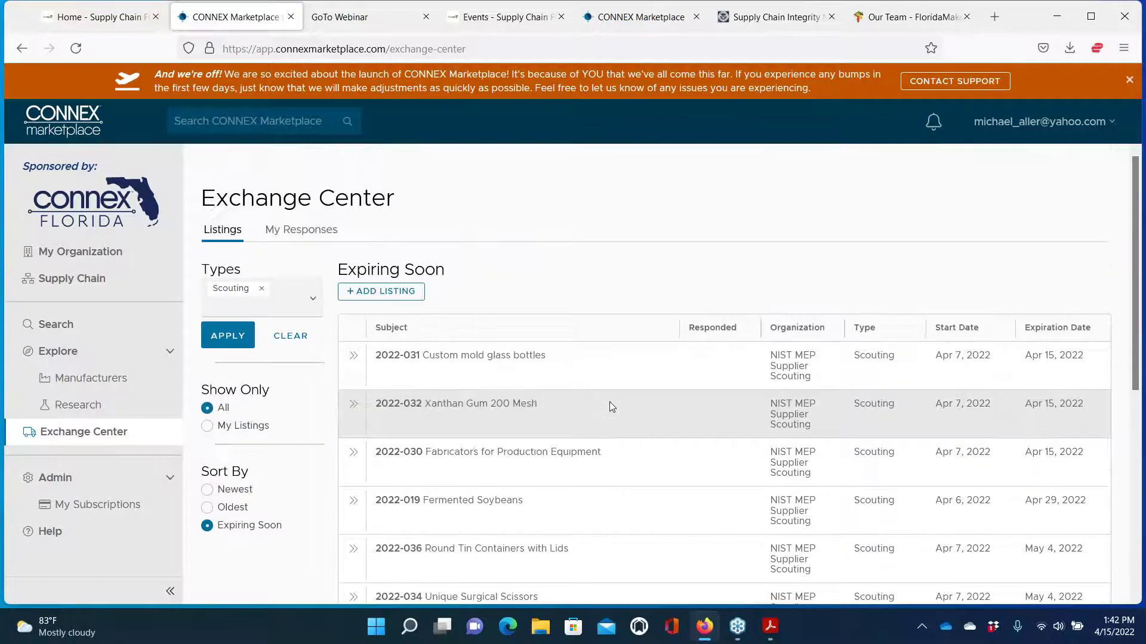
Remove the Scouting type filter and reopen the listing types list
left_click(258, 292)
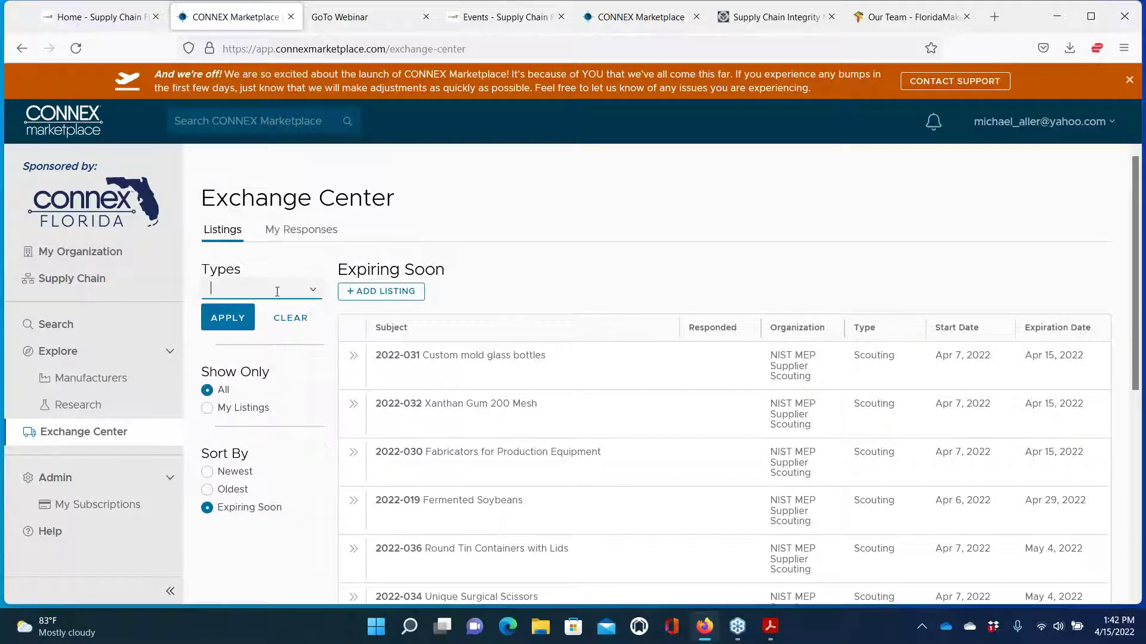
left_click(312, 291)
scroll(274, 358, "down", 3)
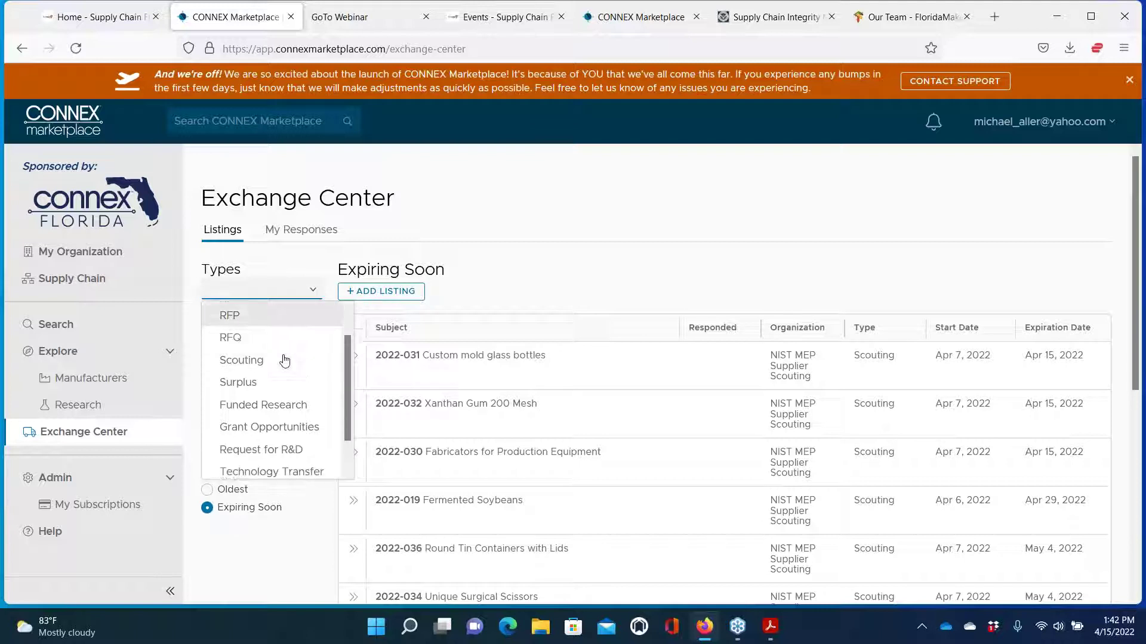
scroll(281, 358, "up", 3)
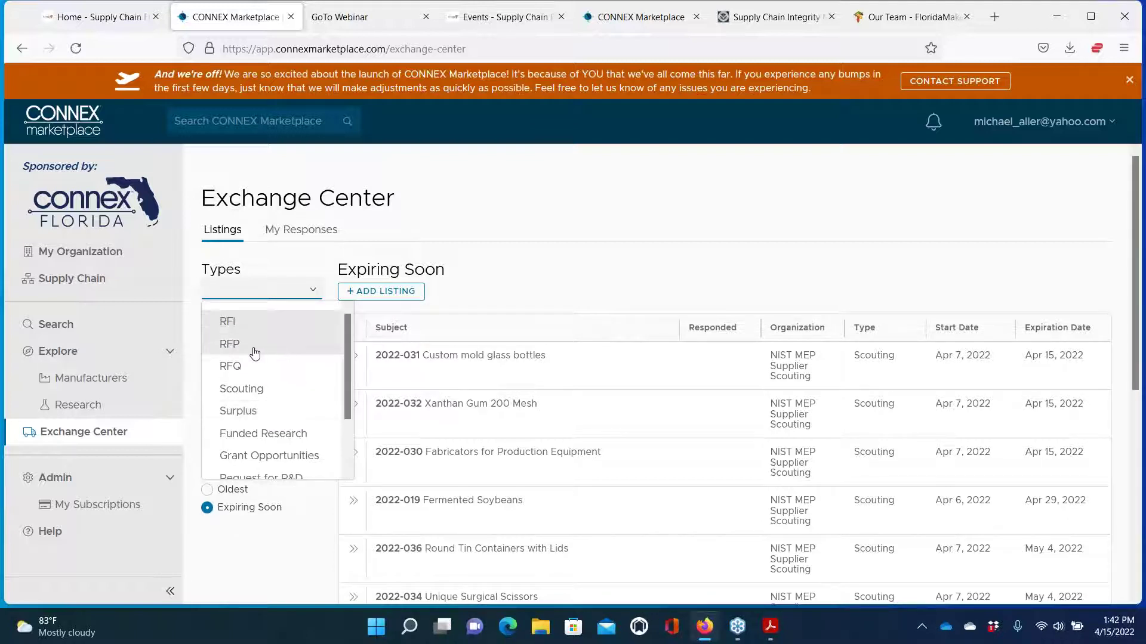
right_click(321, 258)
left_click(271, 260)
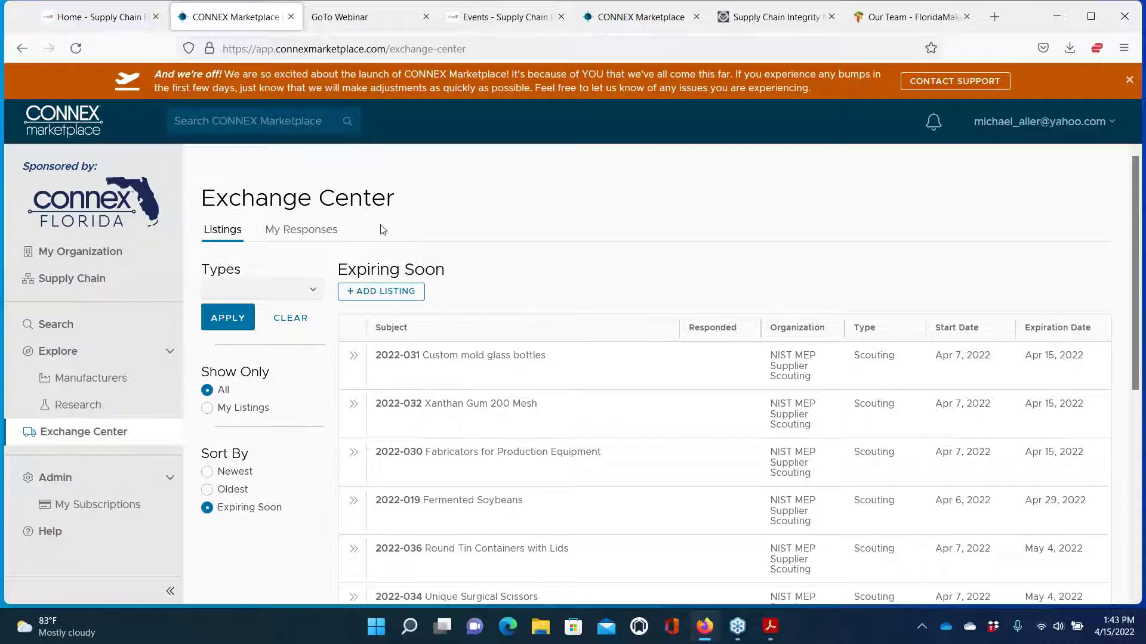
scroll(466, 216, "down", 6)
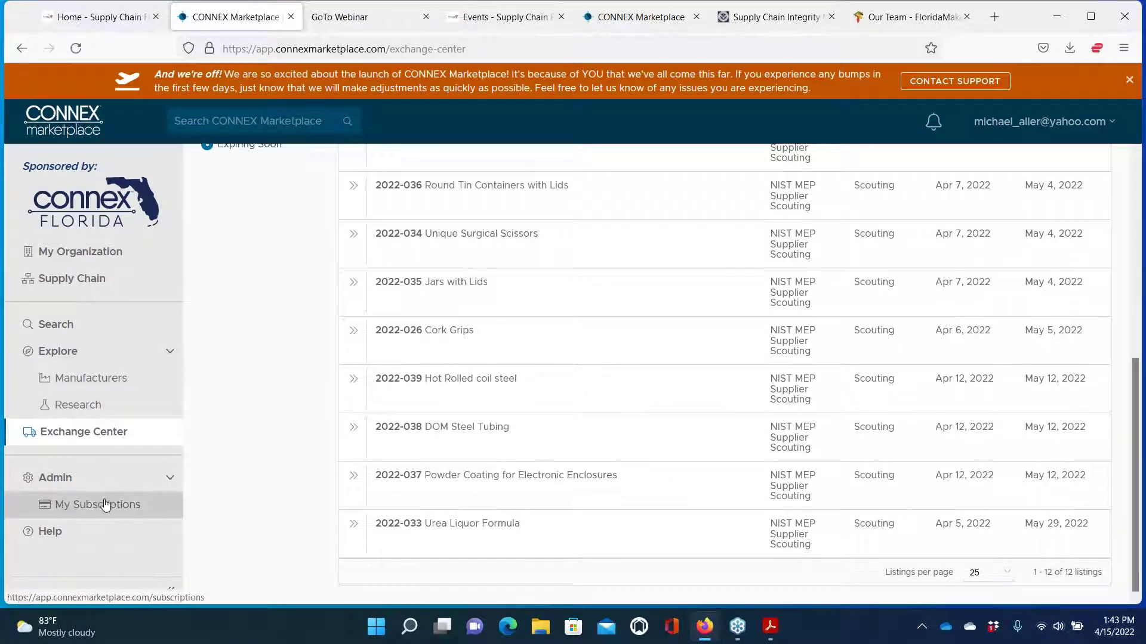
scroll(268, 384, "up", 6)
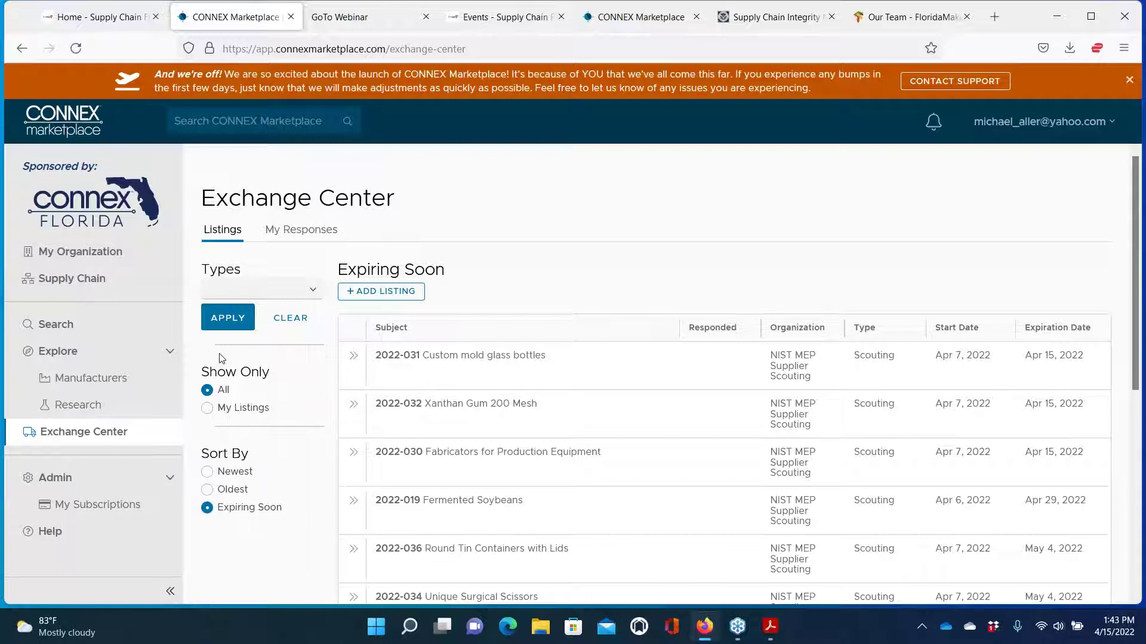
Start the national access upgrade from My Subscriptions and apply promotion code CMFY22FL
left_click(66, 510)
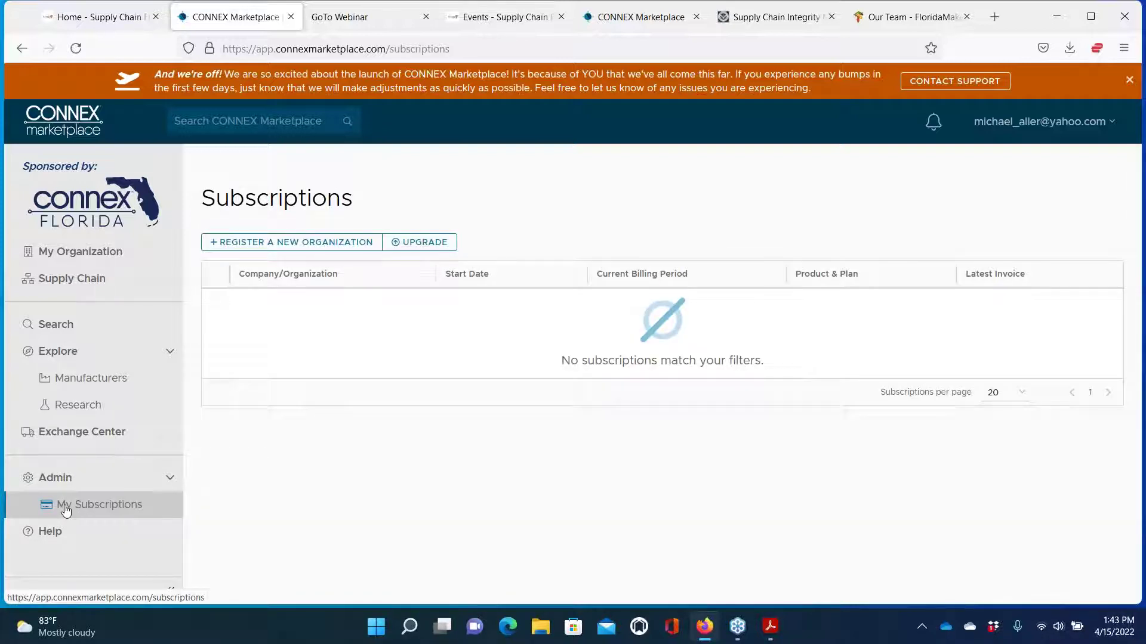
left_click(420, 243)
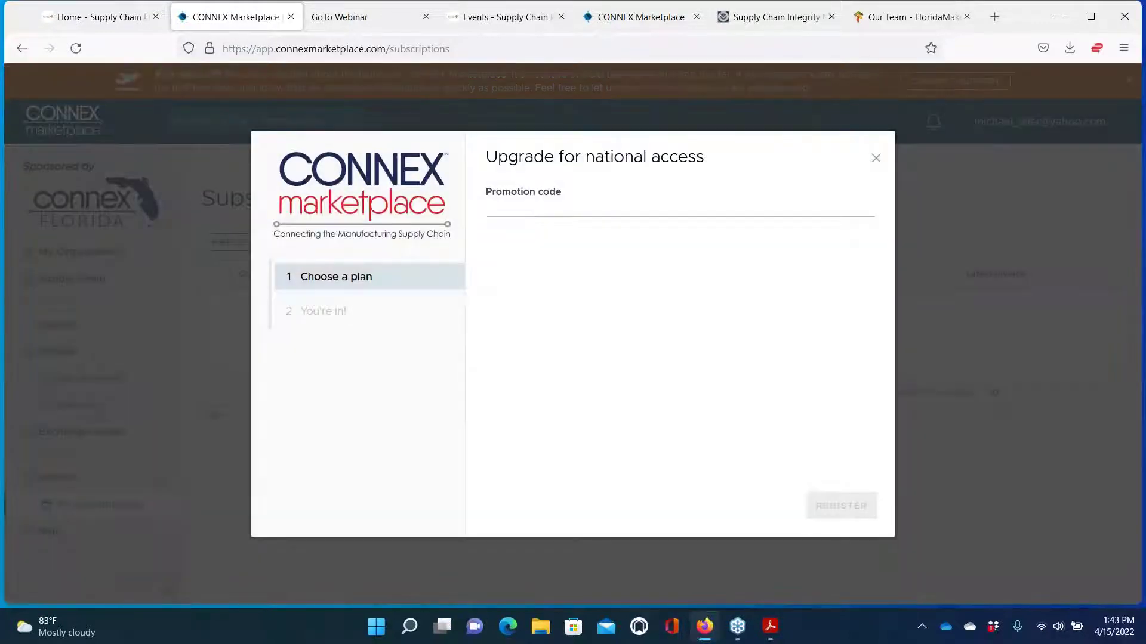
left_click(511, 207)
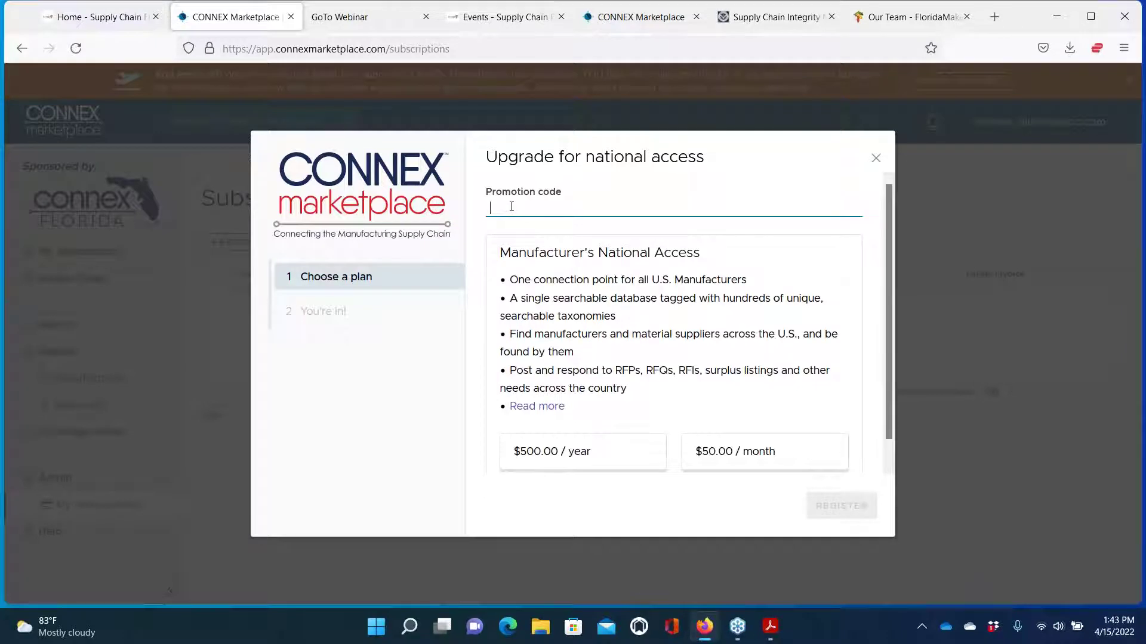
type("CM")
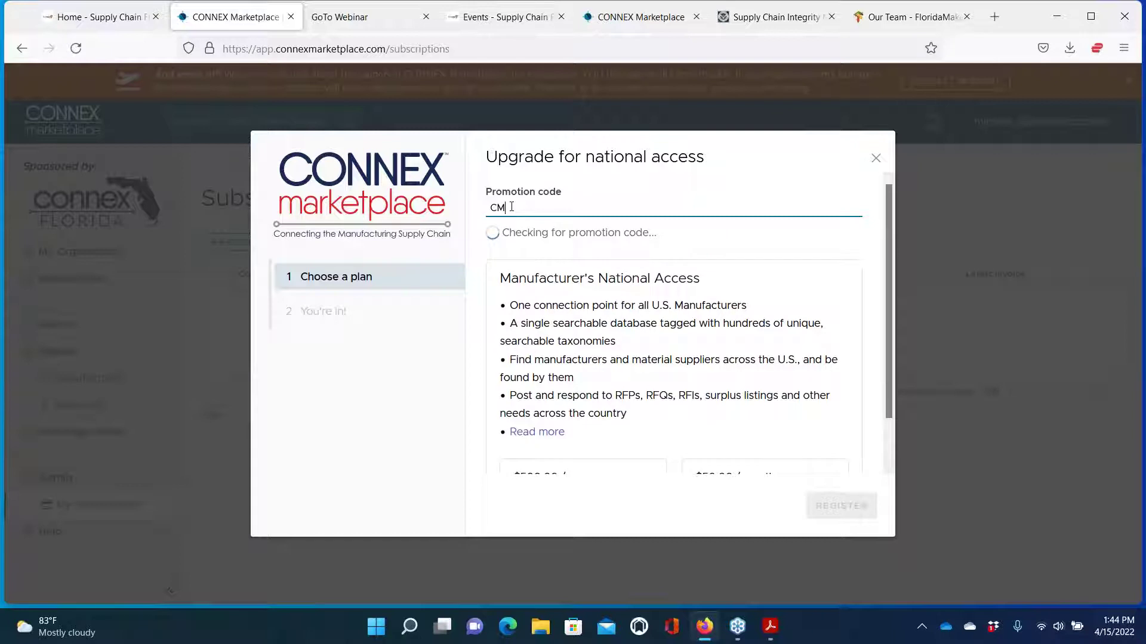
type("FY22FL")
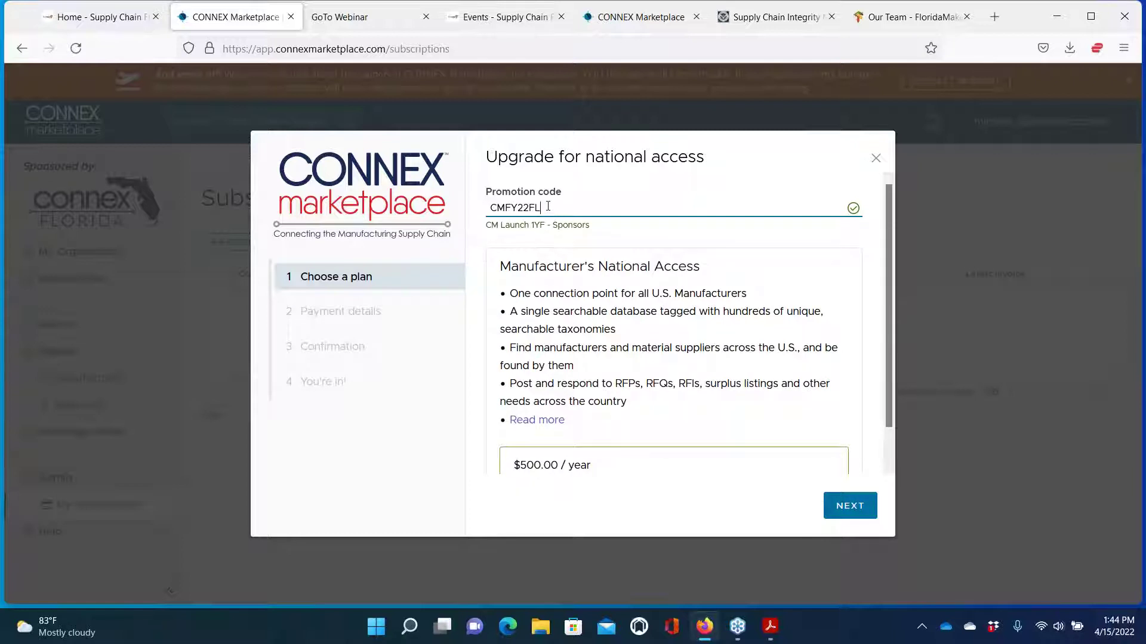
scroll(547, 206, "down", 2)
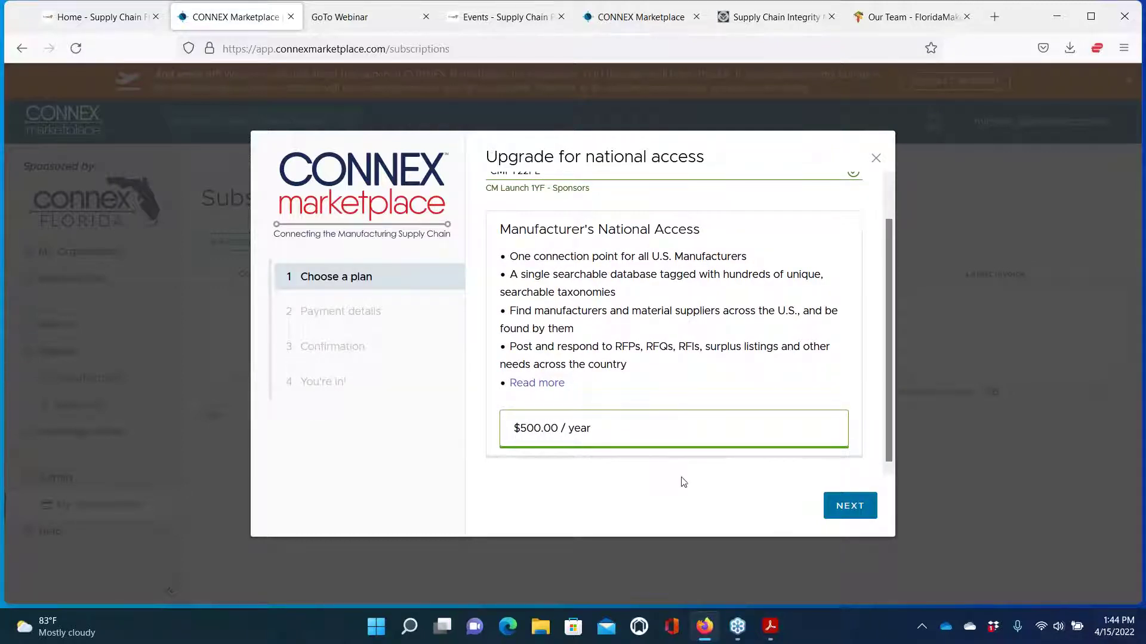
Continue the $500.00/year upgrade to the payment information step, with the free promotional period ending Apr 15, 2022
left_click(847, 505)
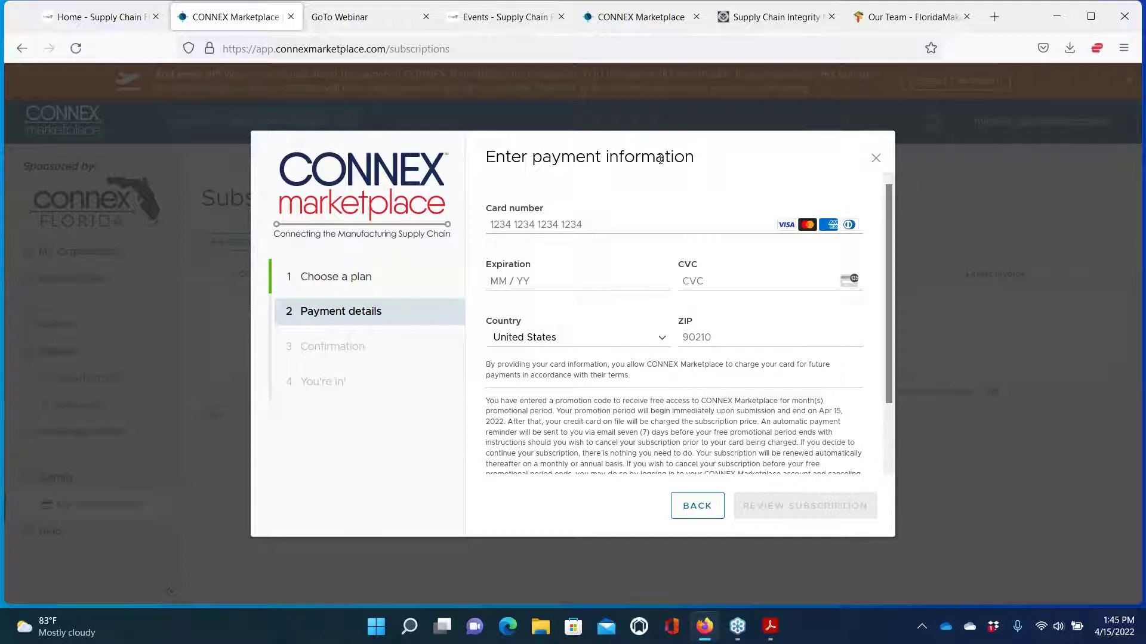
Close the payment details dialog, abandoning the national access upgrade
left_click(877, 160)
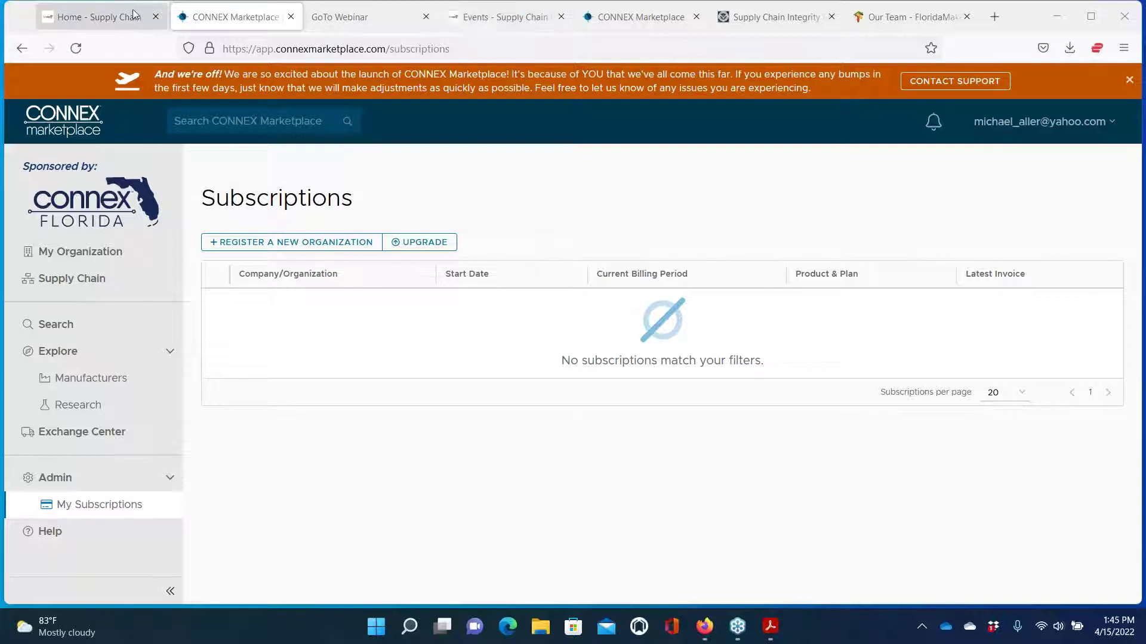
Switch to the Supply Chain Florida tab and open Contact us under About us to view the message form
left_click(96, 17)
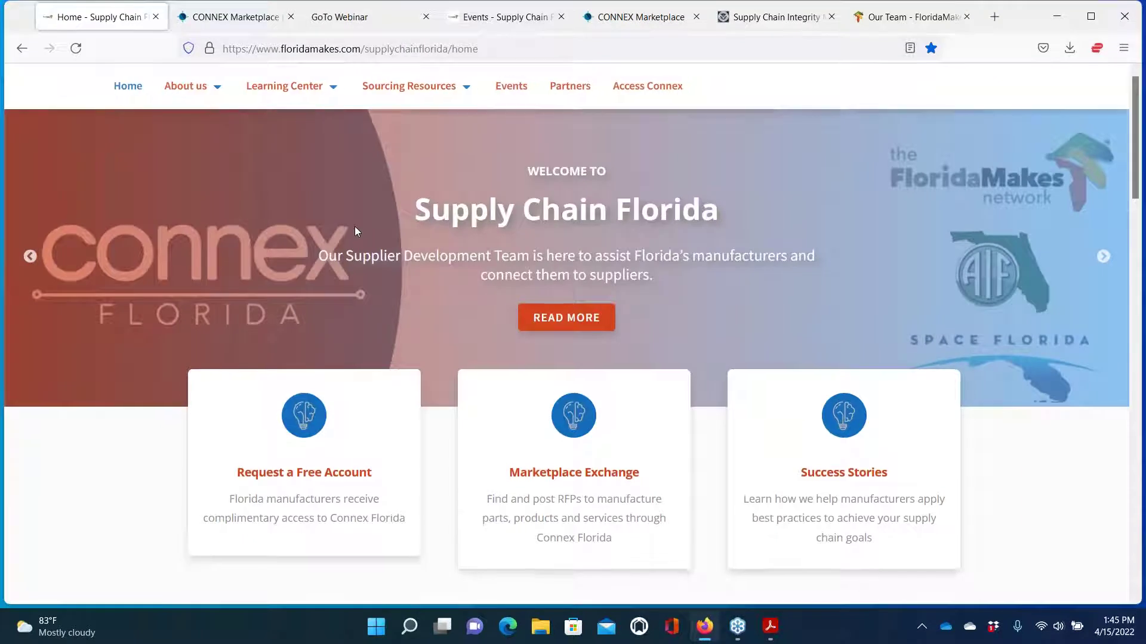
scroll(354, 226, "down", 2)
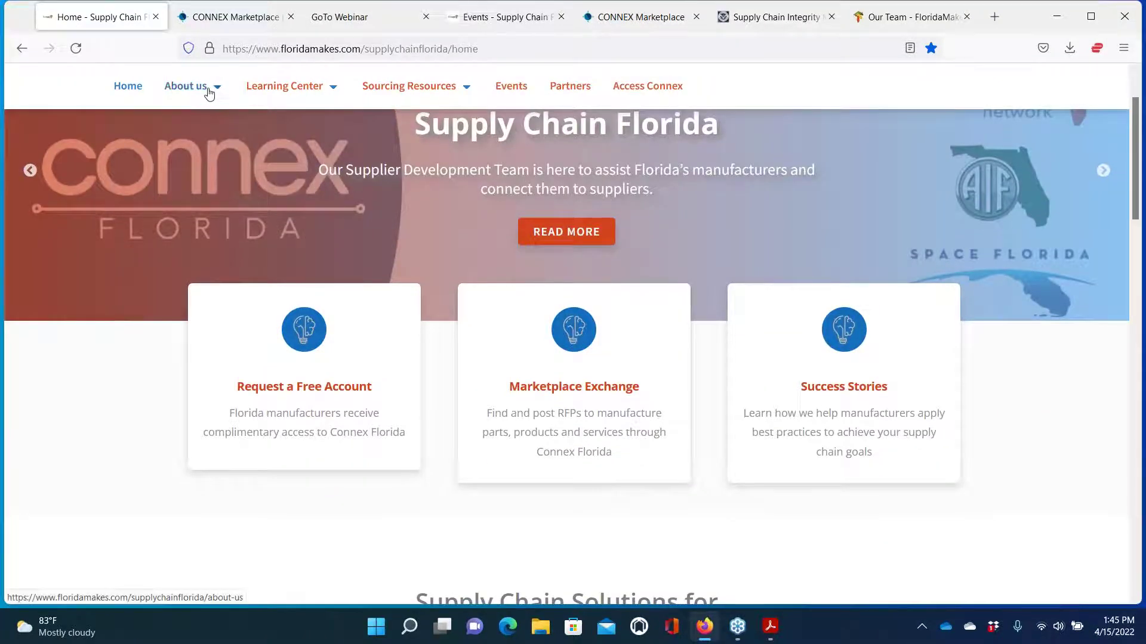
mouse_move(206, 88)
left_click(207, 259)
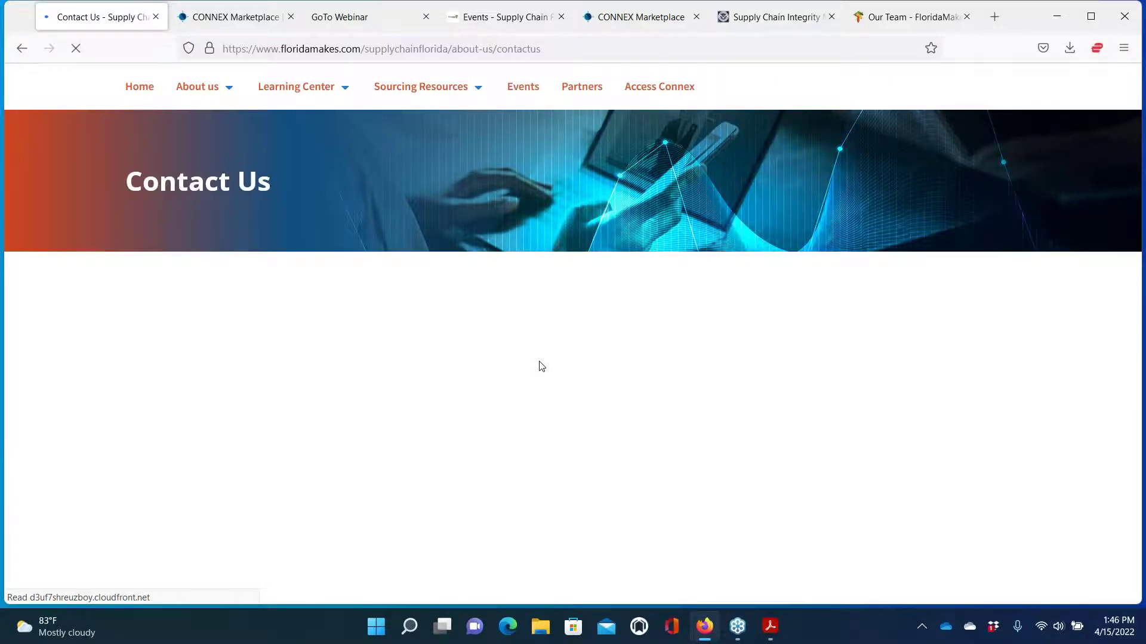
scroll(538, 365, "down", 3)
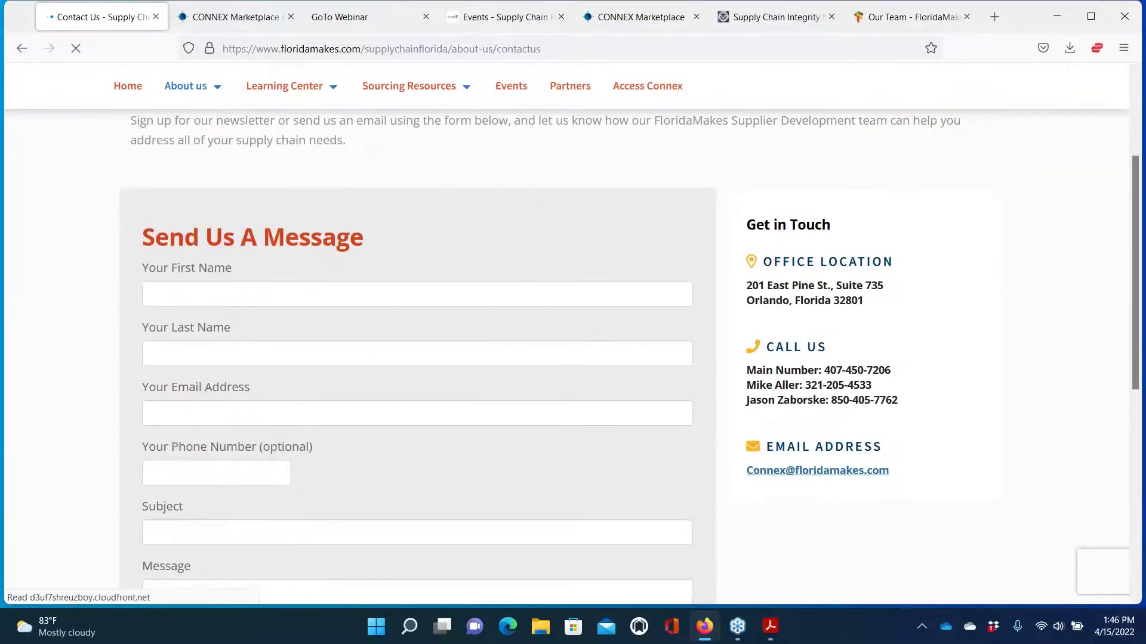
scroll(269, 369, "down", 1)
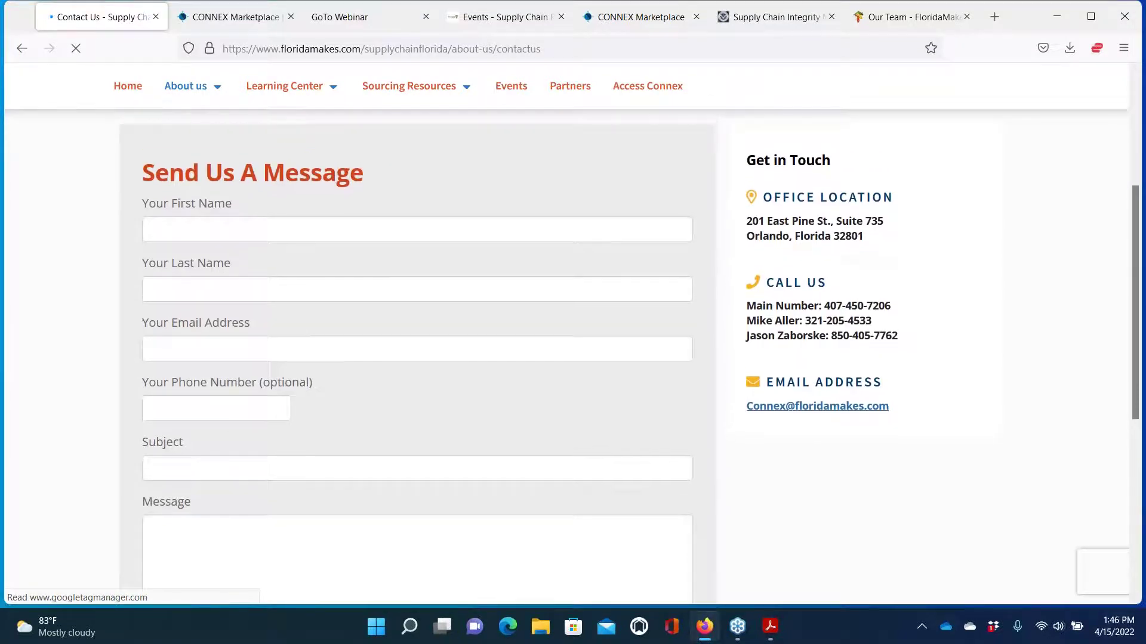